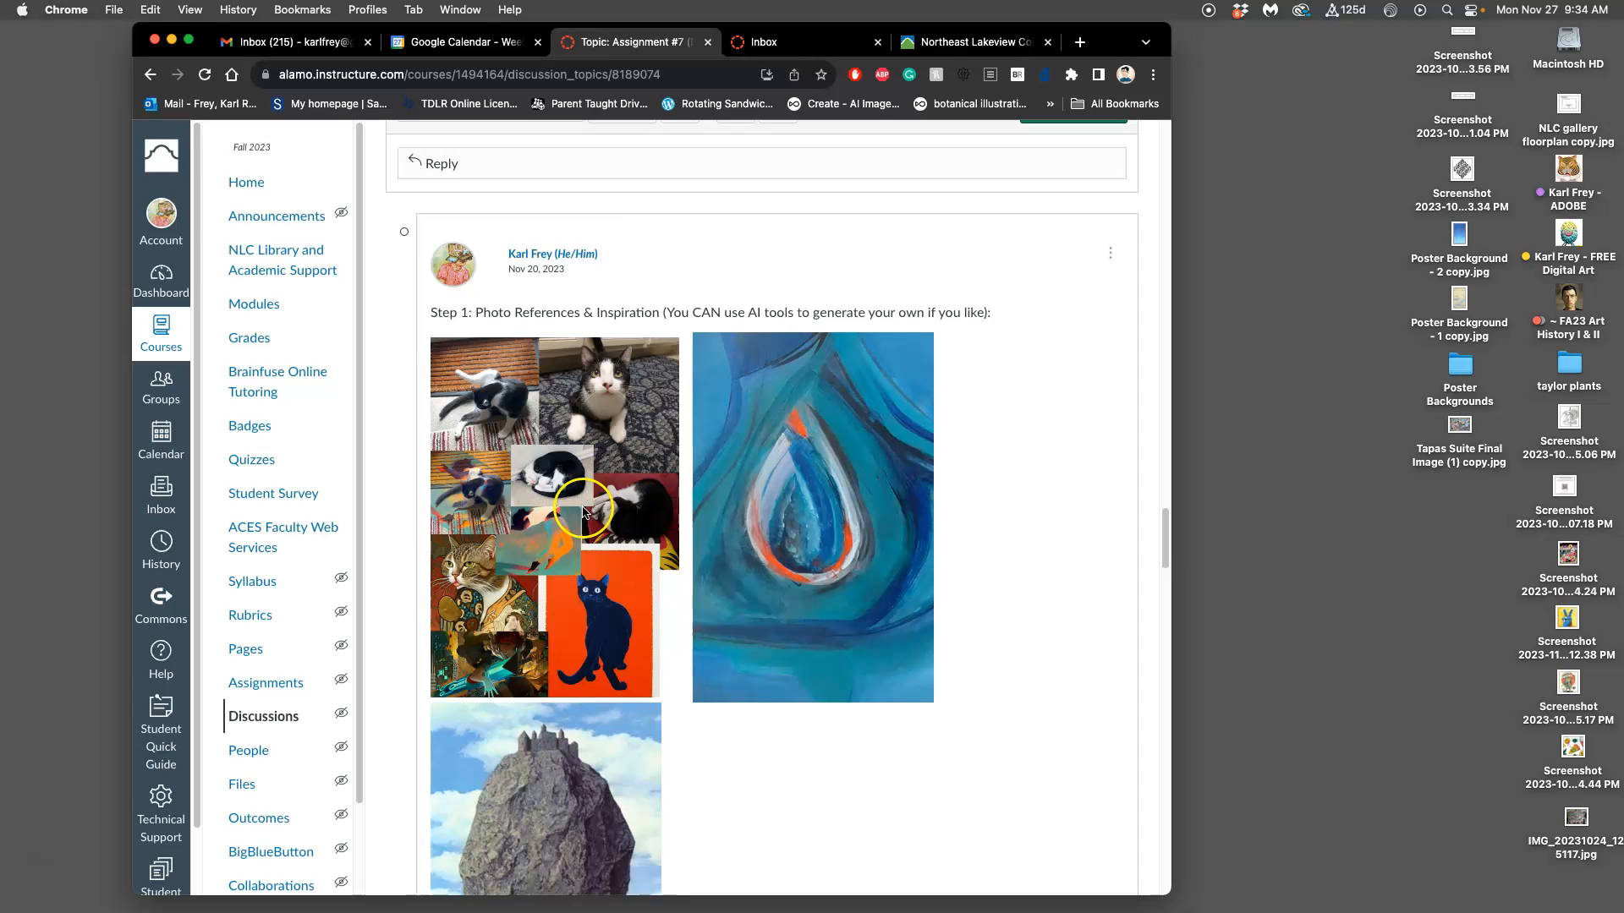
Step: Review the Step 1 photo references and the Step 2 shape painting in the instructor's discussion post
scroll(586, 510, down, 3)
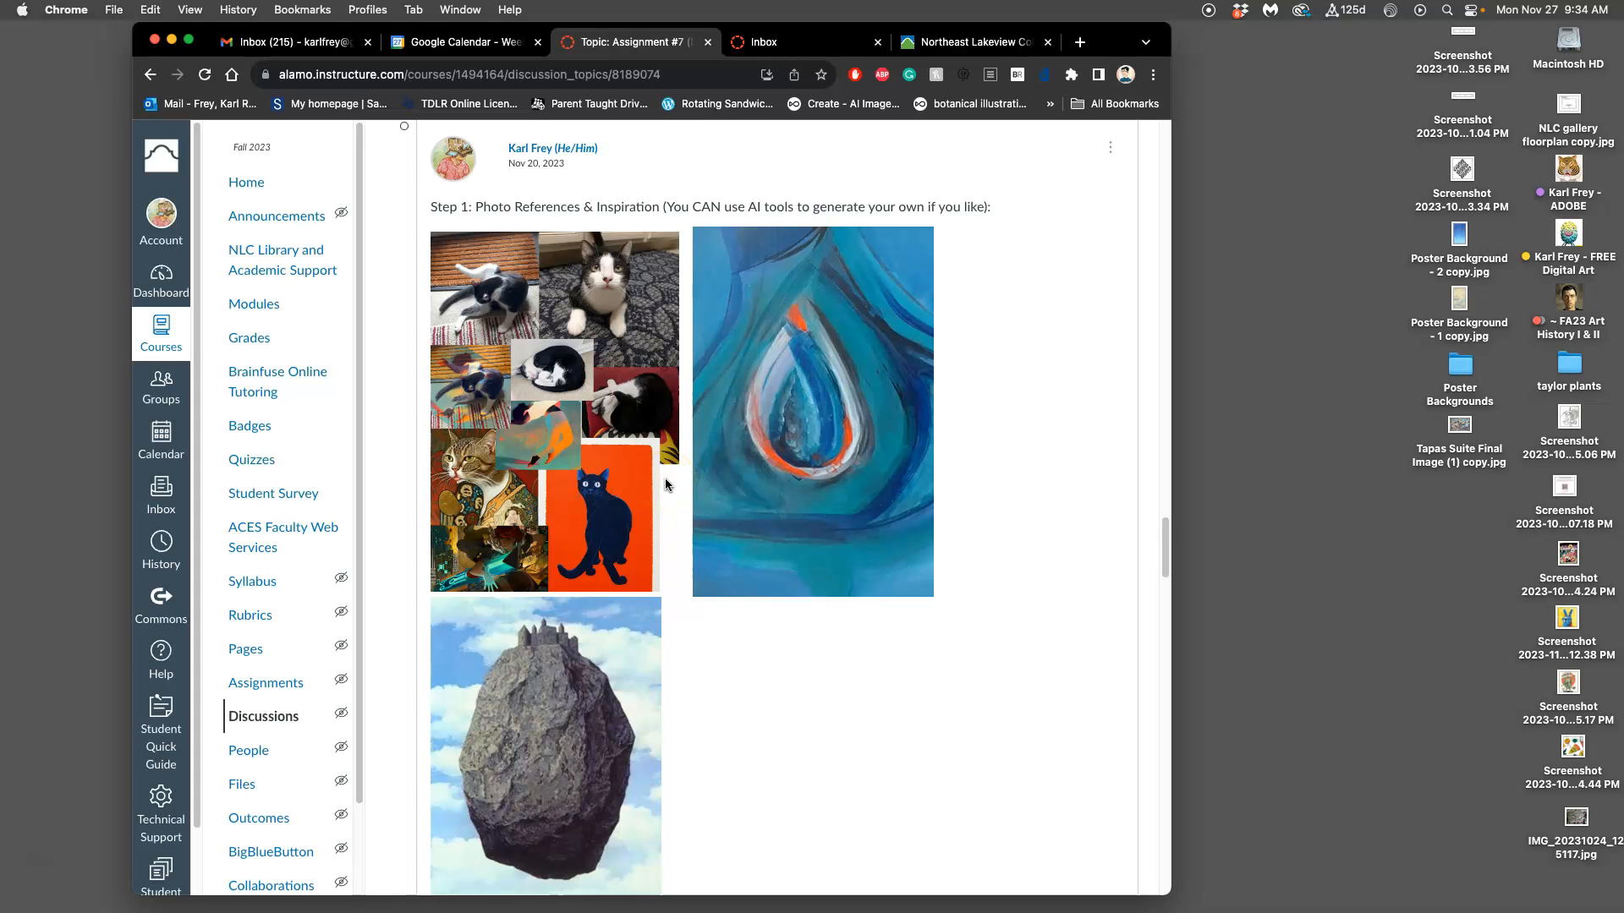
scroll(618, 466, down, 7)
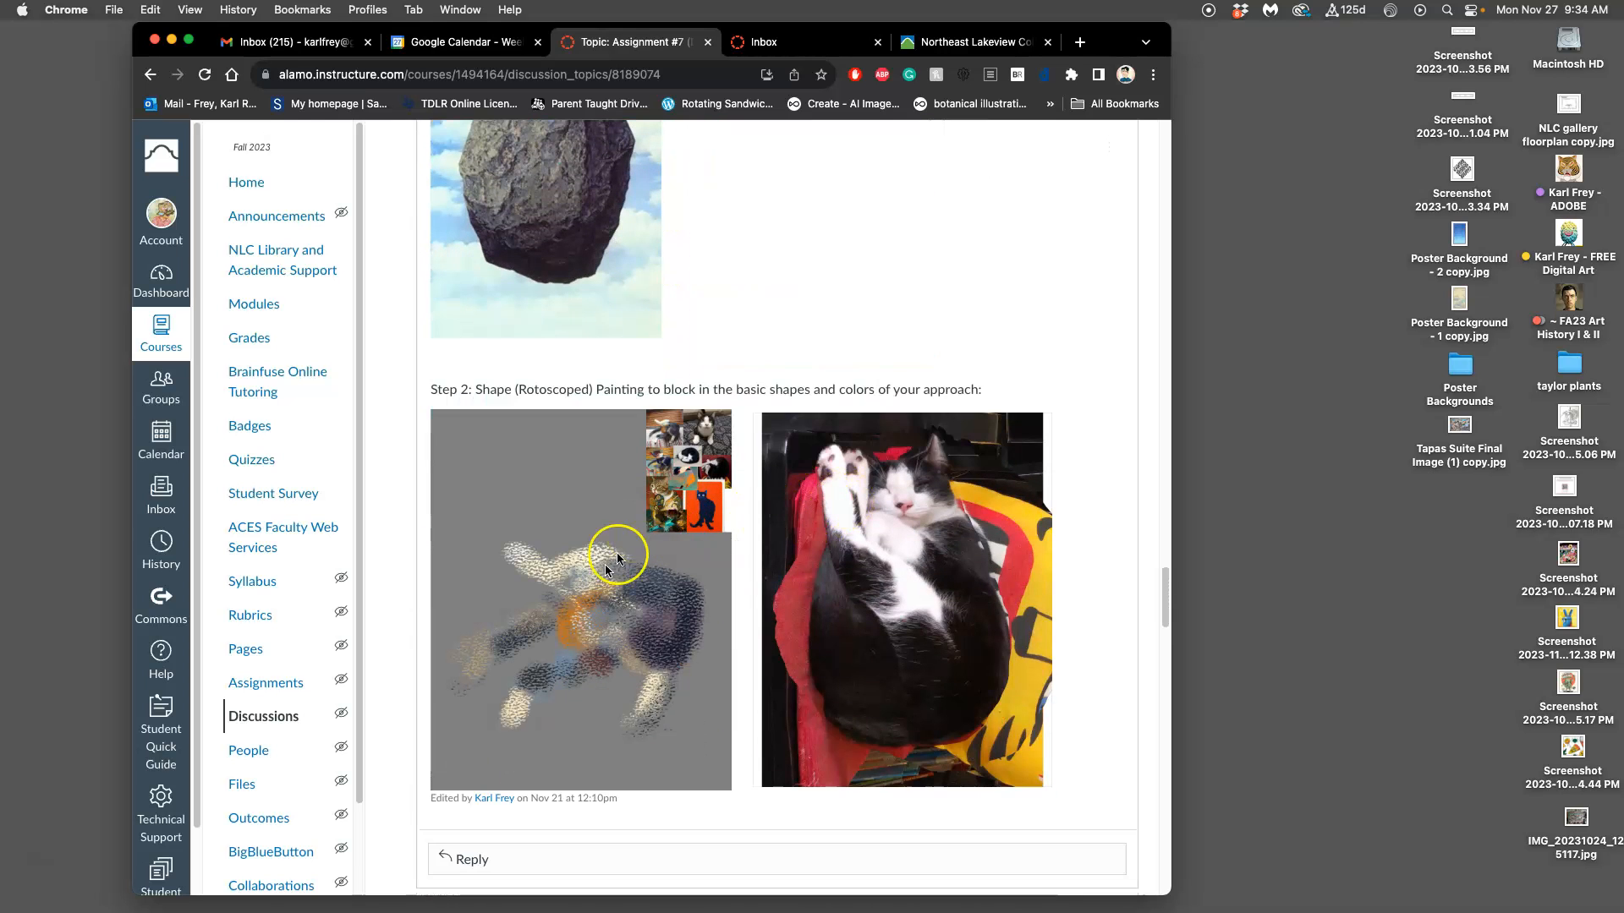
scroll(612, 621, down, 3)
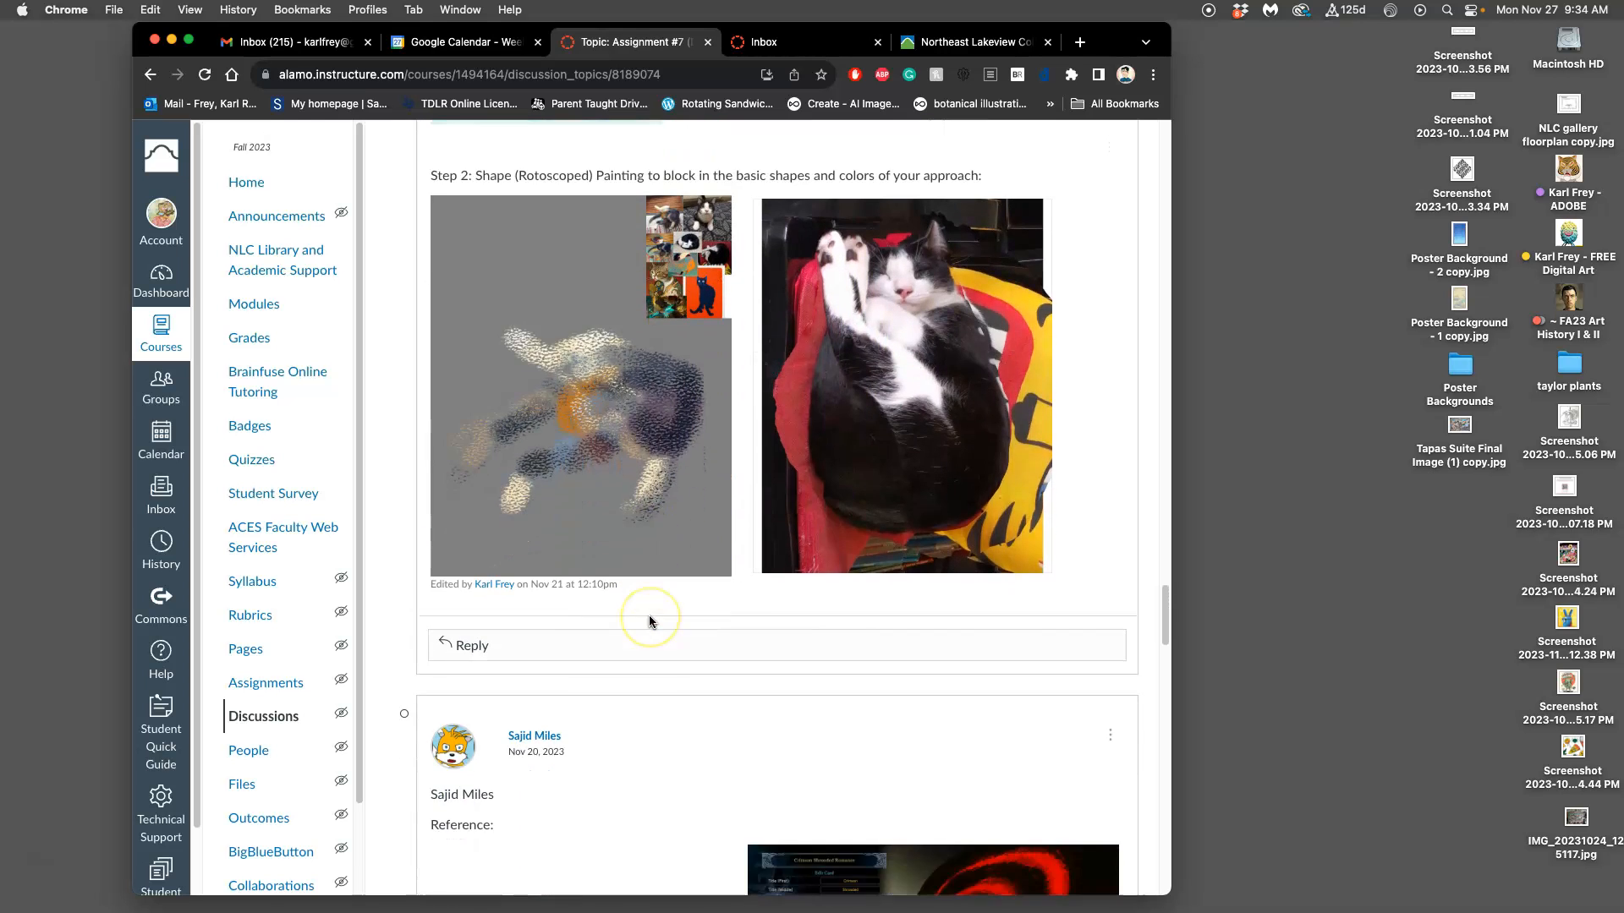
scroll(648, 615, up, 3)
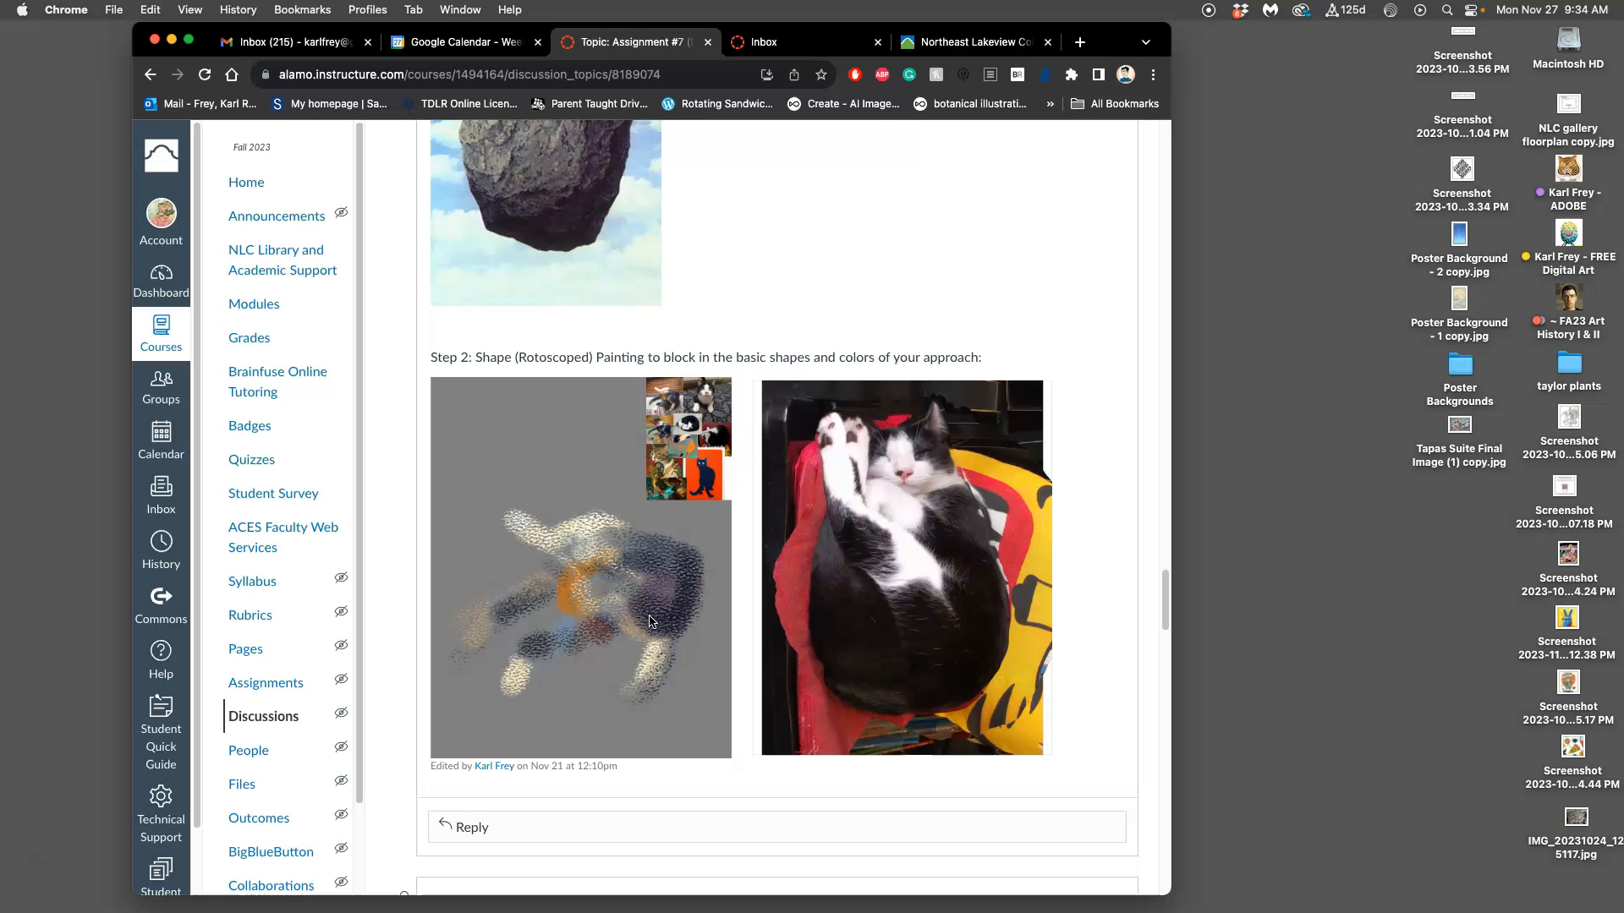
Step: Open FA23-1 Assign #7 Bigby Licking Himself.psd in Photoshop from the Assign 7 folder inside the instructor's ADOBE desktop folder
double_click(1571, 174)
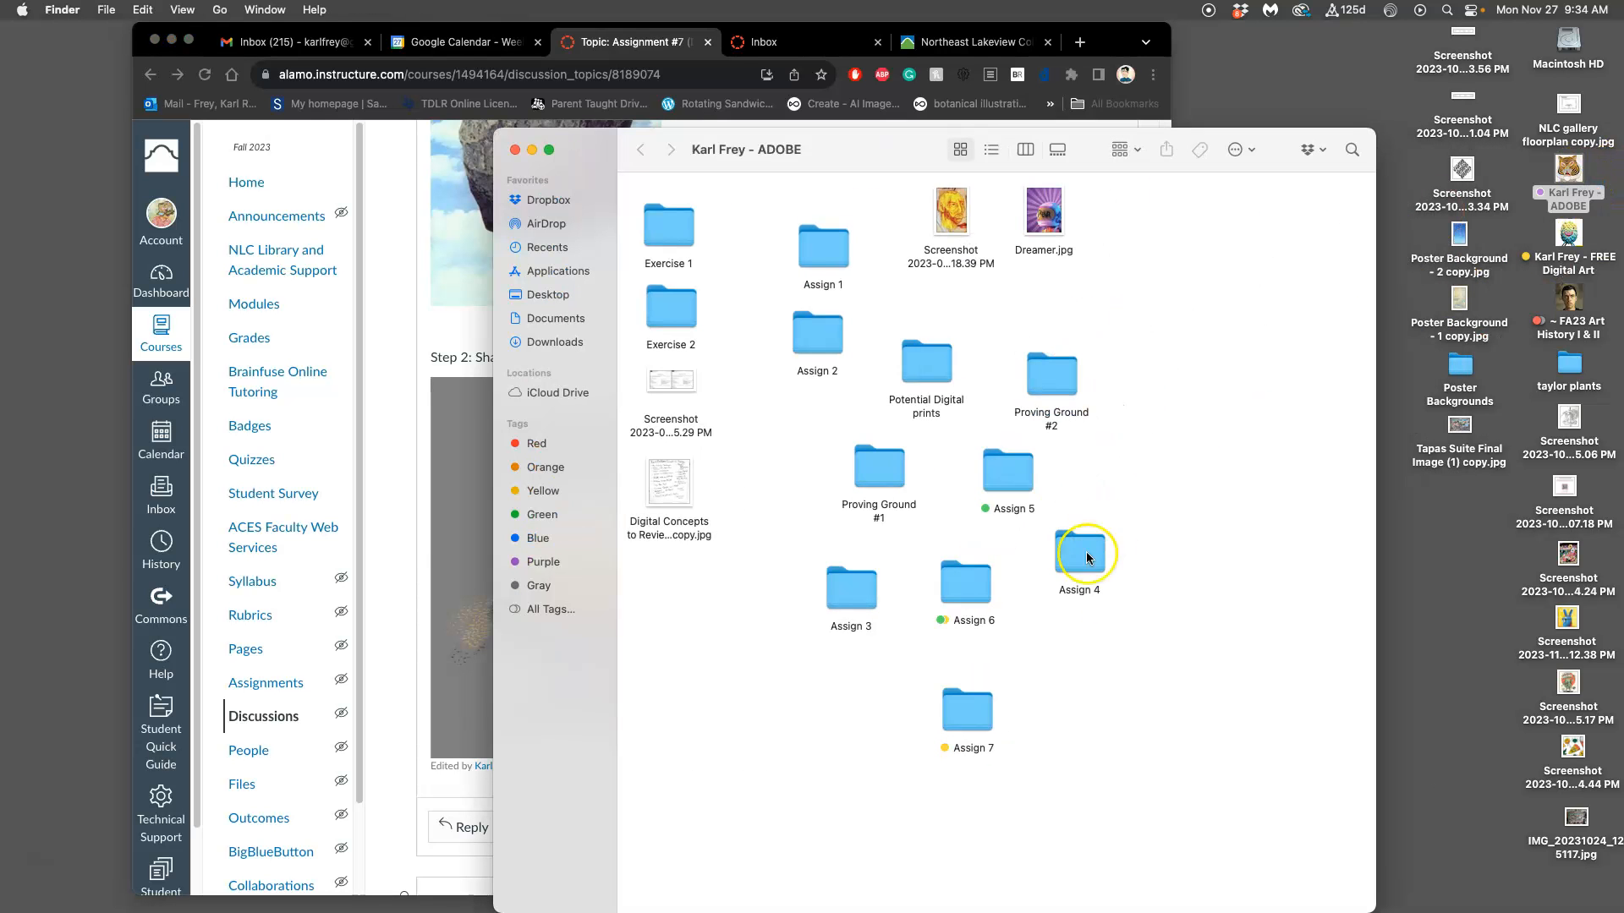
double_click(966, 707)
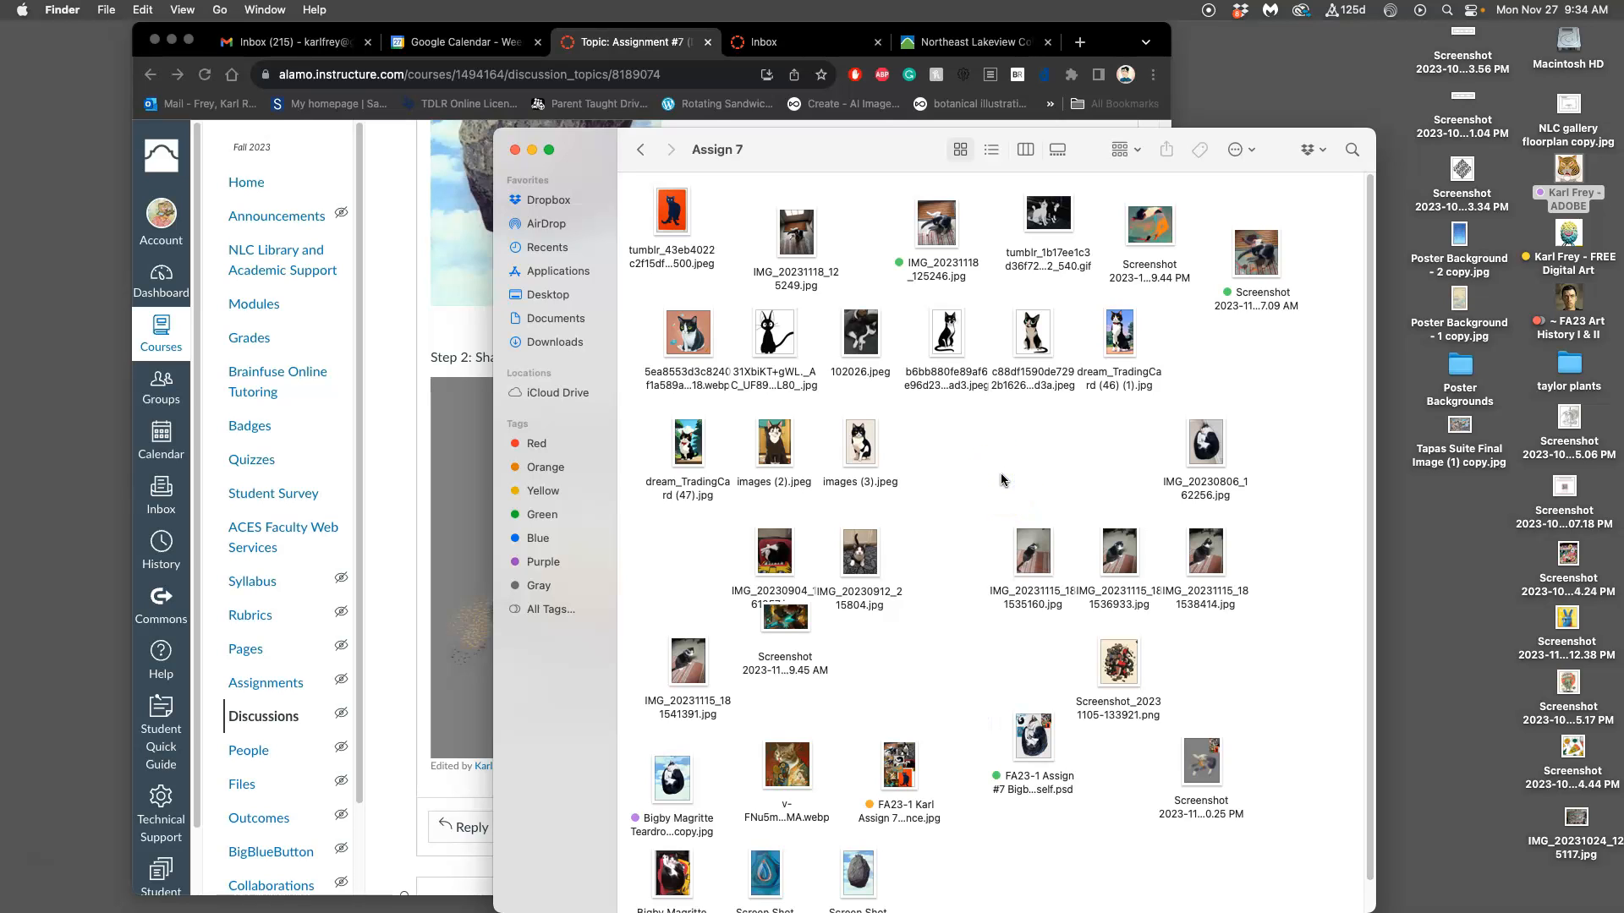
double_click(1034, 734)
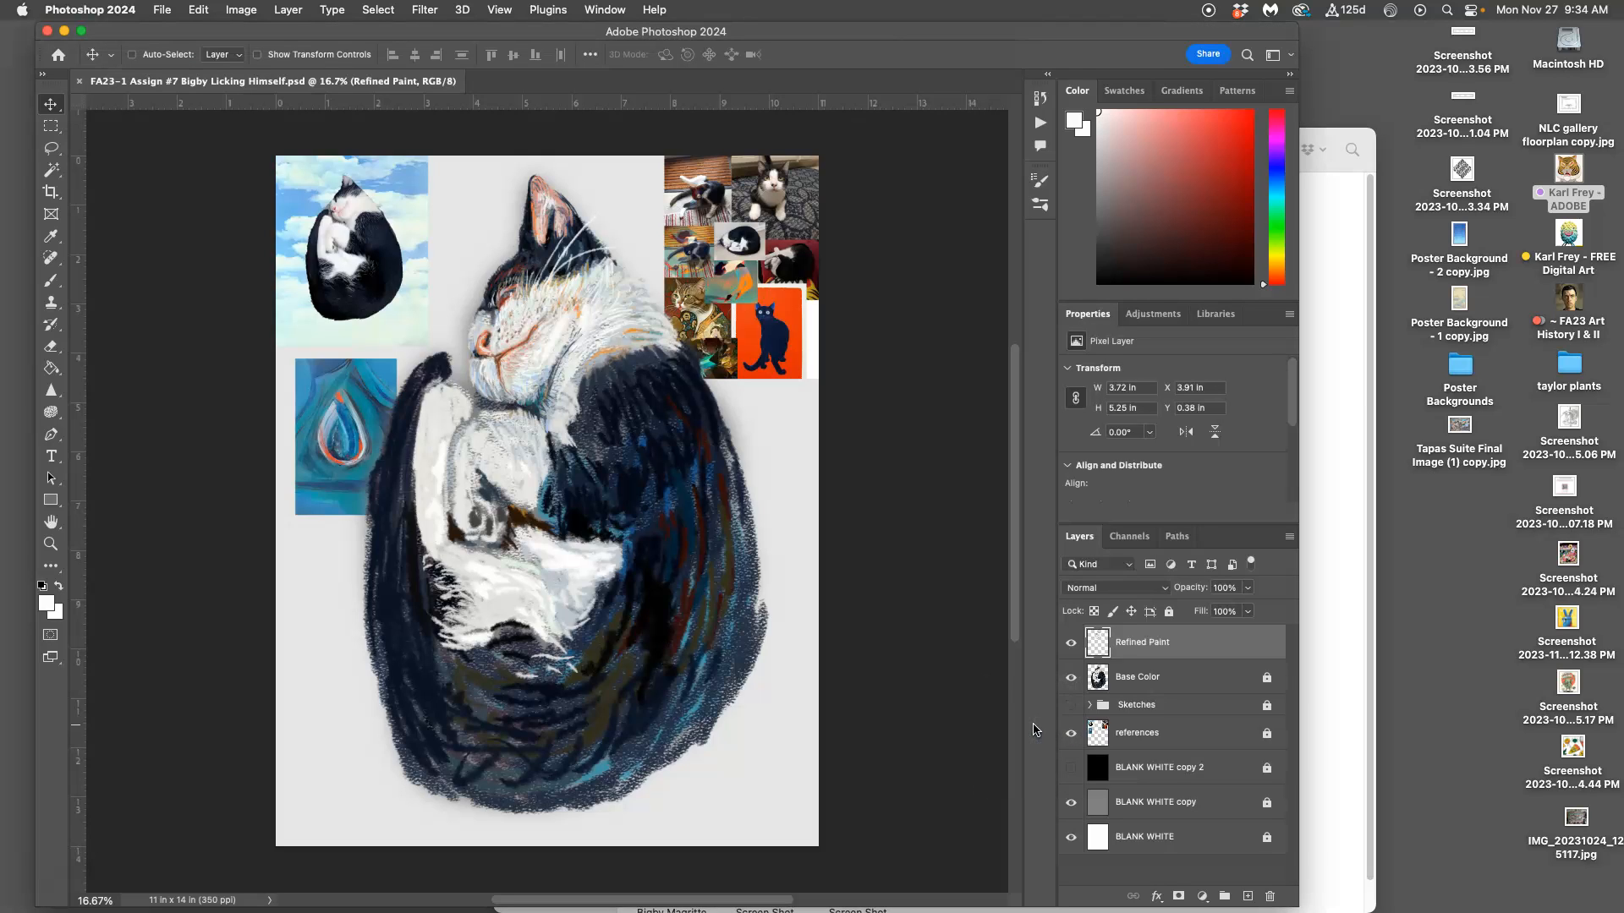
Step: Hide the Refined Paint, Base Color, references and BLANK WHITE copy layers, leaving the plain white background
click(1070, 643)
click(1070, 677)
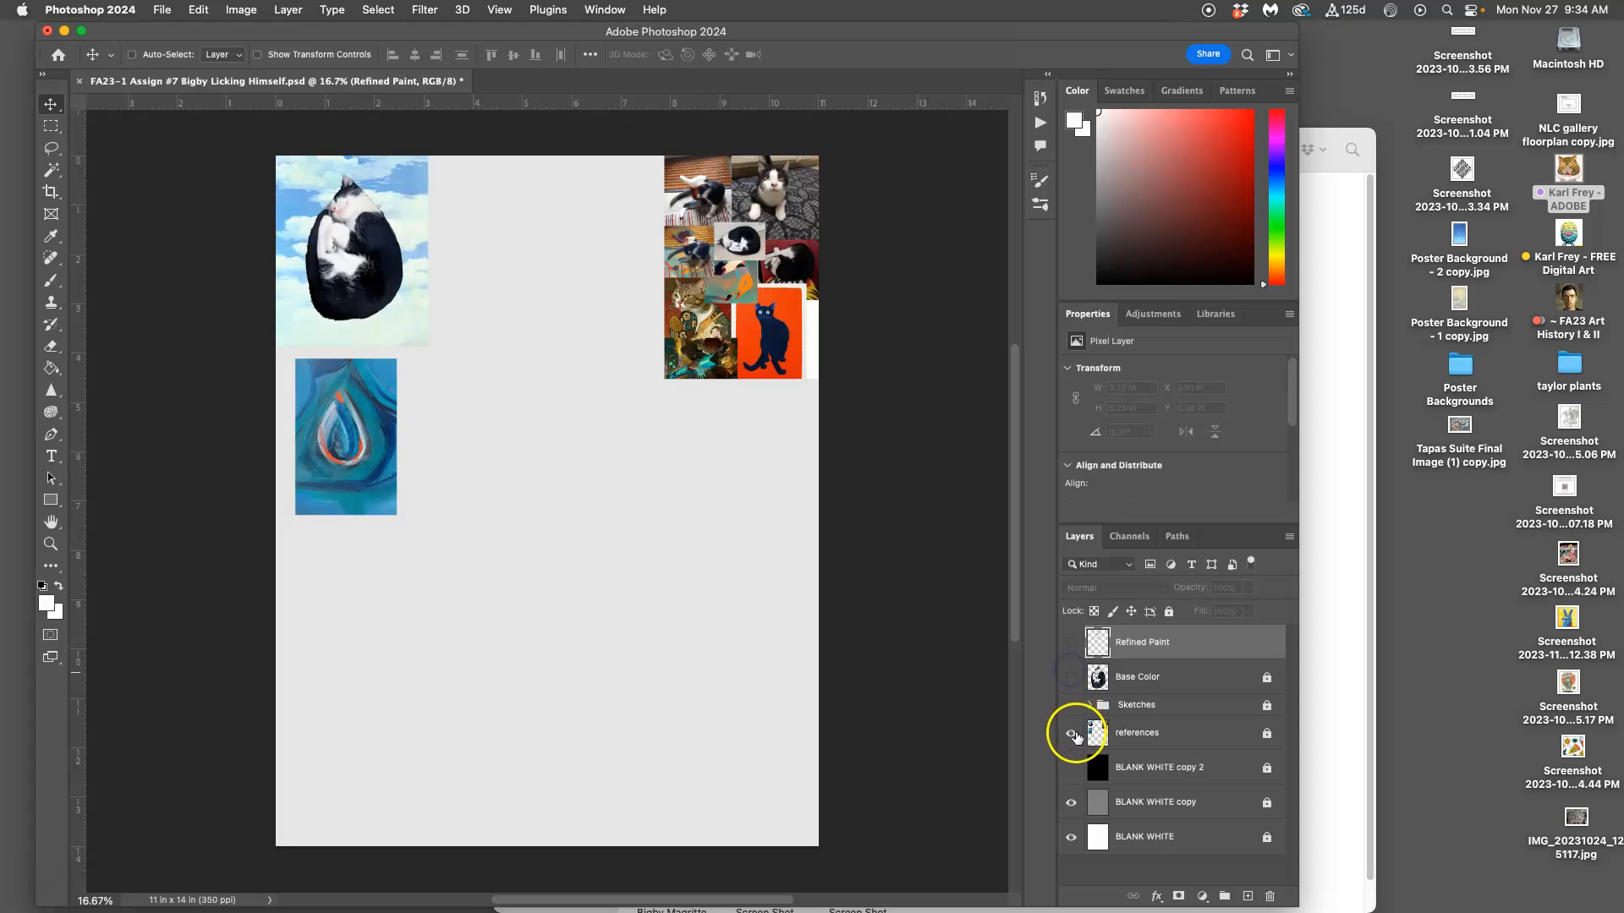
click(1071, 733)
click(1070, 802)
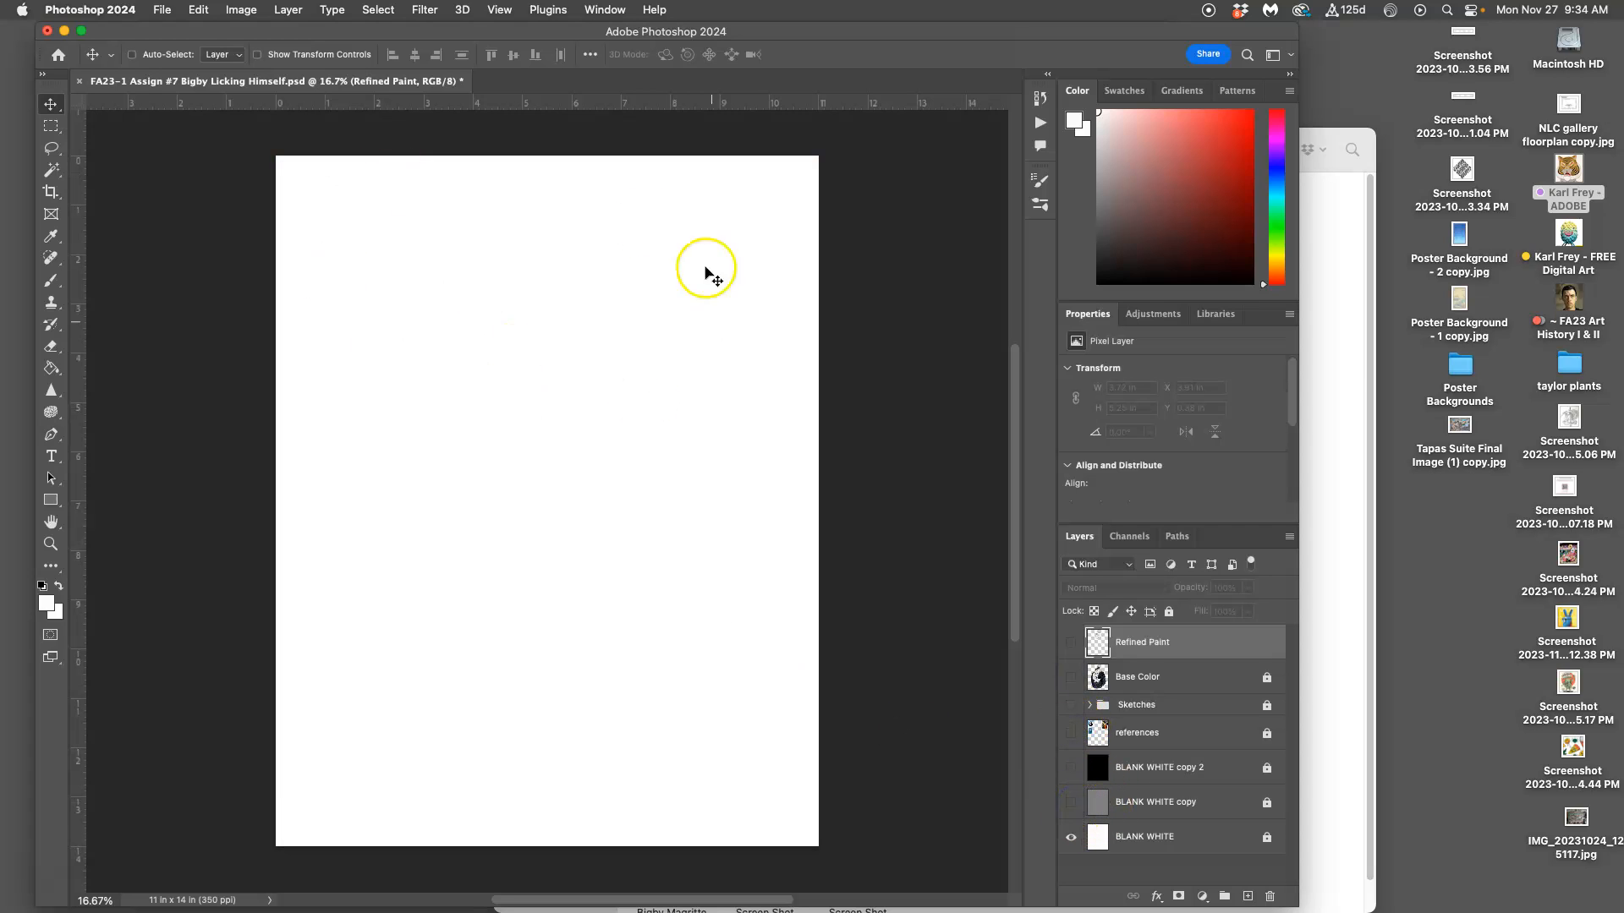
Step: Check the document's width, height and resolution in Image Size and keep the existing settings
click(235, 10)
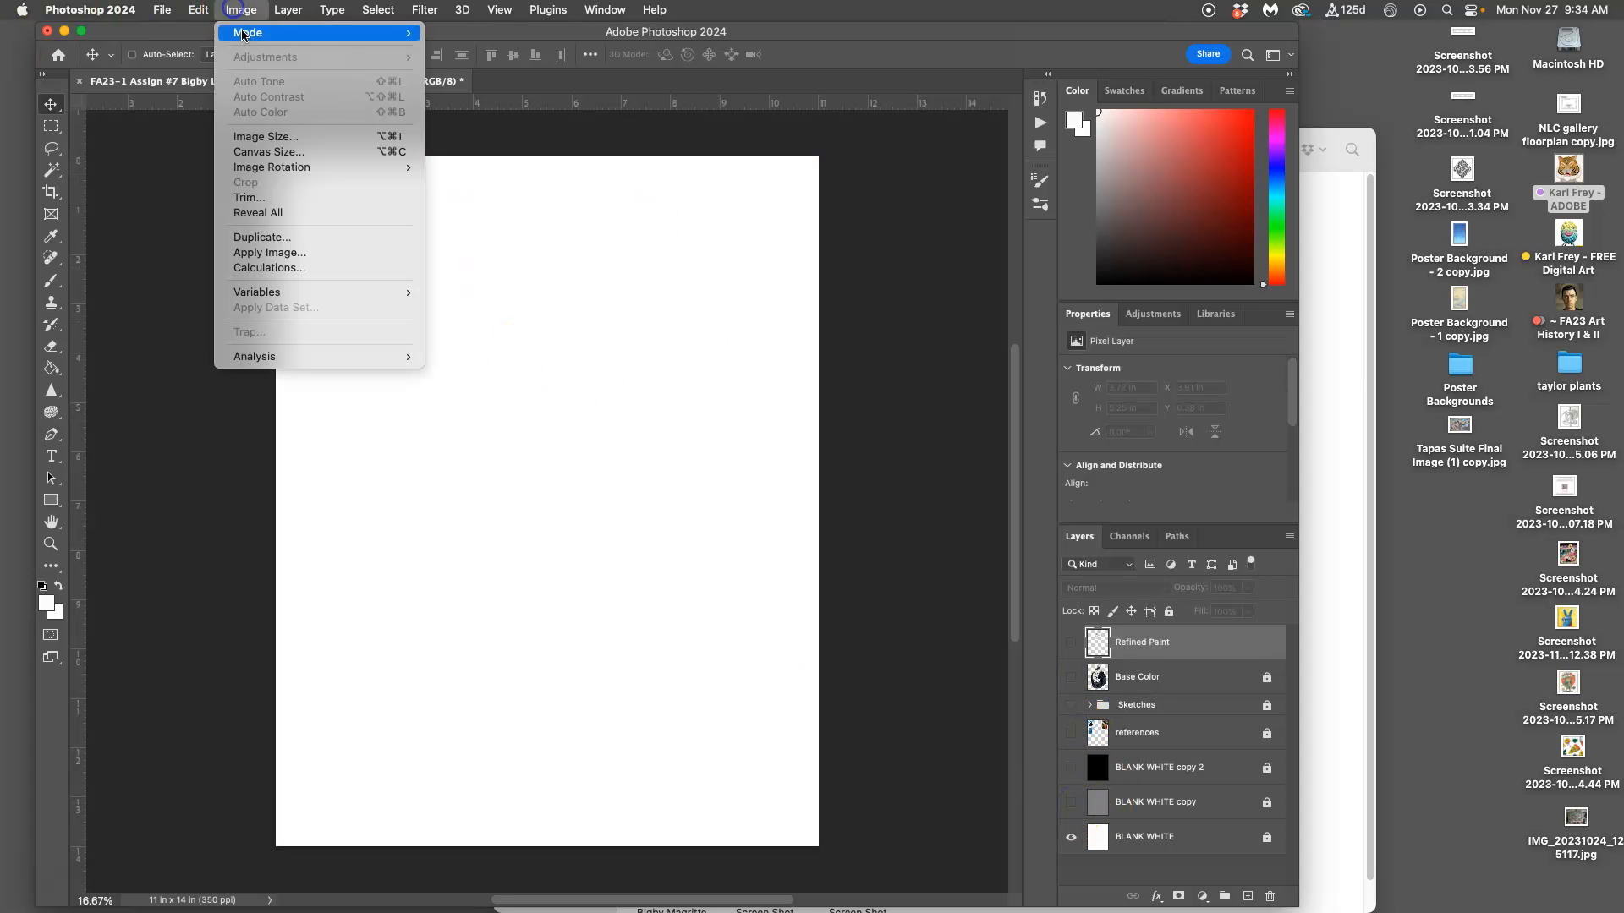
click(283, 138)
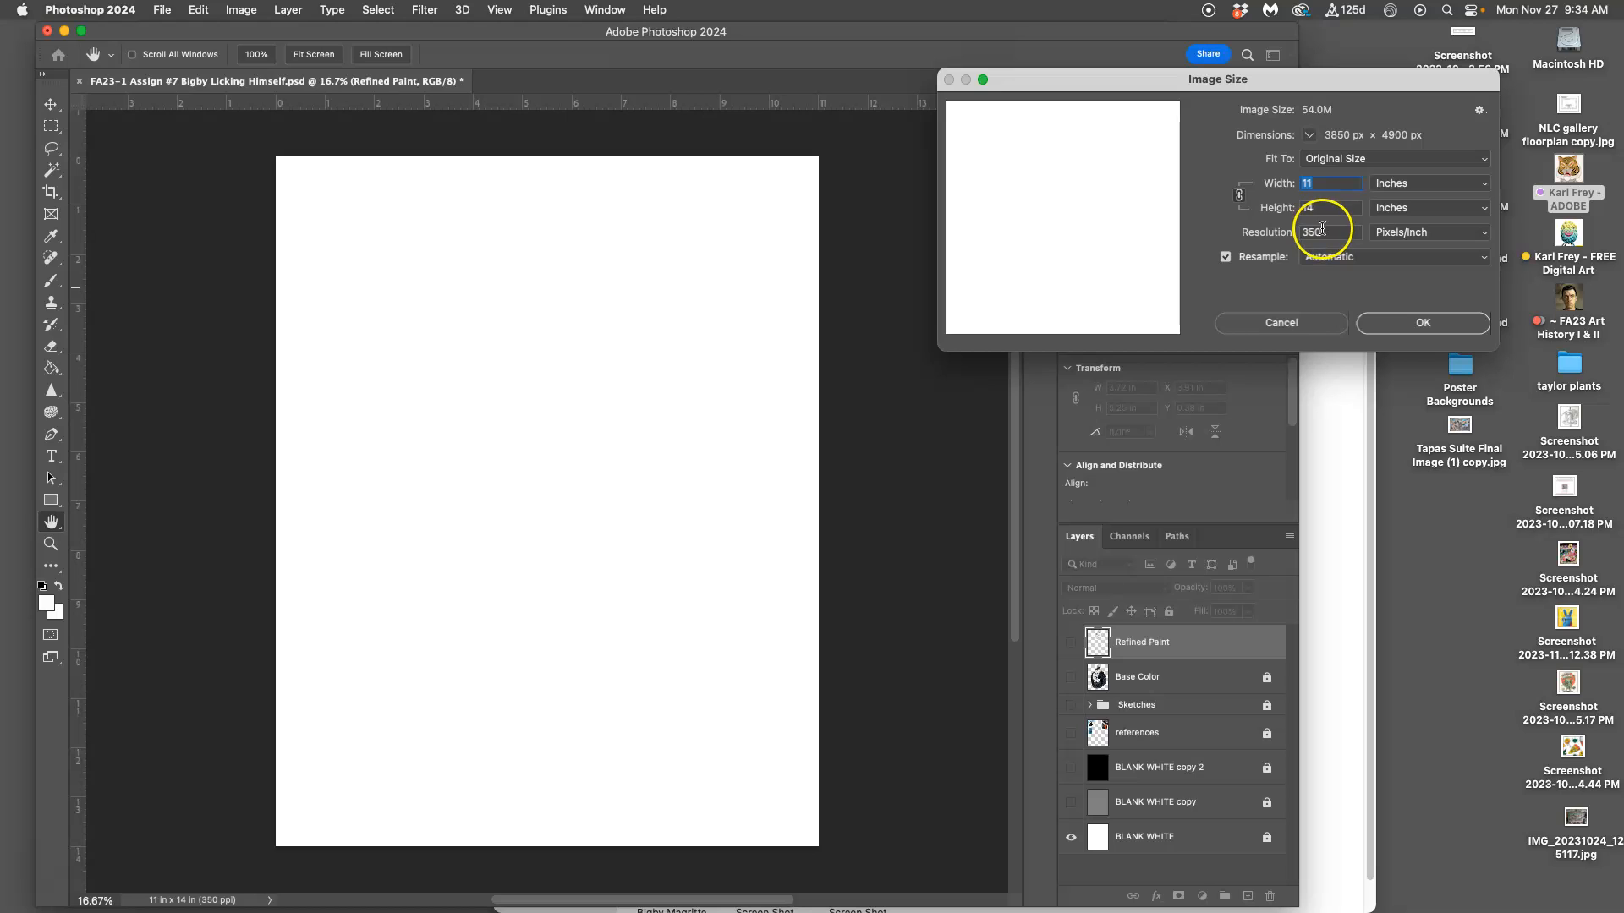
click(1446, 327)
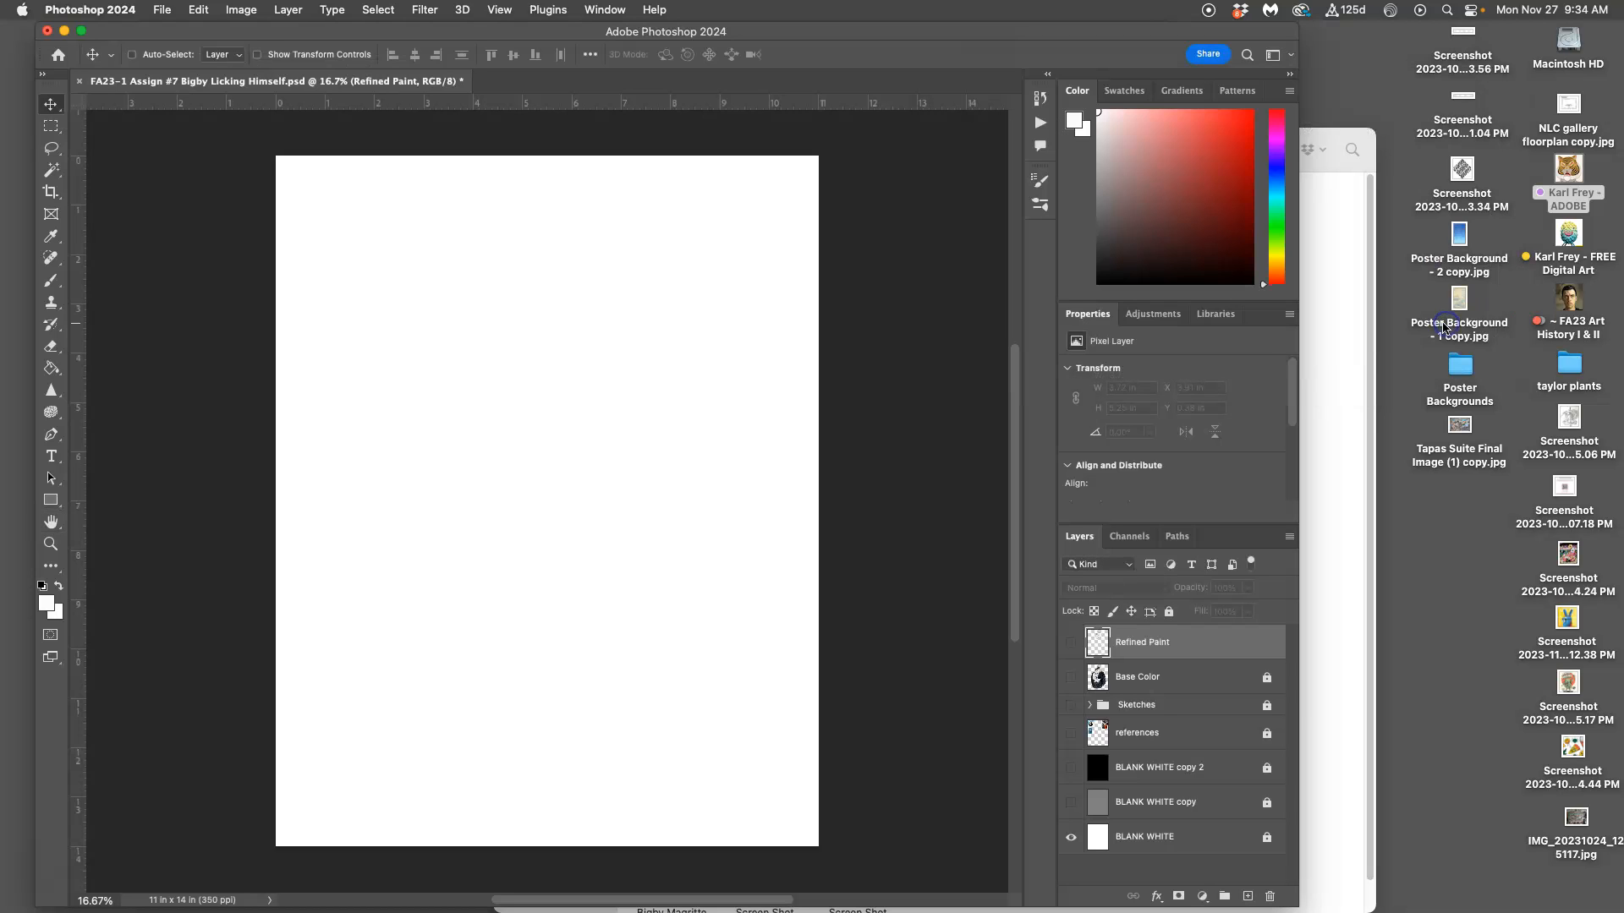
Step: Show the references layer and the Sketches group, and expand the group
click(1071, 733)
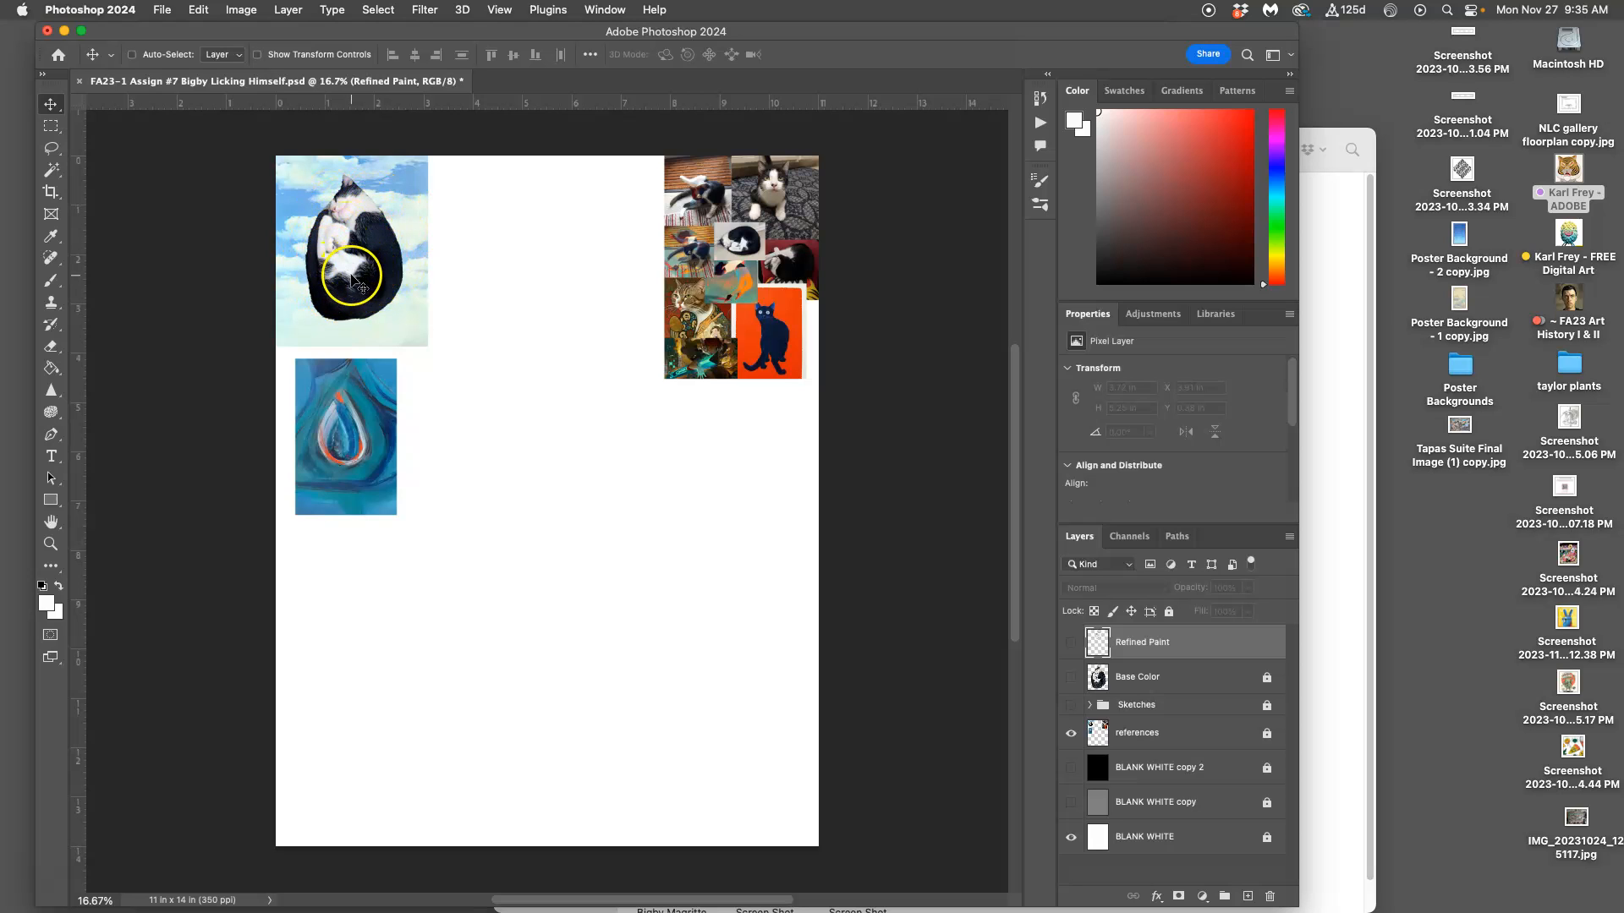
click(1088, 705)
click(1090, 705)
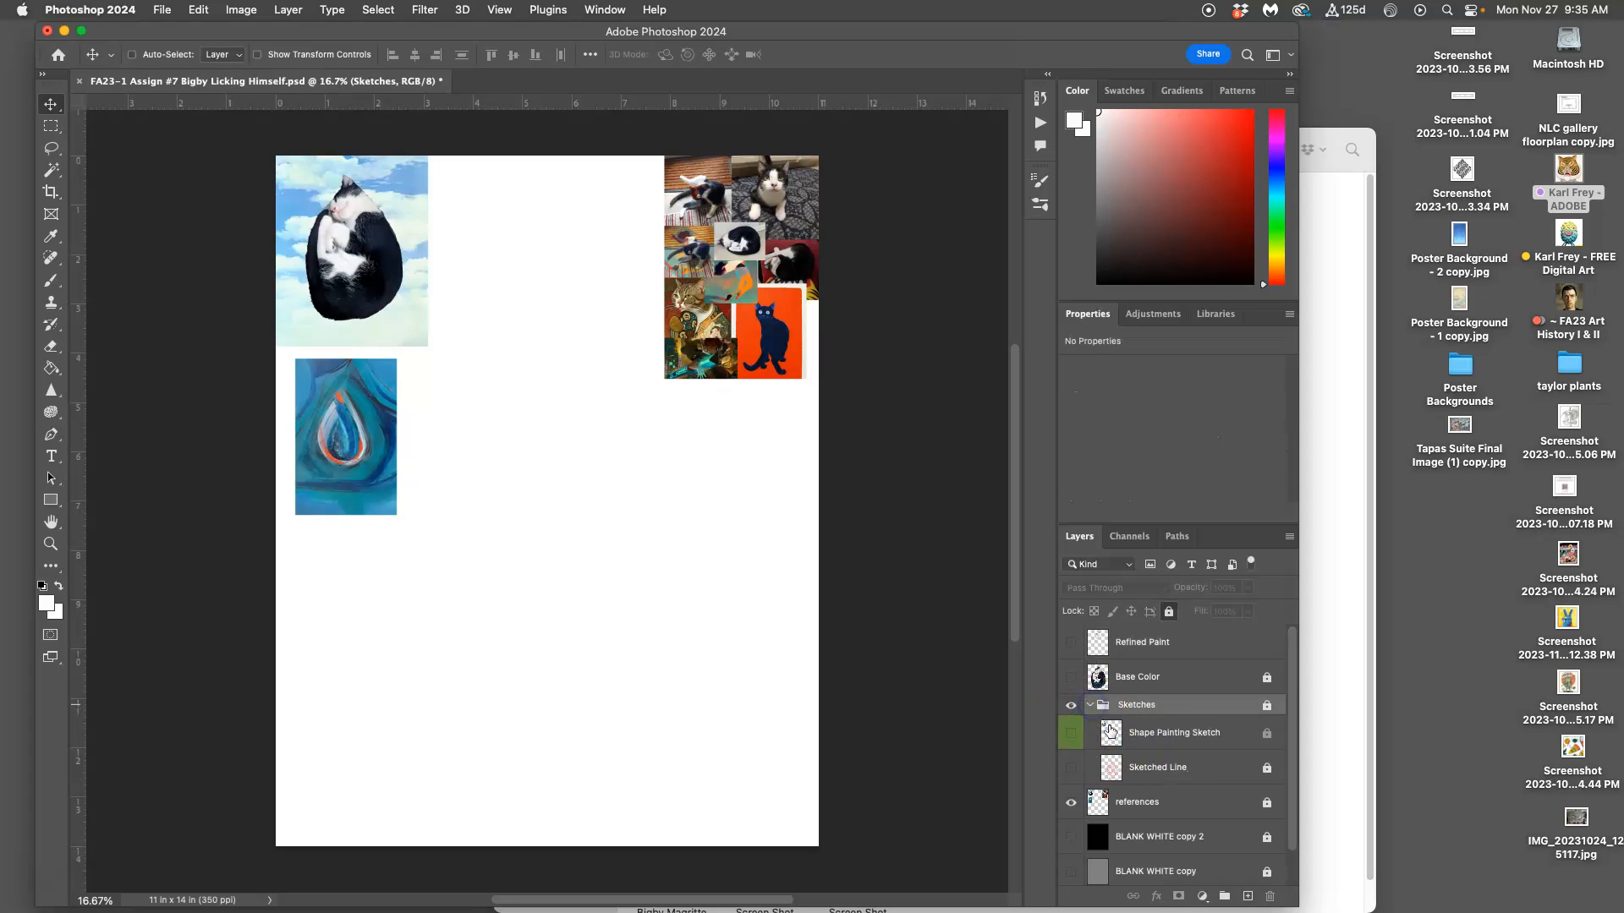
Step: Briefly preview the Shape Painting Sketch layer, hide it again, and show the Sketched Line layer
click(1071, 735)
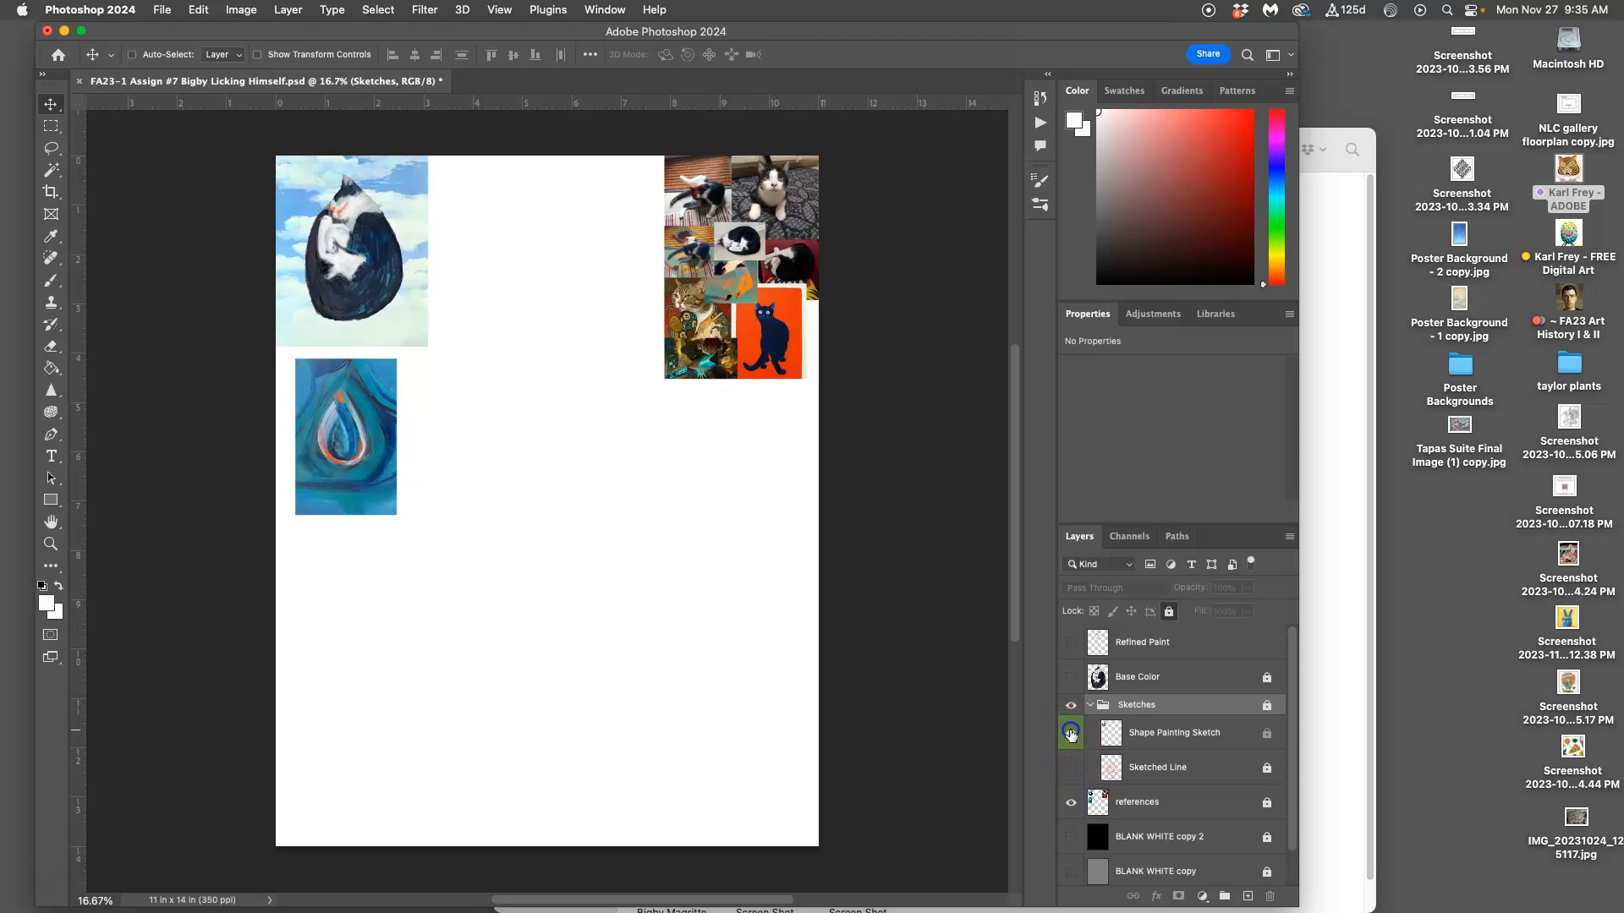
click(1071, 734)
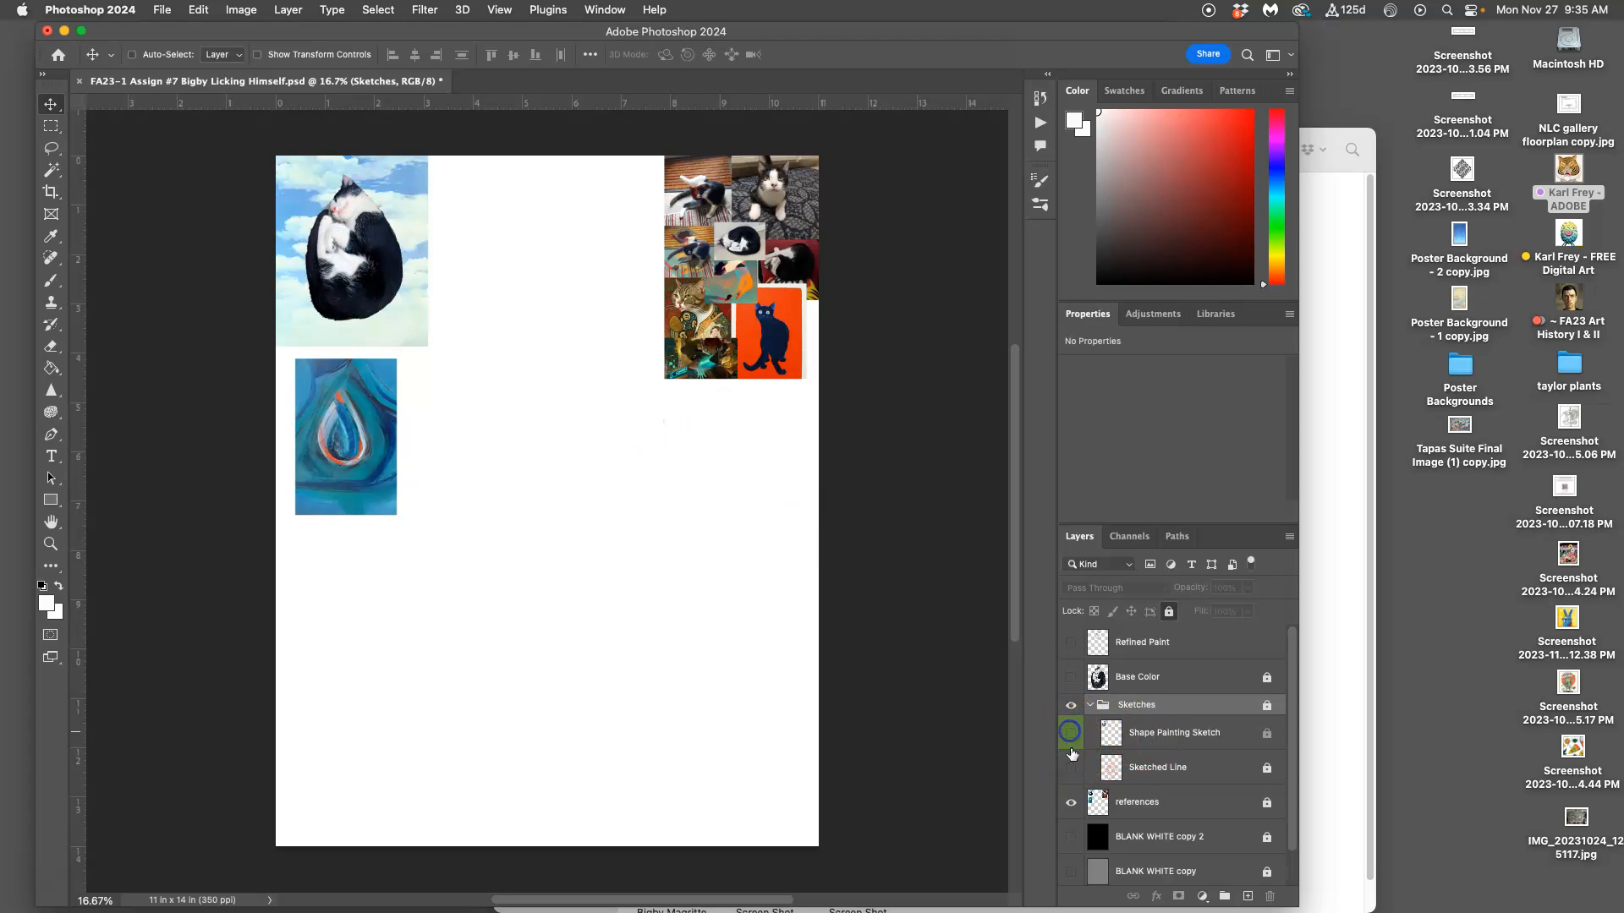
click(1070, 768)
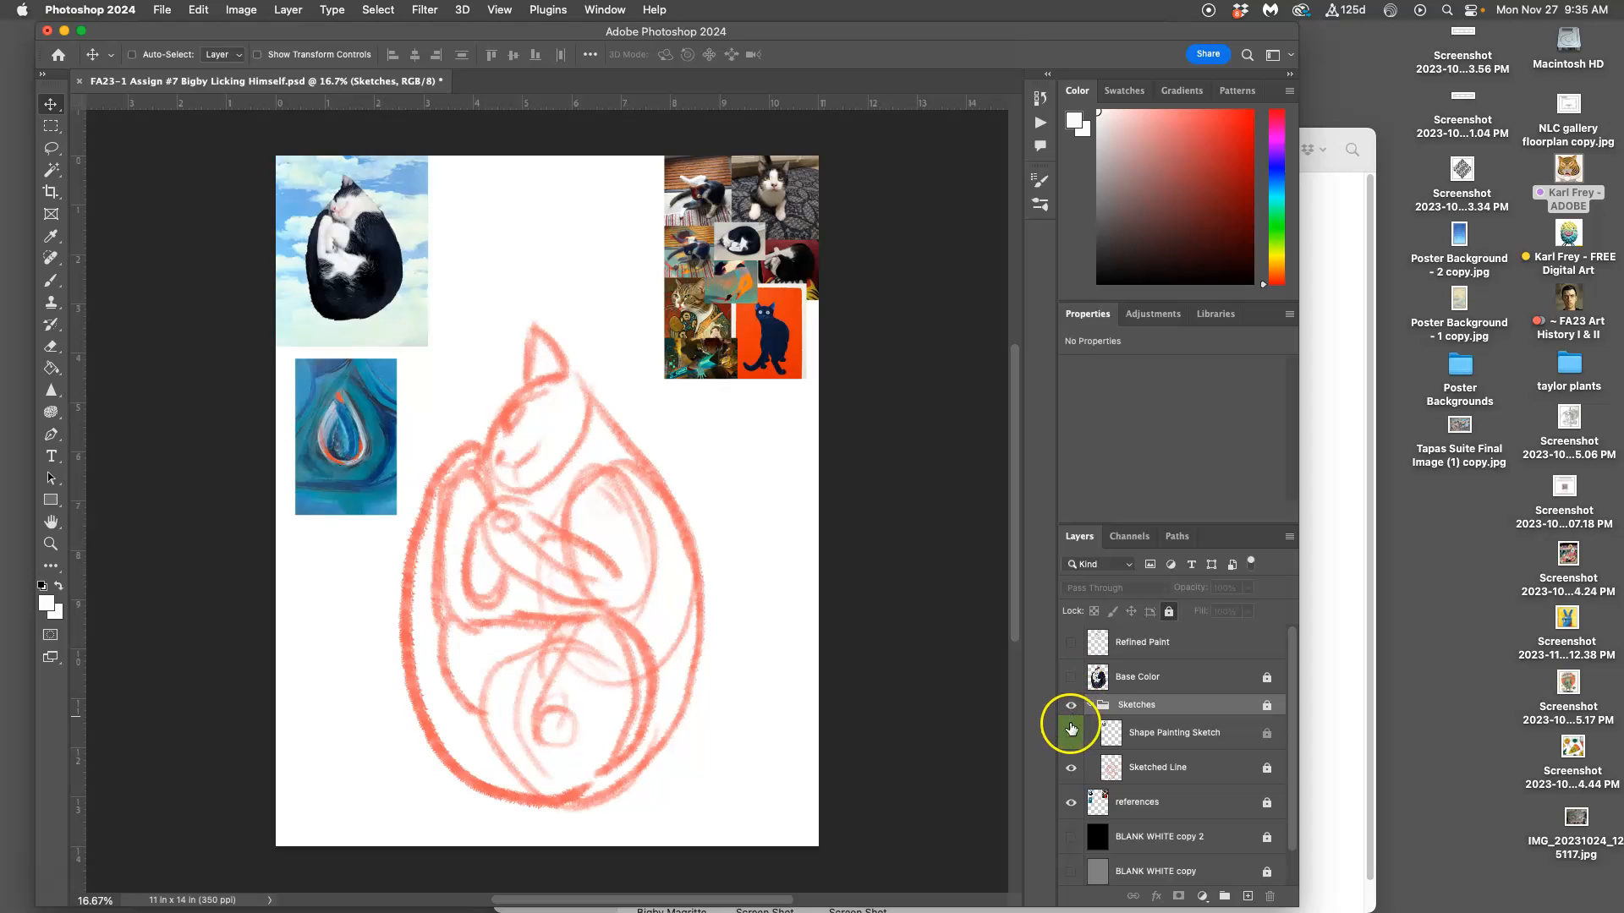
Step: Show the Base Color layer, and hide and collapse the Sketches group
click(1070, 677)
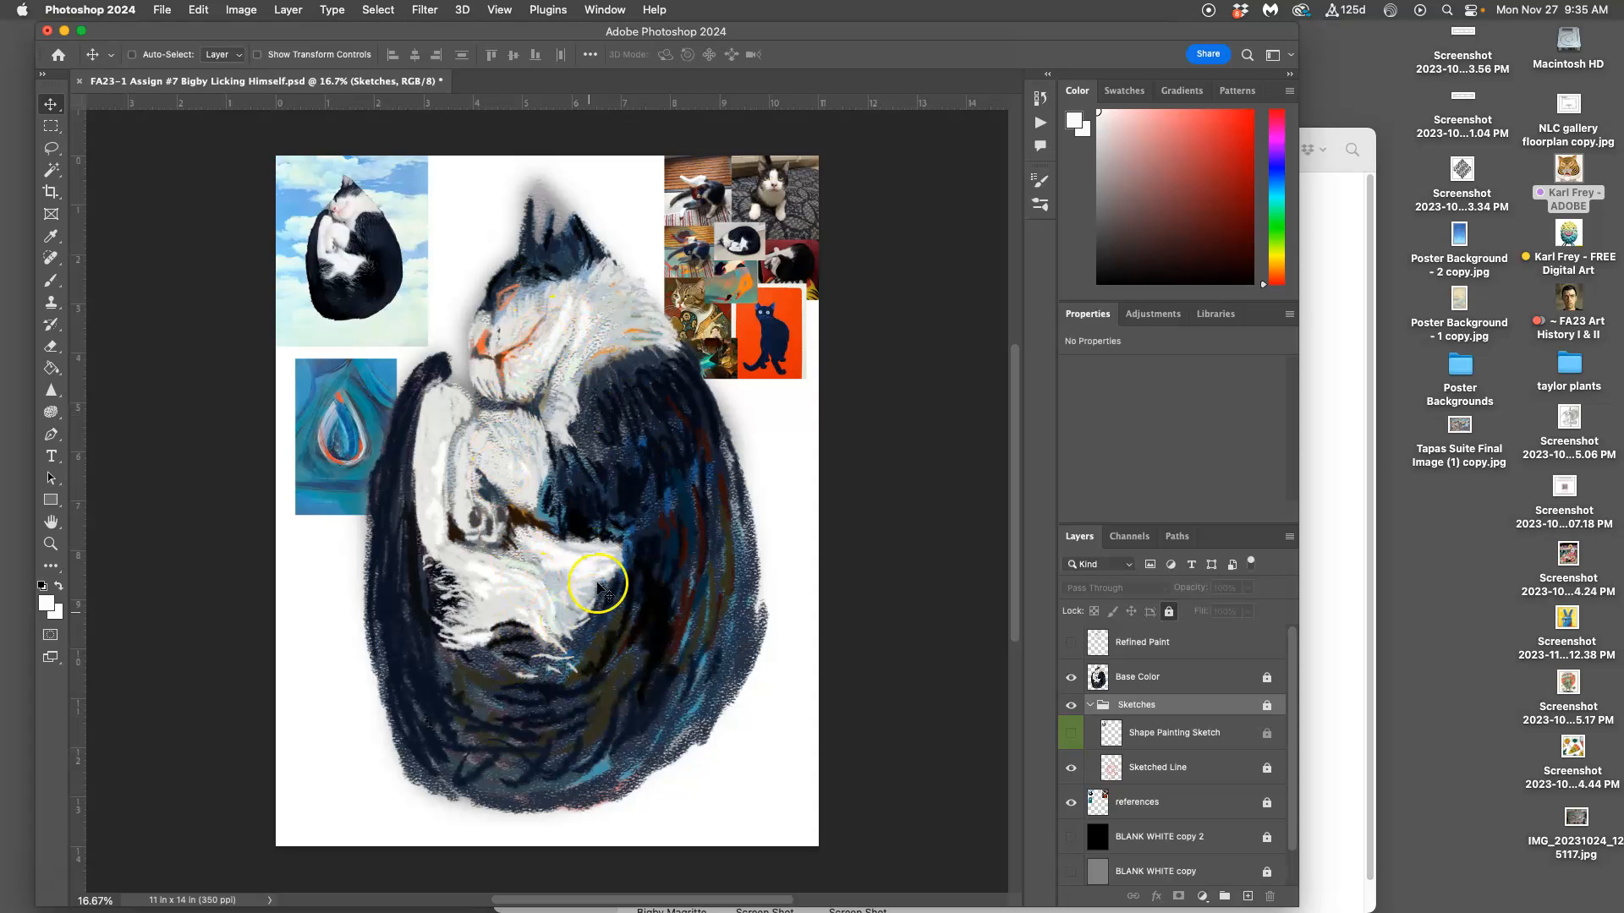
click(1070, 705)
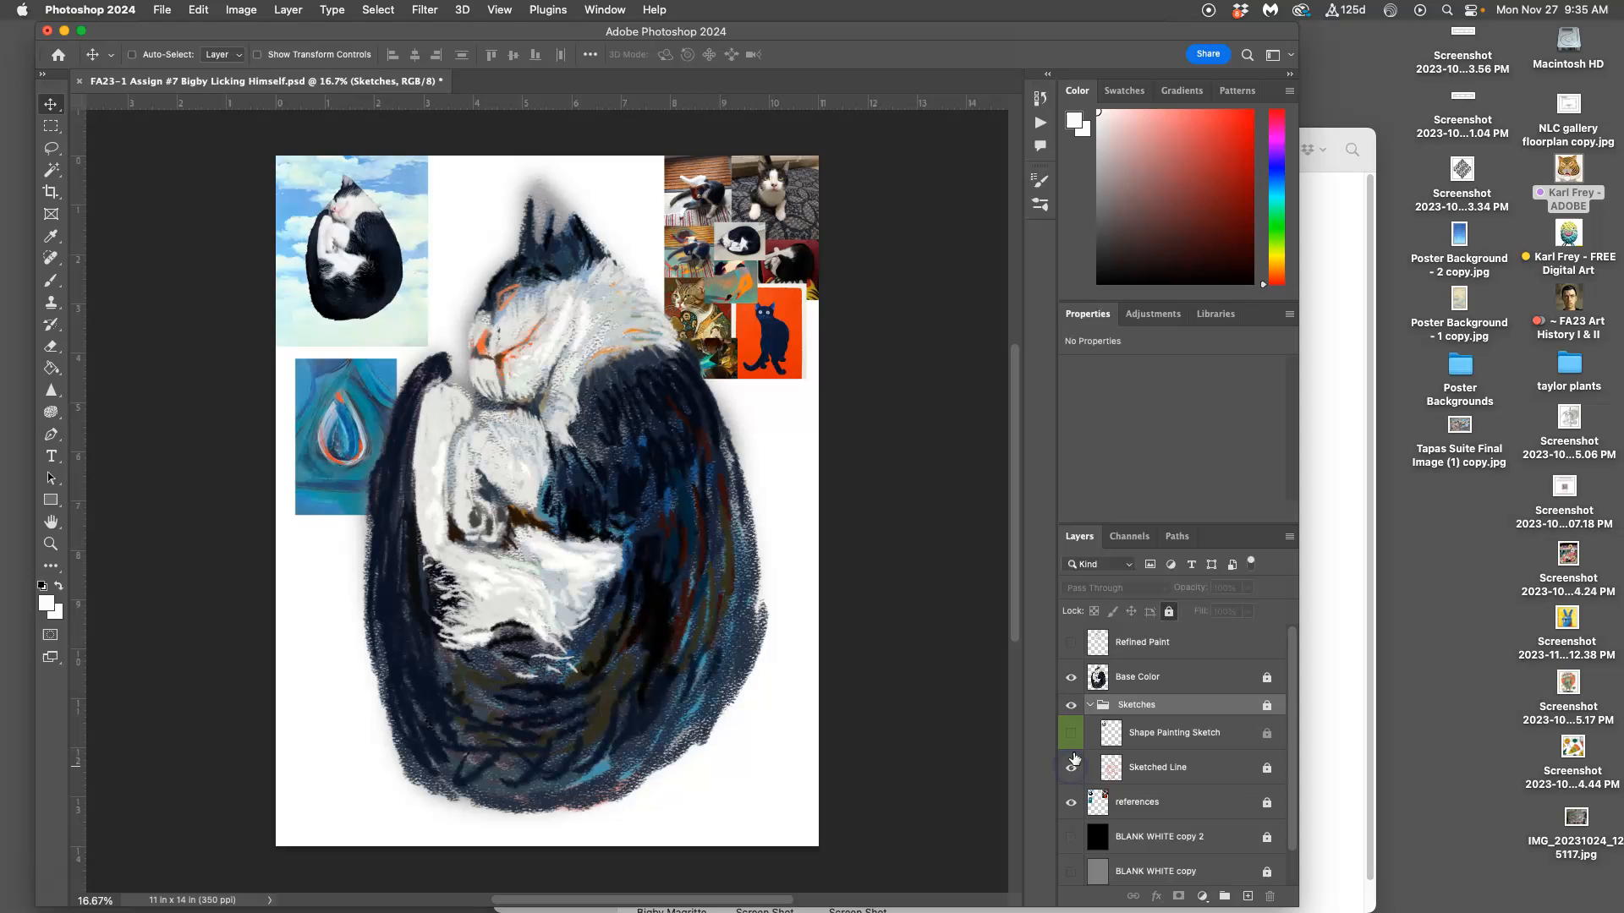
click(1072, 707)
click(1090, 705)
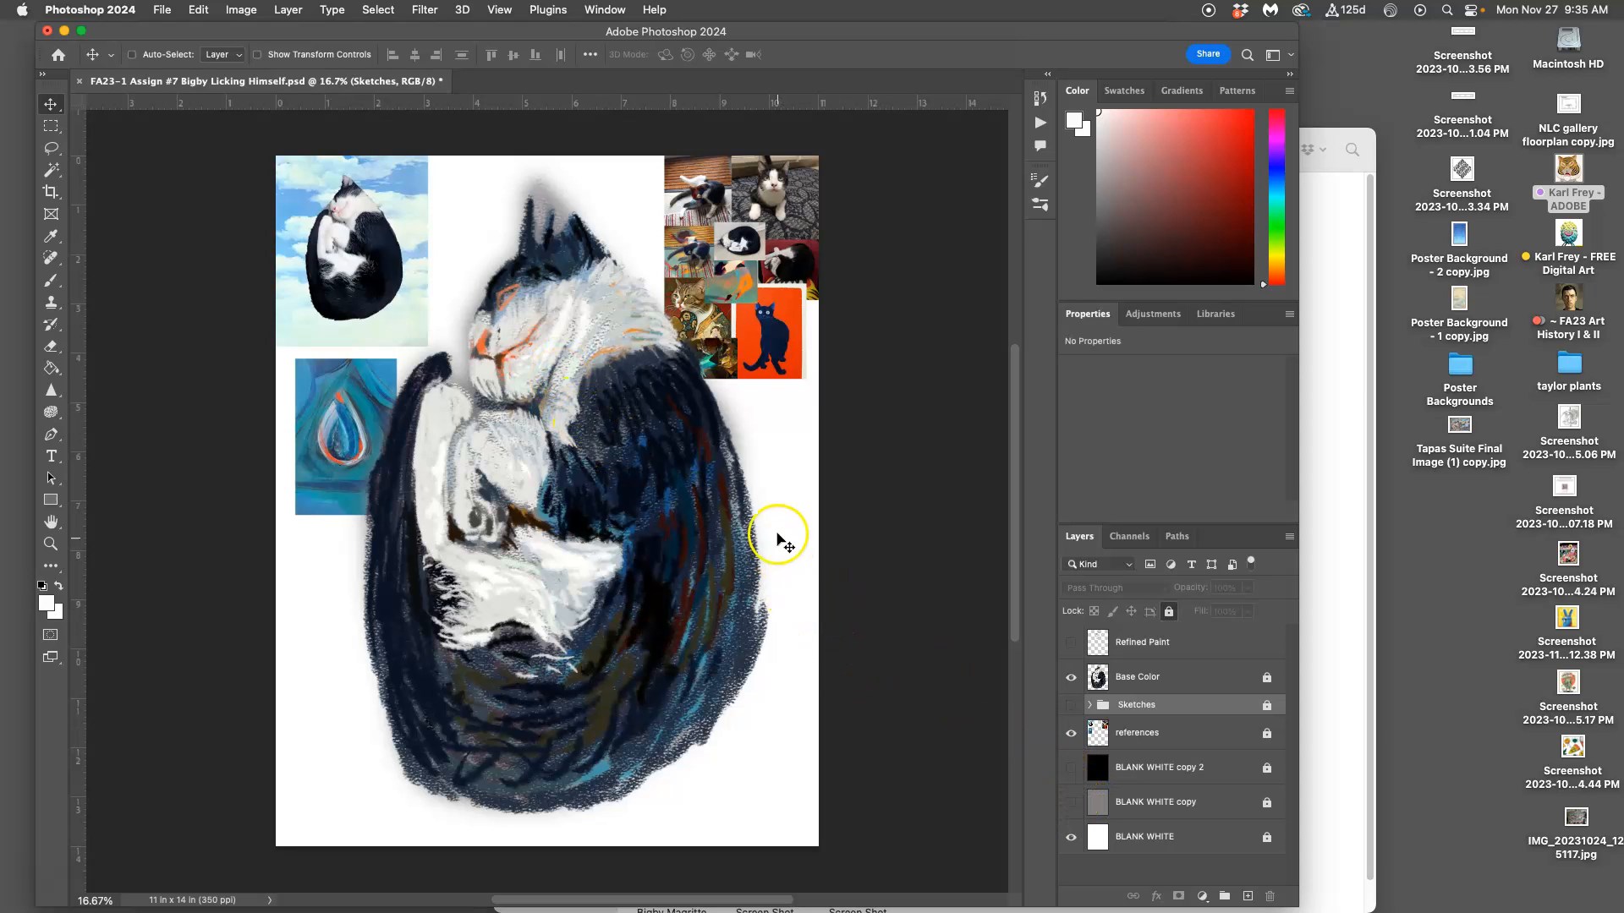
Step: Show the gray BLANK WHITE copy background and briefly preview the black BLANK WHITE copy 2 background over it
click(1071, 804)
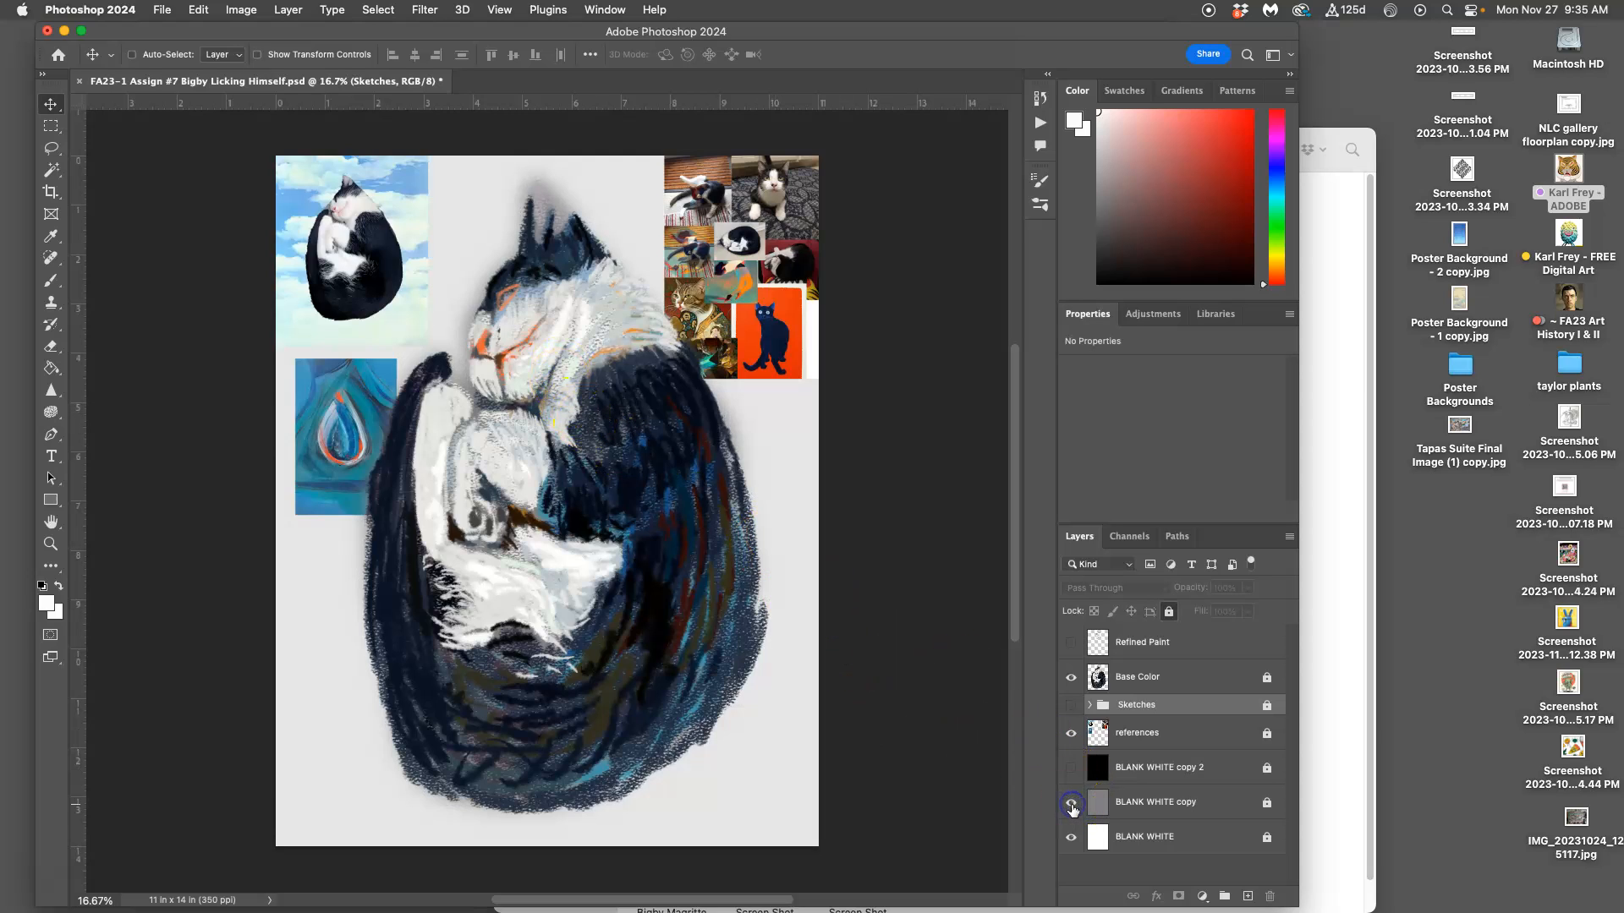
click(1071, 769)
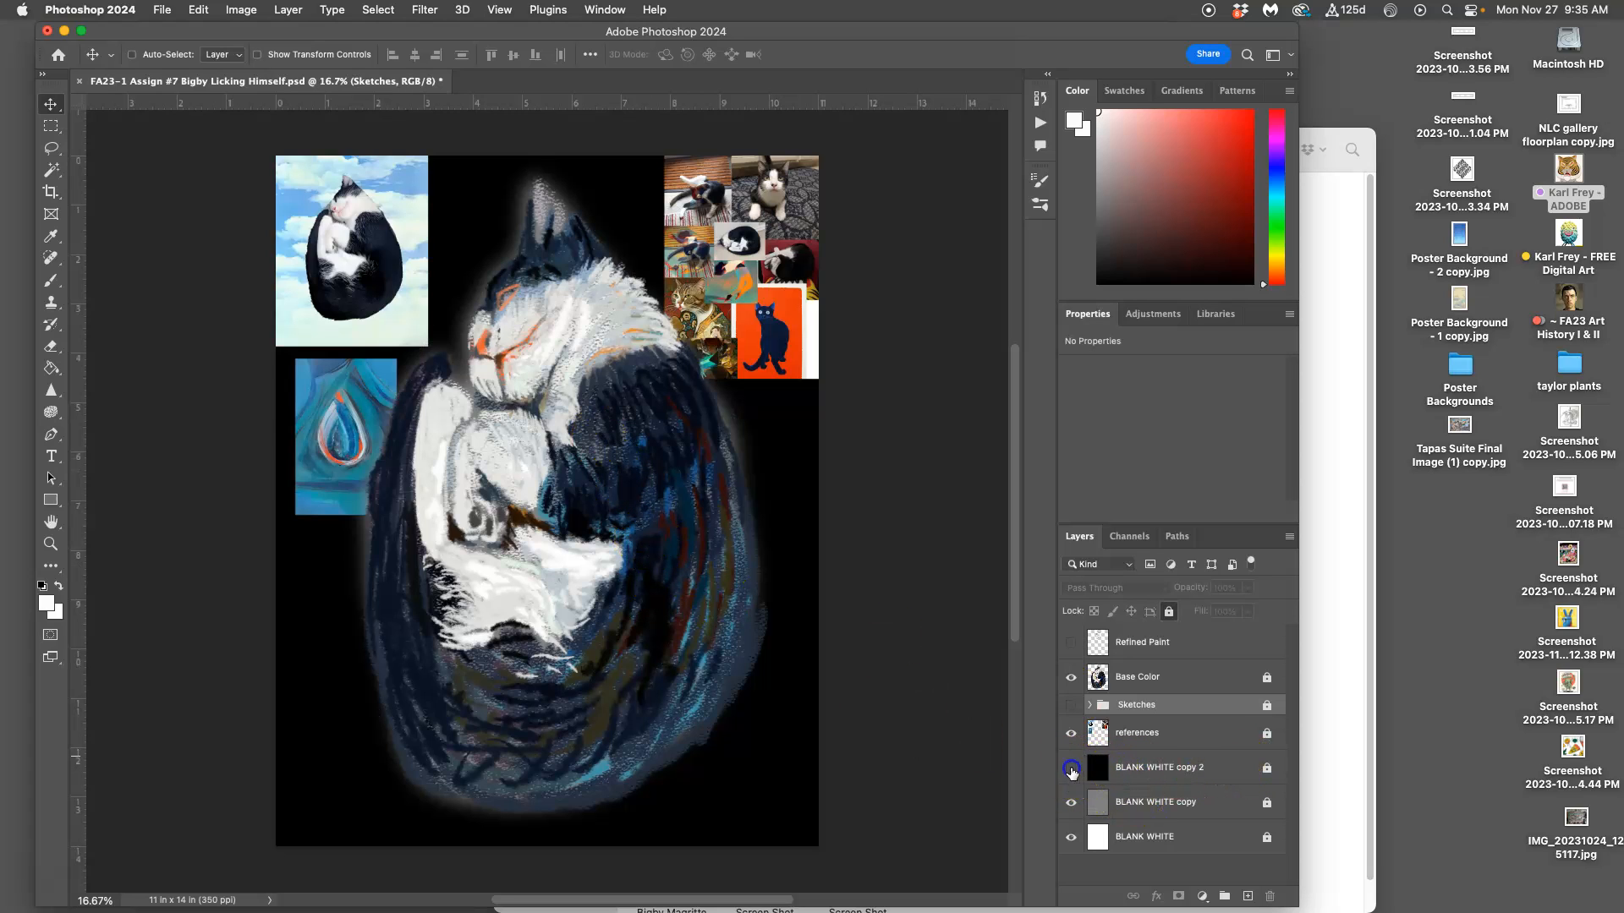
click(1071, 769)
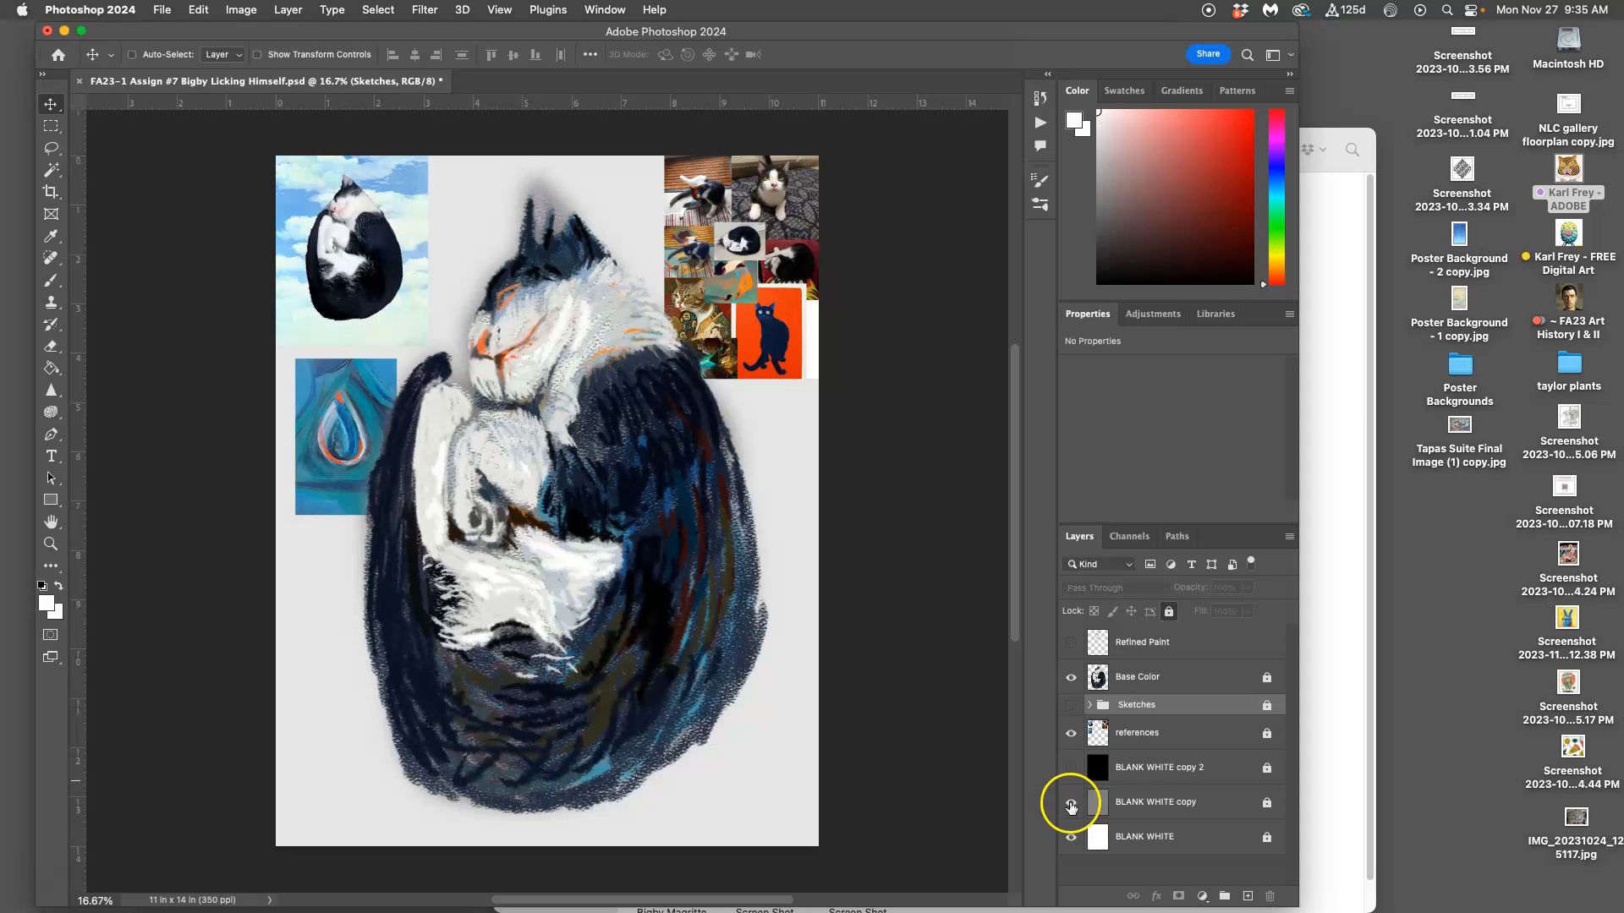
Step: Show the Refined Paint layer and examine the brushwork on the cat's face at 50% zoom
click(1071, 643)
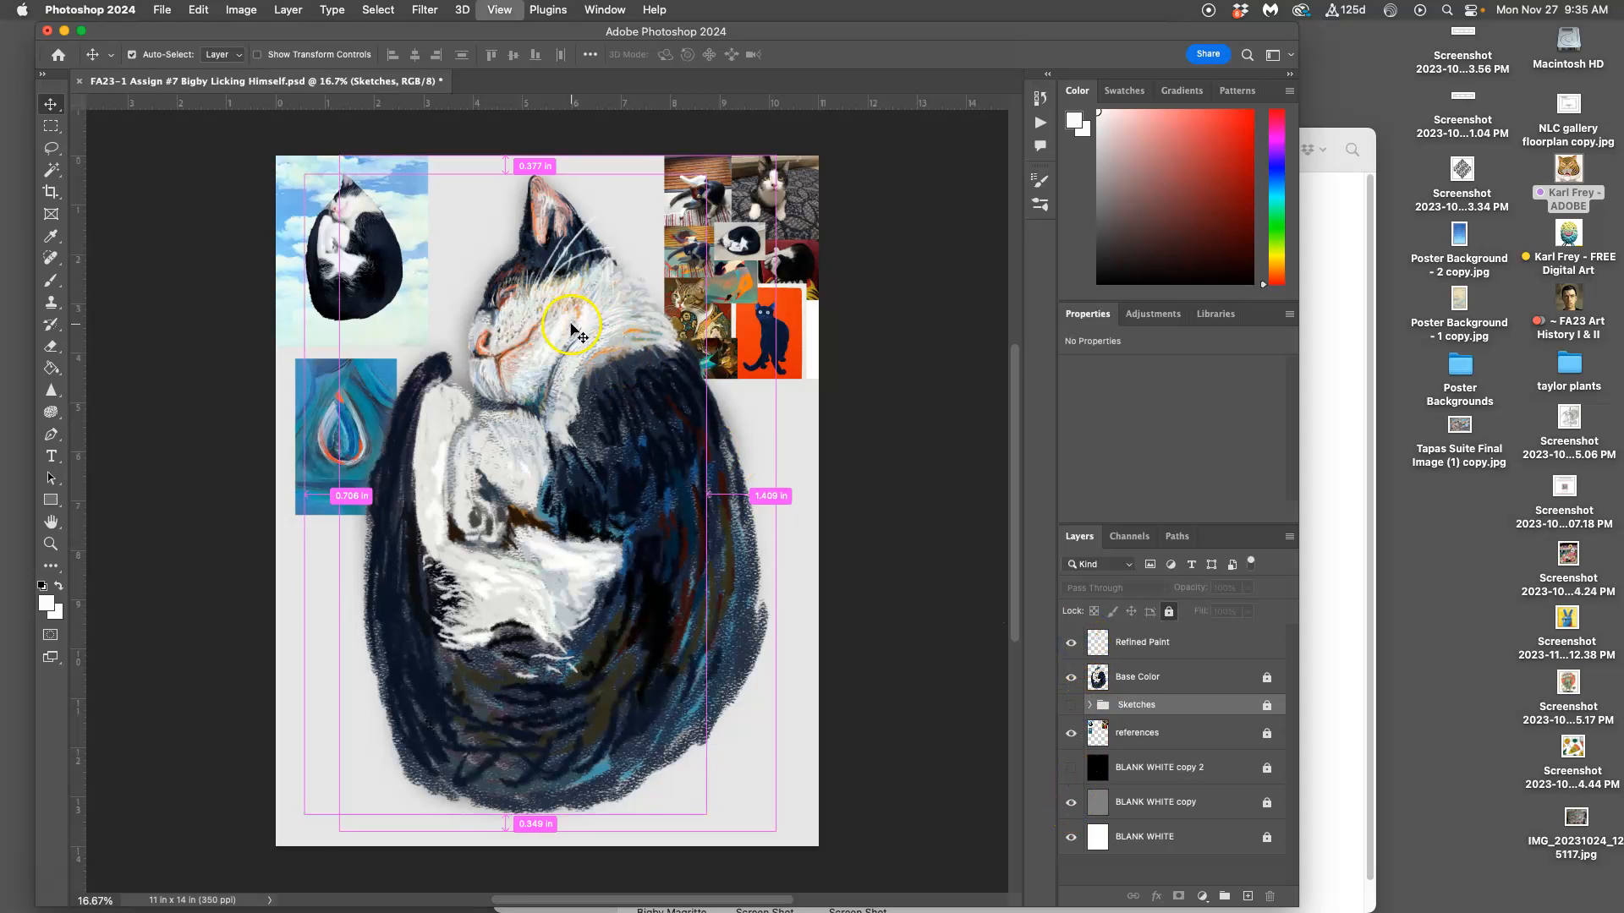
scroll(571, 328, up, 5)
scroll(545, 330, up, 4)
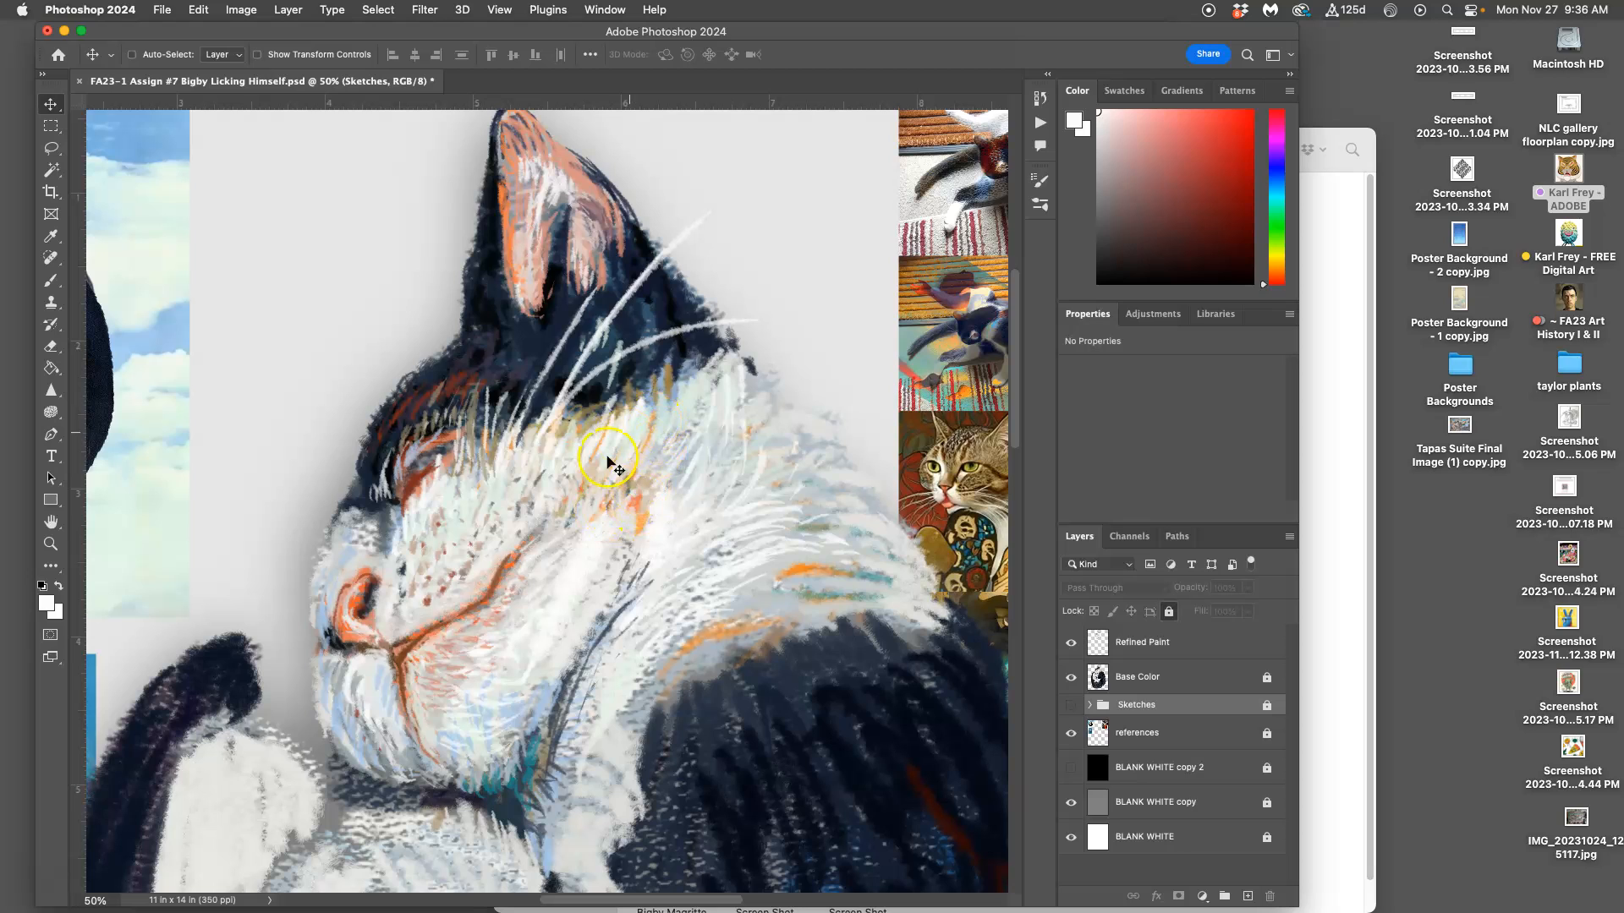
scroll(646, 449, right, 1)
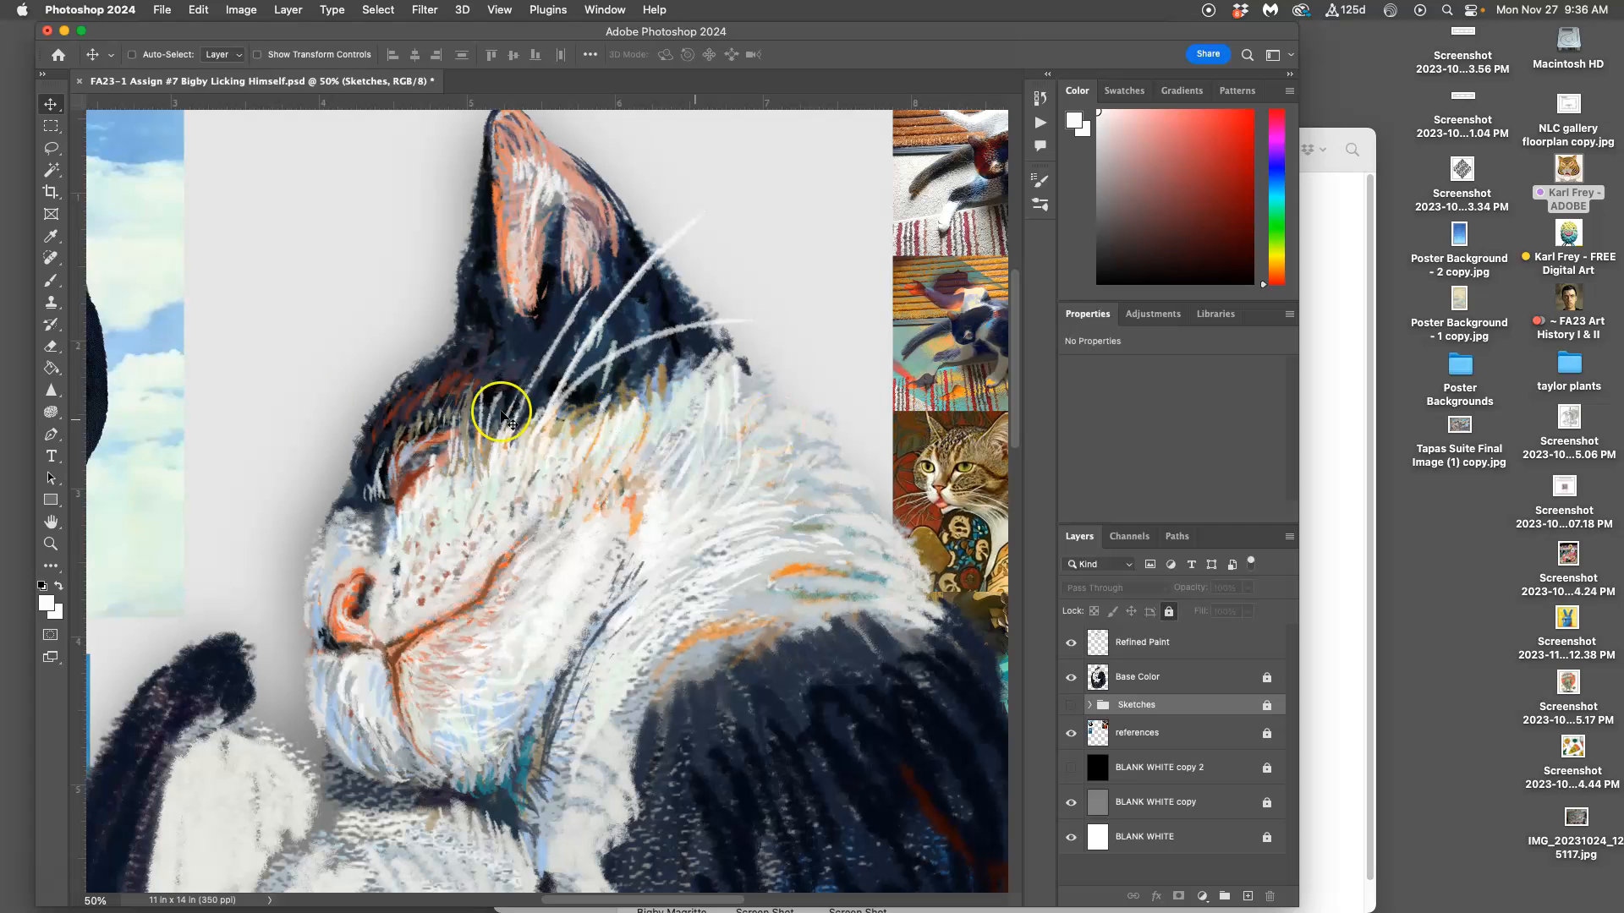
Step: Activate the Brush tool and inspect its current preset and Shape Dynamics settings
click(50, 280)
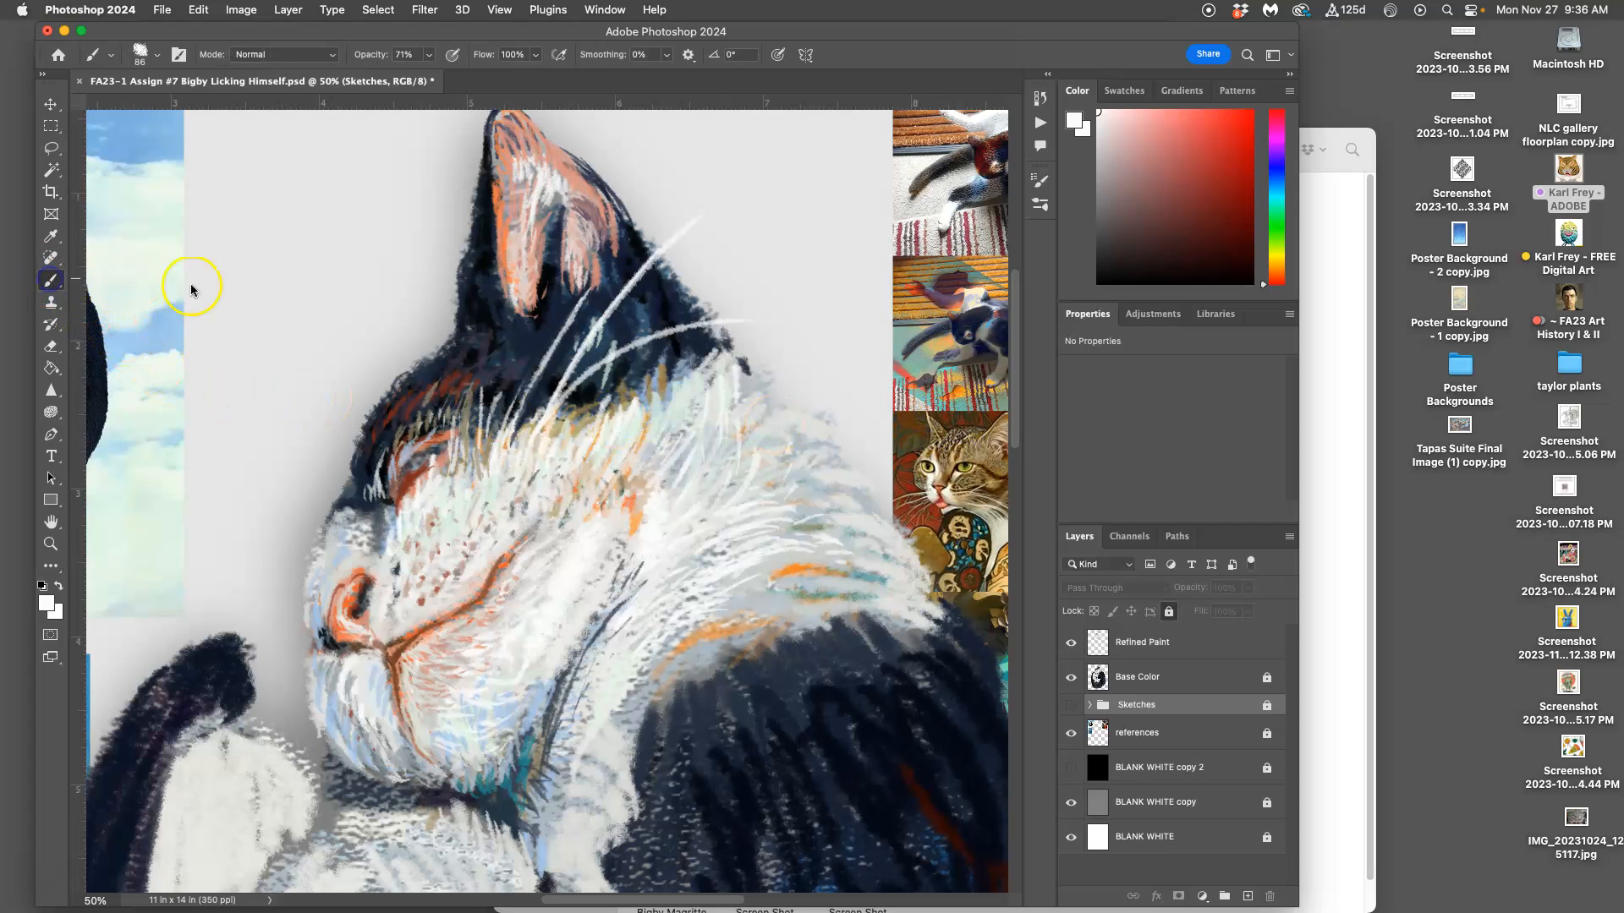
click(164, 59)
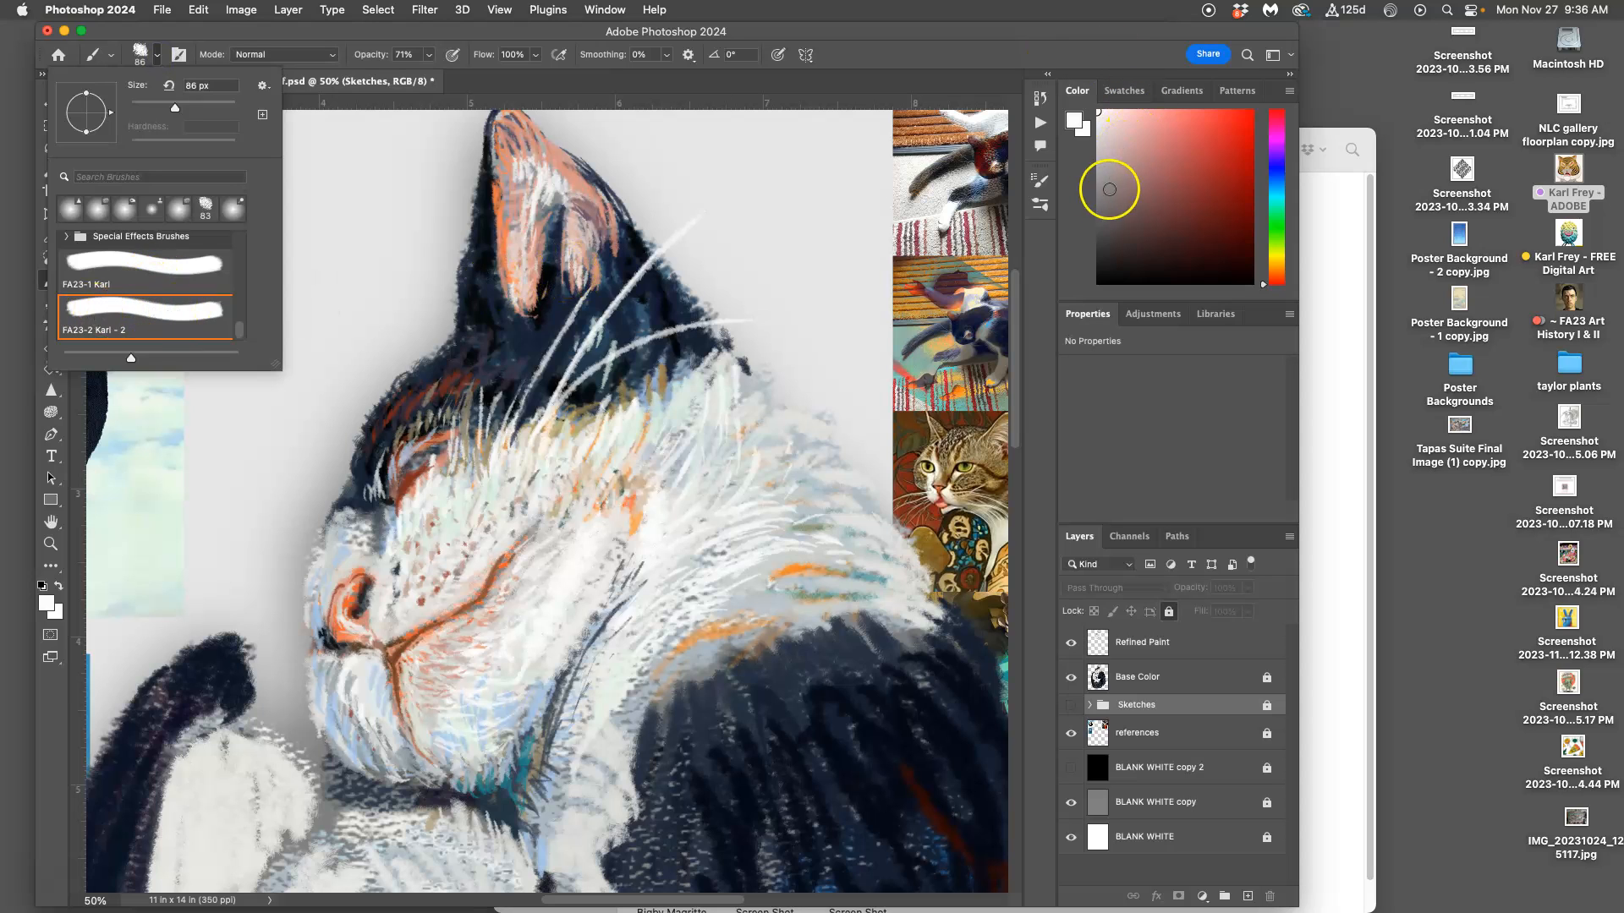
click(1046, 180)
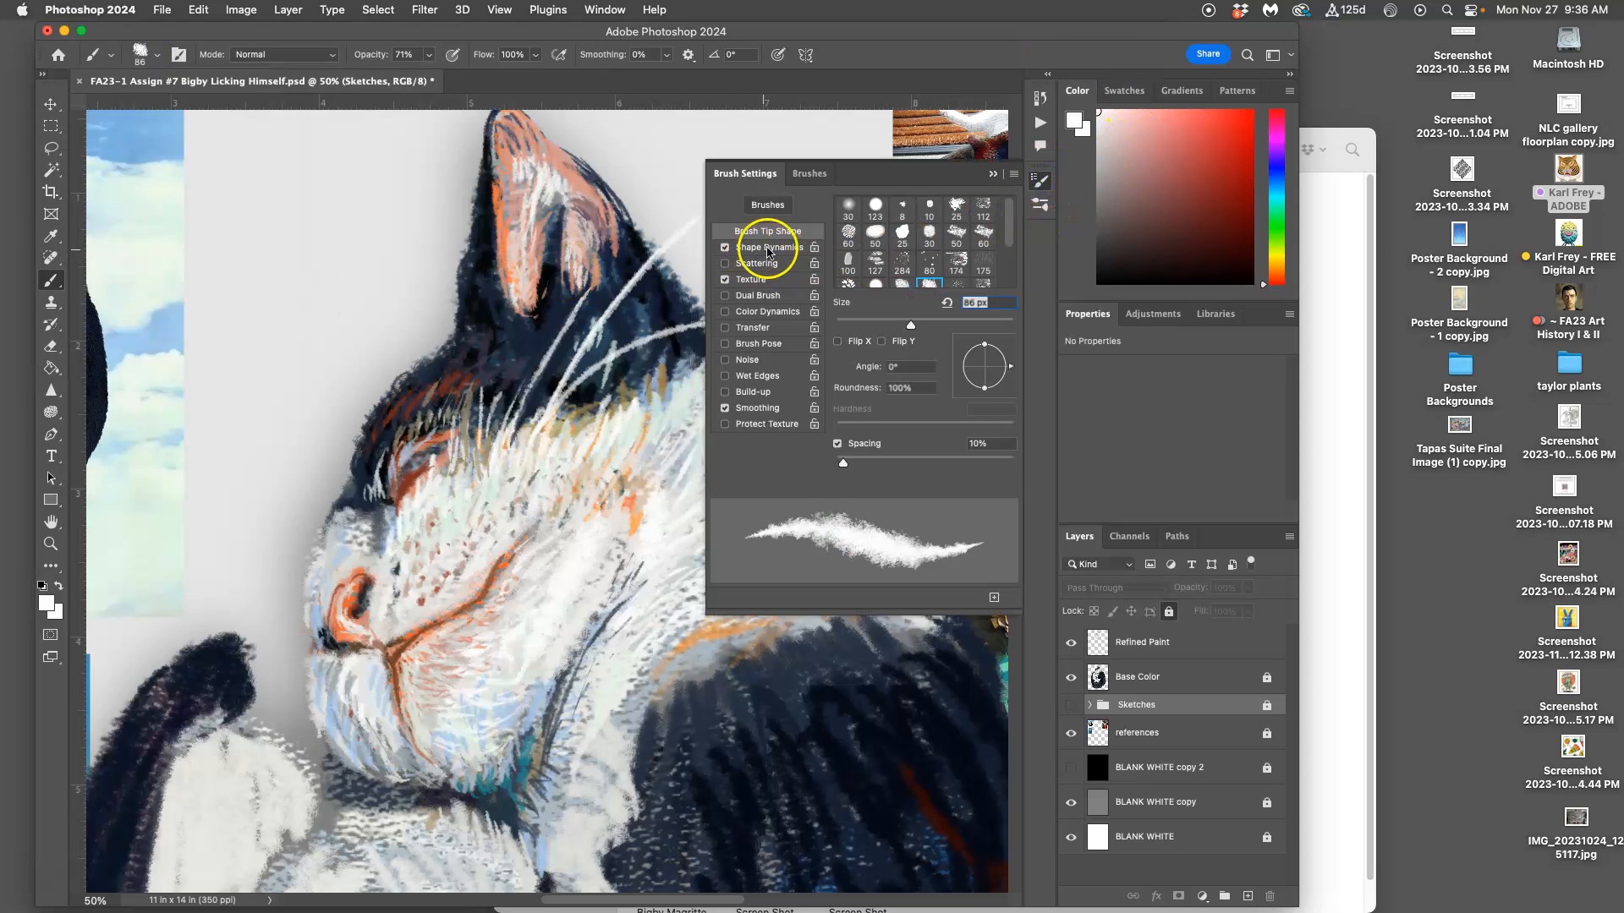
click(769, 248)
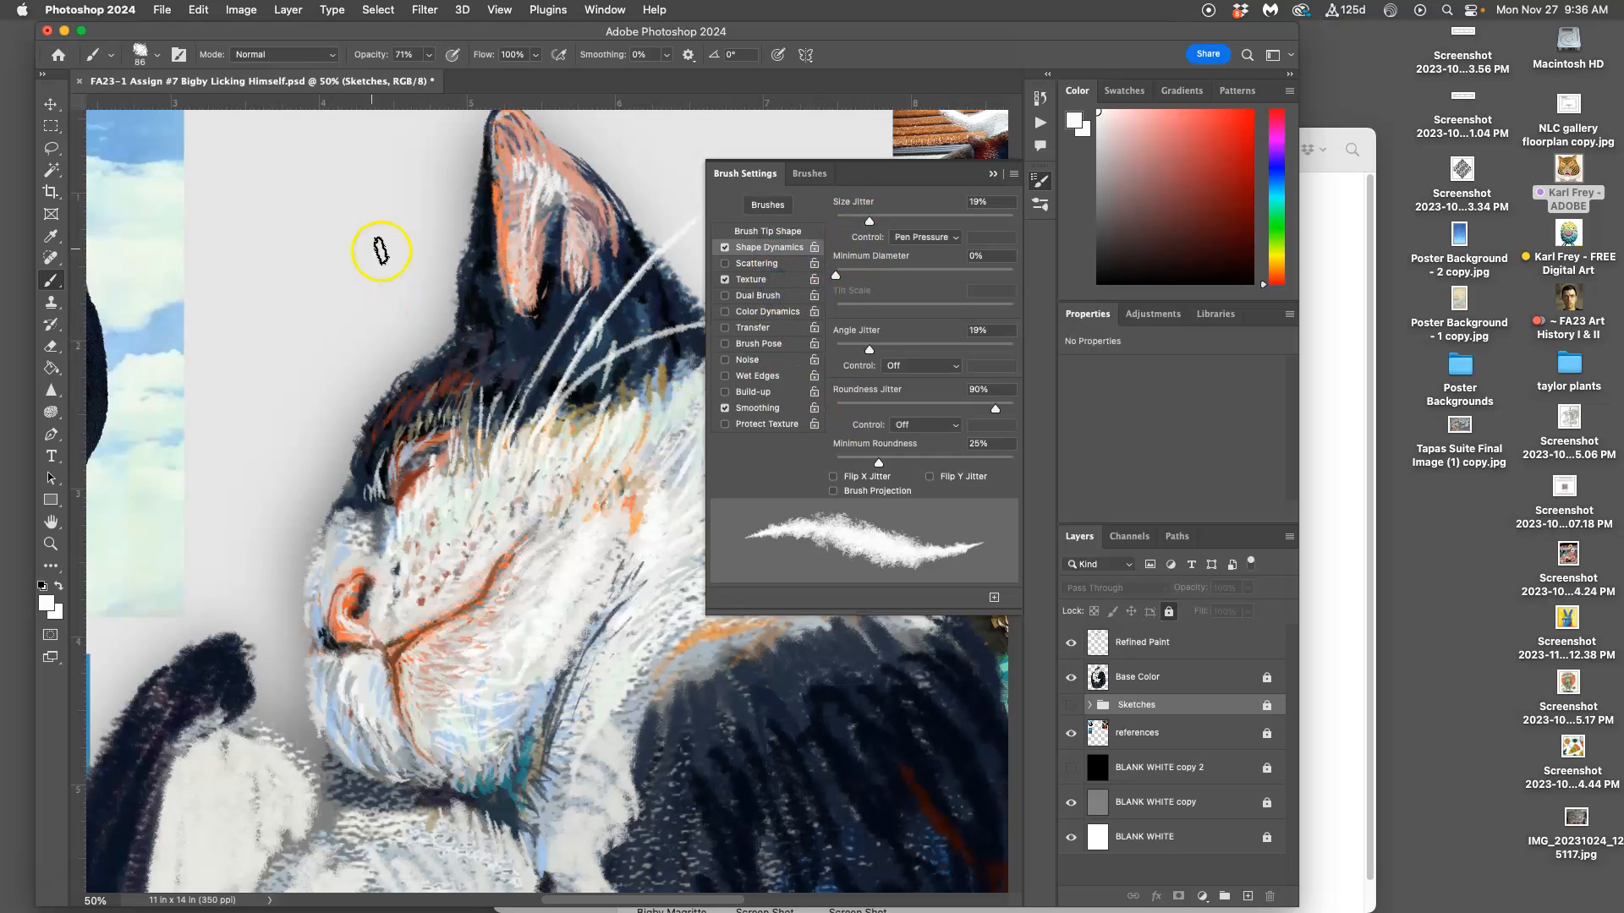
Step: Try several white brush strokes on the gray background beside the cat's ear, and undo them all
key(super+z)
mouse_move(359, 198)
mouse_down()
mouse_move(293, 317)
mouse_move(326, 211)
mouse_move(285, 430)
mouse_move(304, 465)
mouse_up()
mouse_move(364, 240)
mouse_down()
mouse_move(324, 335)
mouse_move(347, 399)
mouse_move(364, 336)
mouse_up()
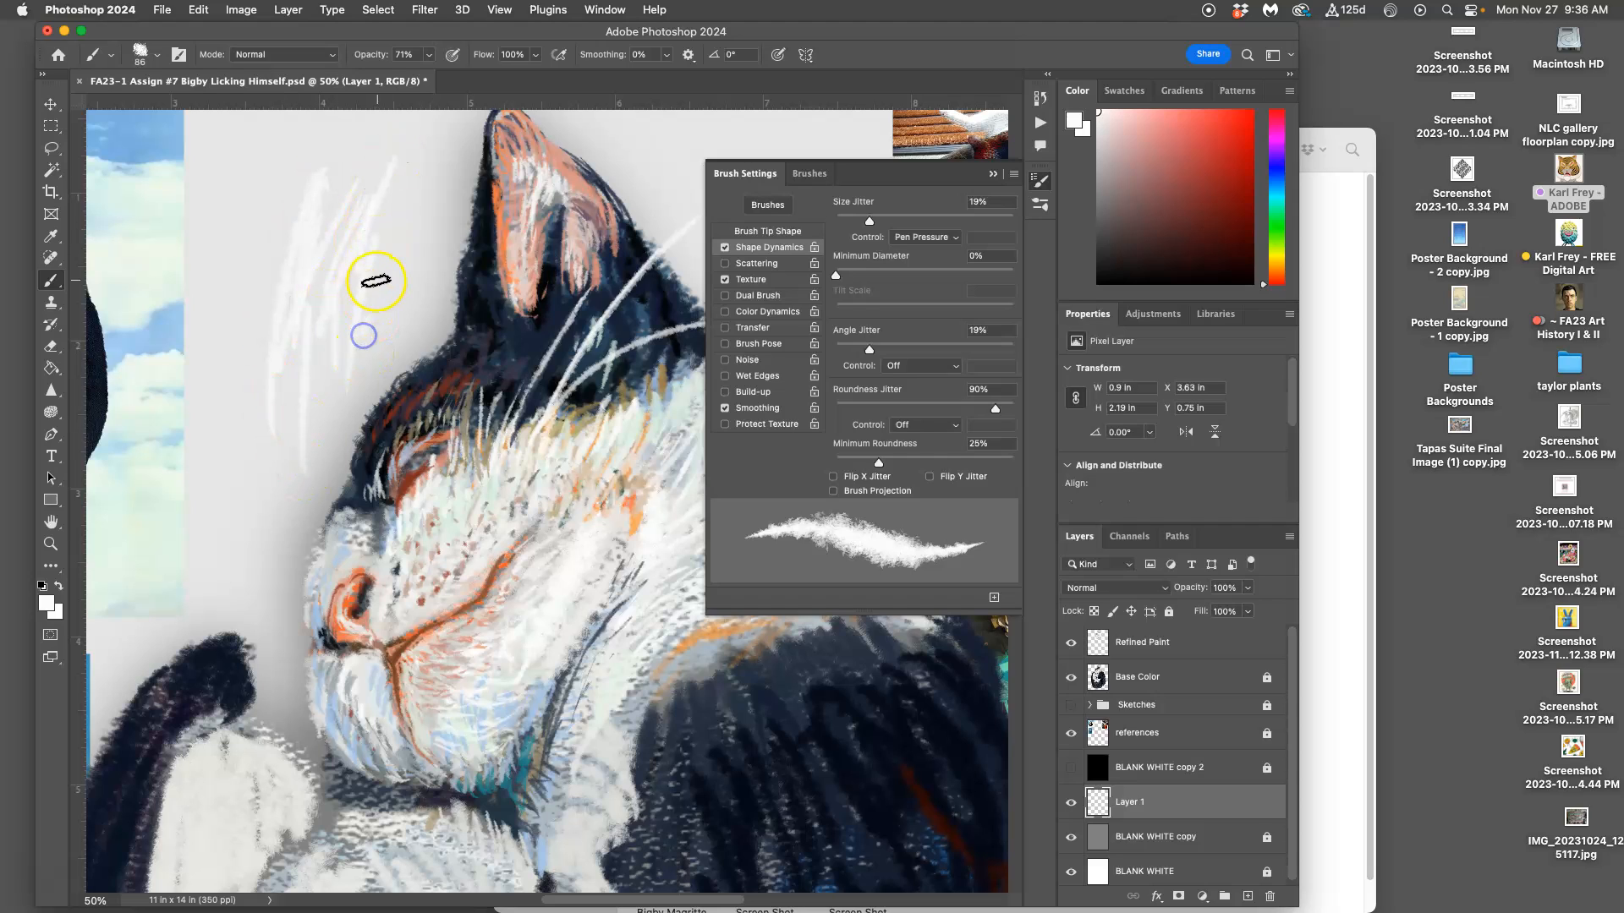
key(super+z)
key(super+z)
key(super+z)
key(super+z)
key(super+z)
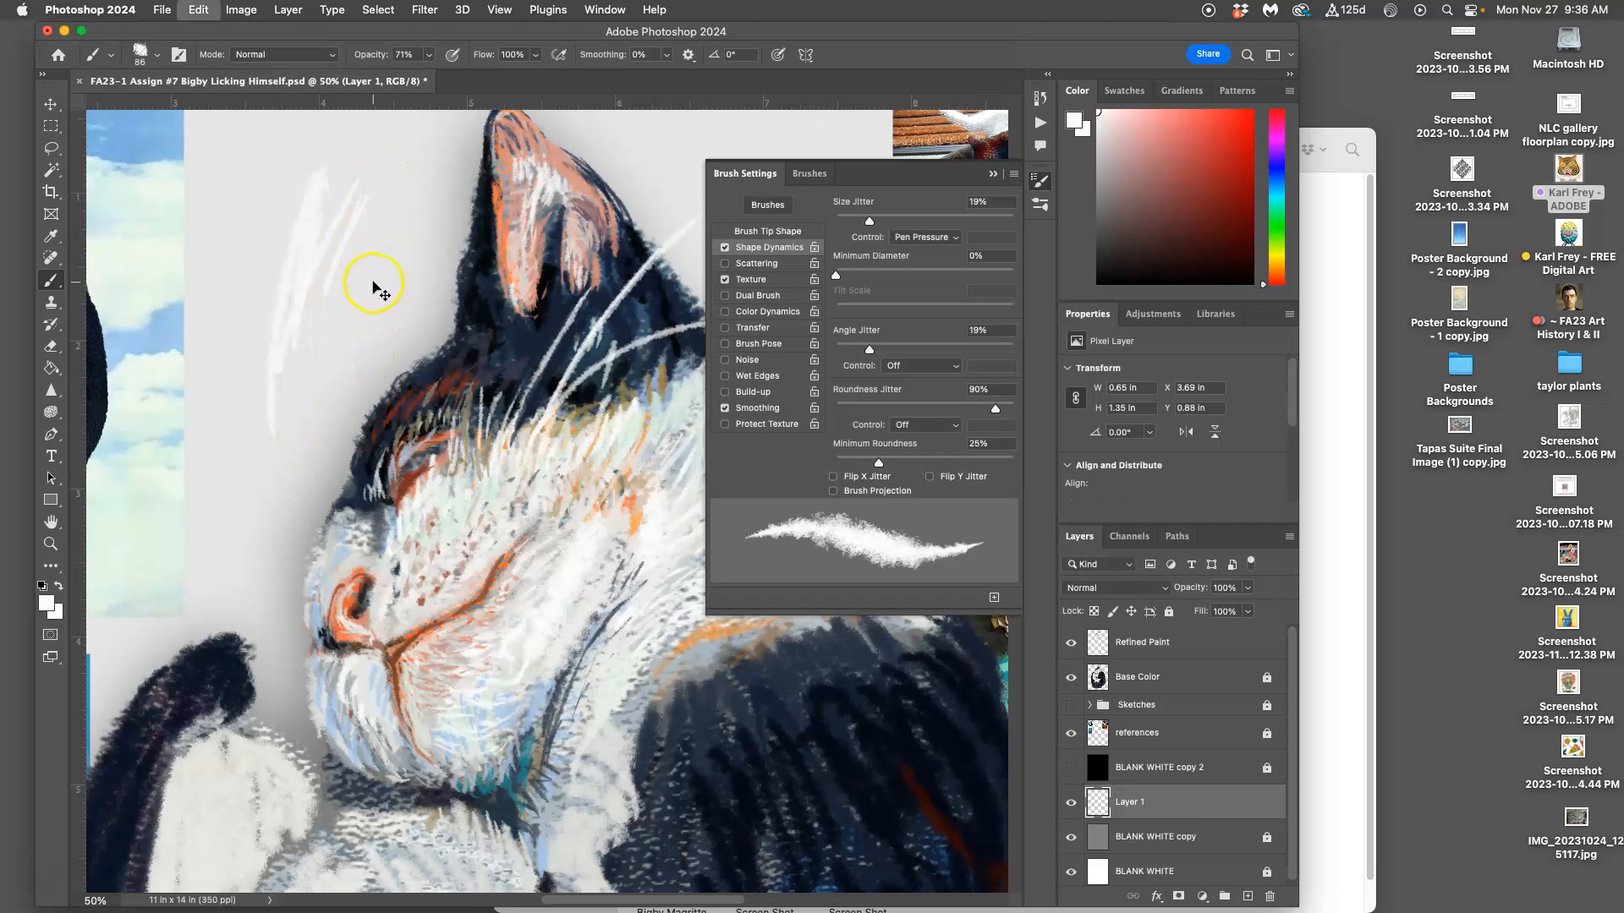
key(super+z)
key(super+z)
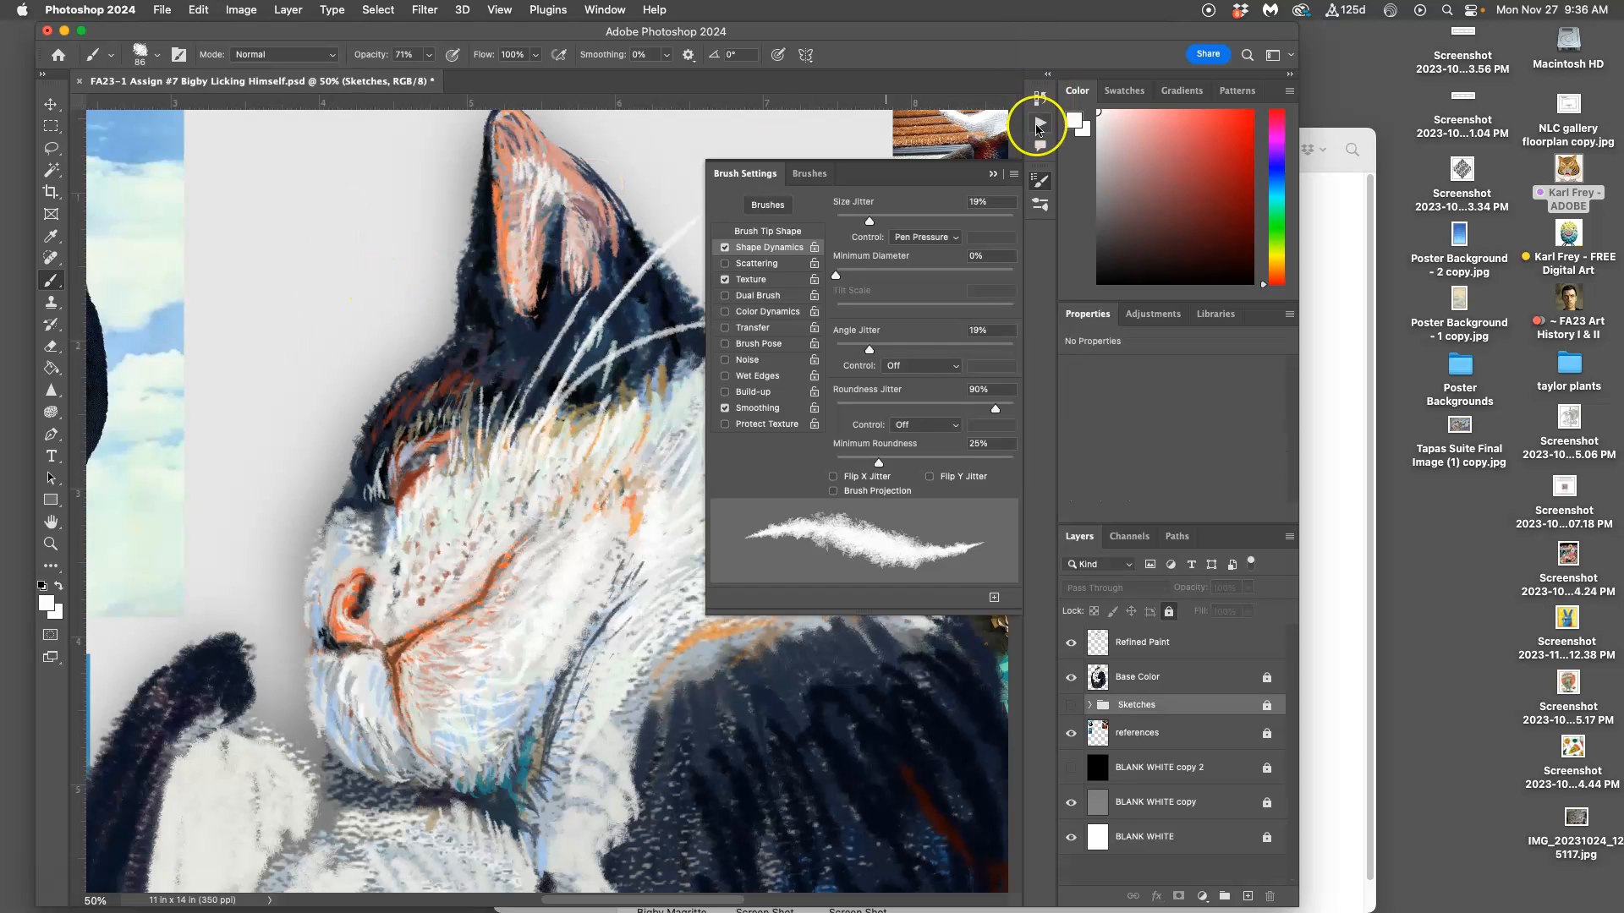
Step: Close the brush settings and switch to the Assign 7 folder in Finder
click(996, 174)
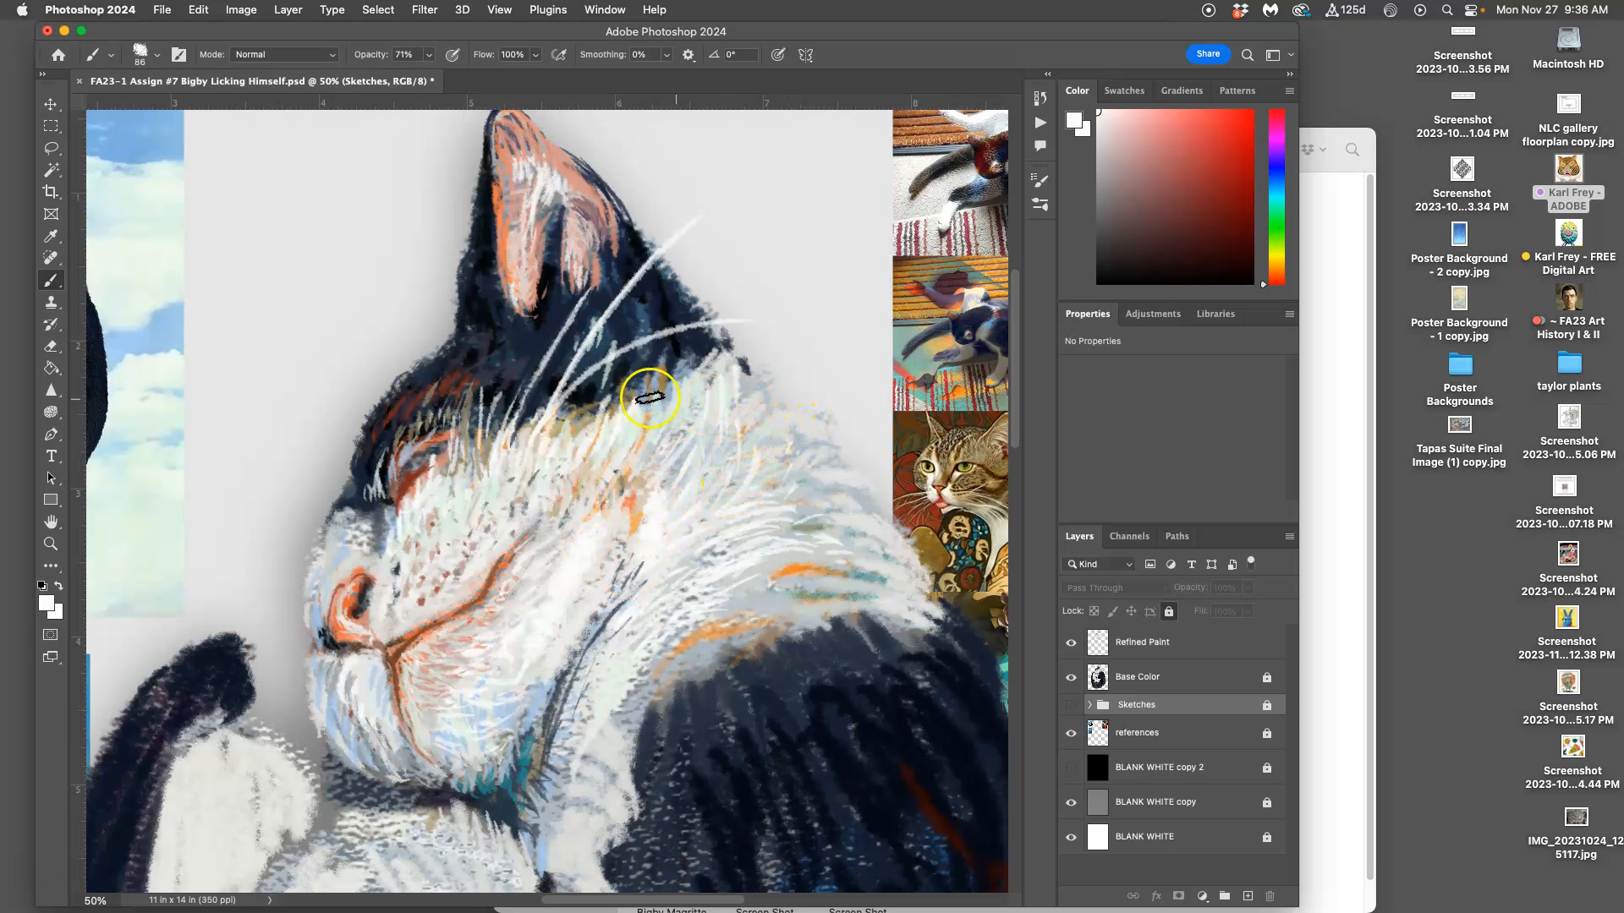
click(1335, 363)
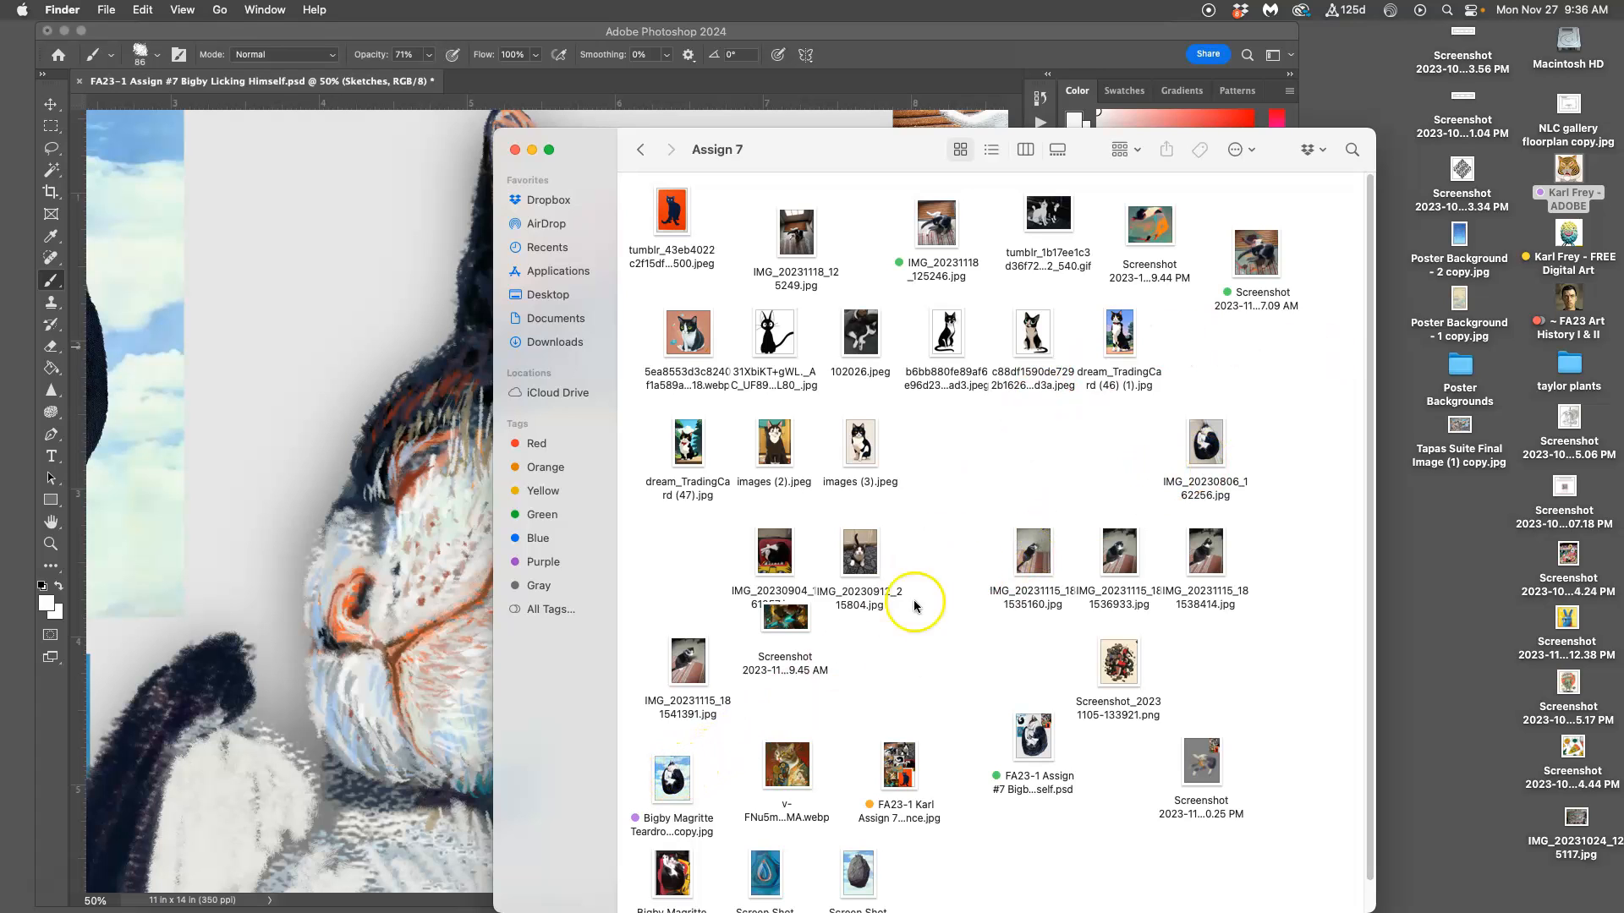
Step: Open the Bigby Magritte Teardrop reference photo from the Assign 7 folder, place it beside the painting, and switch back to Photoshop
double_click(674, 777)
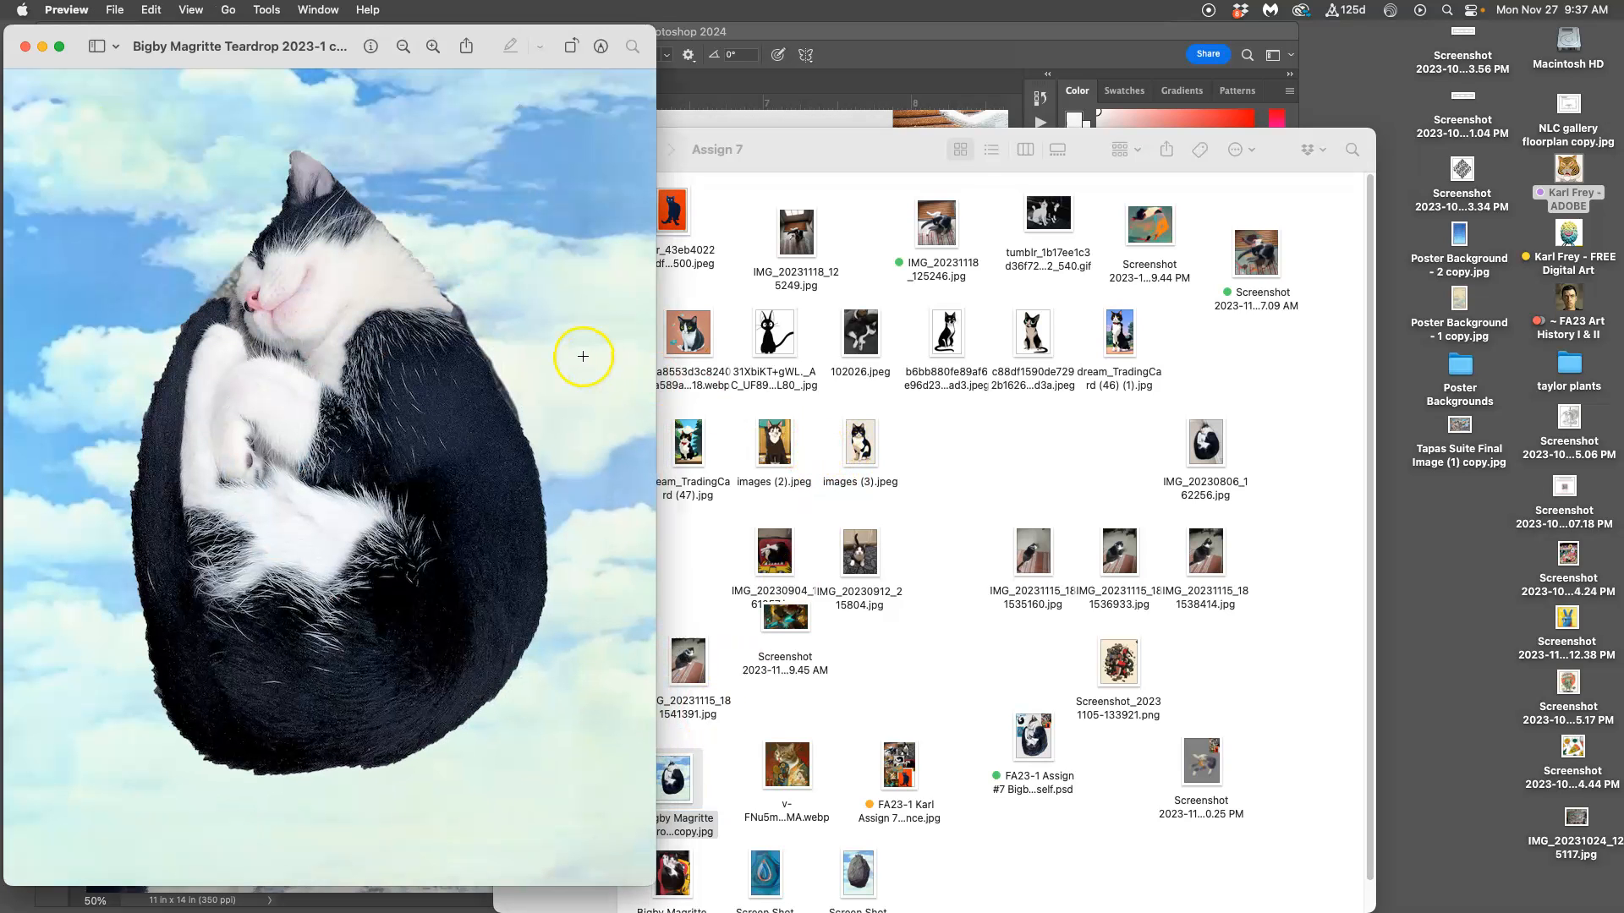
drag(181, 33, 1186, 31)
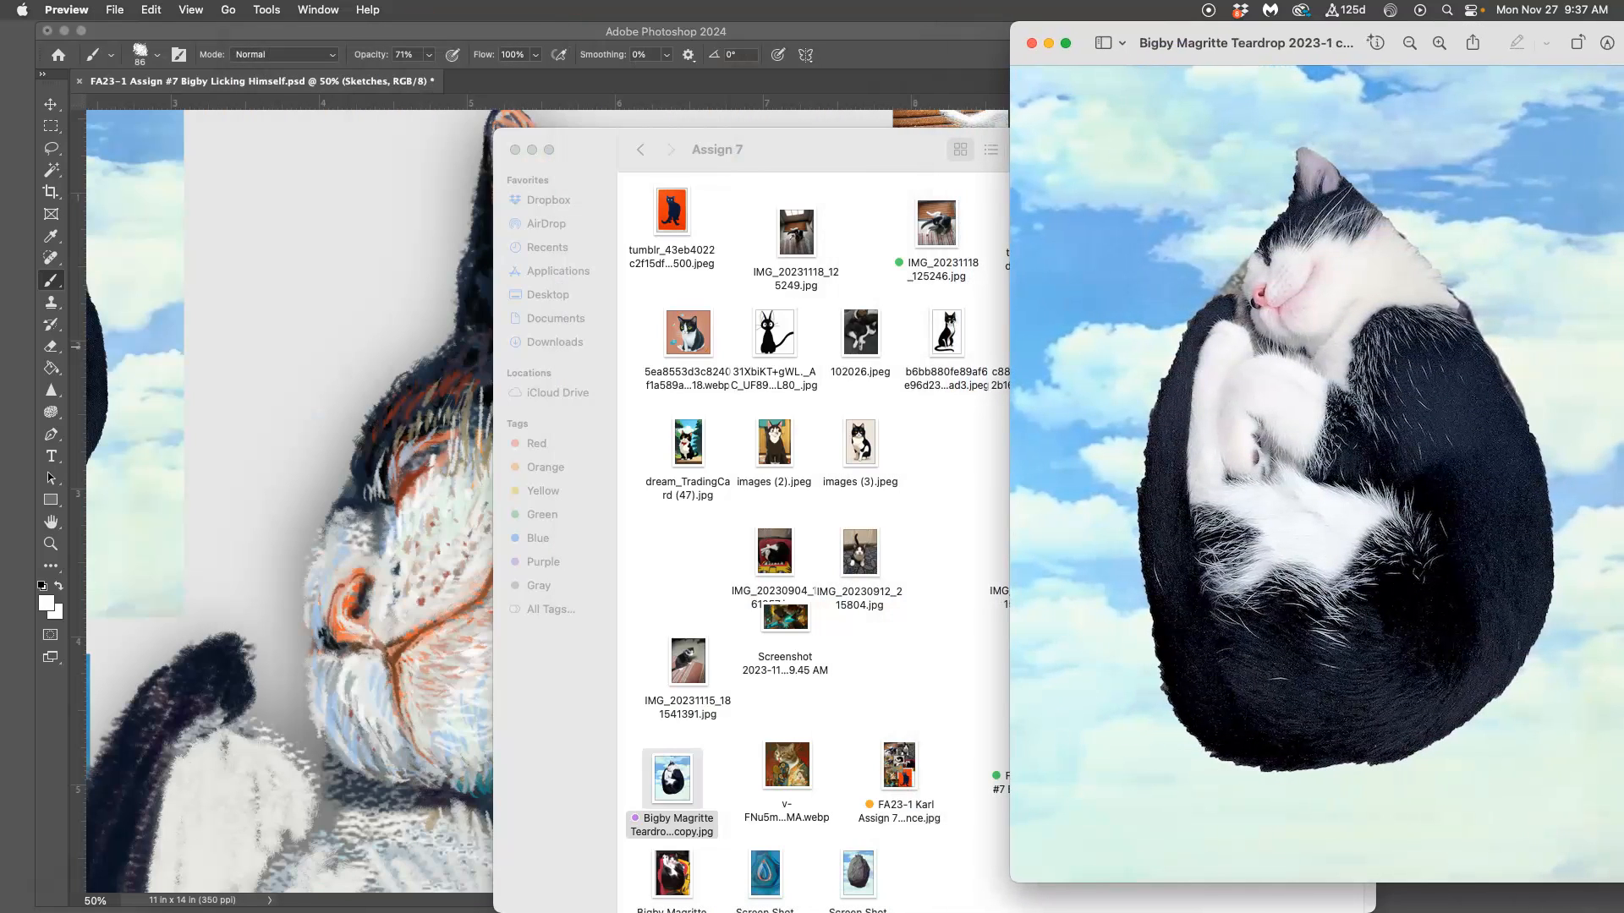
click(260, 365)
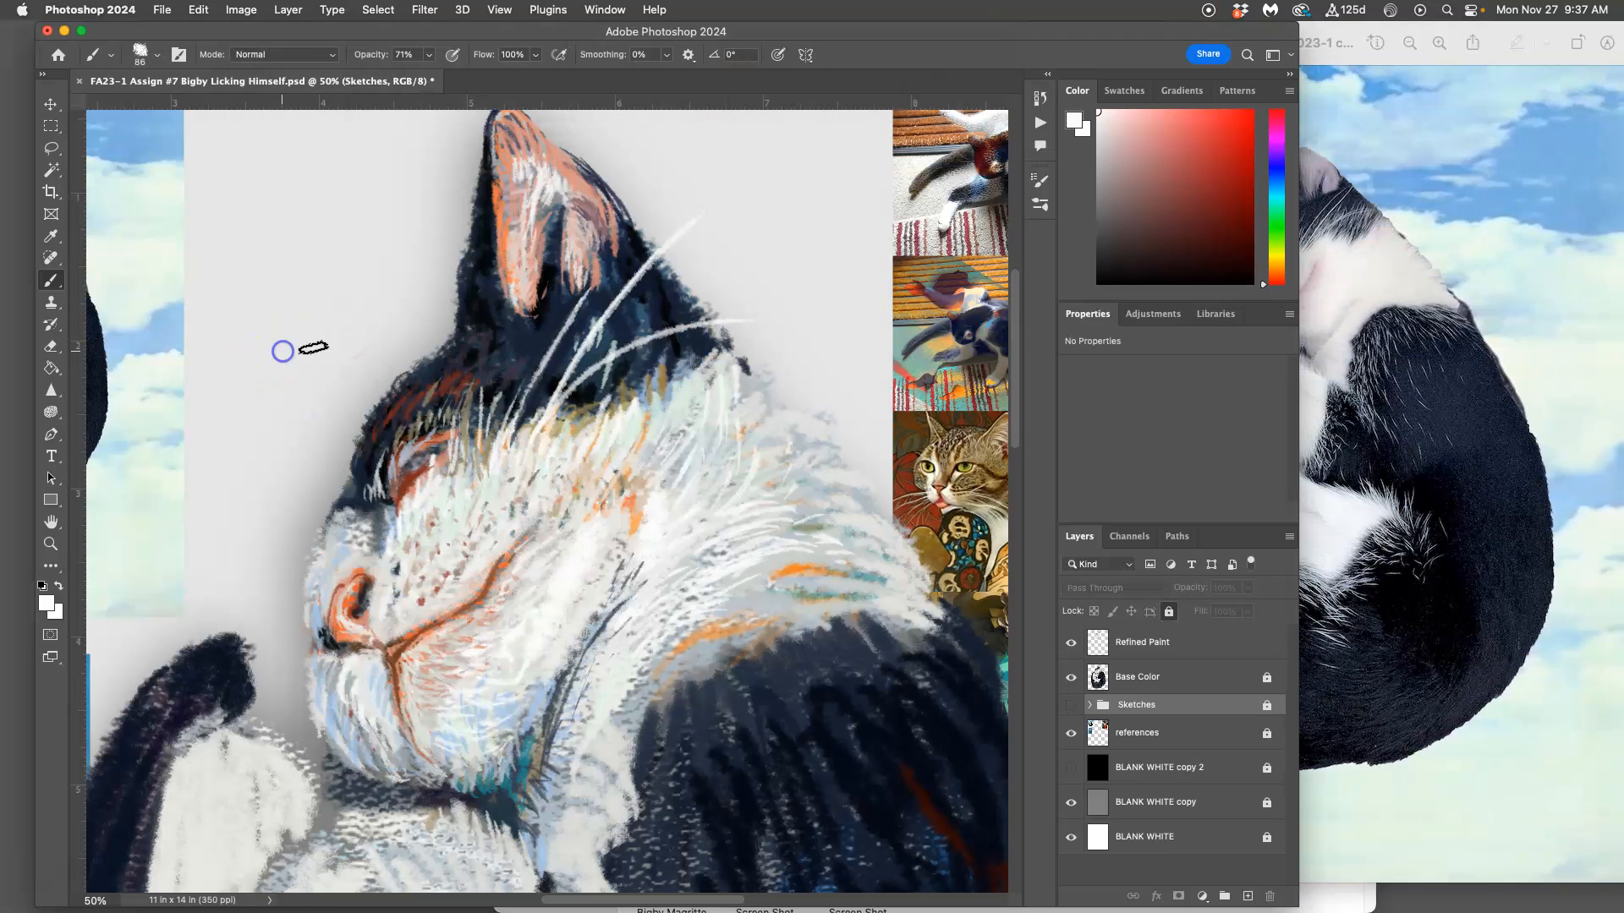
Step: Display the Navigator, then temporarily hide the Base Color layer to examine the Refined Paint strokes on their own
click(599, 10)
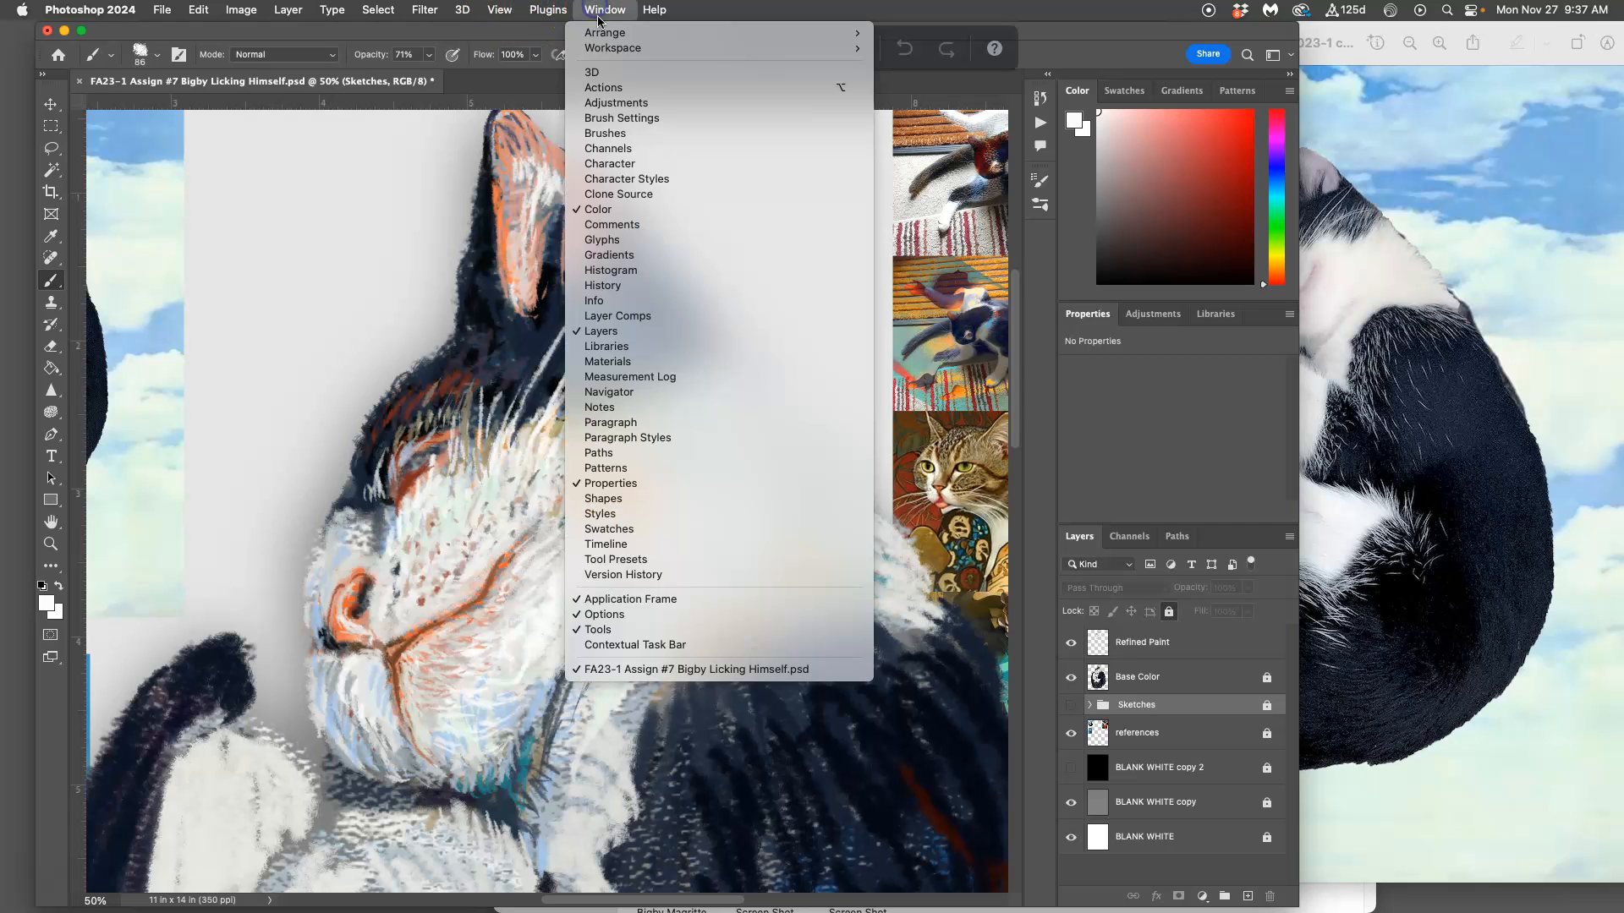
click(610, 392)
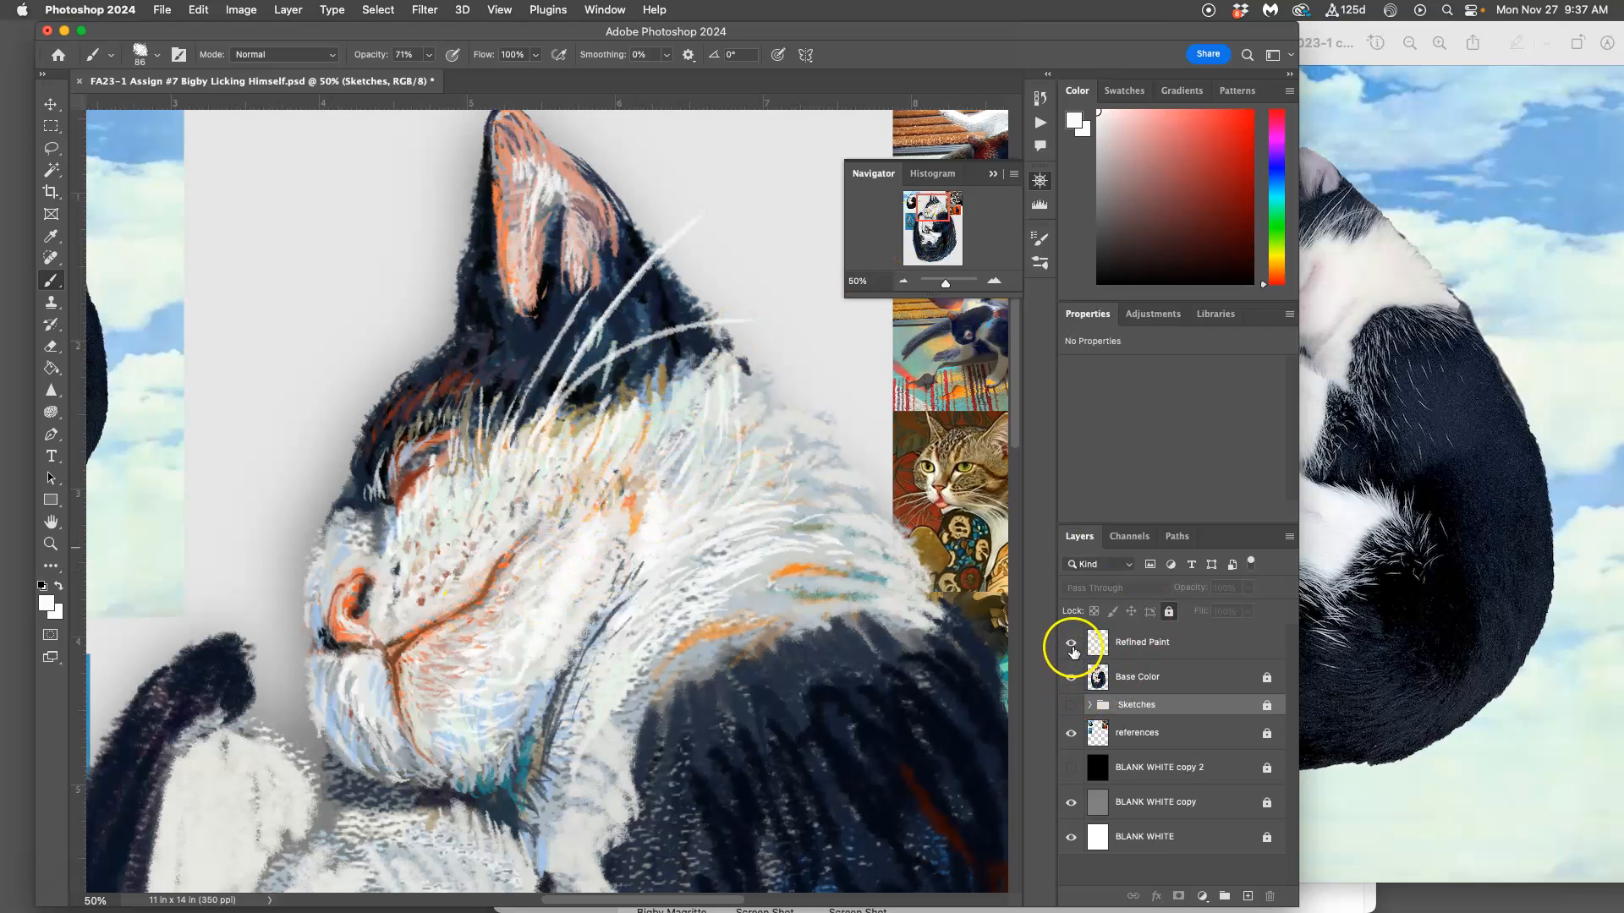
click(1072, 673)
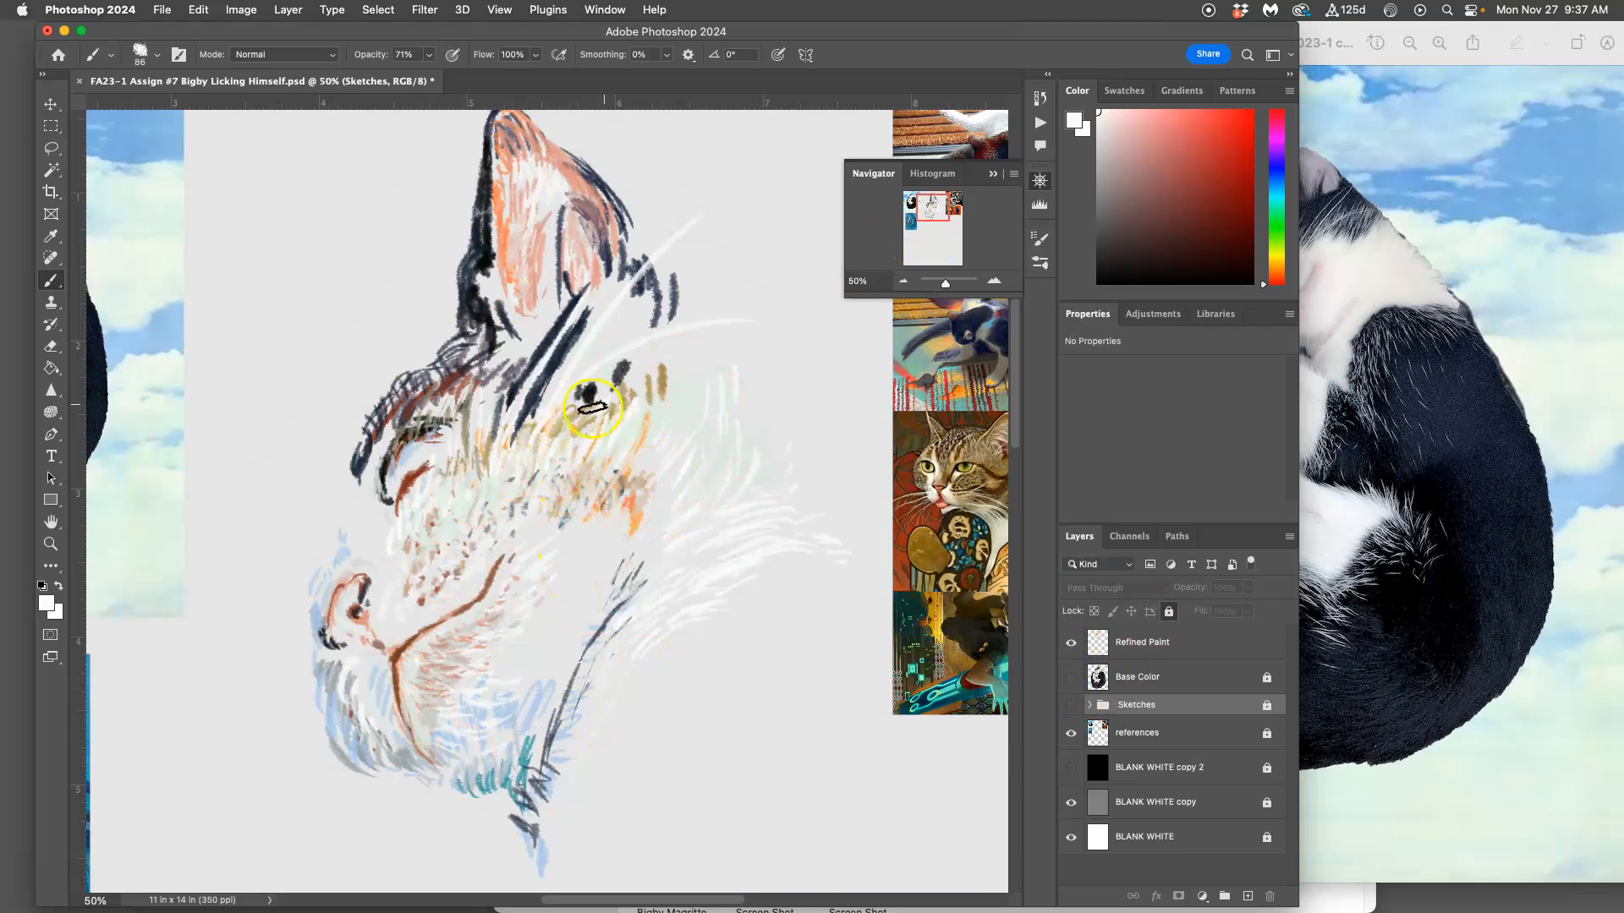
click(1071, 677)
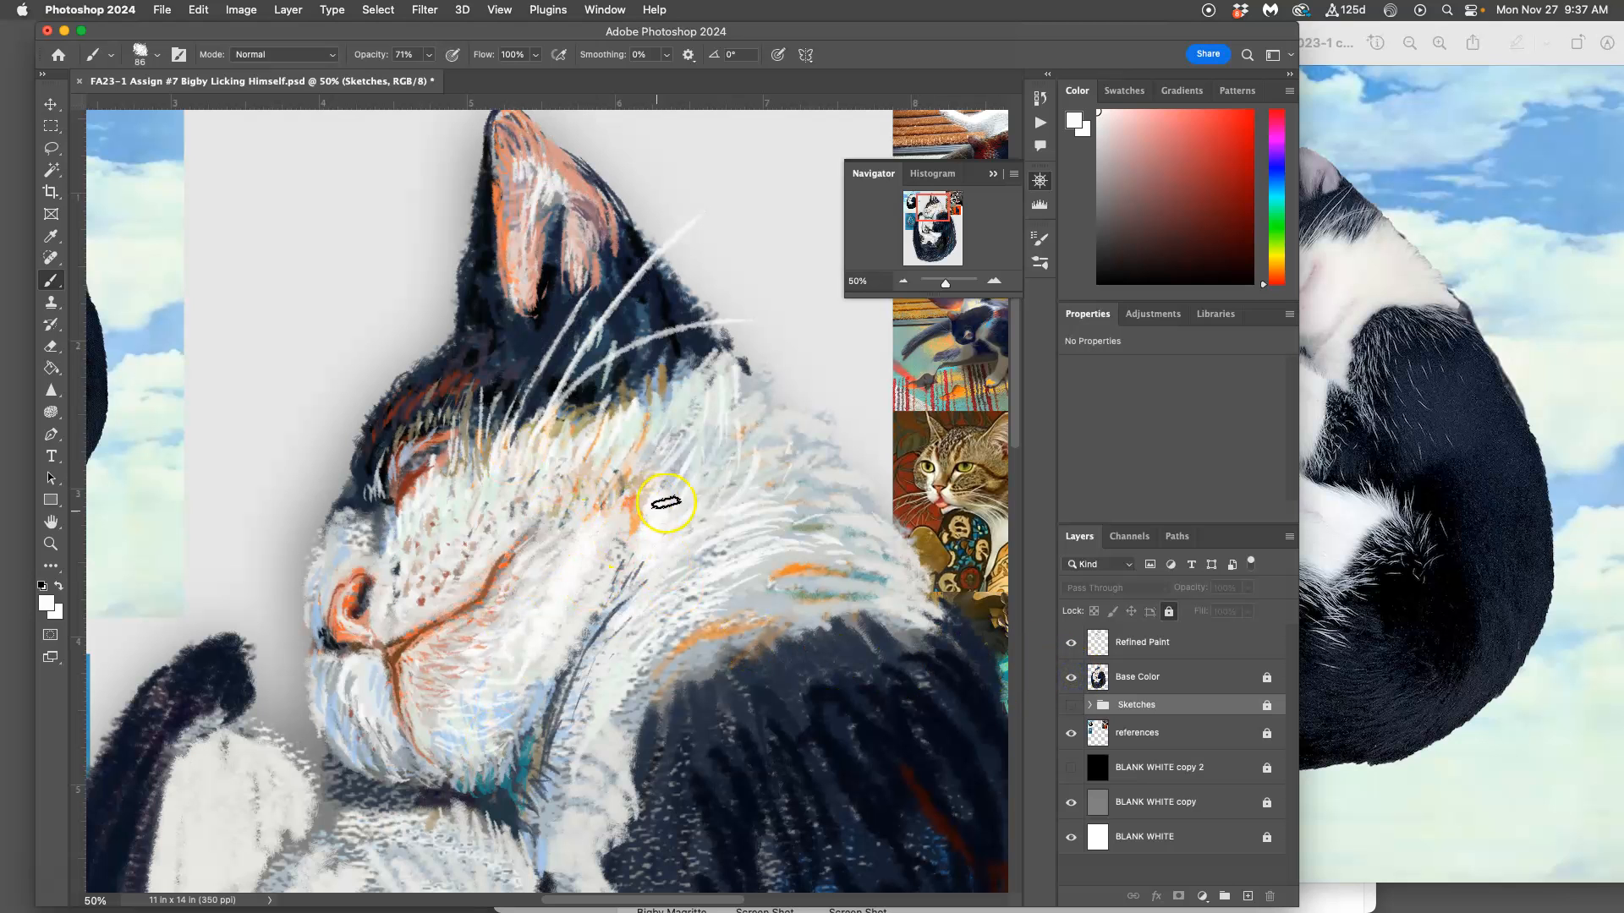
Step: Select the Refined Paint layer and shrink the reference photo window so it sits beside the Photoshop workspace
click(1146, 641)
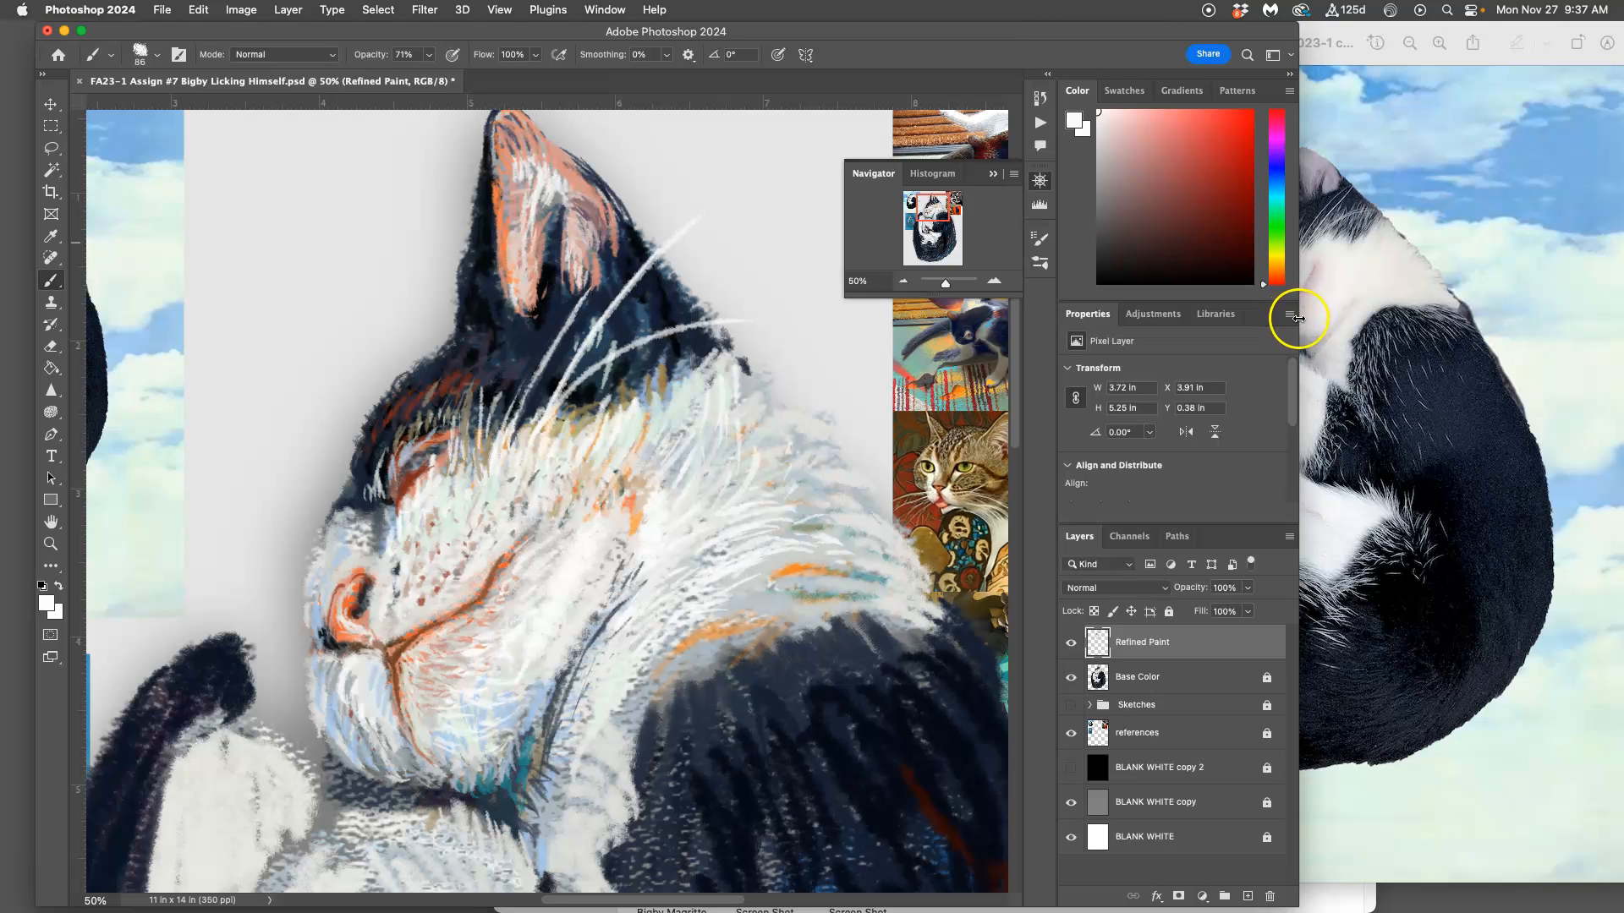
click(1345, 260)
drag(1018, 879, 1292, 541)
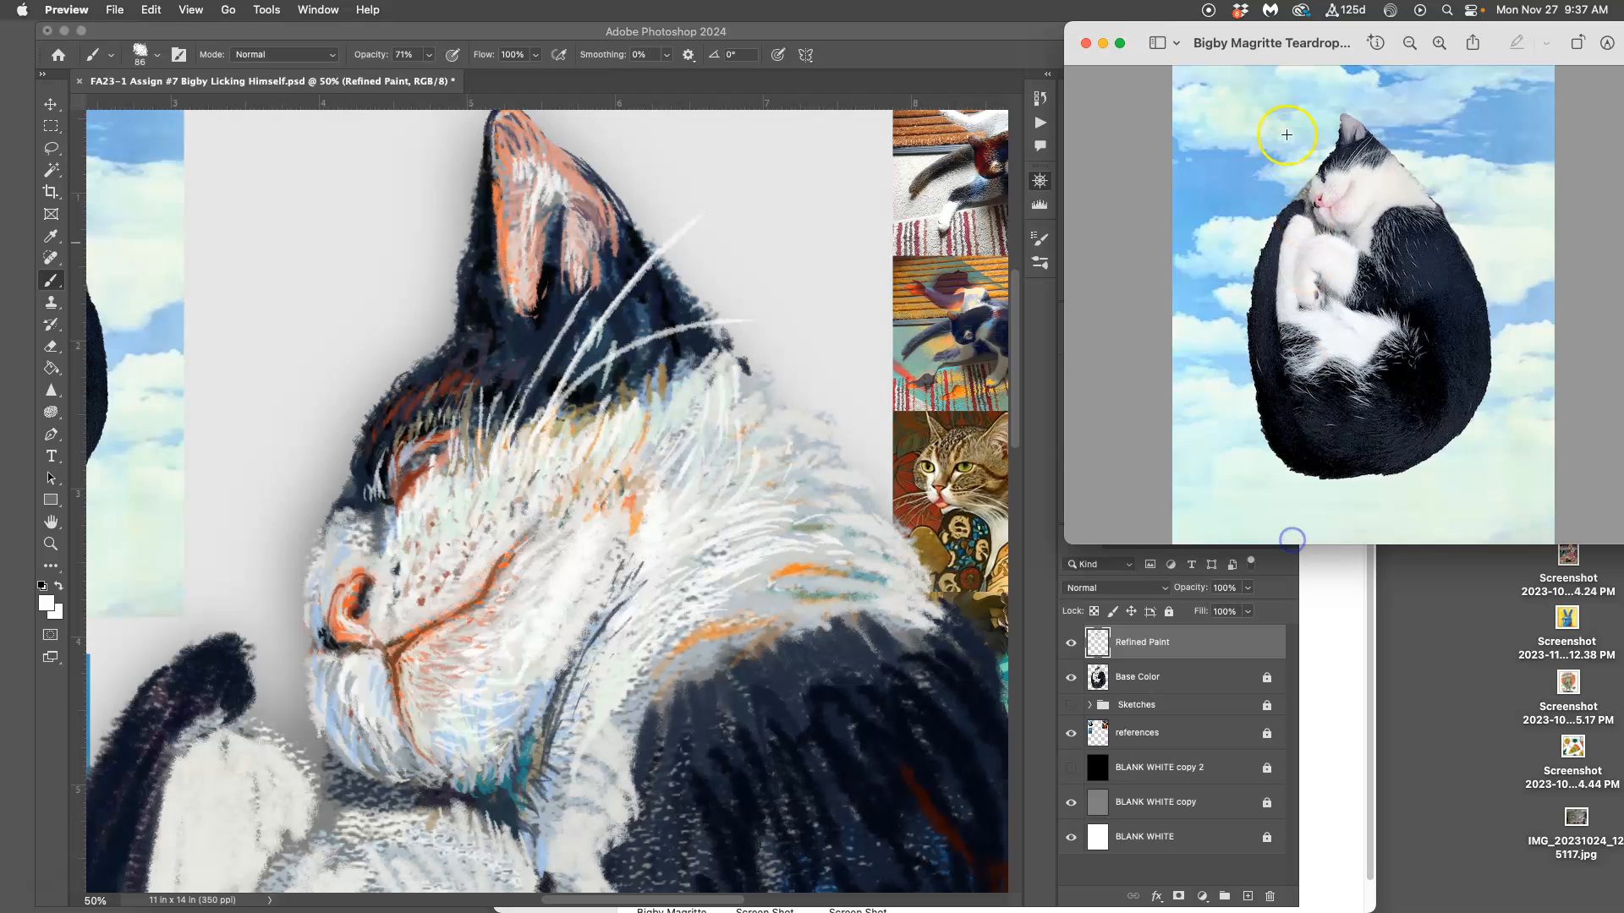
drag(1302, 50, 1415, 46)
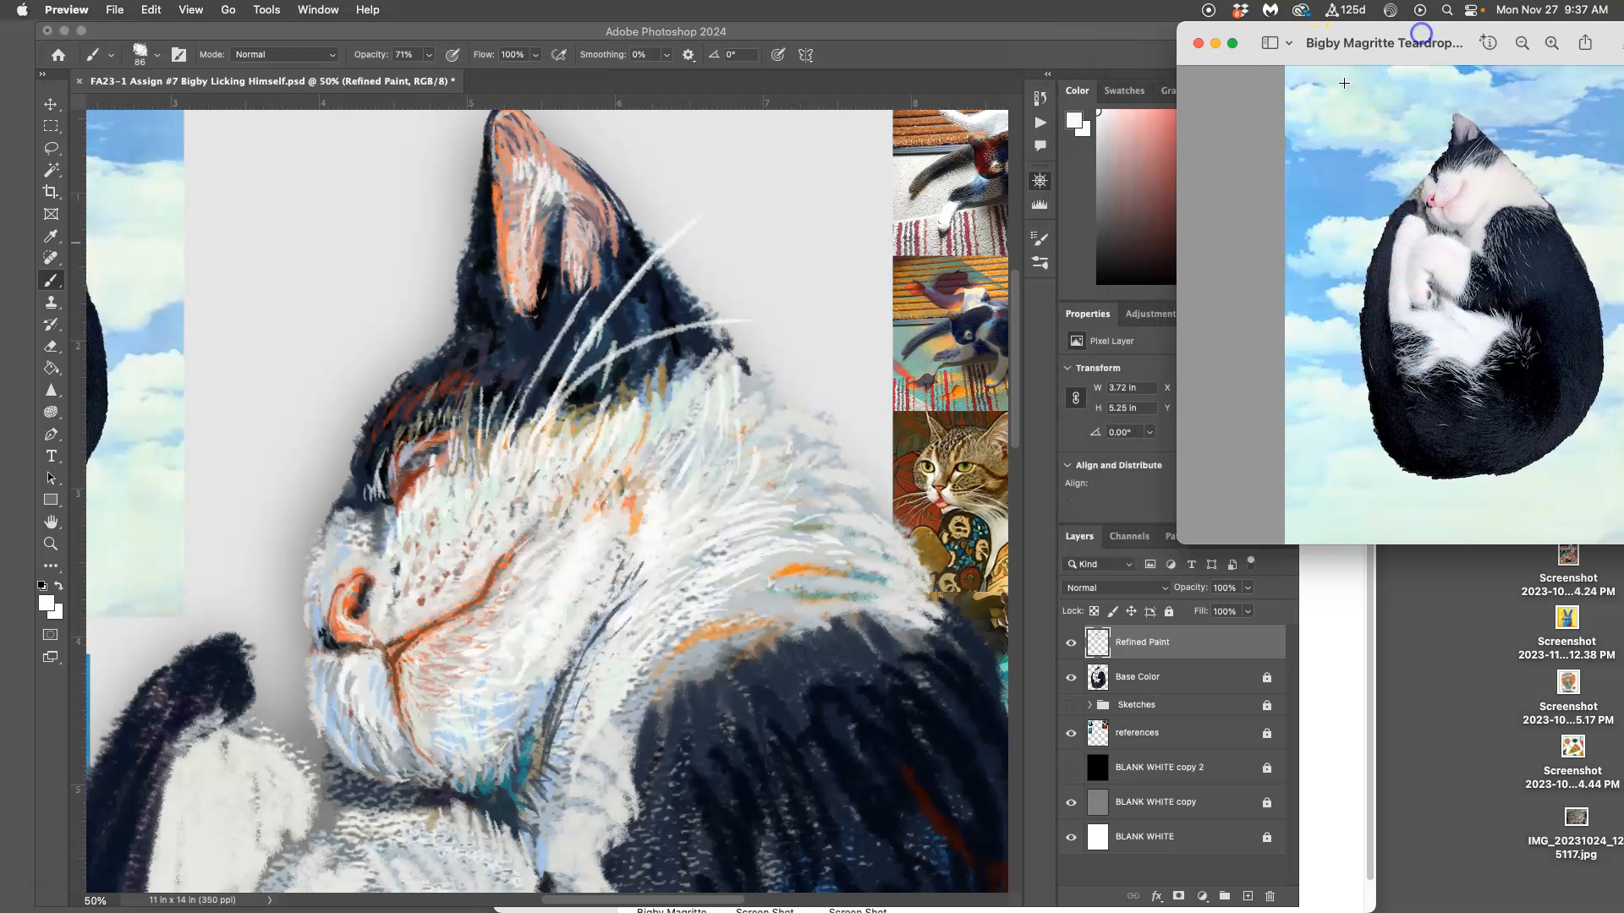
click(1045, 325)
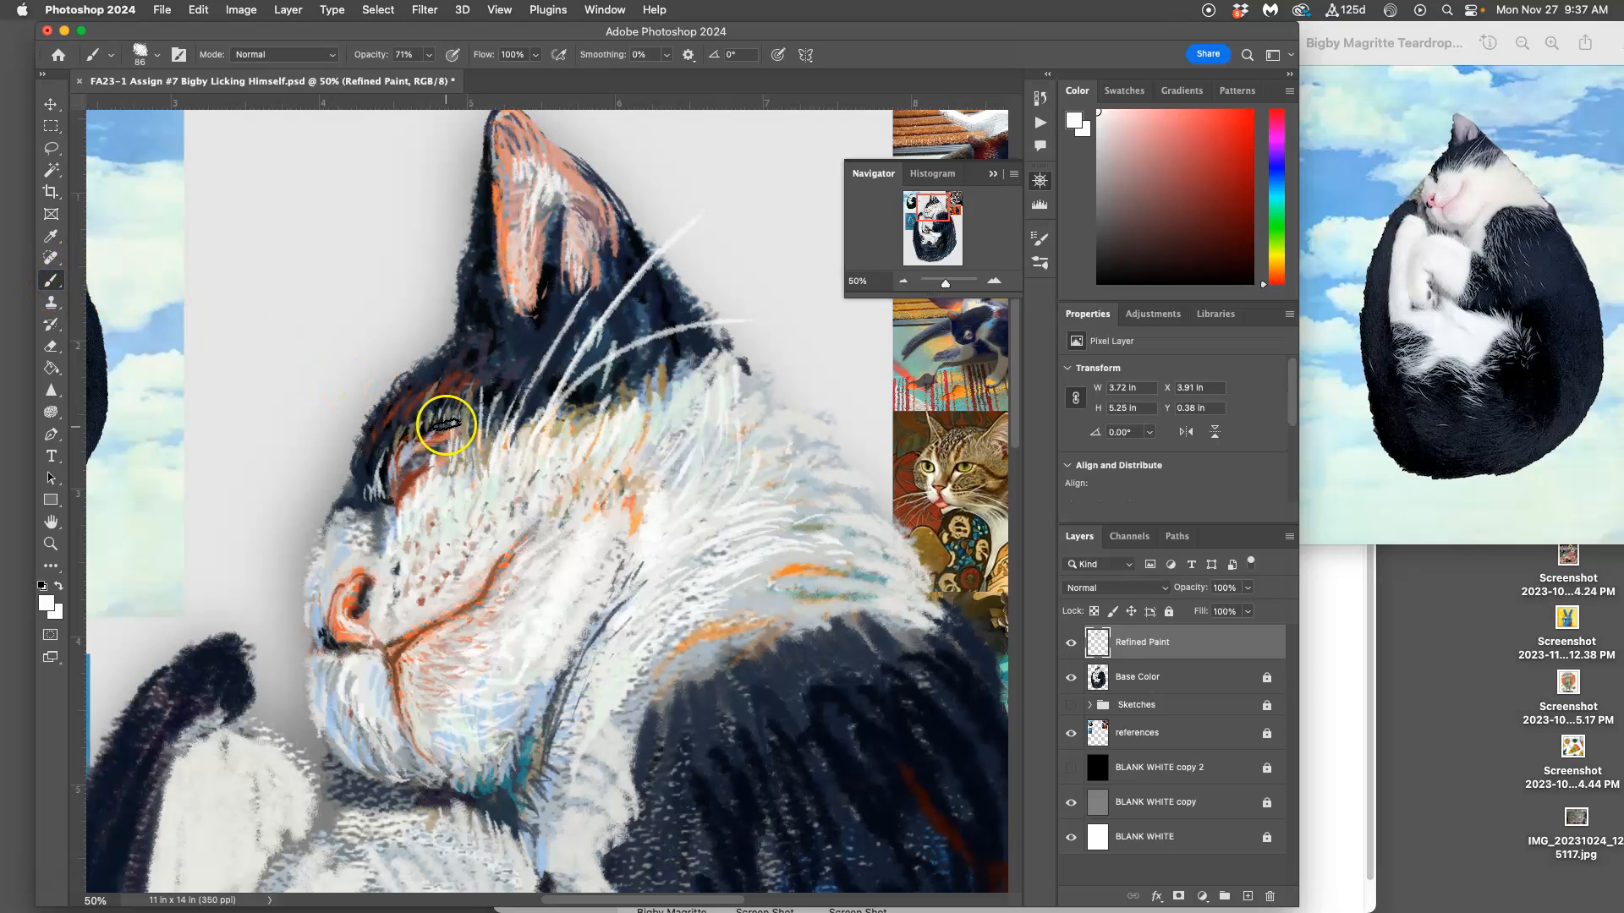
Step: Sample a rust brown from the cat illustration reference and paint thin fur strokes across the cat's white neck
alt+click(901, 455)
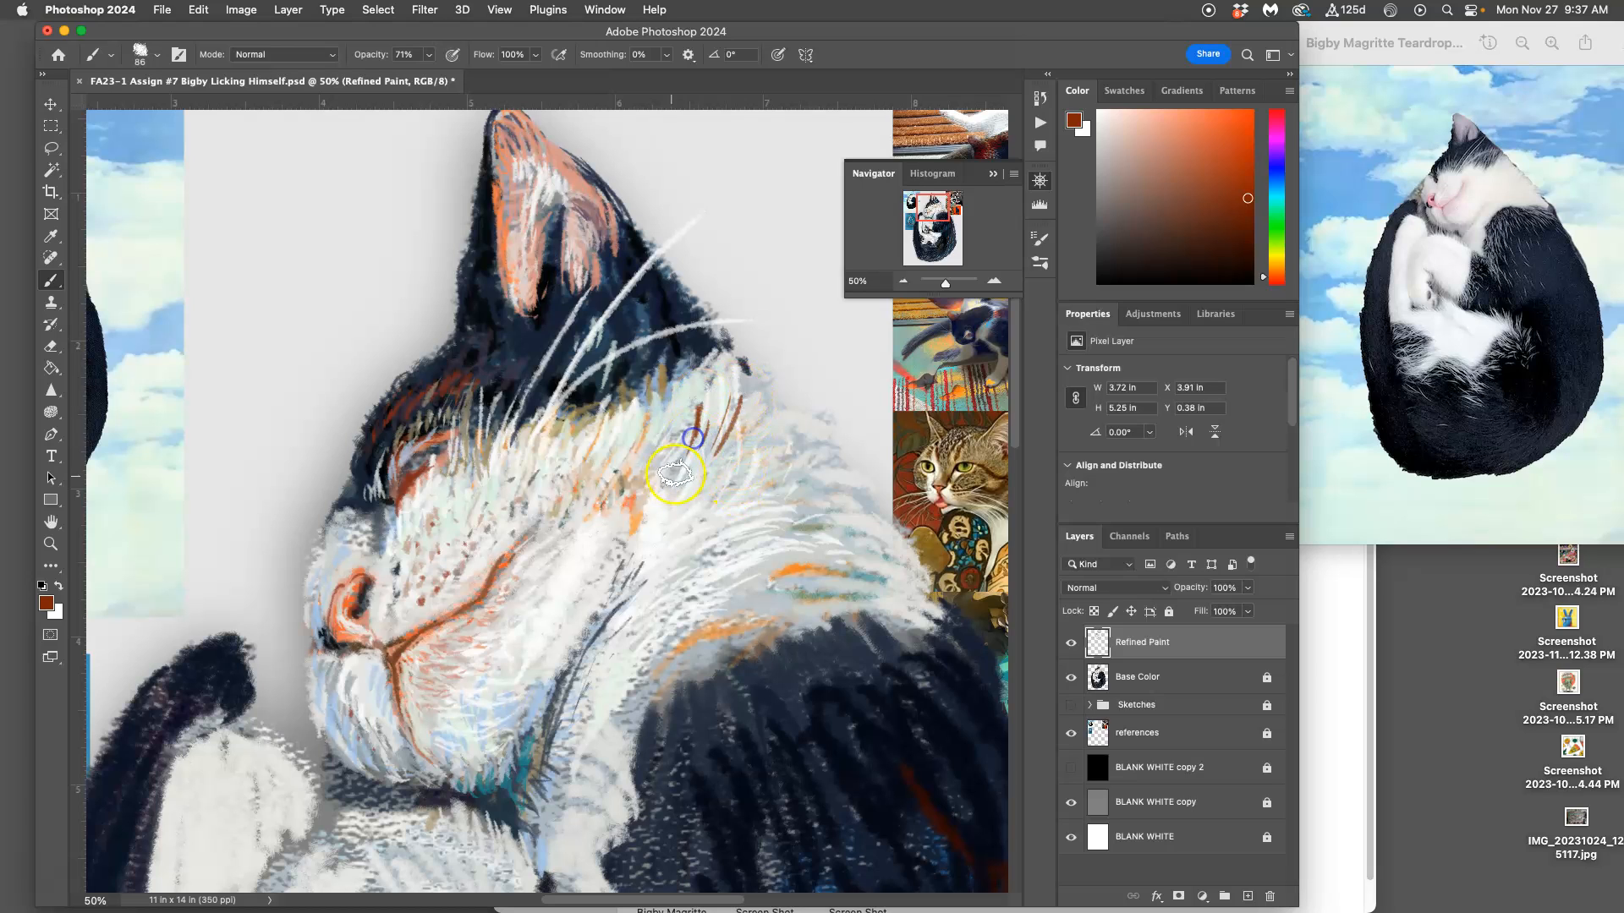
mouse_move(775, 455)
mouse_down()
mouse_move(754, 497)
mouse_move(736, 487)
mouse_move(812, 497)
mouse_move(799, 541)
mouse_up()
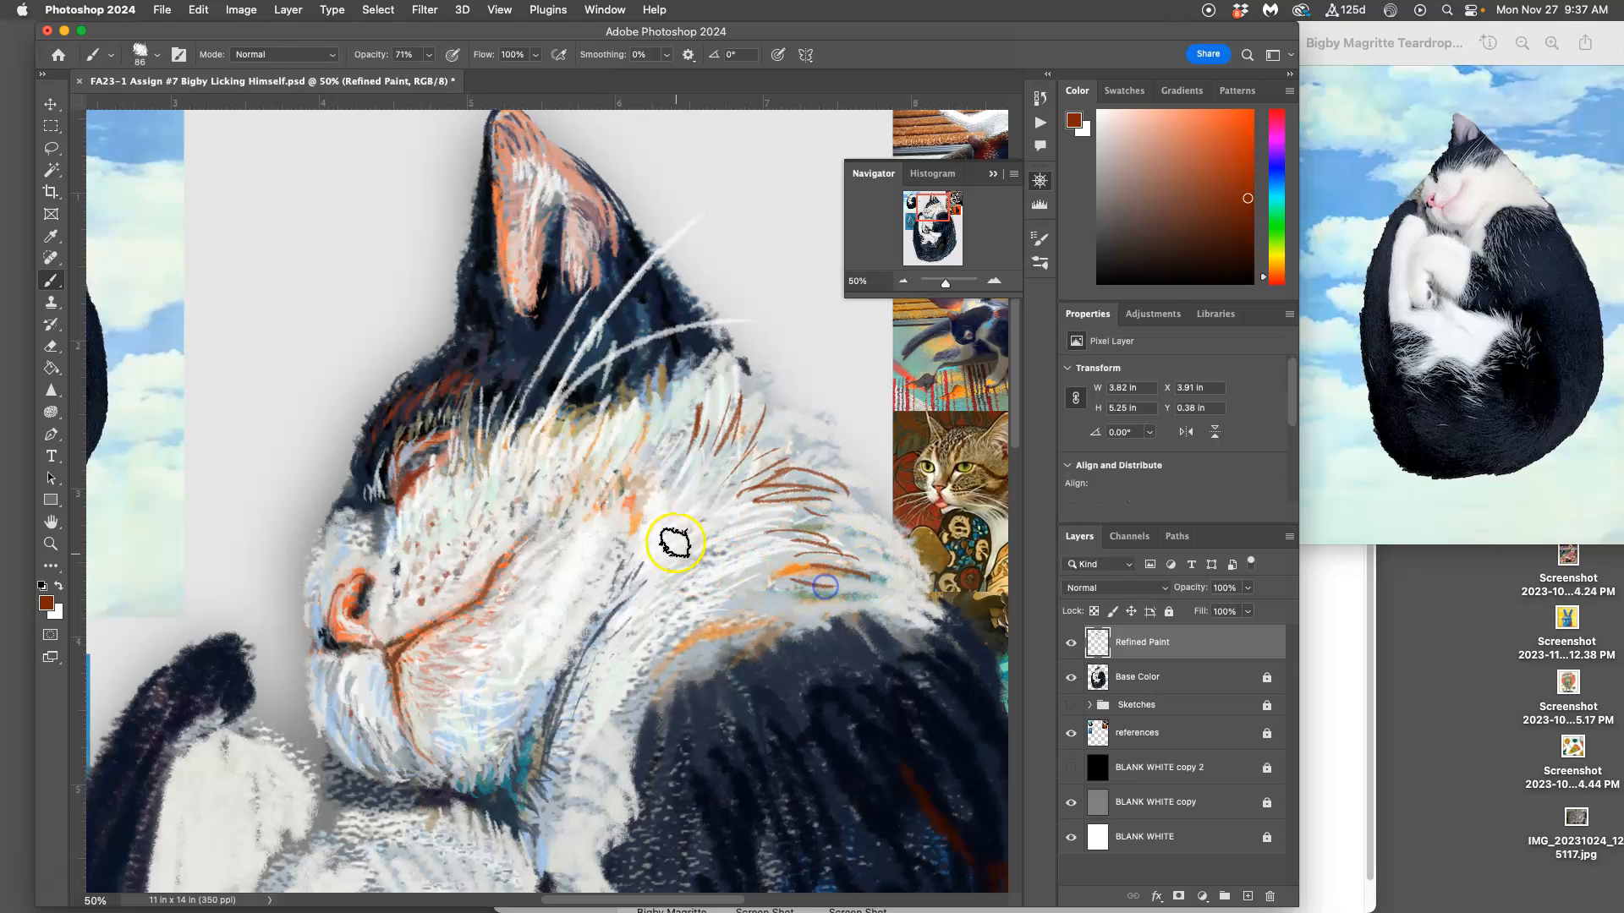
Step: Set the brush flow to 77% and paint sampled off-white strokes over the brown fur lines on the neck
alt+click(692, 531)
click(535, 54)
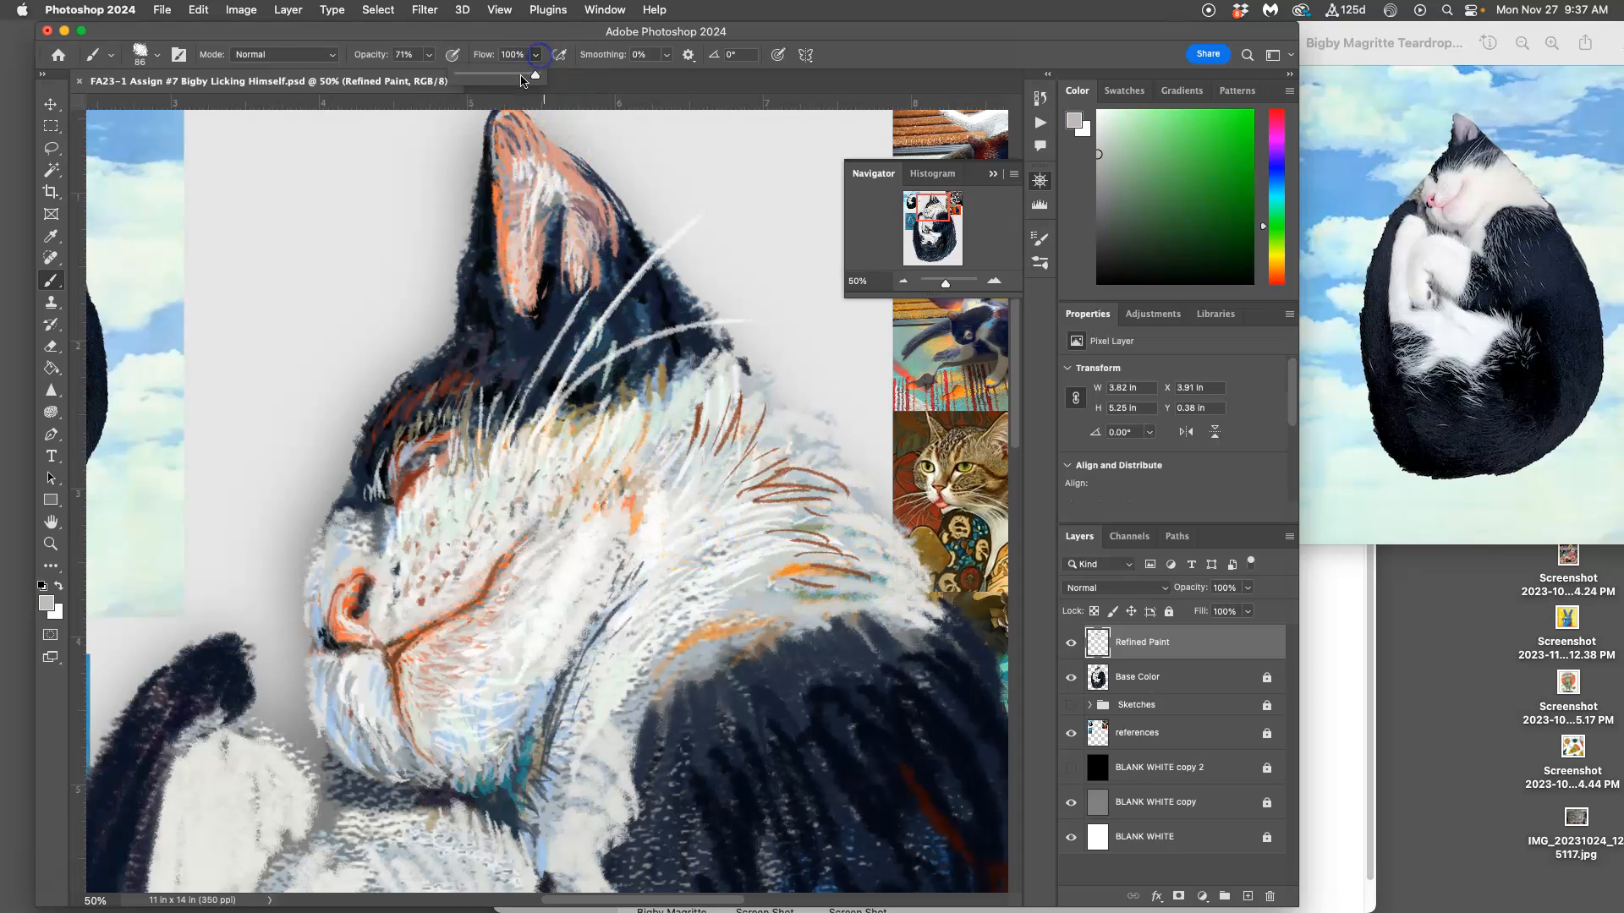
alt+click(723, 521)
mouse_move(750, 501)
mouse_down()
mouse_move(815, 489)
mouse_move(728, 502)
mouse_move(781, 477)
mouse_up()
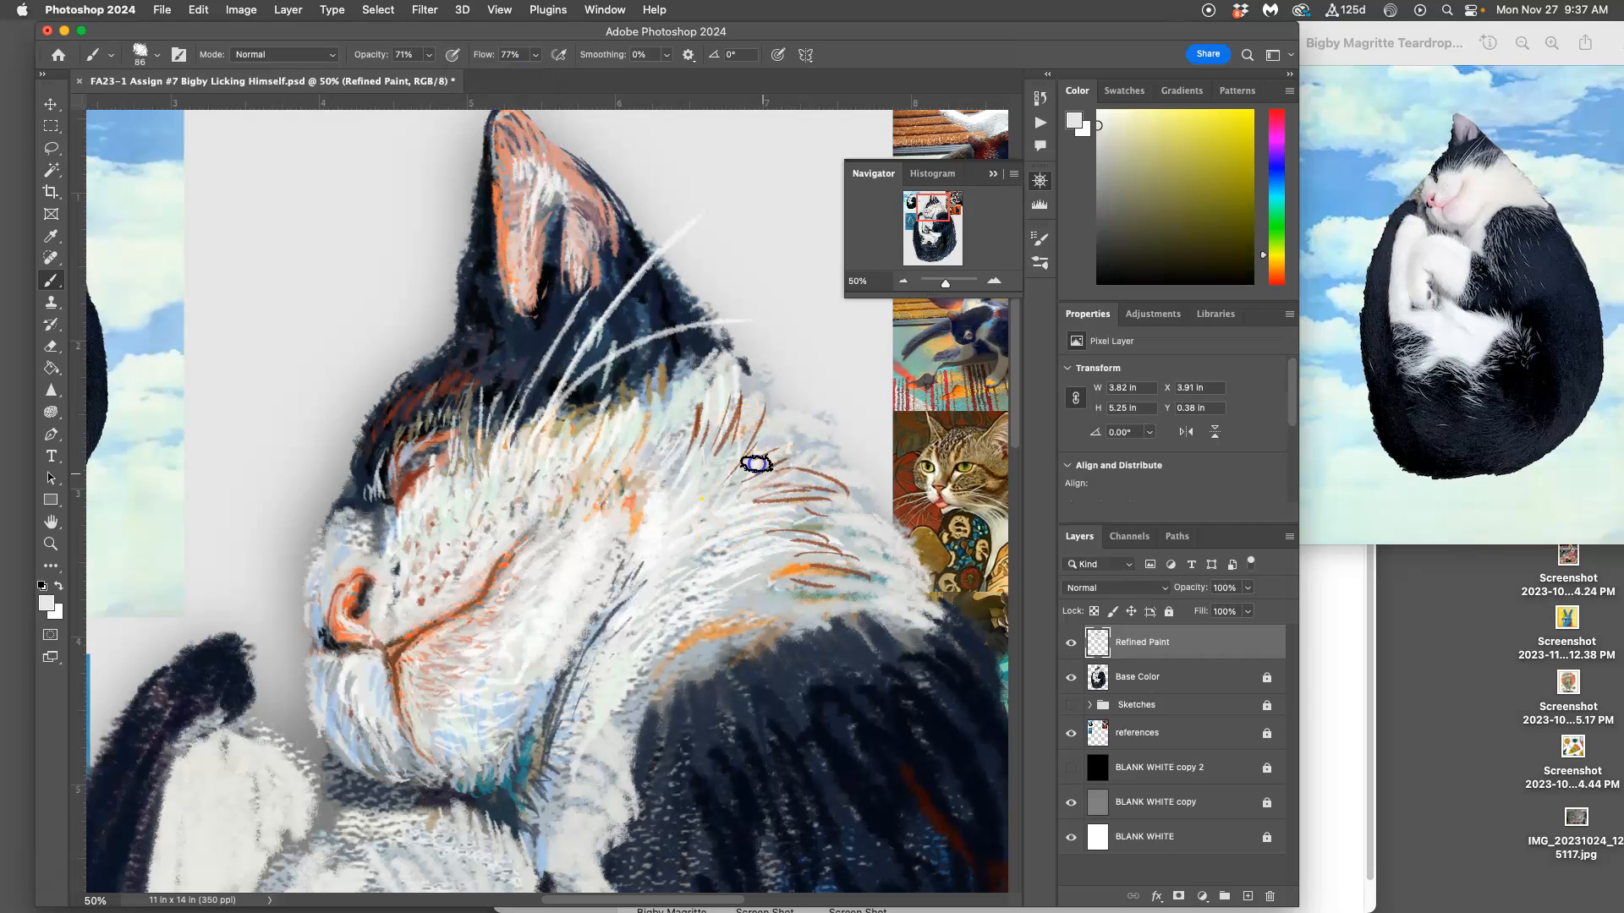
mouse_move(734, 400)
mouse_down()
mouse_move(713, 440)
mouse_move(691, 430)
mouse_move(689, 402)
mouse_move(708, 433)
mouse_move(698, 497)
mouse_move(765, 431)
mouse_move(773, 482)
mouse_up()
Step: Sample a pale blue-gray from the fur and paint strokes among the brown lines on the cat's neck
alt+click(708, 559)
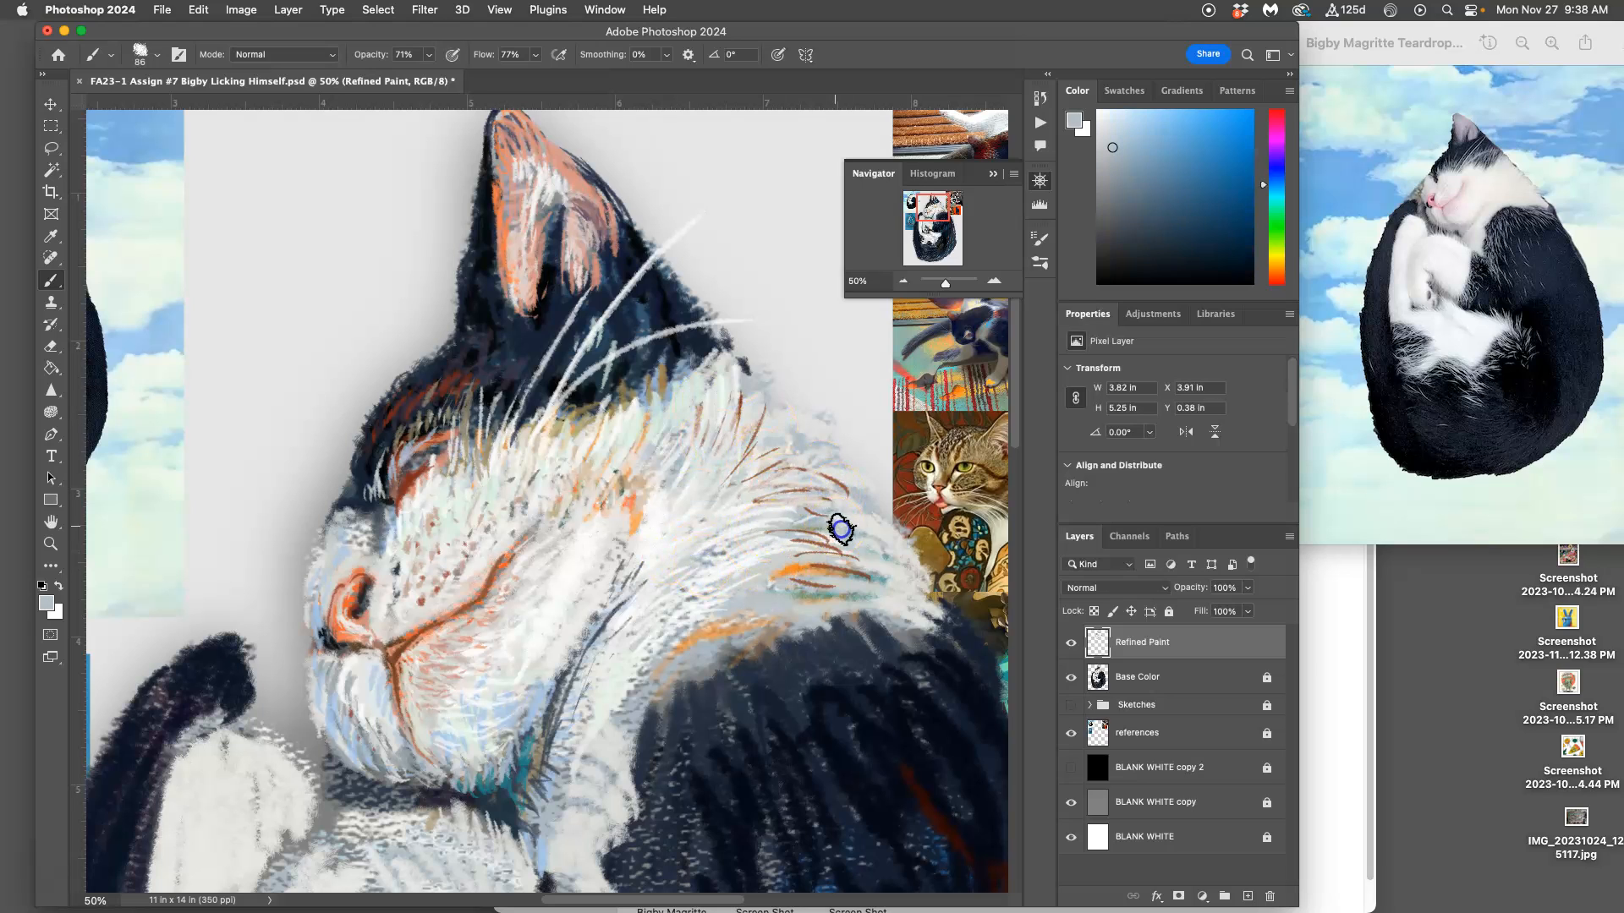
drag(734, 432, 729, 443)
mouse_move(703, 373)
mouse_down()
mouse_move(714, 435)
mouse_move(700, 428)
mouse_up()
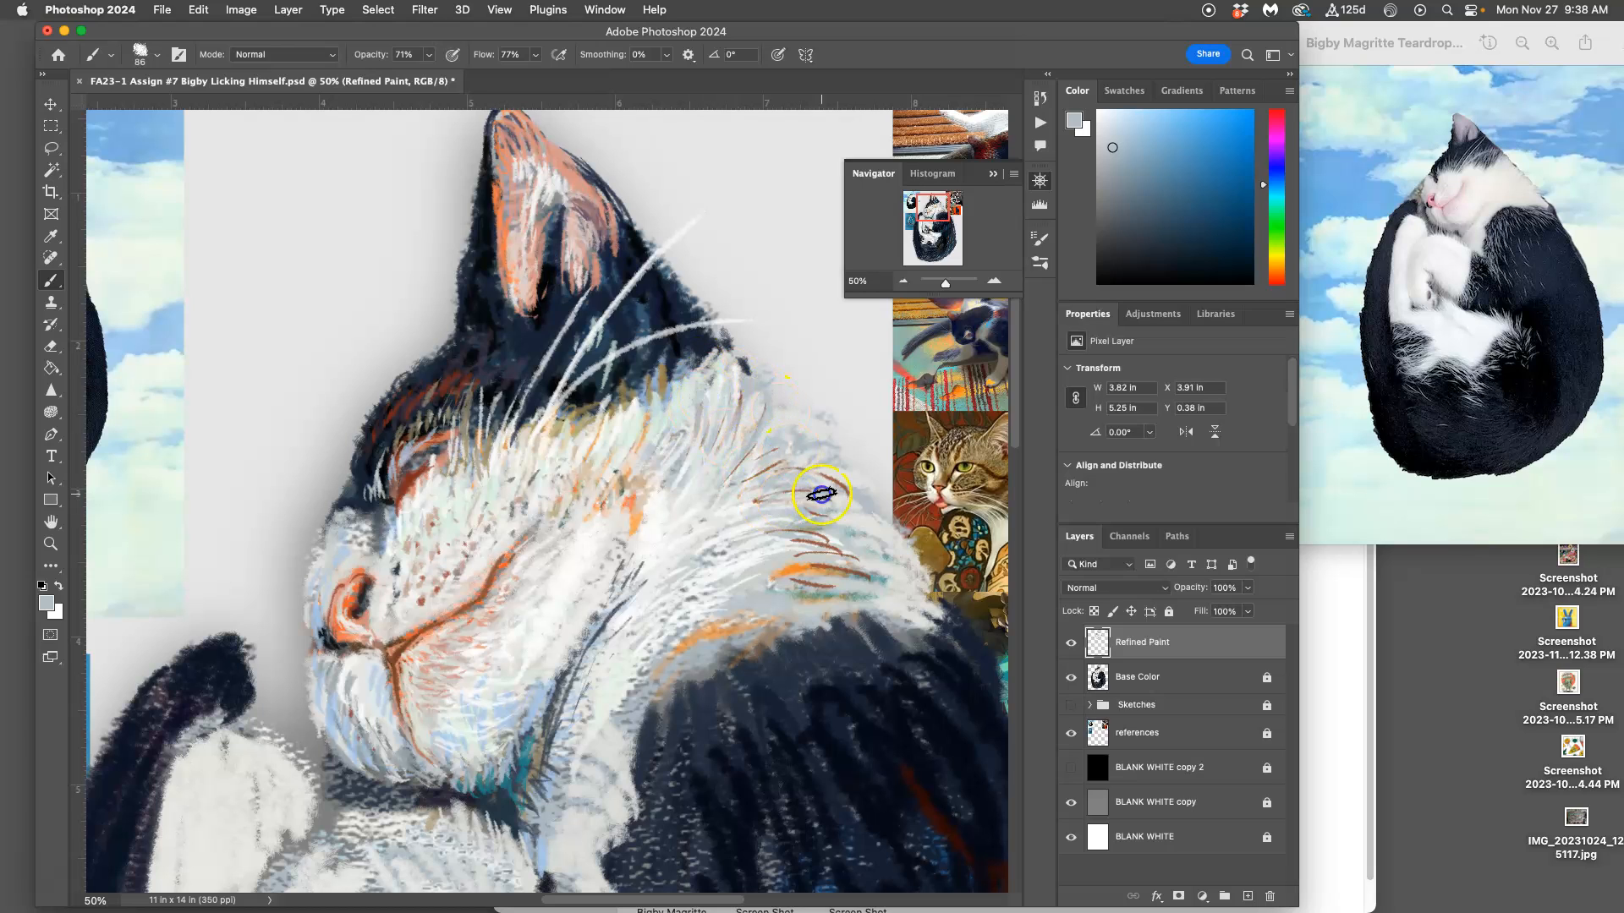
drag(822, 541, 857, 565)
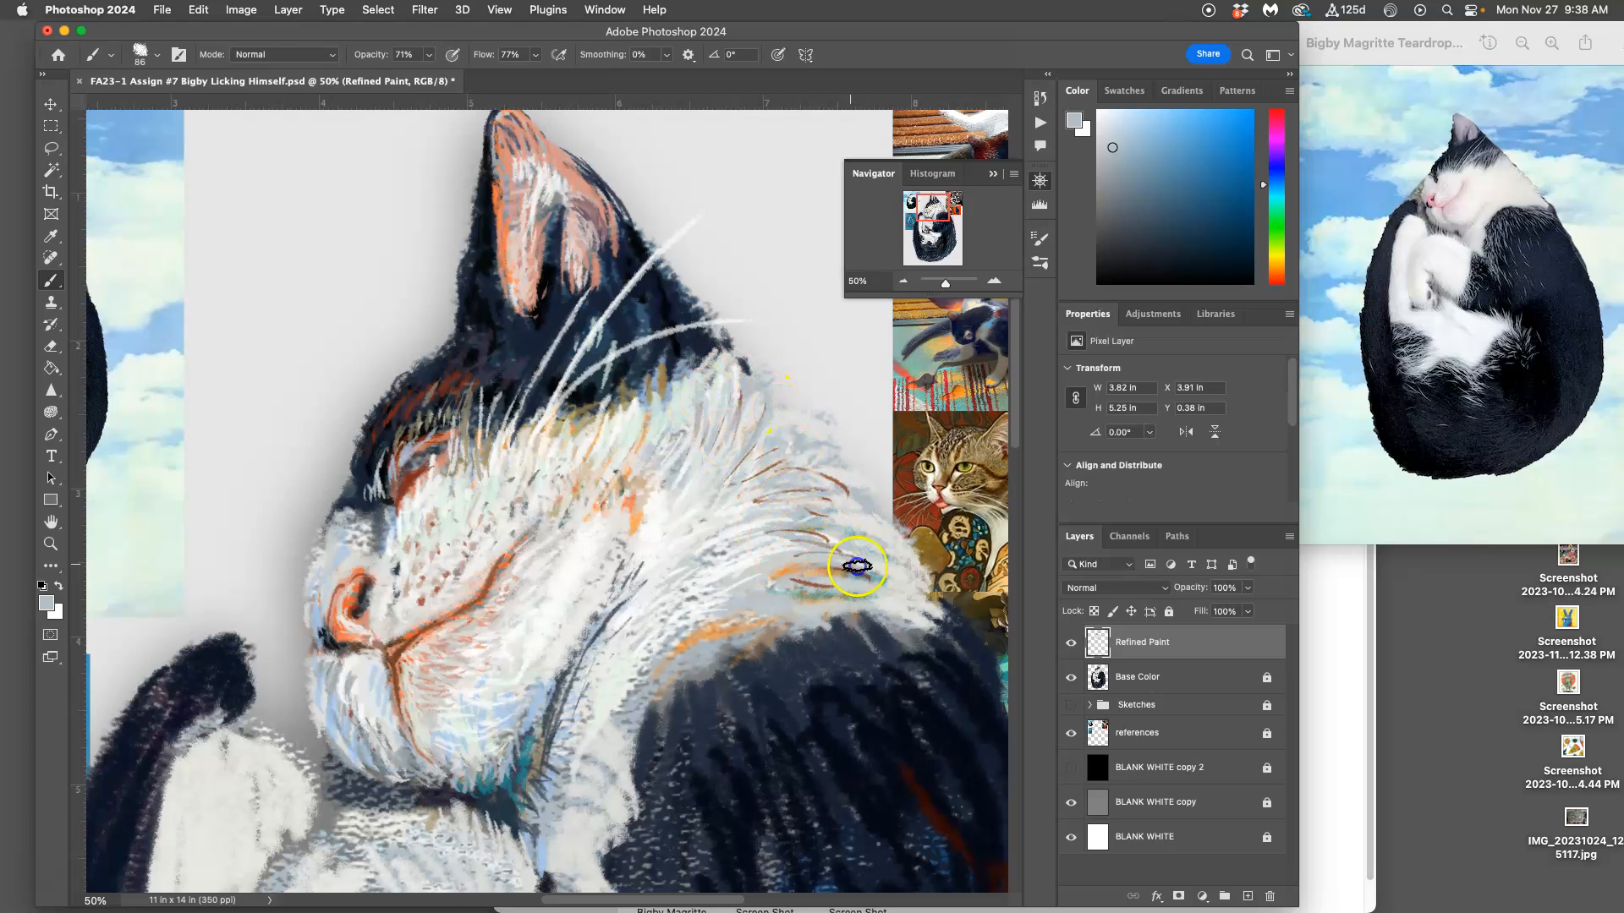
Step: Sample a pale peach, add fur strokes along the neck, and raise the brush flow to 100%
alt+click(795, 565)
drag(799, 517, 787, 519)
mouse_move(842, 494)
mouse_down()
mouse_move(804, 498)
mouse_move(728, 461)
mouse_up()
click(536, 55)
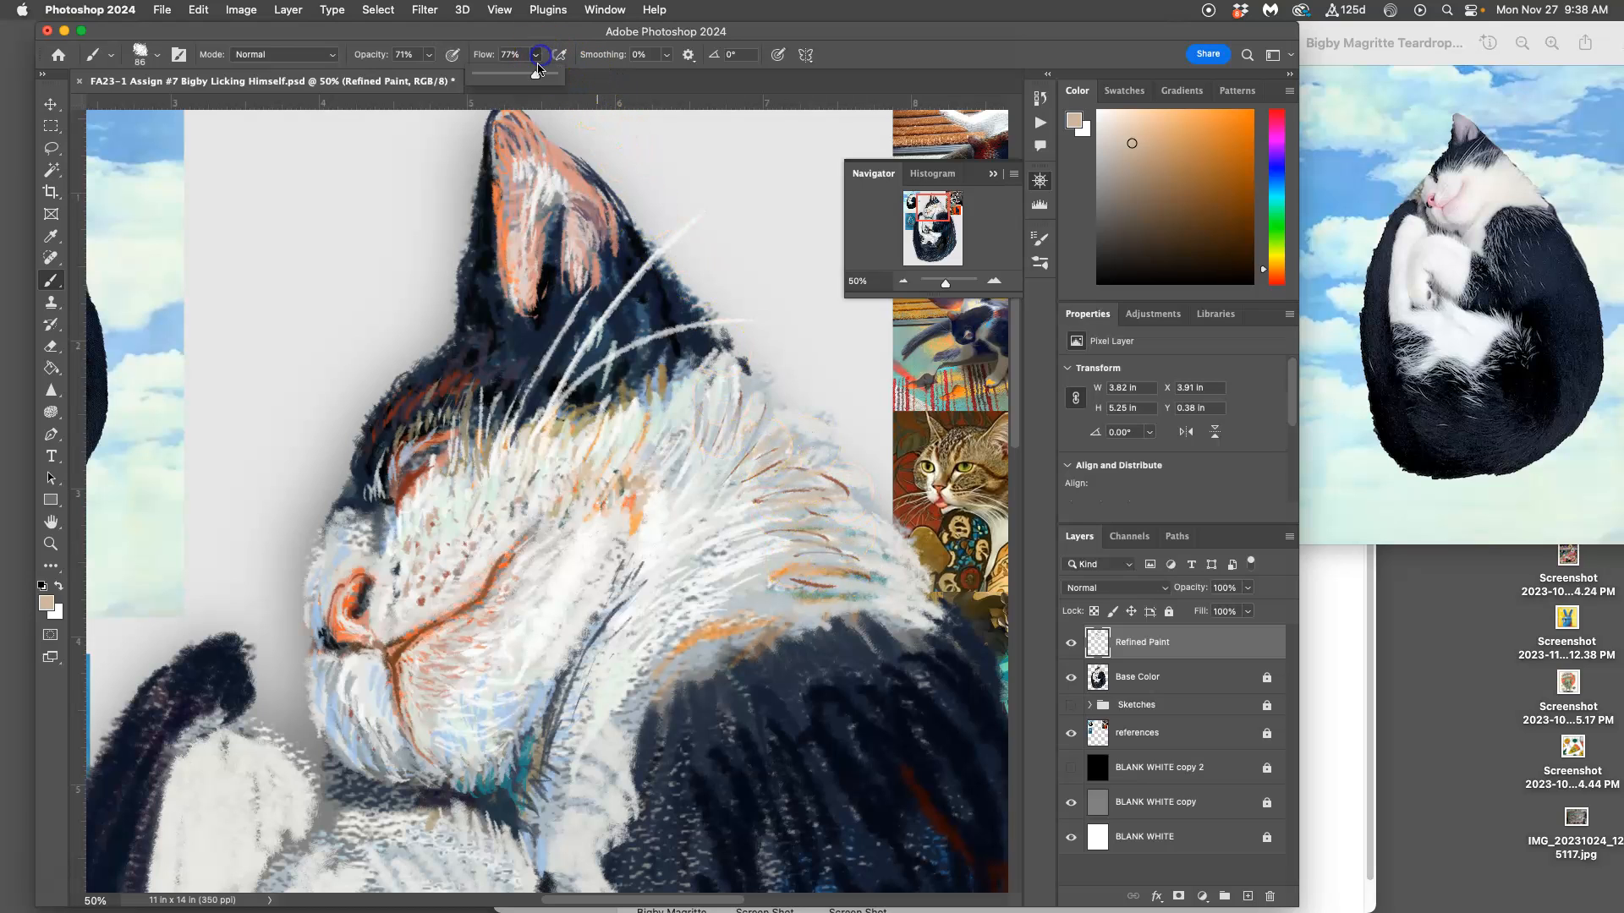
click(762, 488)
drag(773, 469, 793, 463)
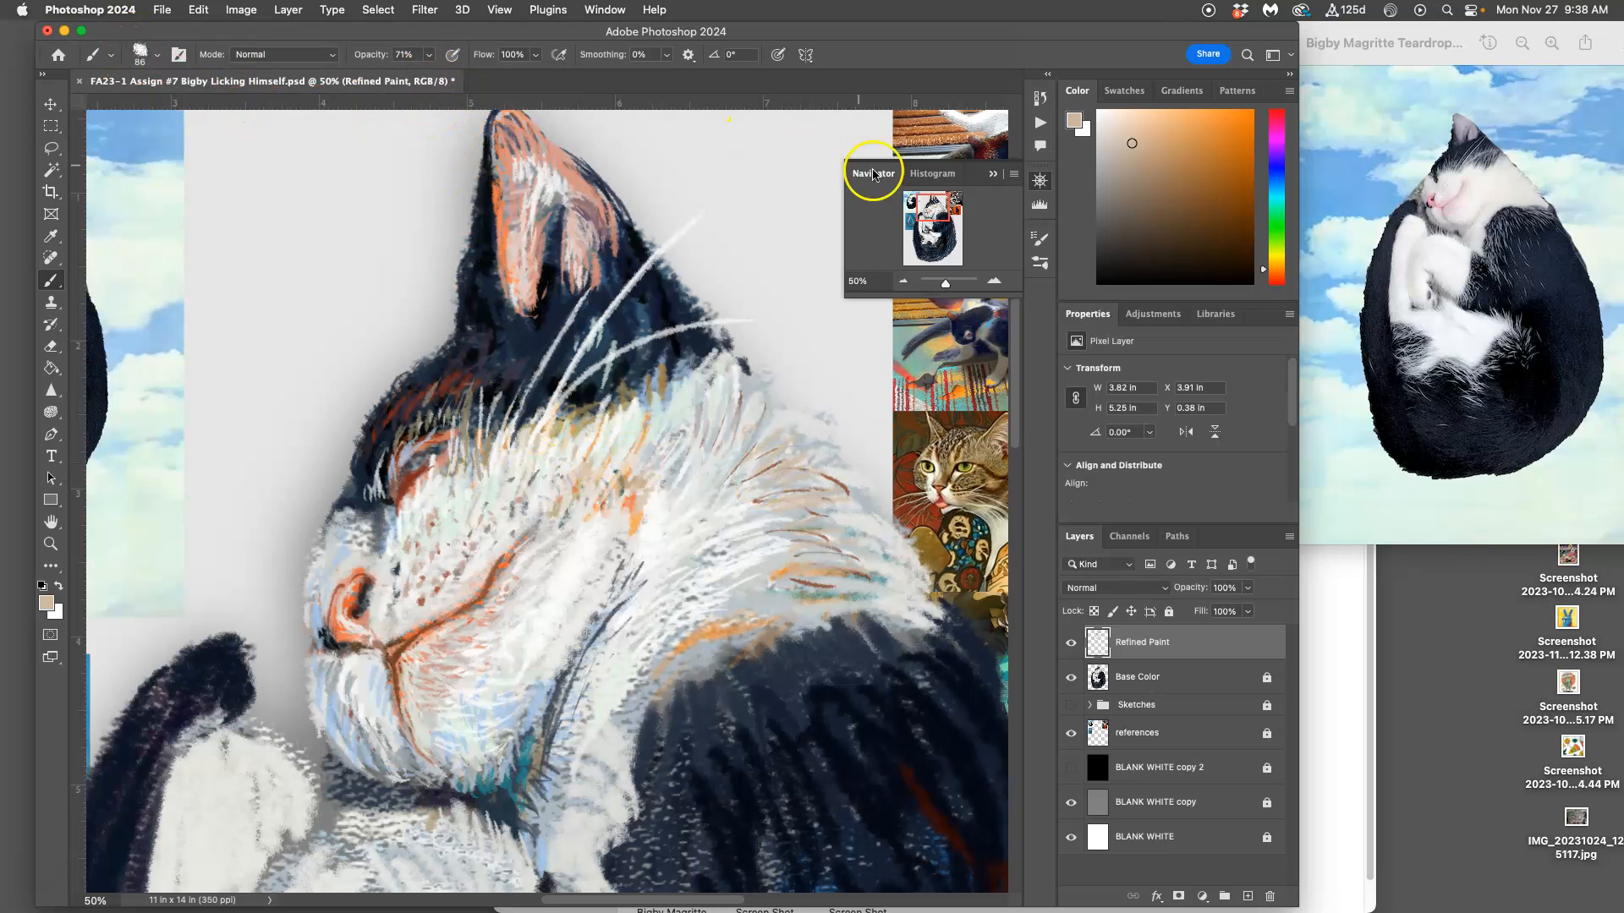
Step: Inspect the brush's Texture settings and close the brush settings
click(1039, 239)
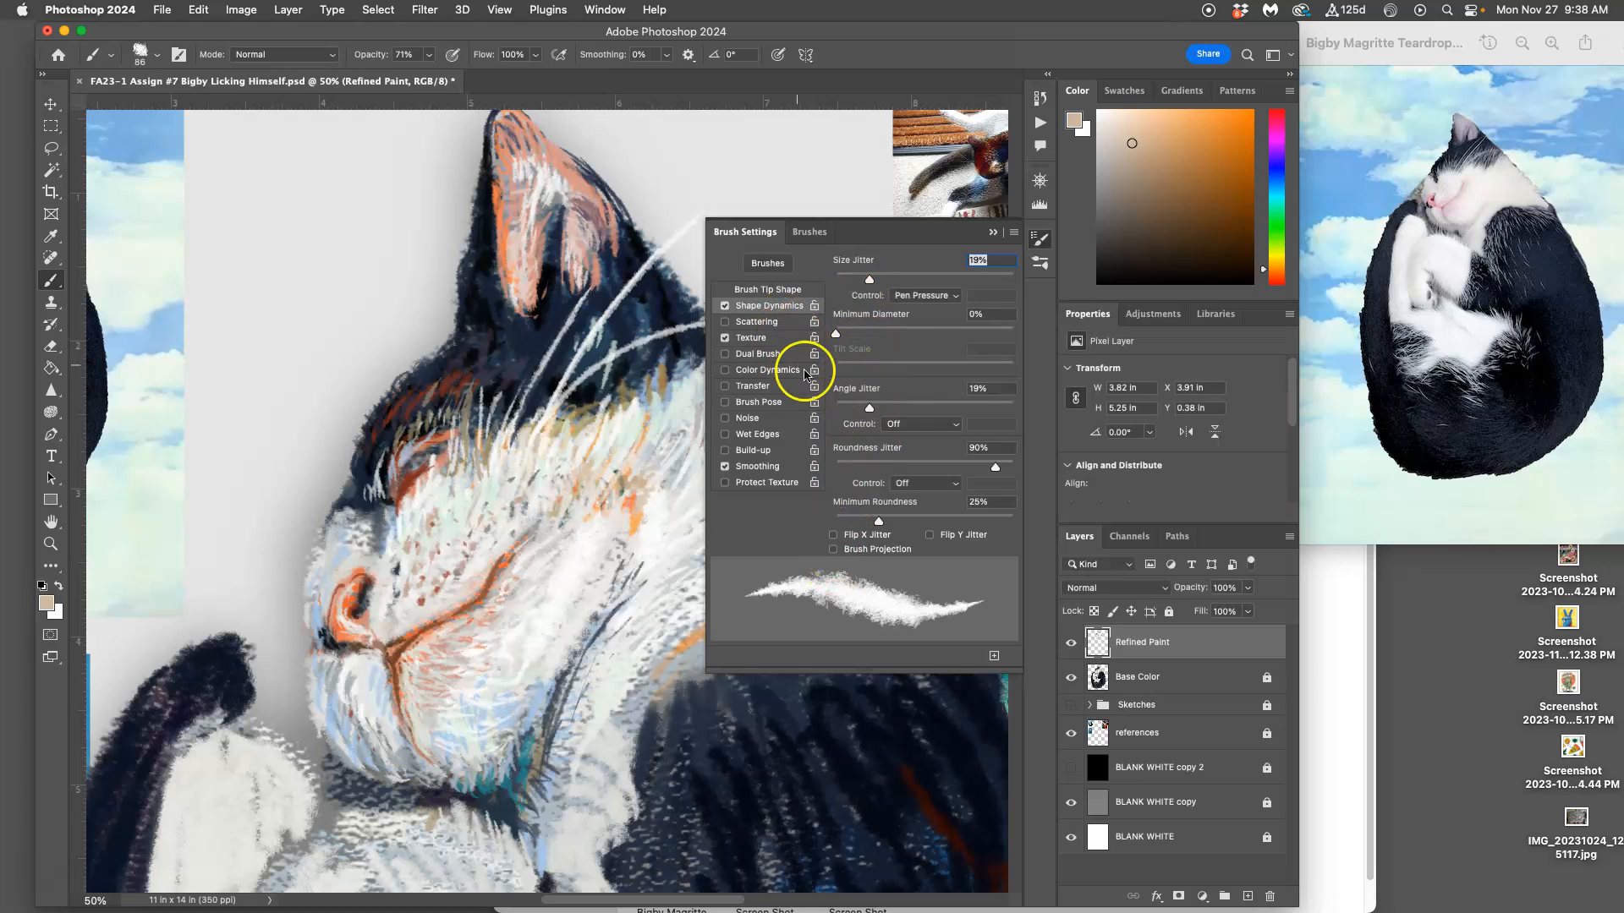
click(752, 338)
click(995, 233)
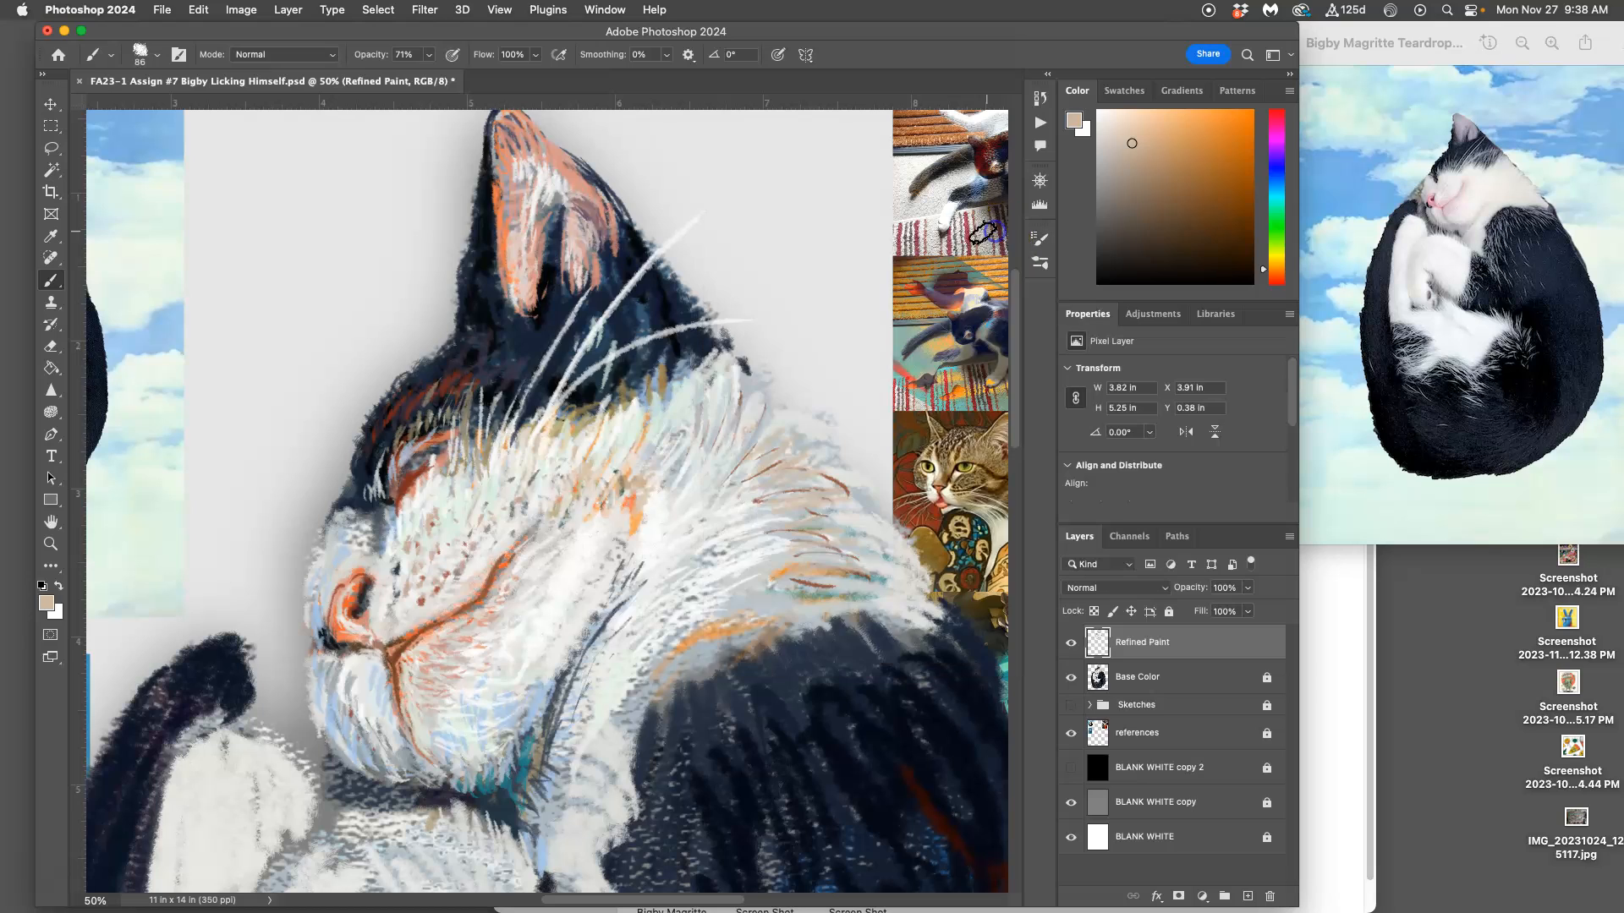
Step: Set the brush opacity to 78% and size to 62 px, and paint fine peach strokes on the cat's cheek
click(429, 55)
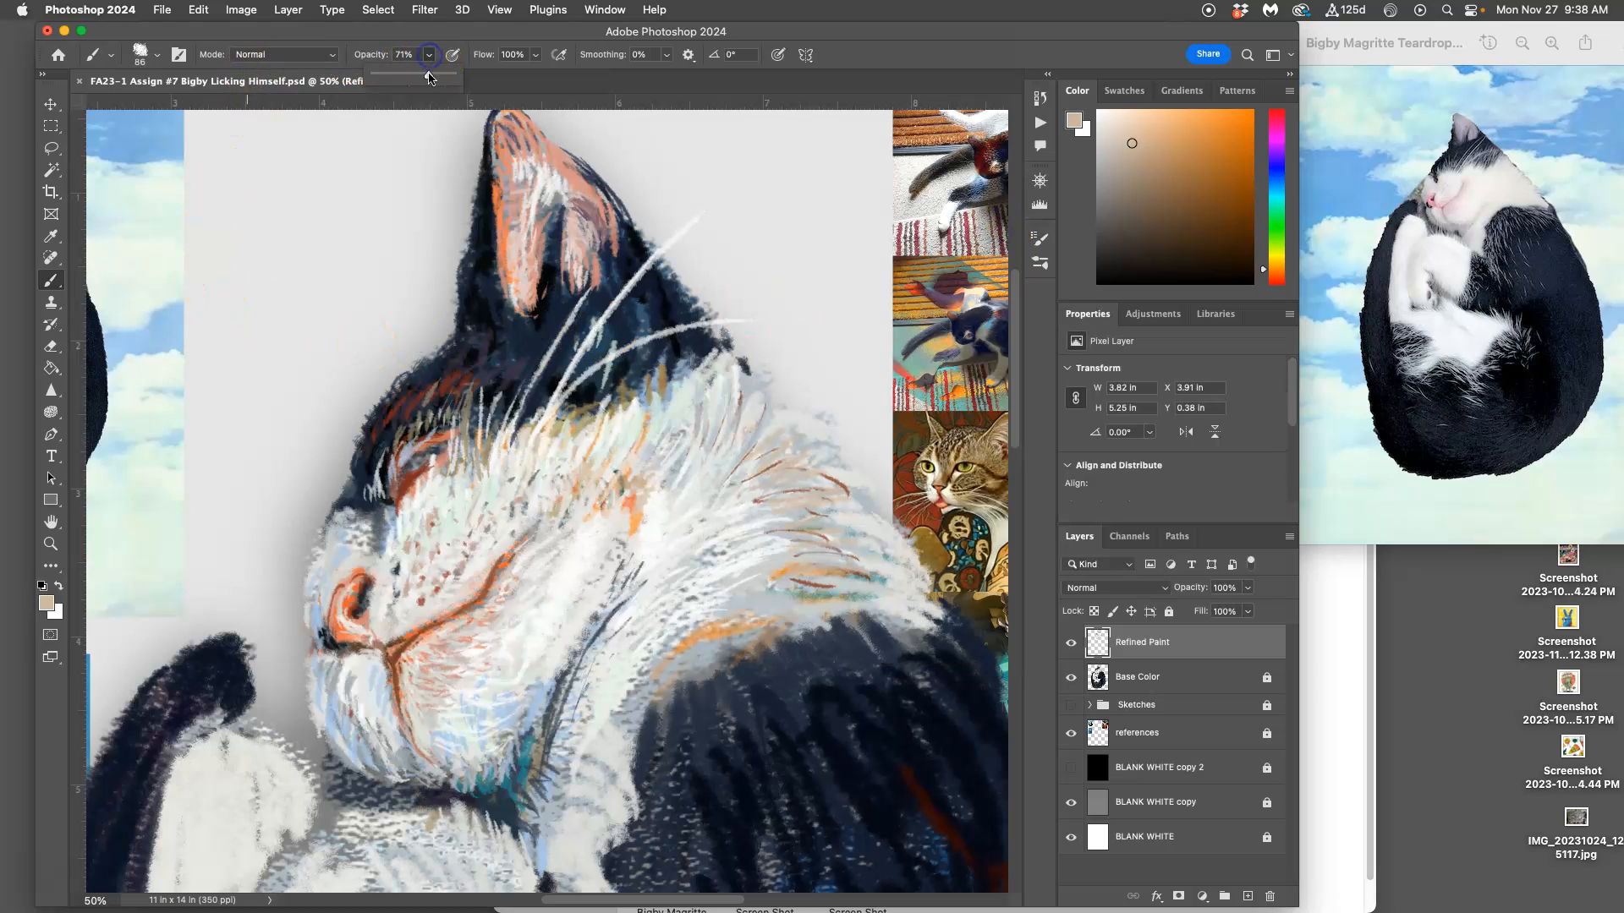
click(766, 484)
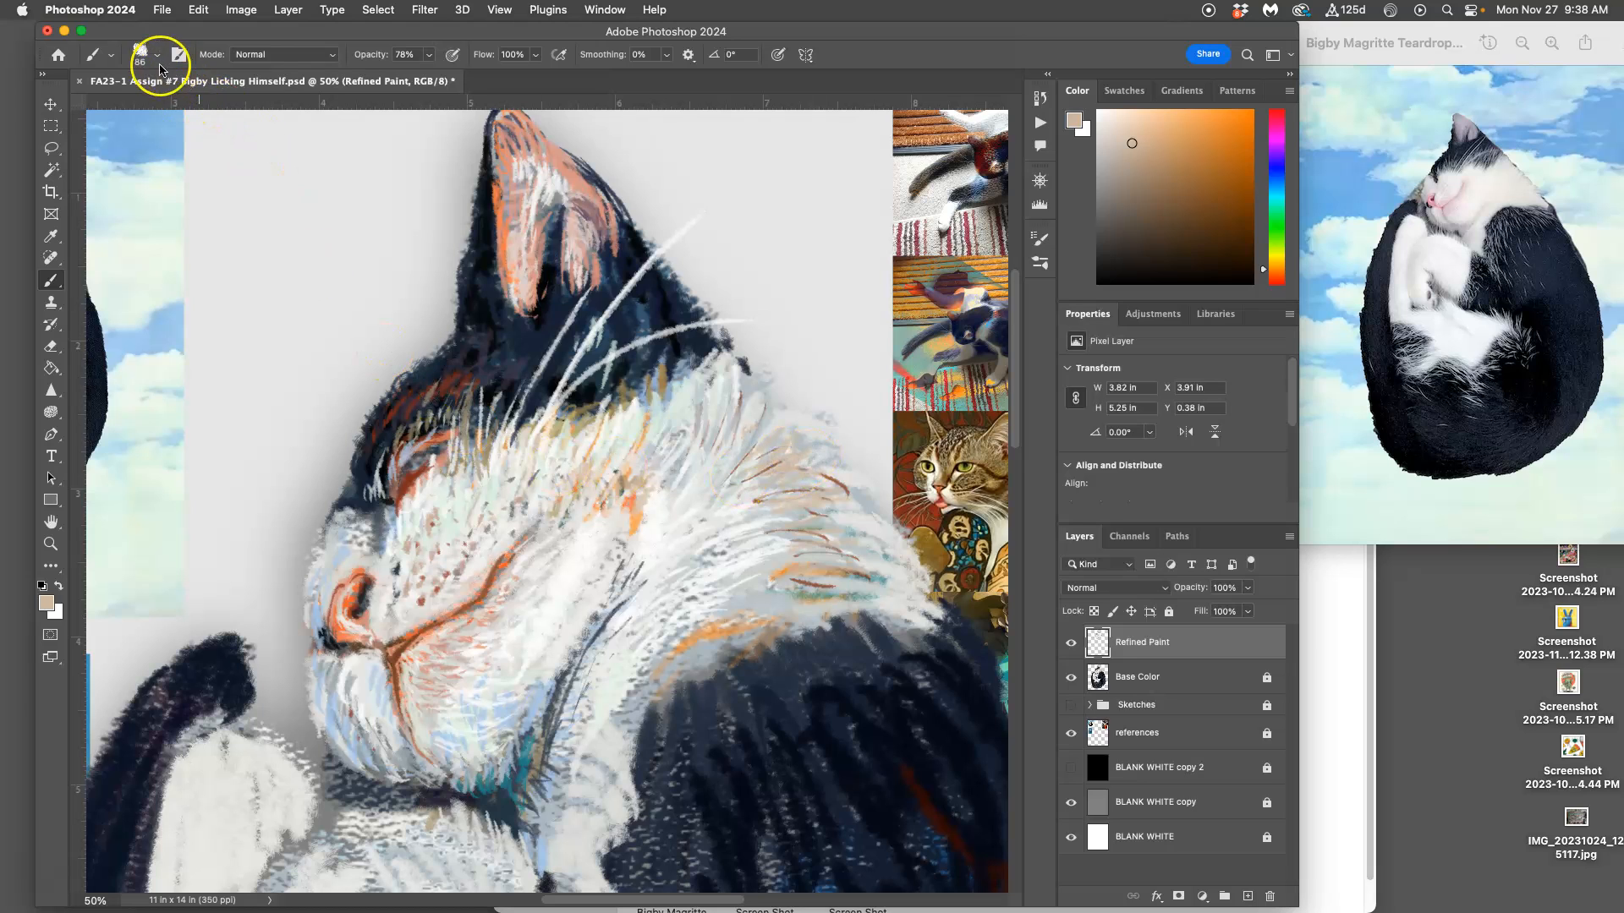
click(158, 57)
drag(171, 102, 166, 104)
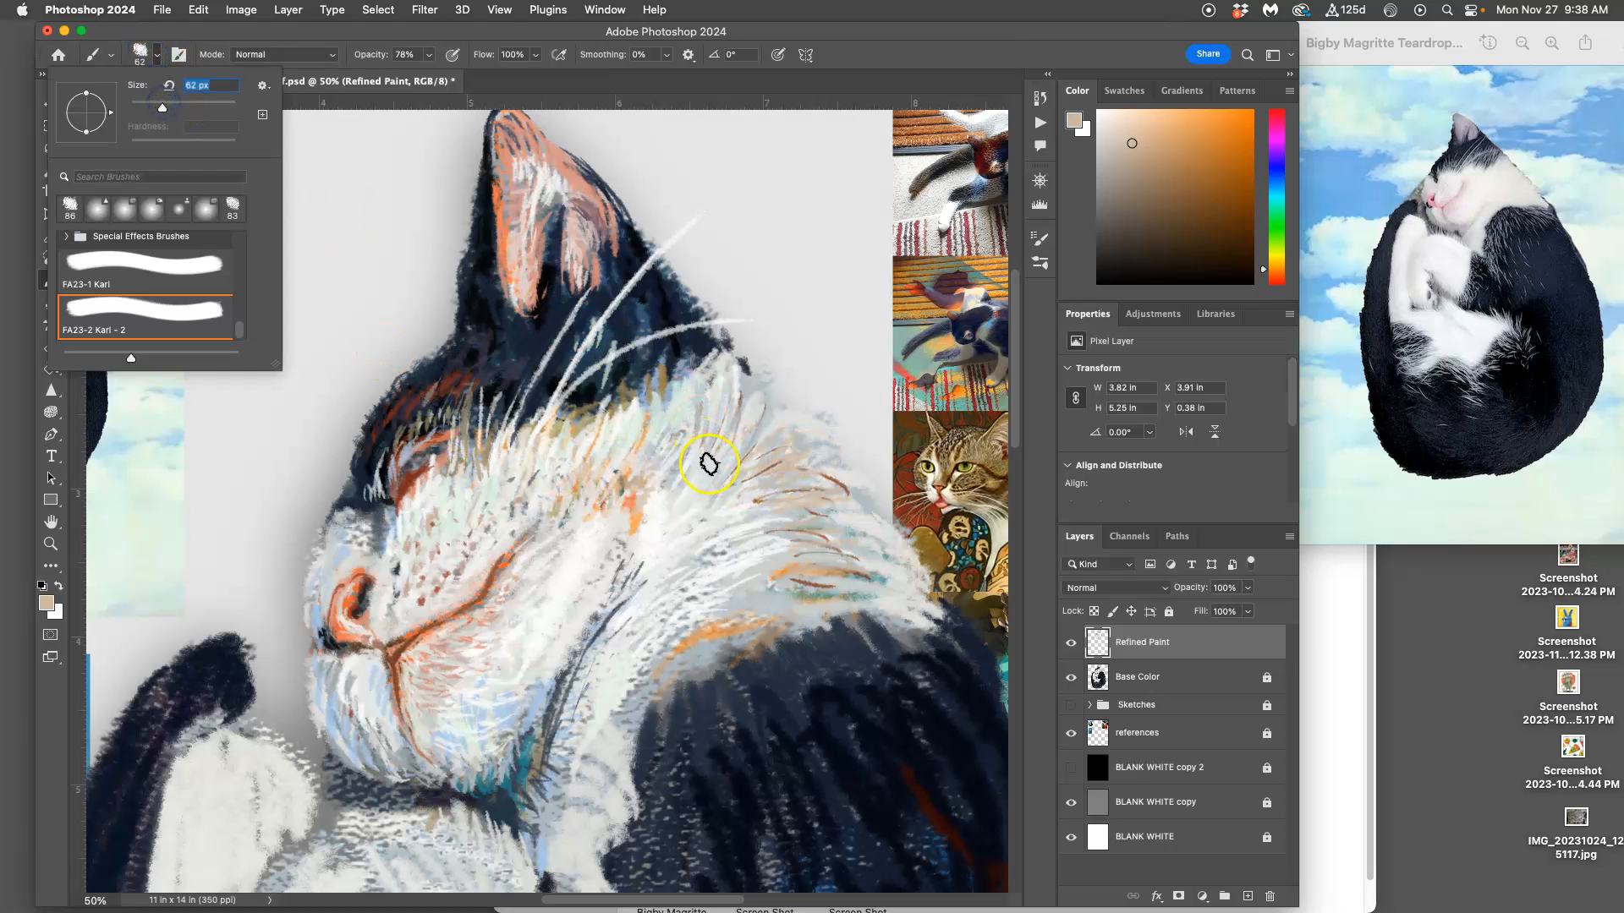
alt+click(634, 513)
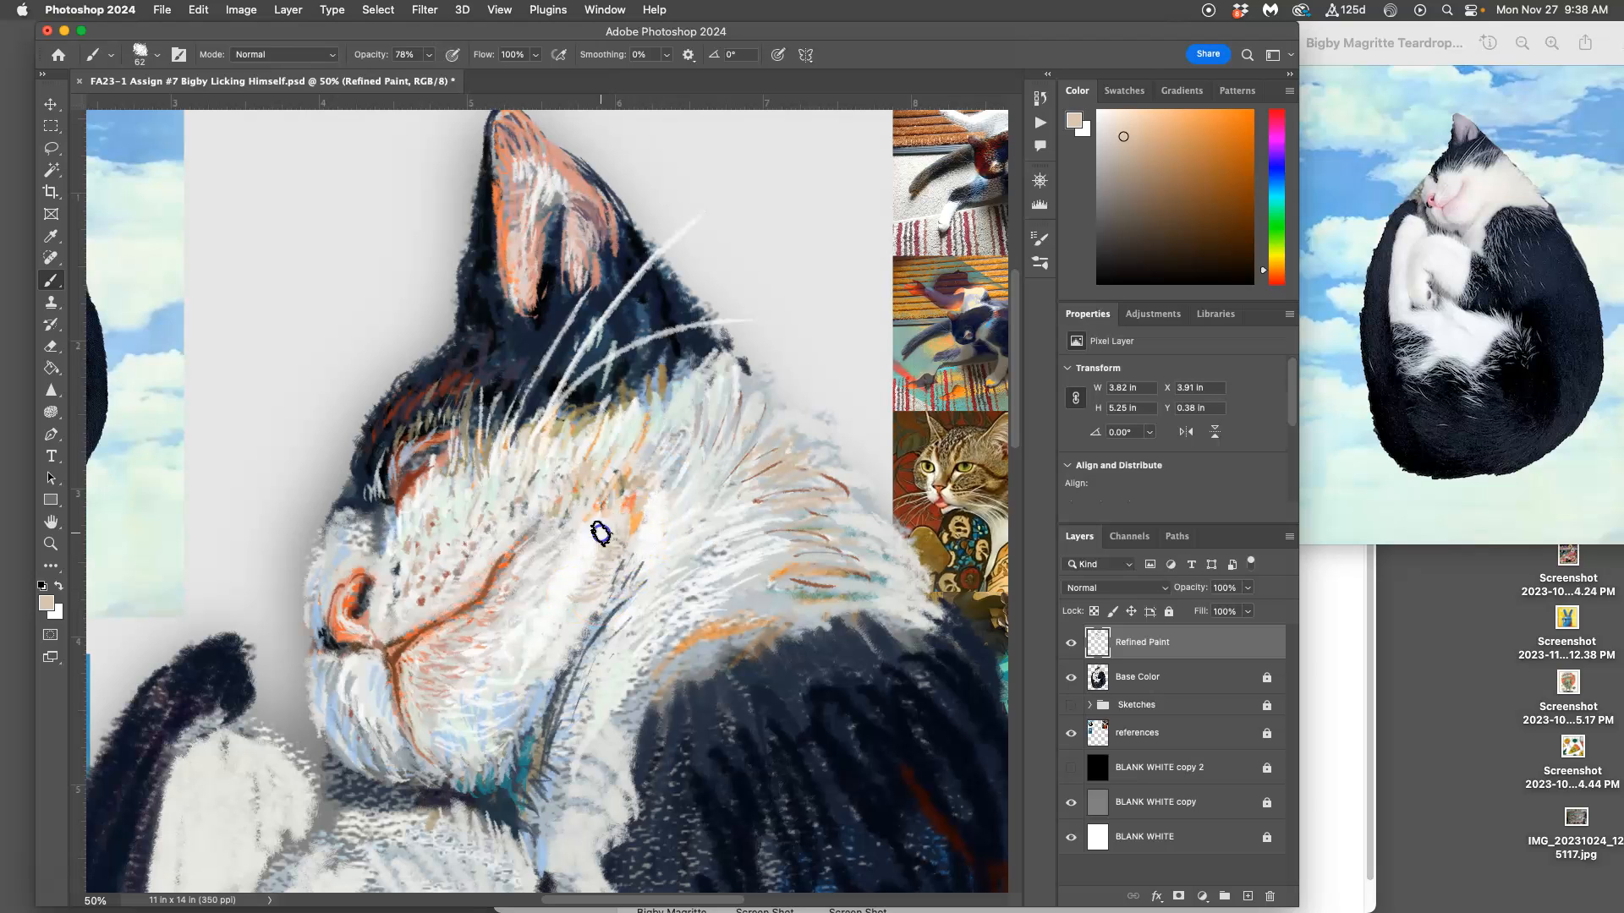
Step: Set the brush size to 87 px and paint more pale peach fur strokes across the lower cheek
click(158, 54)
drag(170, 102, 177, 105)
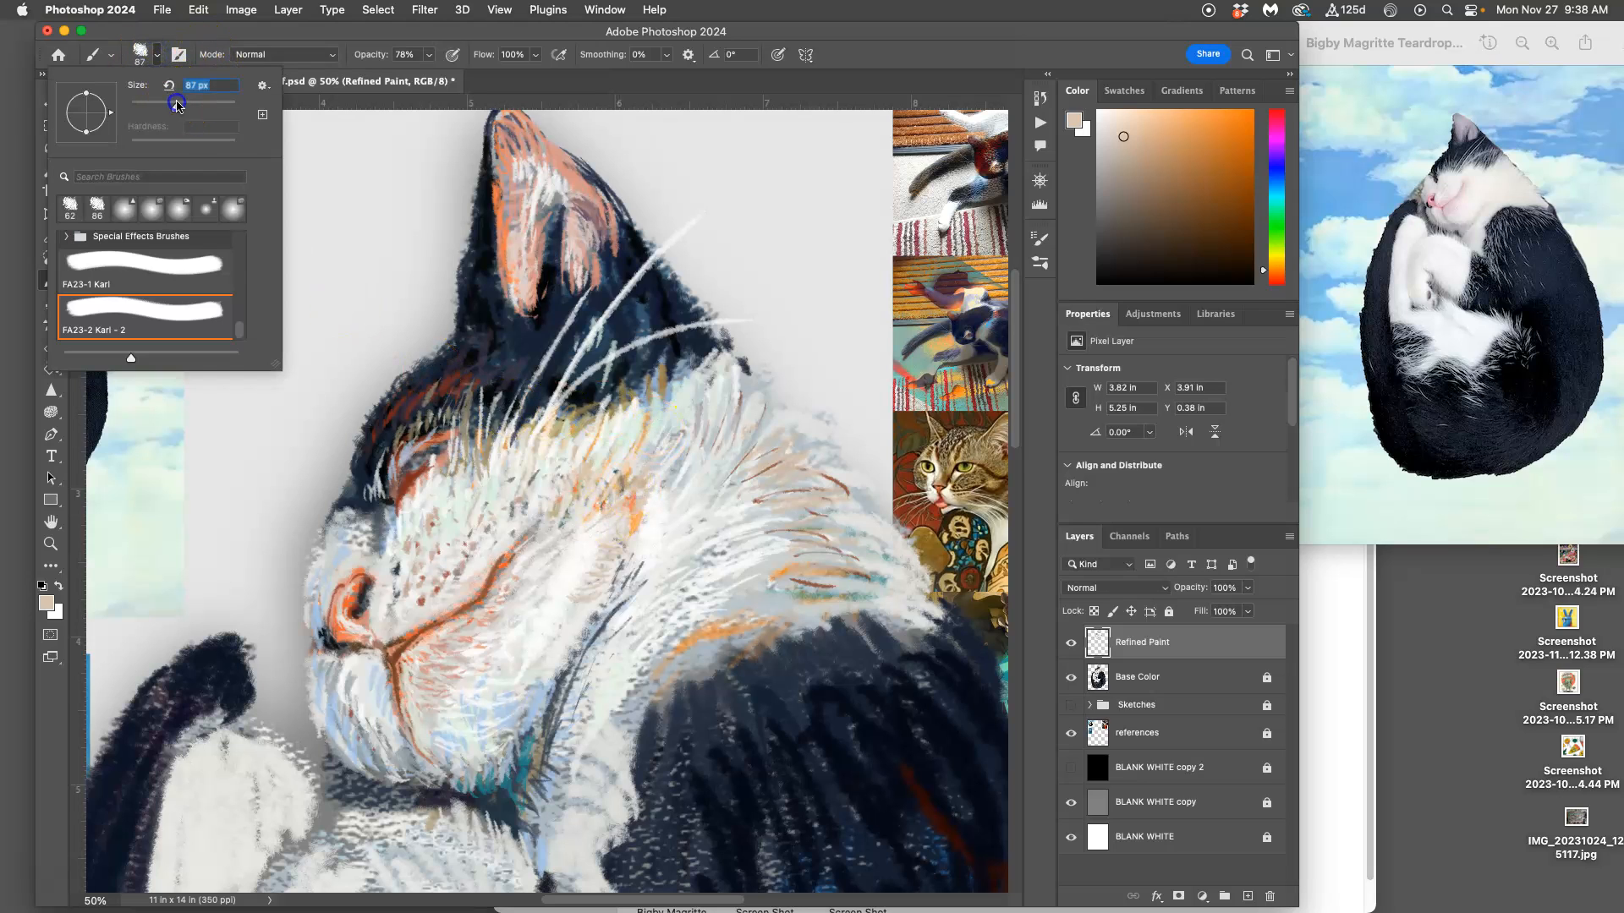
click(582, 570)
click(581, 615)
click(587, 599)
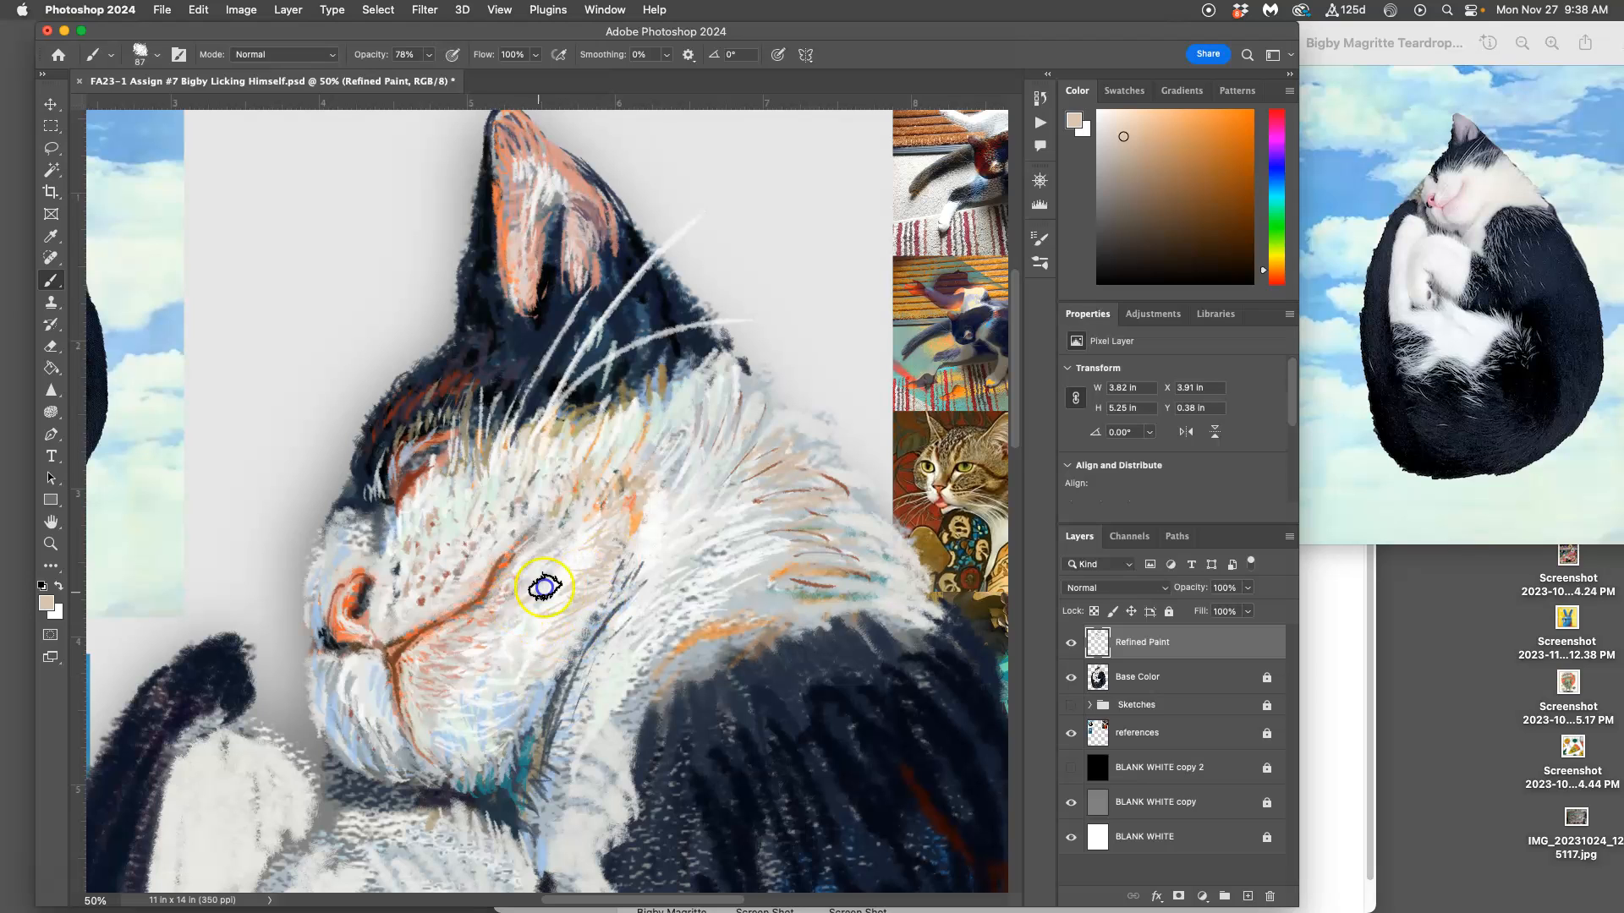
Step: Sample light gray and off-white from the fur and paint highlight strokes over the cat's chin, cheek and jaw
alt+click(512, 630)
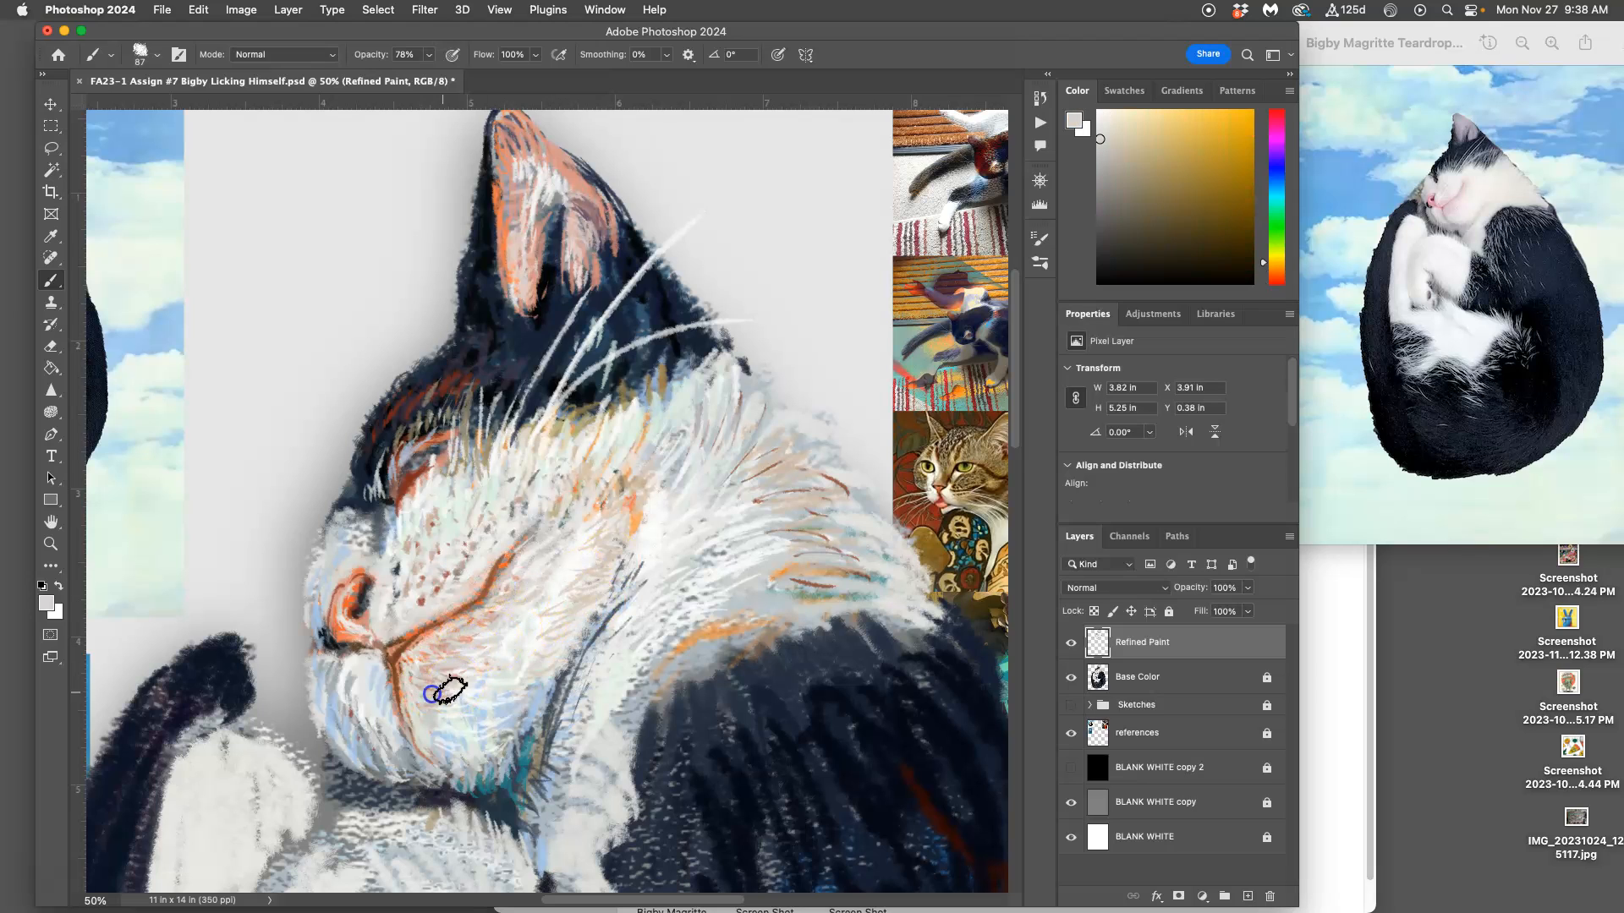
alt+click(548, 483)
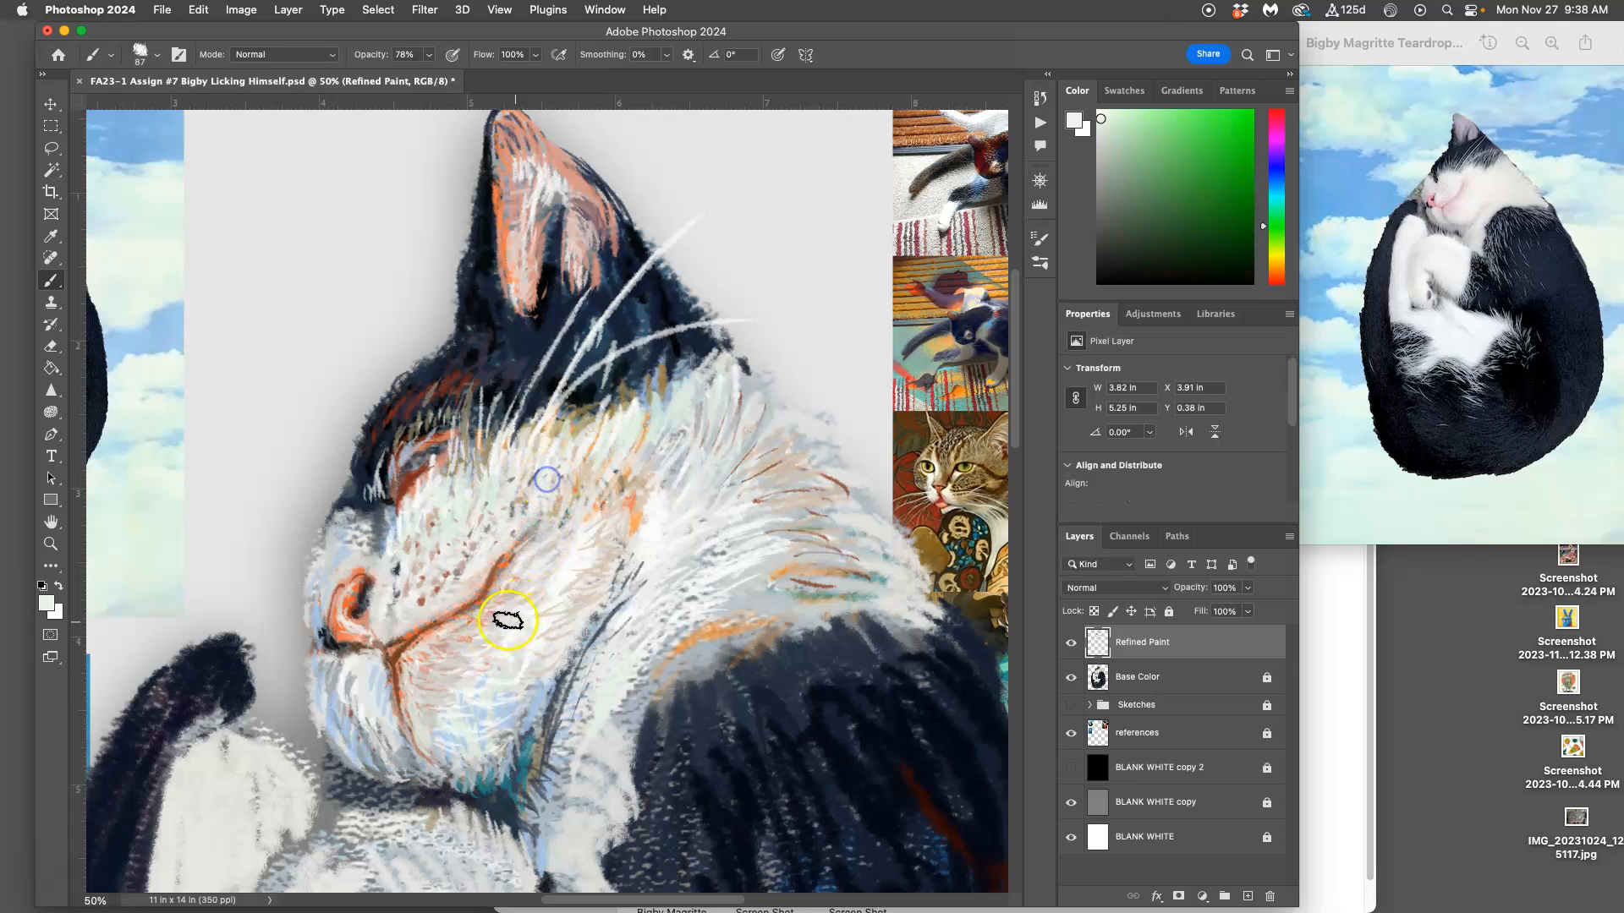
mouse_move(420, 720)
mouse_down()
mouse_move(413, 674)
mouse_move(445, 661)
mouse_up()
click(501, 604)
drag(512, 588, 538, 571)
mouse_move(504, 583)
mouse_down()
mouse_move(551, 555)
mouse_move(617, 548)
mouse_up()
mouse_move(627, 627)
mouse_down()
mouse_move(578, 586)
mouse_move(670, 524)
mouse_move(650, 489)
mouse_move(604, 518)
mouse_move(600, 477)
mouse_move(600, 555)
mouse_move(600, 525)
mouse_move(568, 568)
mouse_move(597, 567)
mouse_move(537, 660)
mouse_move(544, 774)
mouse_move(471, 740)
mouse_move(484, 702)
mouse_move(531, 695)
mouse_move(493, 738)
mouse_move(491, 713)
mouse_move(525, 714)
mouse_up()
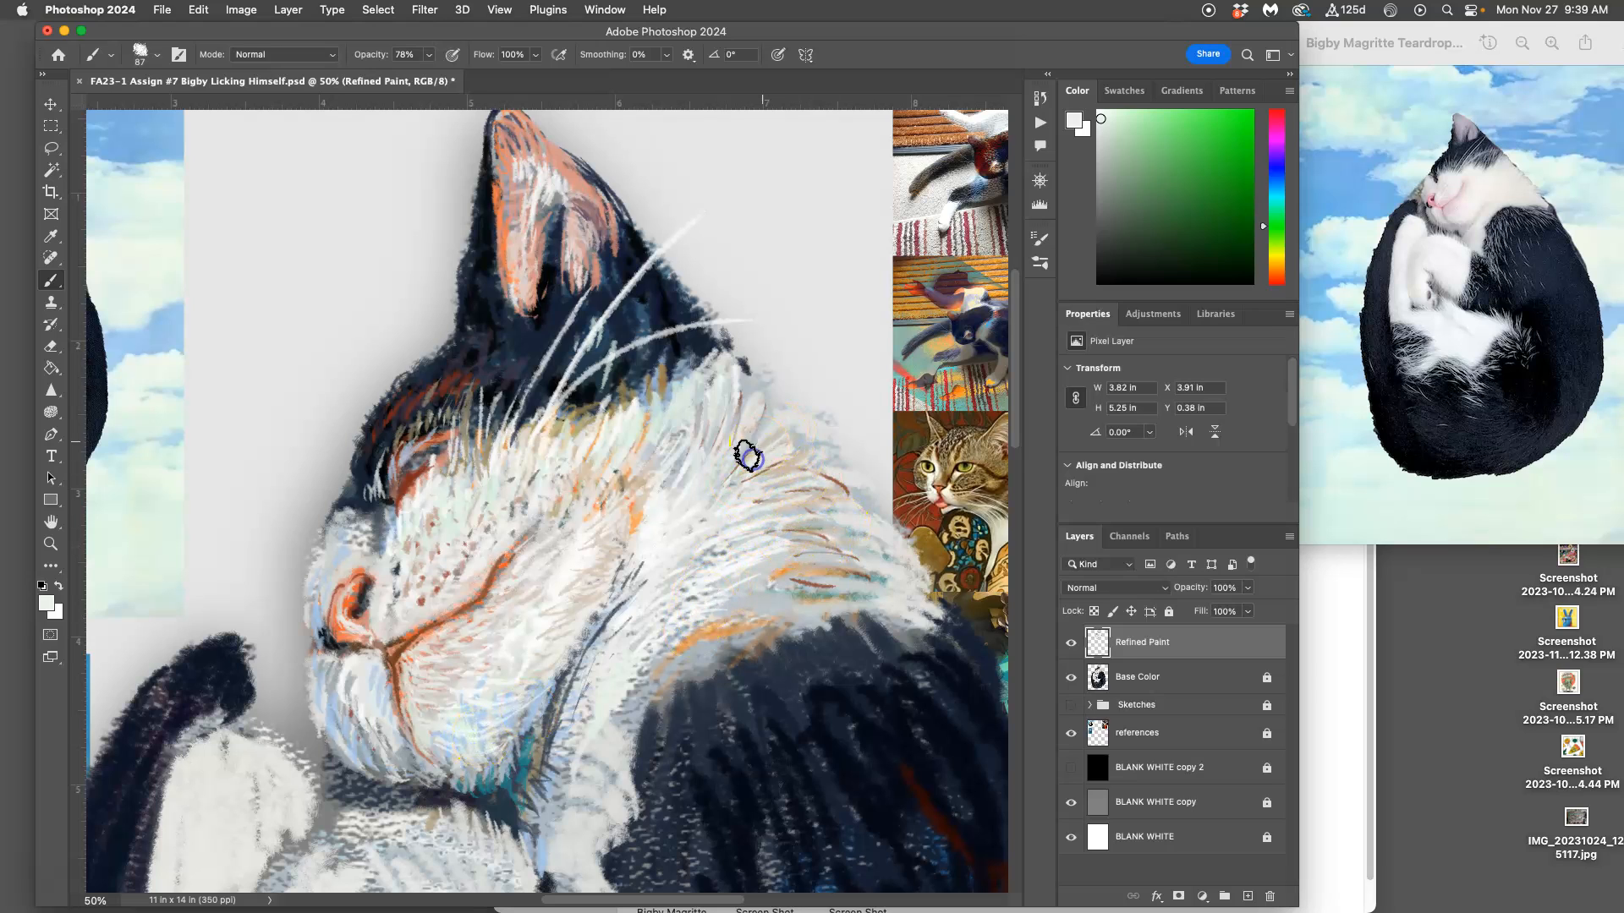
Step: Sample a dark gray-brown near the eye and paint thin shadow strokes through the fur behind the cheek and down the neck
alt+click(444, 408)
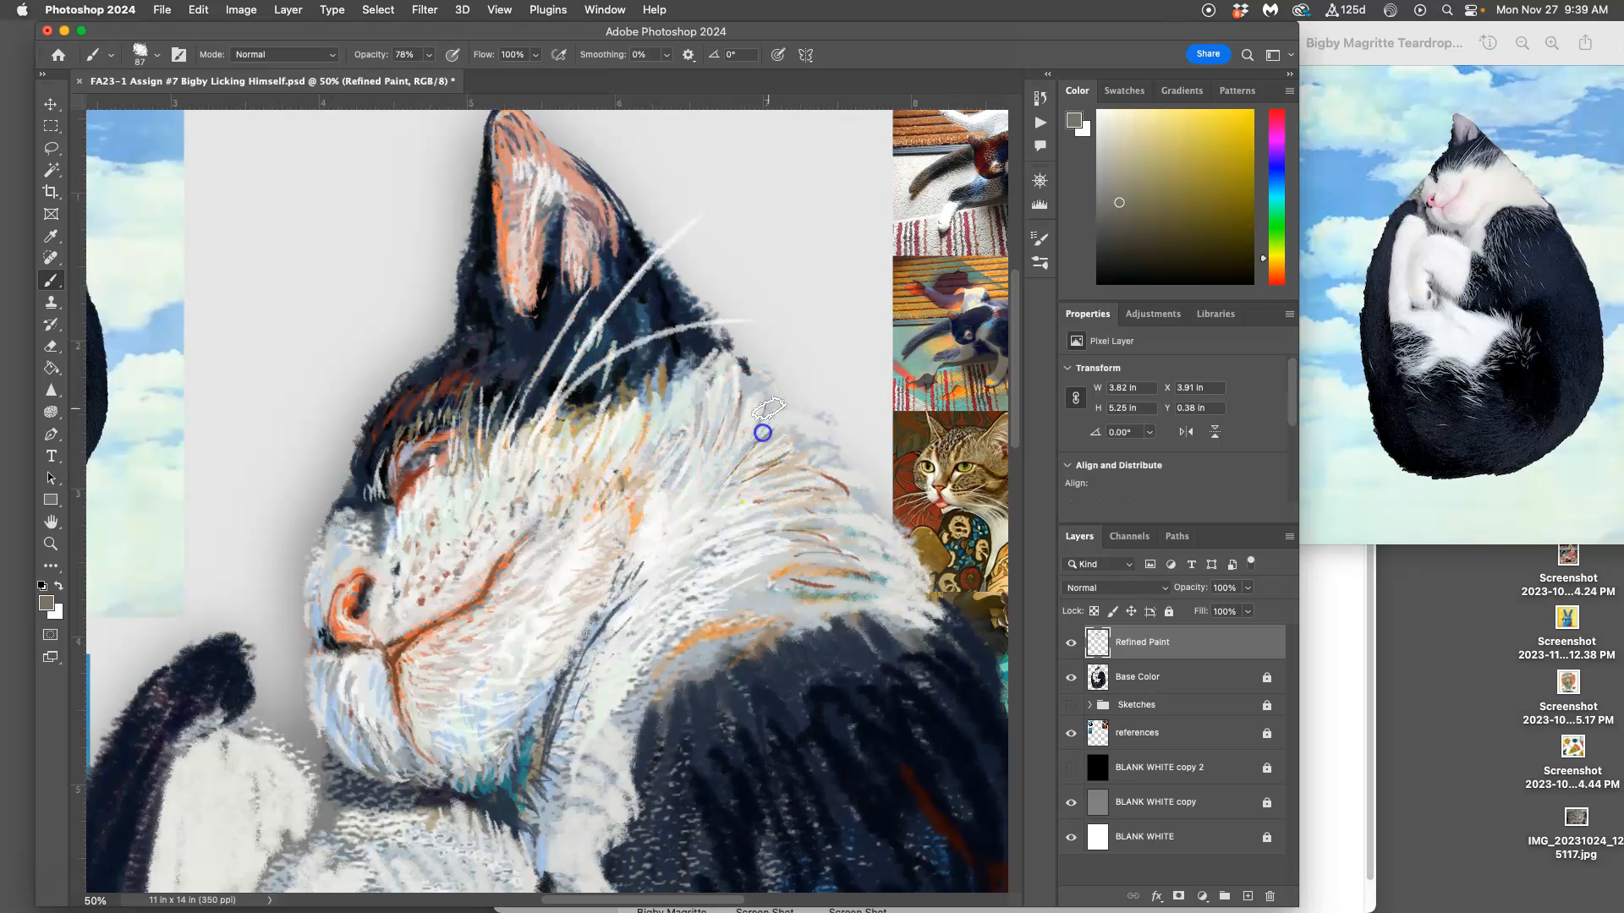
drag(735, 388, 726, 439)
drag(720, 351, 707, 440)
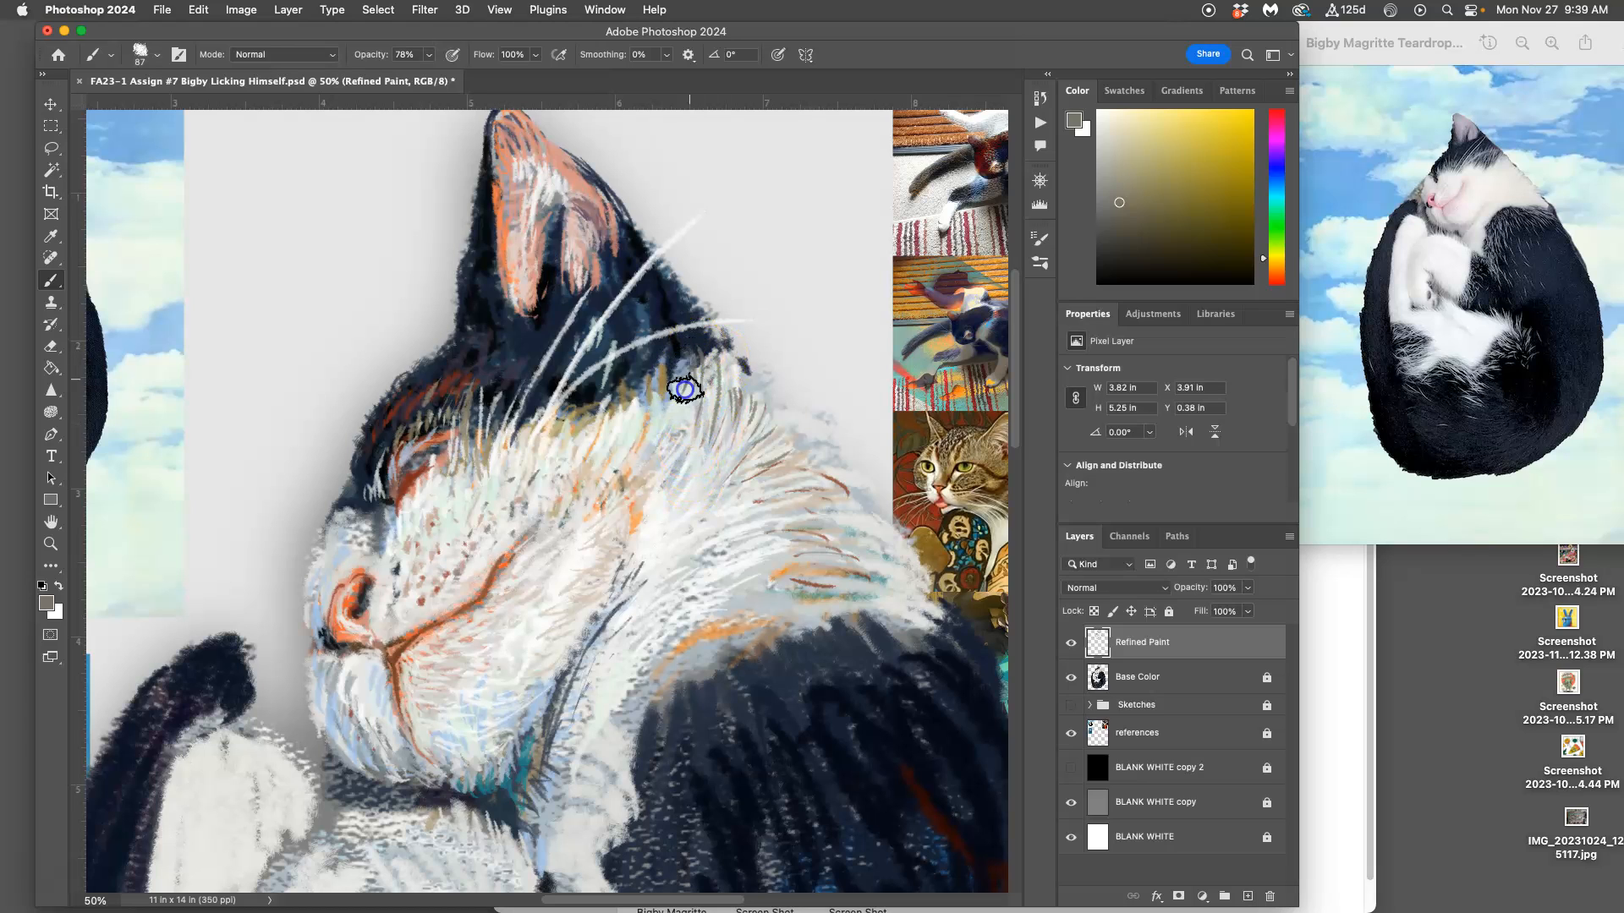
drag(677, 425, 662, 450)
drag(689, 419, 656, 475)
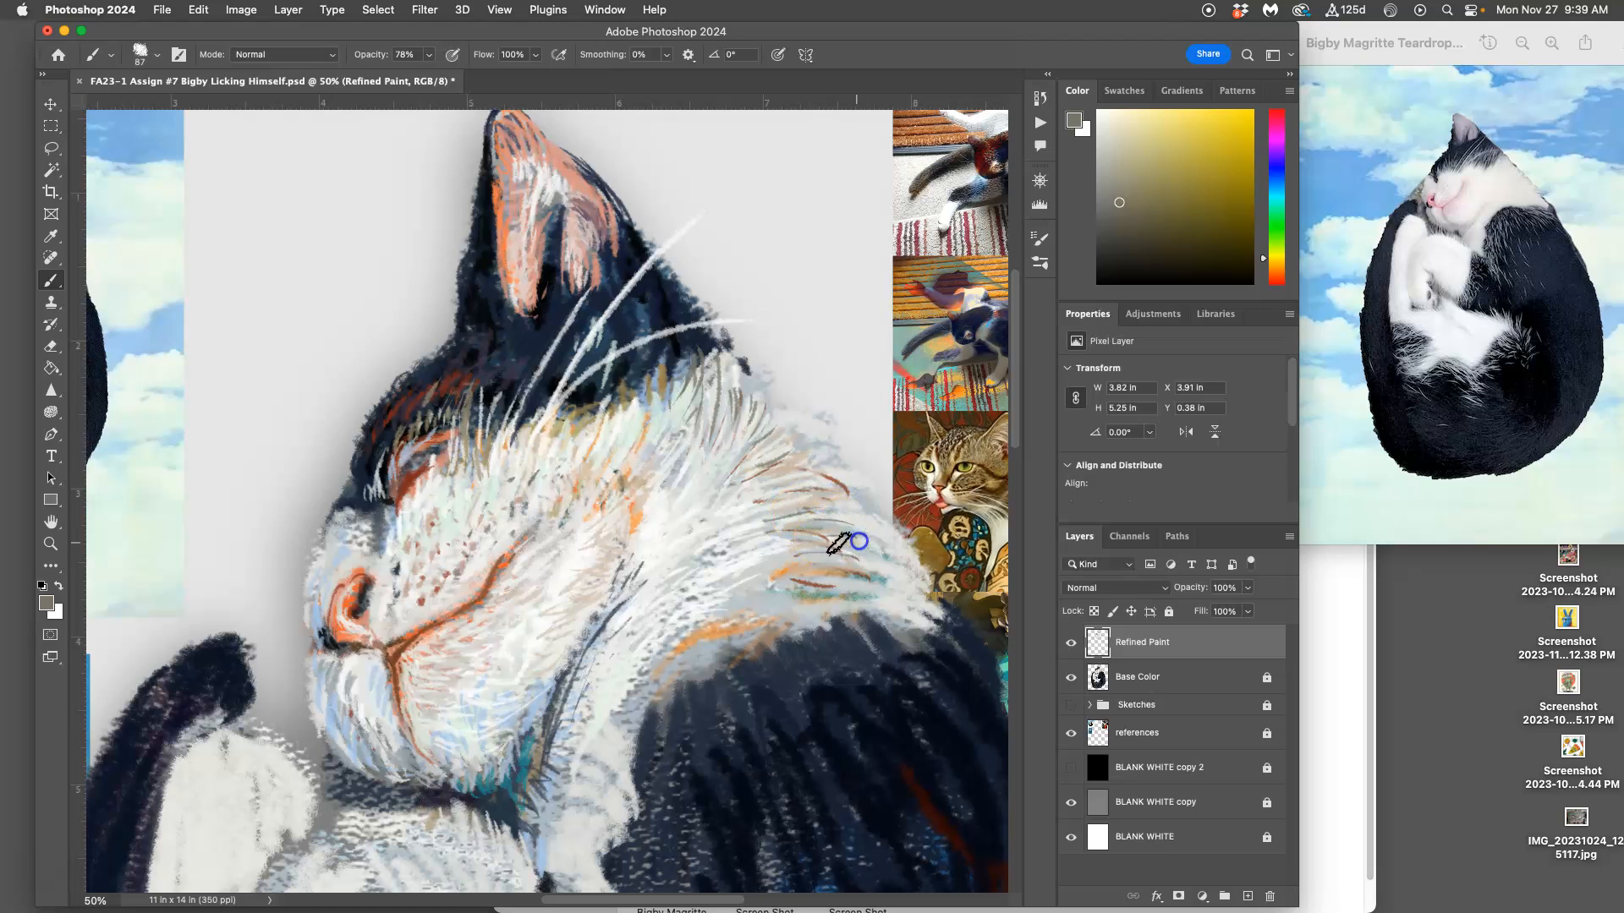
drag(884, 549, 888, 579)
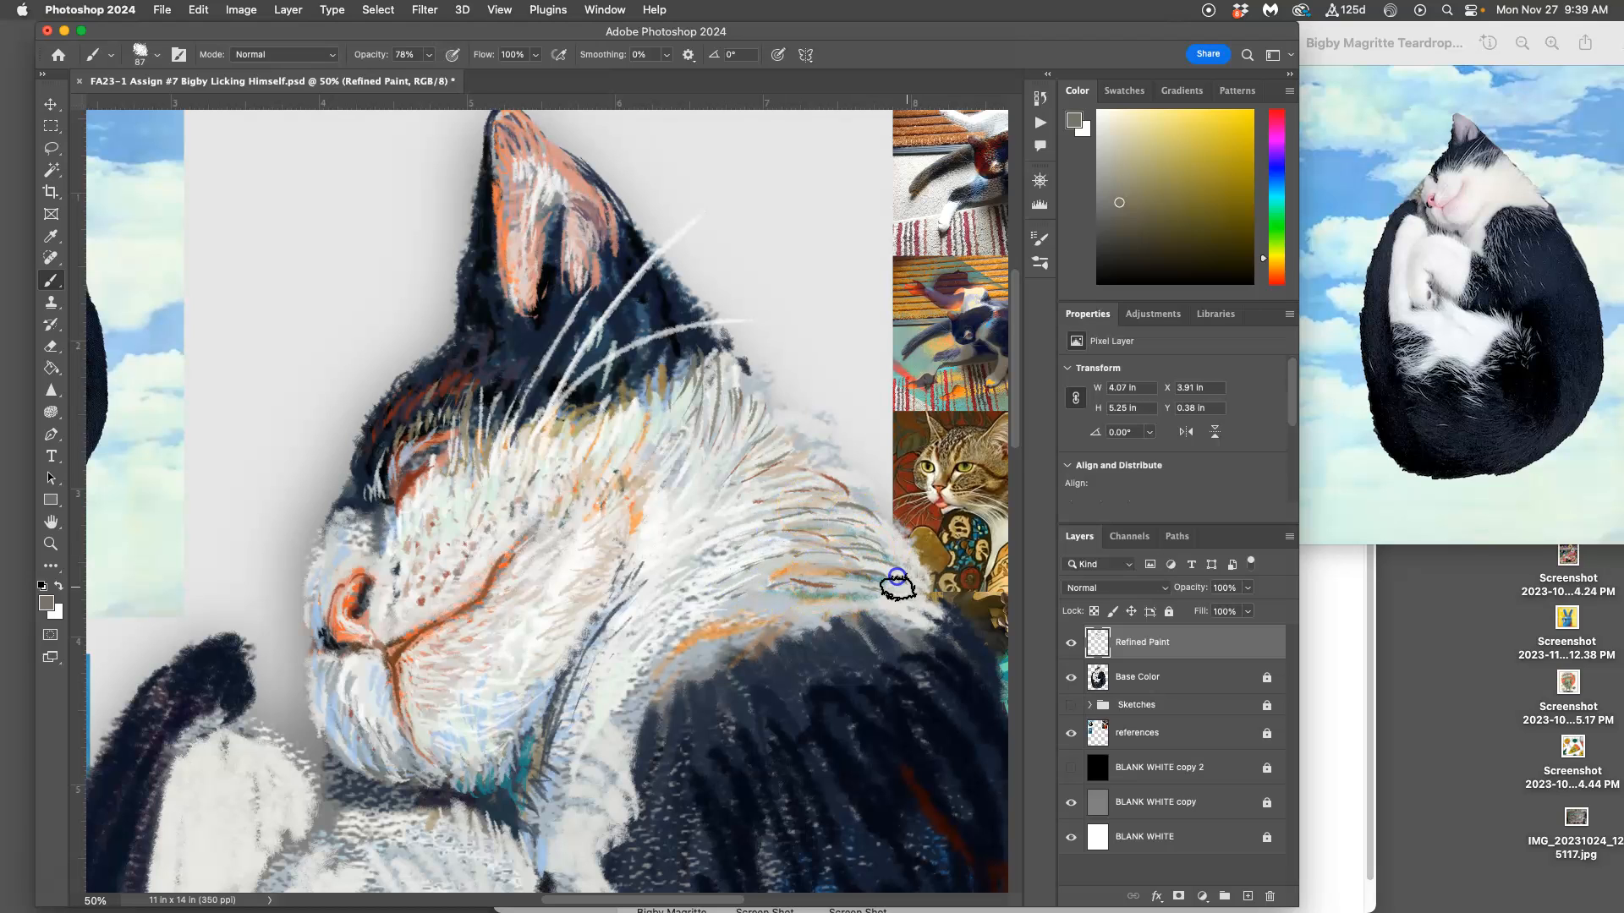
Step: Check the strokes without the Base Color layer, restore it, and paint sampled reddish-brown and dark blue strokes around the cat's closed eye
click(1071, 677)
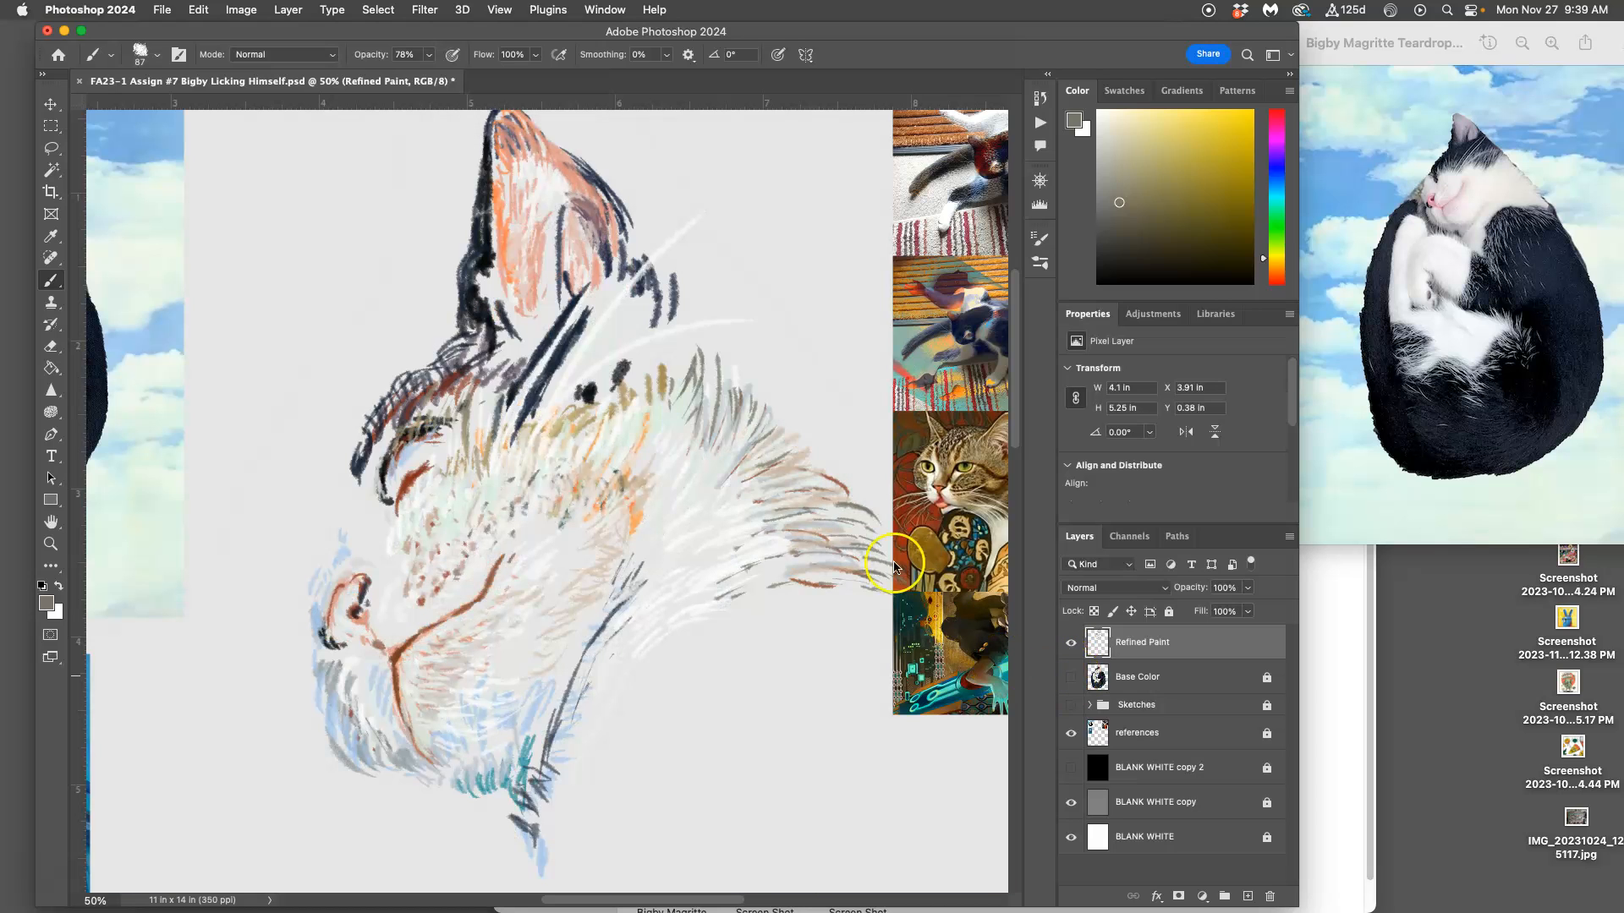
click(1070, 678)
drag(382, 518, 375, 517)
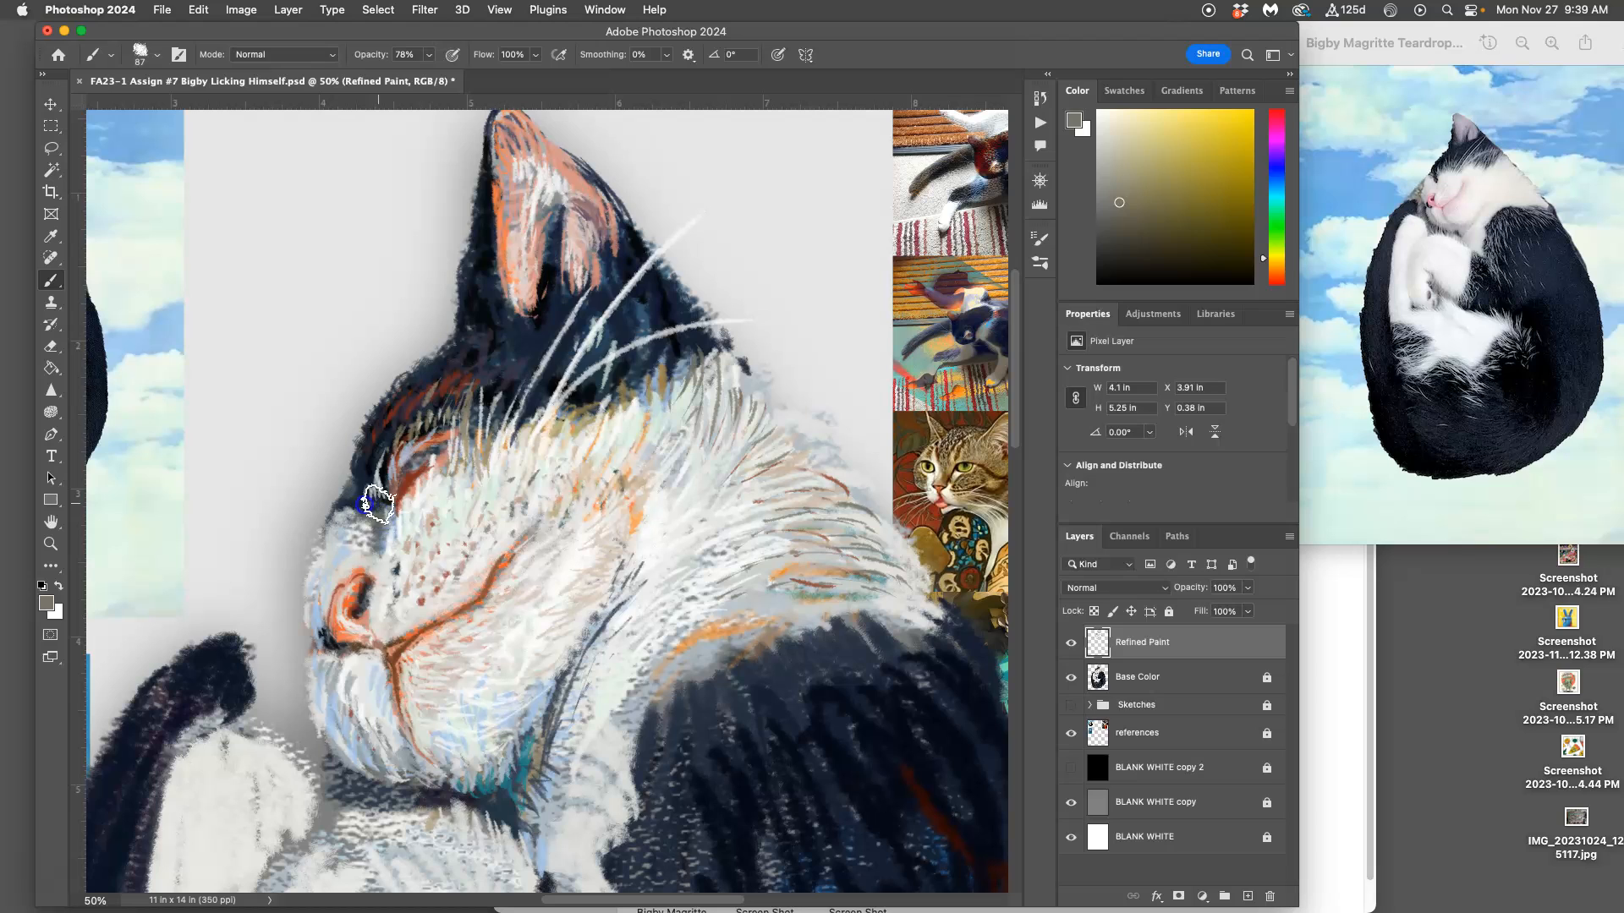
alt+click(375, 505)
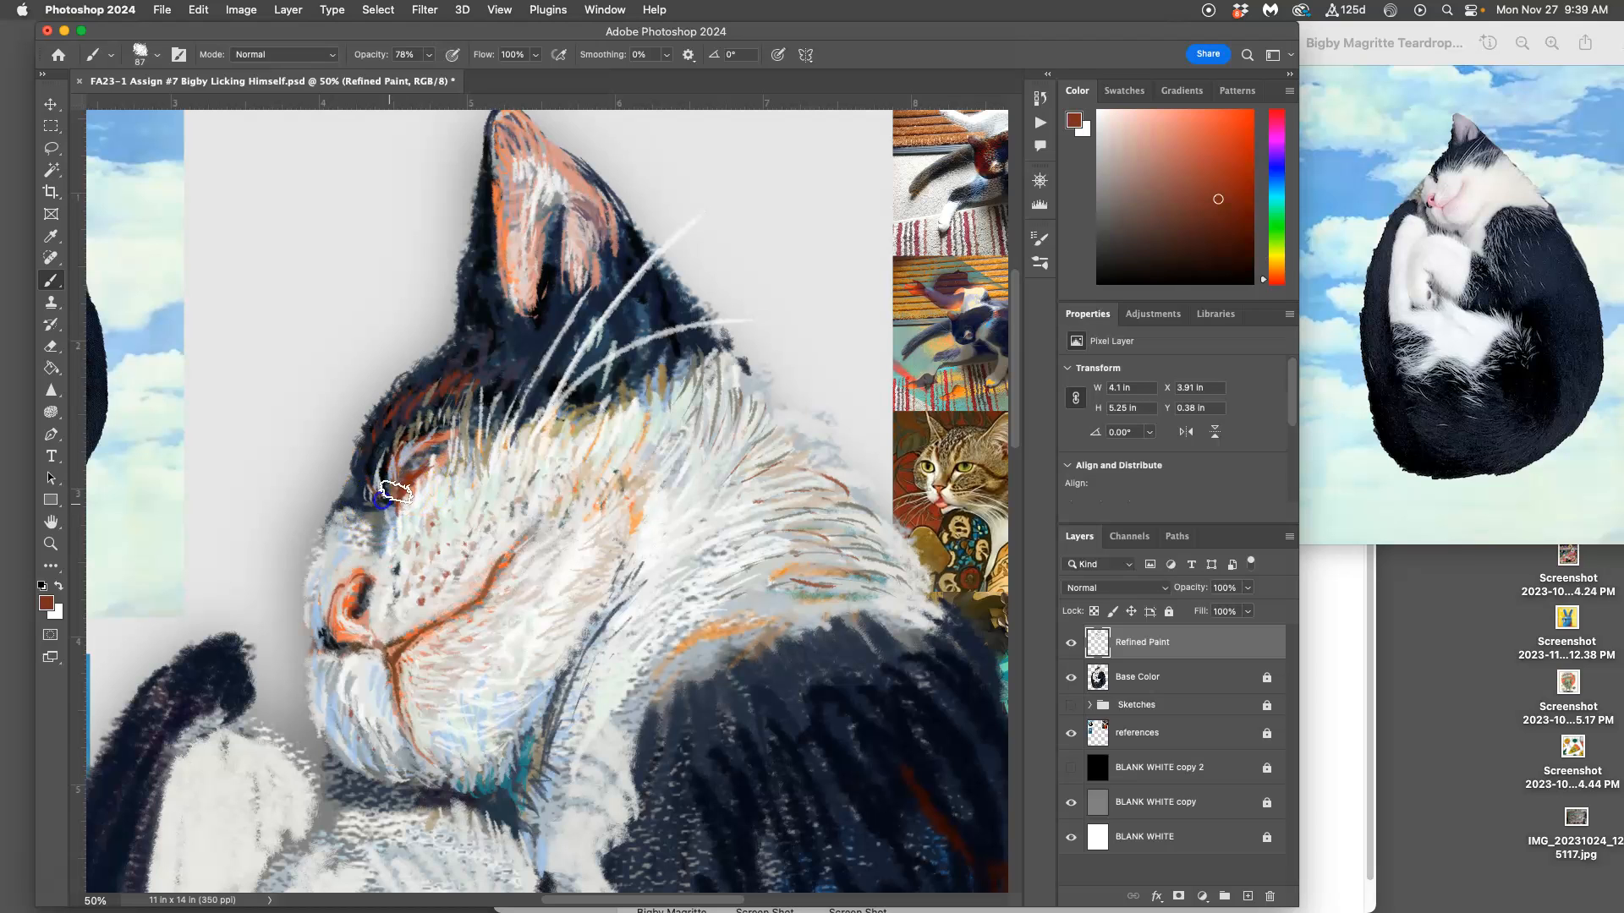
drag(366, 510, 384, 539)
alt+click(423, 452)
drag(406, 461, 432, 451)
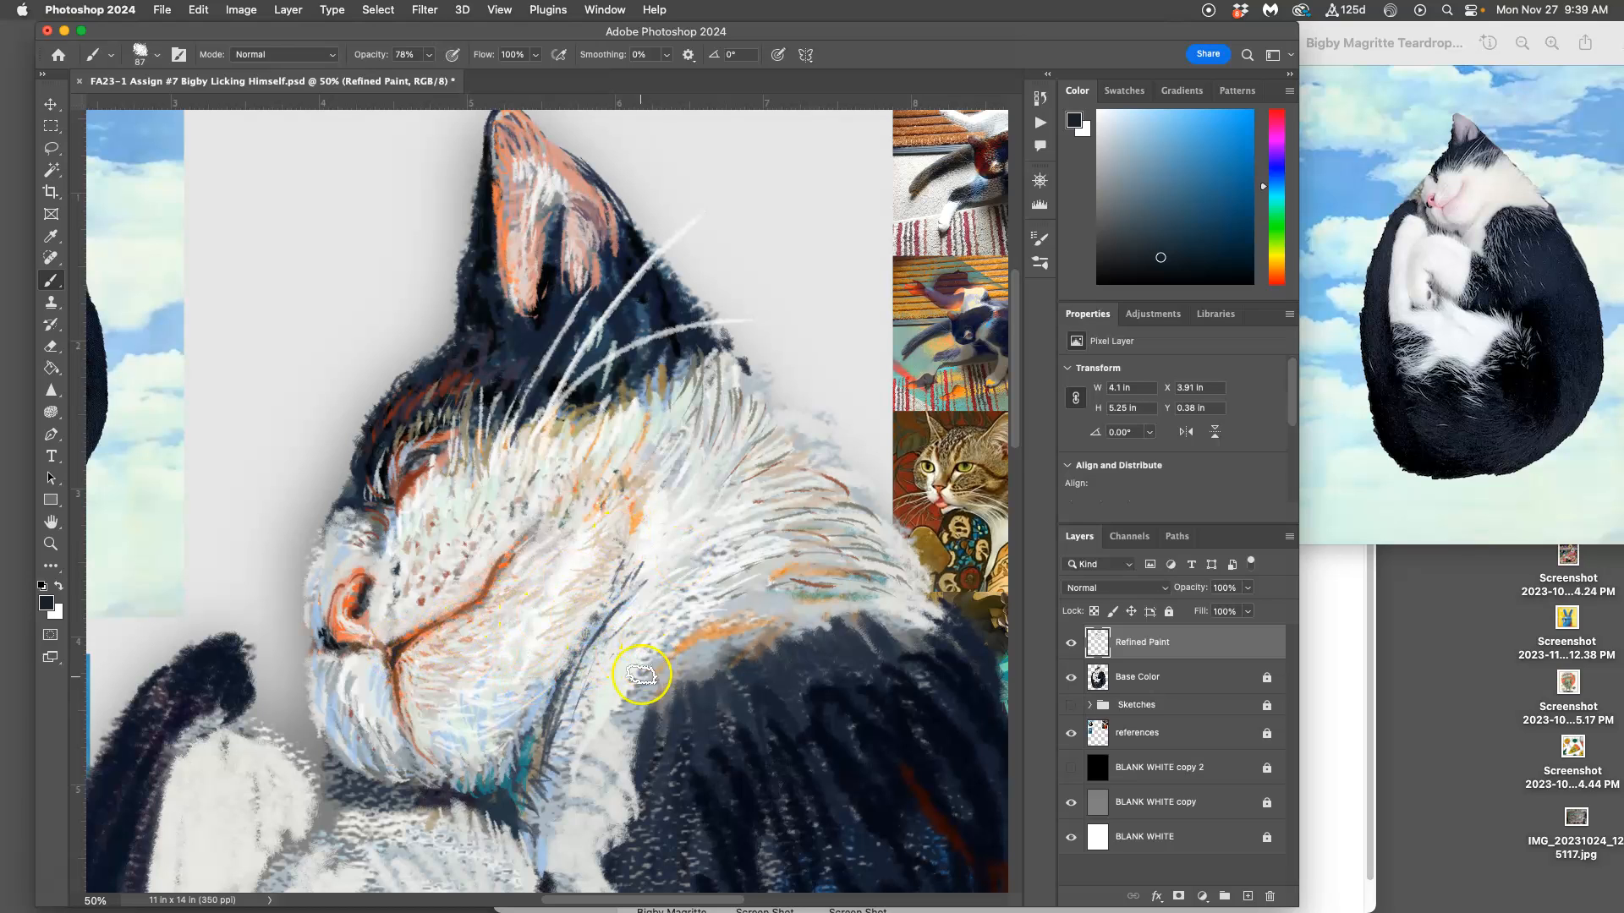
Step: Sample light gray from the fur and paint thin strokes from the white neck ruff down over the dark shoulder's upper edge
mouse_move(725, 699)
mouse_down()
mouse_move(640, 595)
mouse_move(696, 519)
mouse_move(658, 589)
mouse_up()
drag(688, 495, 707, 527)
mouse_move(744, 546)
mouse_down()
mouse_move(667, 454)
mouse_move(660, 469)
mouse_move(721, 546)
mouse_up()
alt+click(666, 461)
drag(655, 496, 687, 513)
drag(636, 555, 657, 567)
drag(568, 599, 572, 609)
drag(536, 580, 526, 610)
mouse_move(512, 561)
mouse_down()
mouse_move(507, 661)
mouse_move(522, 541)
mouse_move(591, 579)
mouse_move(582, 539)
mouse_move(633, 483)
mouse_move(661, 524)
mouse_move(589, 607)
mouse_up()
Step: Continue the light gray hair strokes down the white chest fur where it overlaps the dark body
drag(530, 628, 524, 700)
drag(500, 695, 501, 725)
drag(485, 650, 490, 723)
drag(467, 675, 461, 724)
drag(509, 800, 525, 826)
mouse_move(488, 773)
mouse_down()
mouse_move(529, 809)
mouse_move(543, 869)
mouse_move(537, 802)
mouse_up()
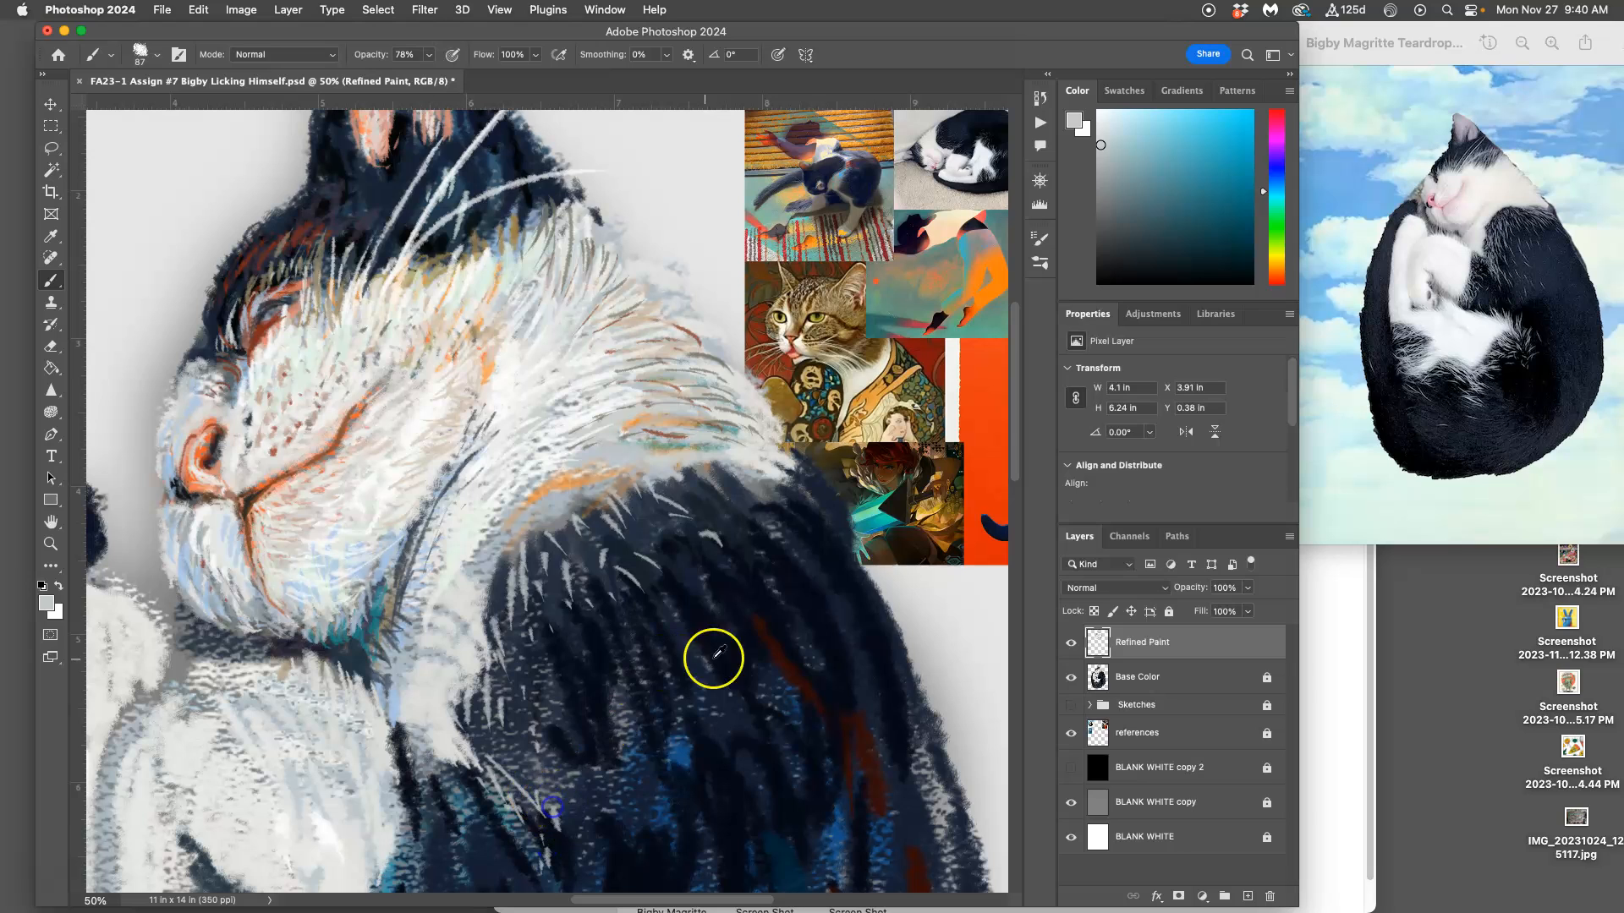
Step: Sample near-black navy and dark brown from the body and reference images, and paint fur strokes across the upper shoulder
alt+click(812, 592)
click(592, 668)
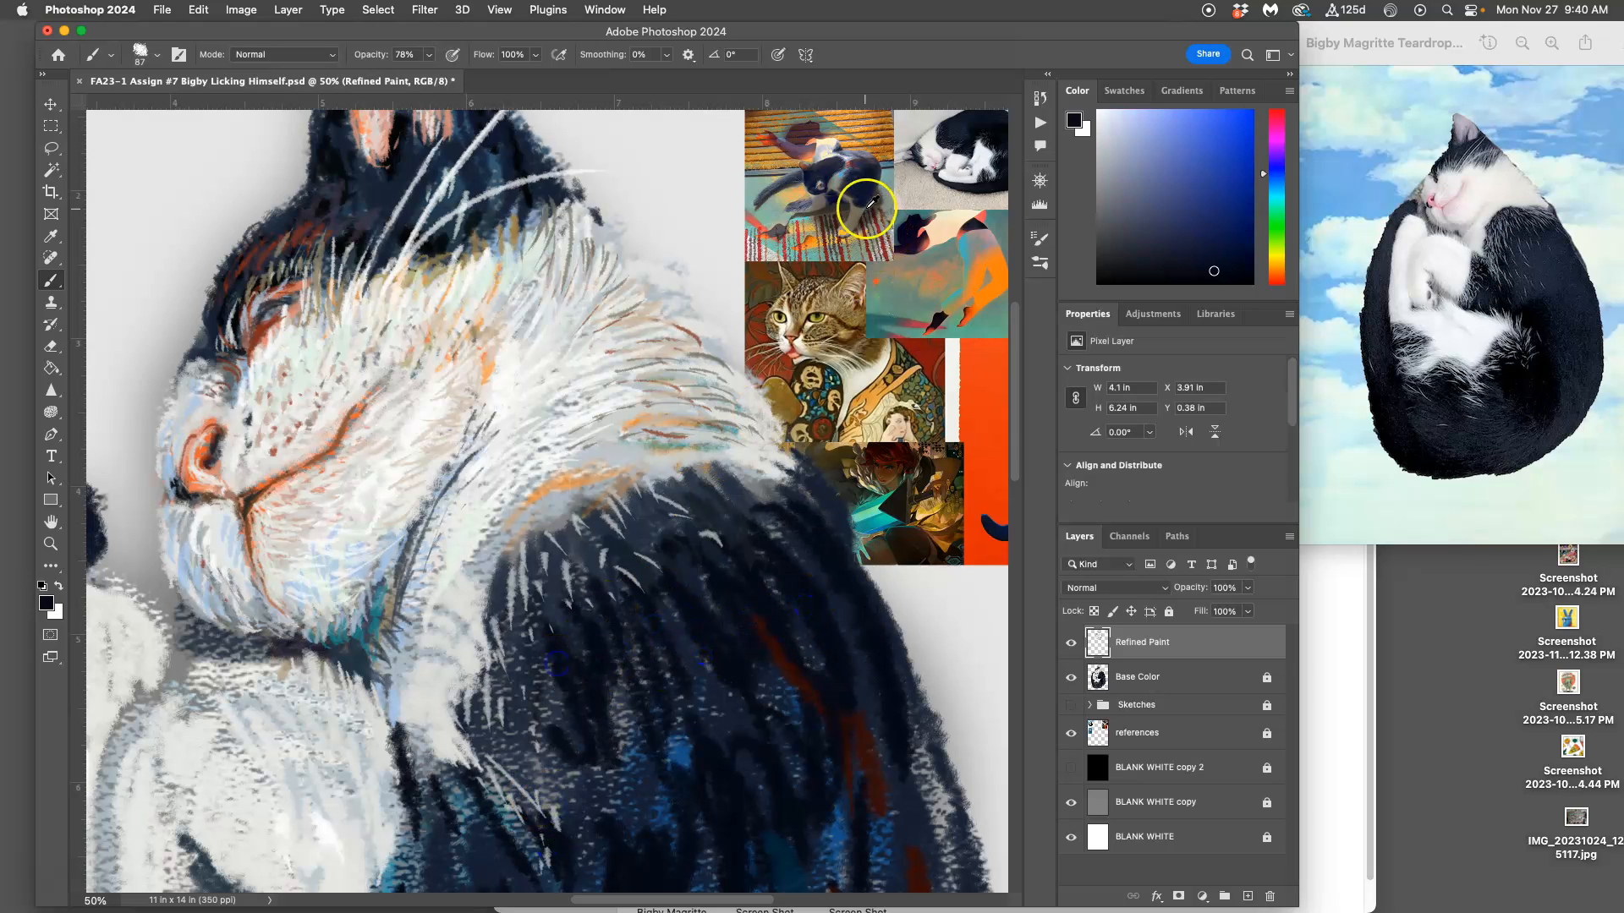
alt+click(943, 172)
mouse_move(656, 577)
mouse_down()
mouse_move(611, 575)
mouse_move(555, 565)
mouse_move(622, 592)
mouse_move(697, 485)
mouse_move(778, 552)
mouse_move(774, 471)
mouse_move(810, 561)
mouse_move(761, 571)
mouse_move(732, 639)
mouse_up()
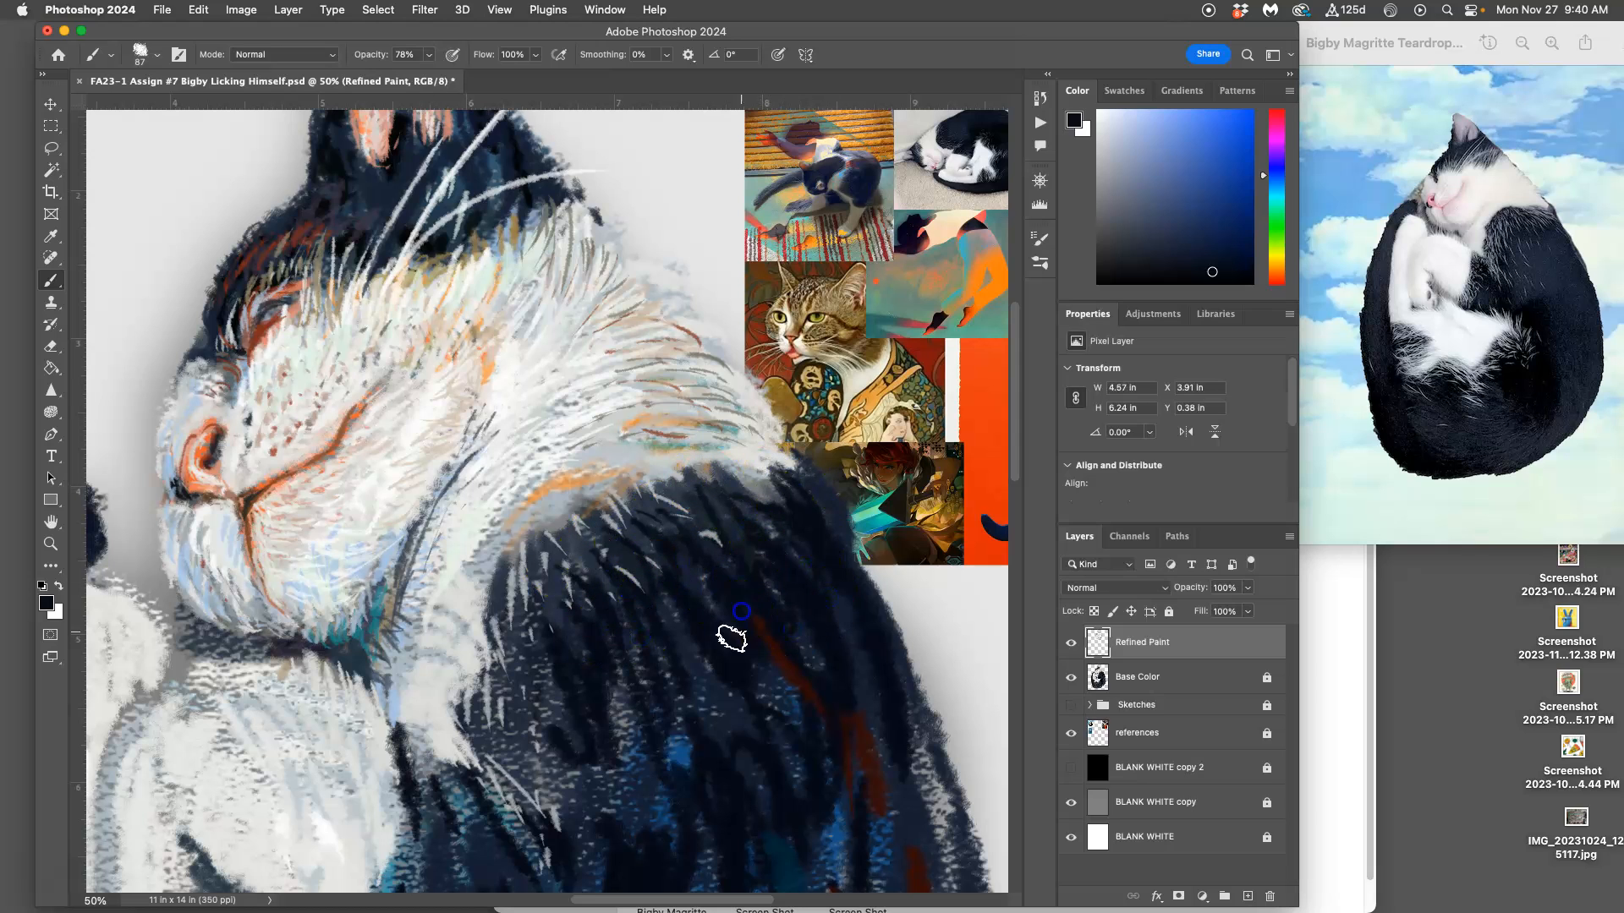
alt+click(897, 506)
mouse_move(751, 552)
mouse_down()
mouse_move(740, 519)
mouse_move(757, 511)
mouse_move(765, 550)
mouse_move(674, 604)
mouse_move(686, 728)
mouse_move(729, 743)
mouse_up()
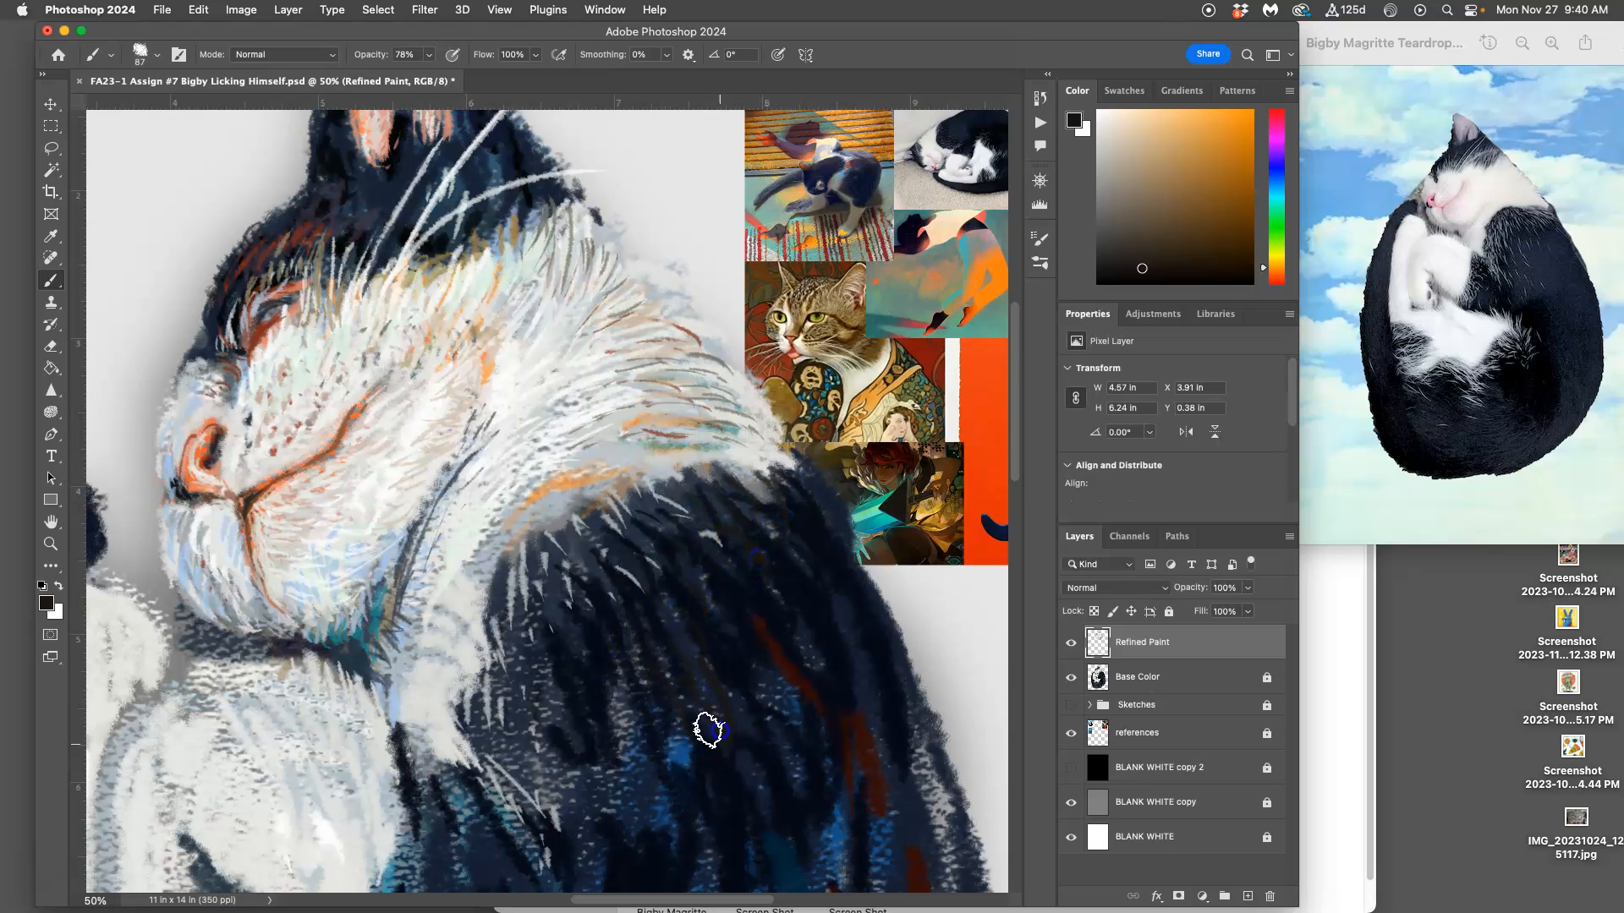
Step: Sample colors from the reference collage, including teal, and paint short fur strokes along the top and outer edge of the shoulder
alt+click(791, 364)
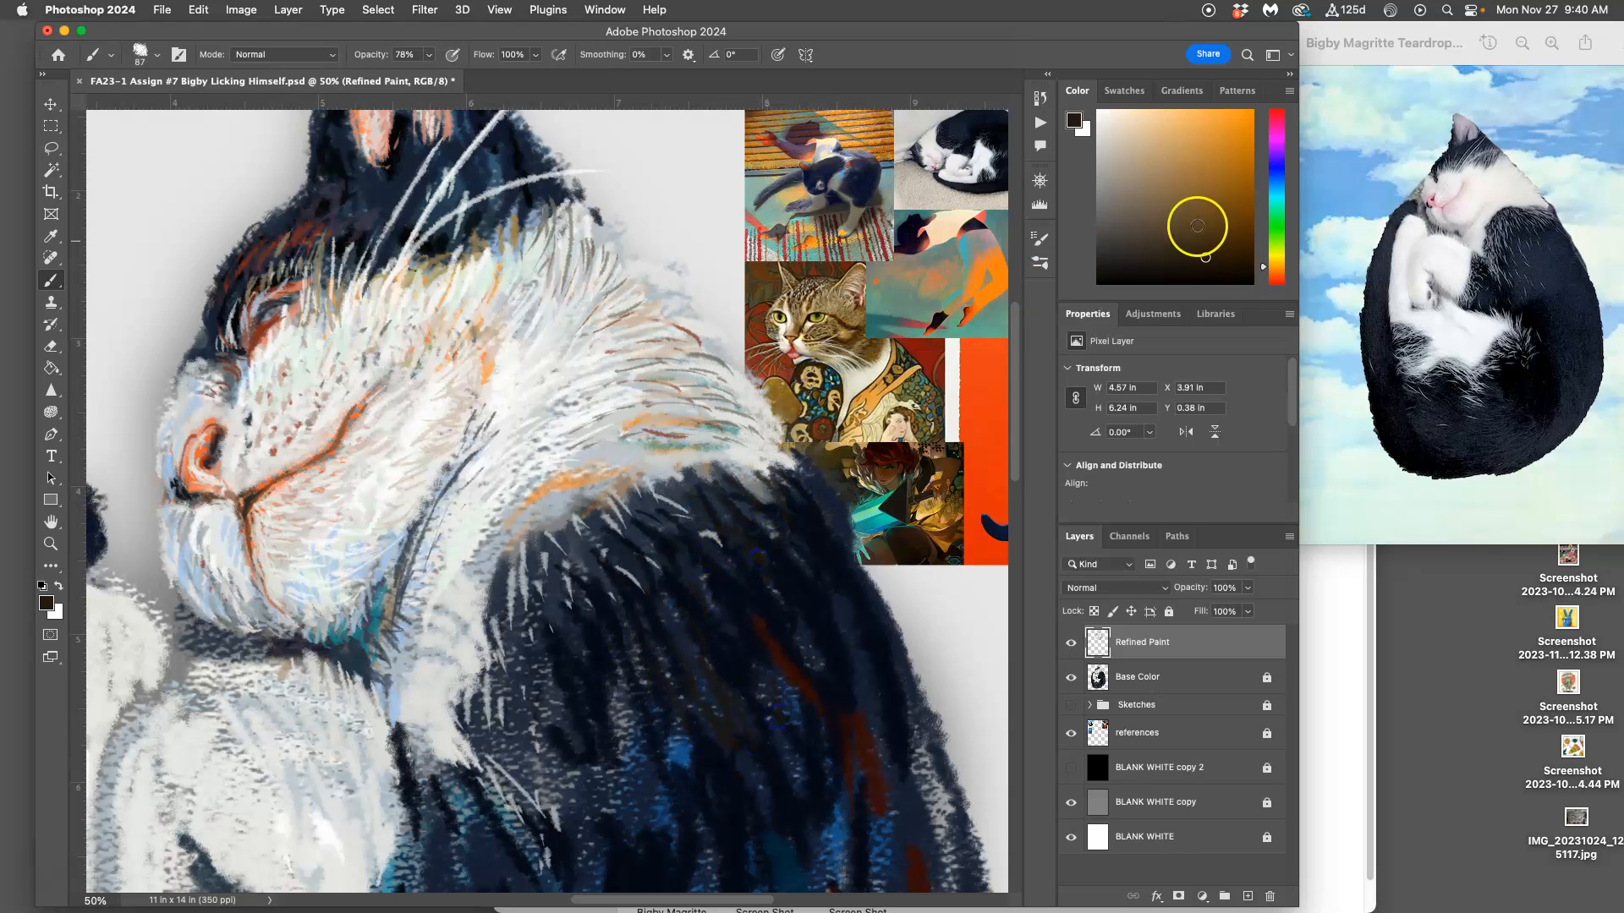
alt+click(815, 404)
mouse_move(736, 617)
mouse_down()
mouse_move(732, 554)
mouse_move(764, 576)
mouse_up()
drag(767, 521, 793, 571)
drag(793, 522, 820, 564)
mouse_move(700, 583)
mouse_down()
mouse_move(728, 609)
mouse_move(688, 619)
mouse_move(722, 559)
mouse_up()
drag(742, 508, 742, 508)
drag(833, 585, 852, 651)
alt+click(869, 518)
drag(802, 502, 823, 541)
drag(776, 461, 799, 488)
drag(828, 588, 835, 611)
Step: Paint teal fur strokes through the lower middle of the dark shoulder
mouse_move(780, 615)
mouse_down()
mouse_move(793, 635)
mouse_move(729, 659)
mouse_up()
drag(709, 693, 715, 700)
drag(698, 760, 744, 817)
mouse_move(710, 708)
mouse_down()
mouse_move(737, 774)
mouse_move(751, 768)
mouse_up()
drag(765, 774, 764, 815)
drag(609, 771, 630, 813)
mouse_move(621, 676)
mouse_down()
mouse_move(617, 700)
mouse_move(664, 748)
mouse_up()
drag(618, 761, 634, 819)
Step: Paint more teal fur strokes over the shoulder beside the white chest fur
drag(592, 732, 613, 778)
drag(575, 740, 592, 812)
drag(554, 683, 562, 734)
mouse_move(532, 738)
mouse_down()
mouse_move(535, 768)
mouse_move(507, 670)
mouse_move(554, 731)
mouse_up()
mouse_move(575, 643)
mouse_down()
mouse_move(591, 700)
mouse_move(613, 711)
mouse_up()
drag(579, 598, 597, 634)
drag(671, 599, 680, 657)
drag(620, 600, 658, 711)
Step: Sample dark navy and a dark brown from the reference collage, and paint fur strokes between and over the teal ones
drag(779, 618, 793, 631)
alt+click(807, 658)
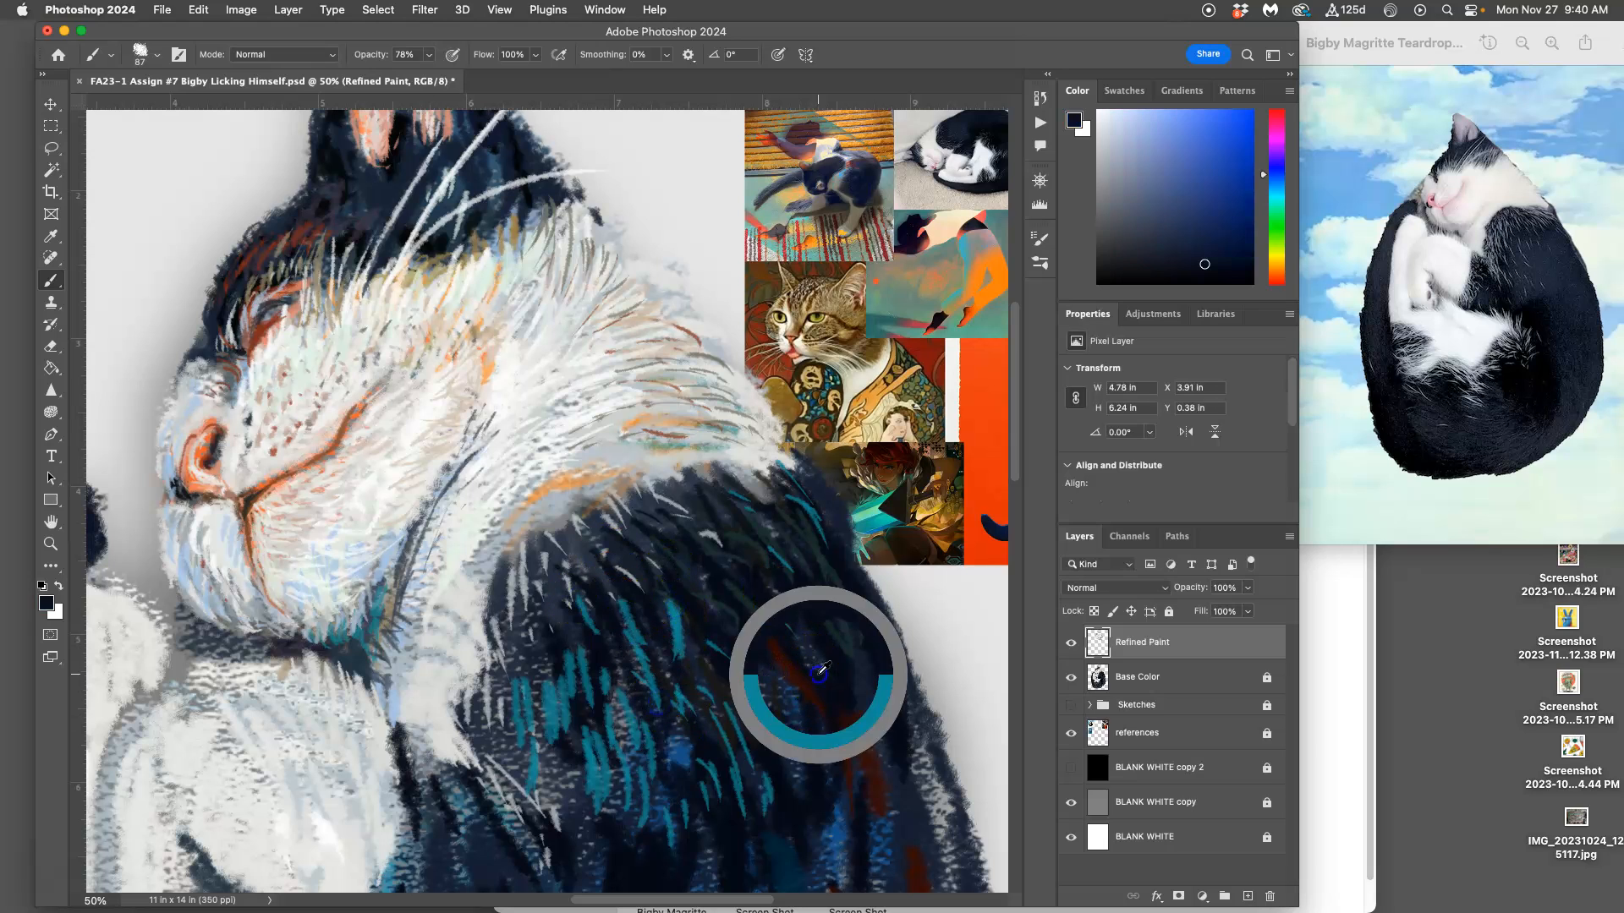
alt+click(826, 551)
drag(625, 598, 636, 662)
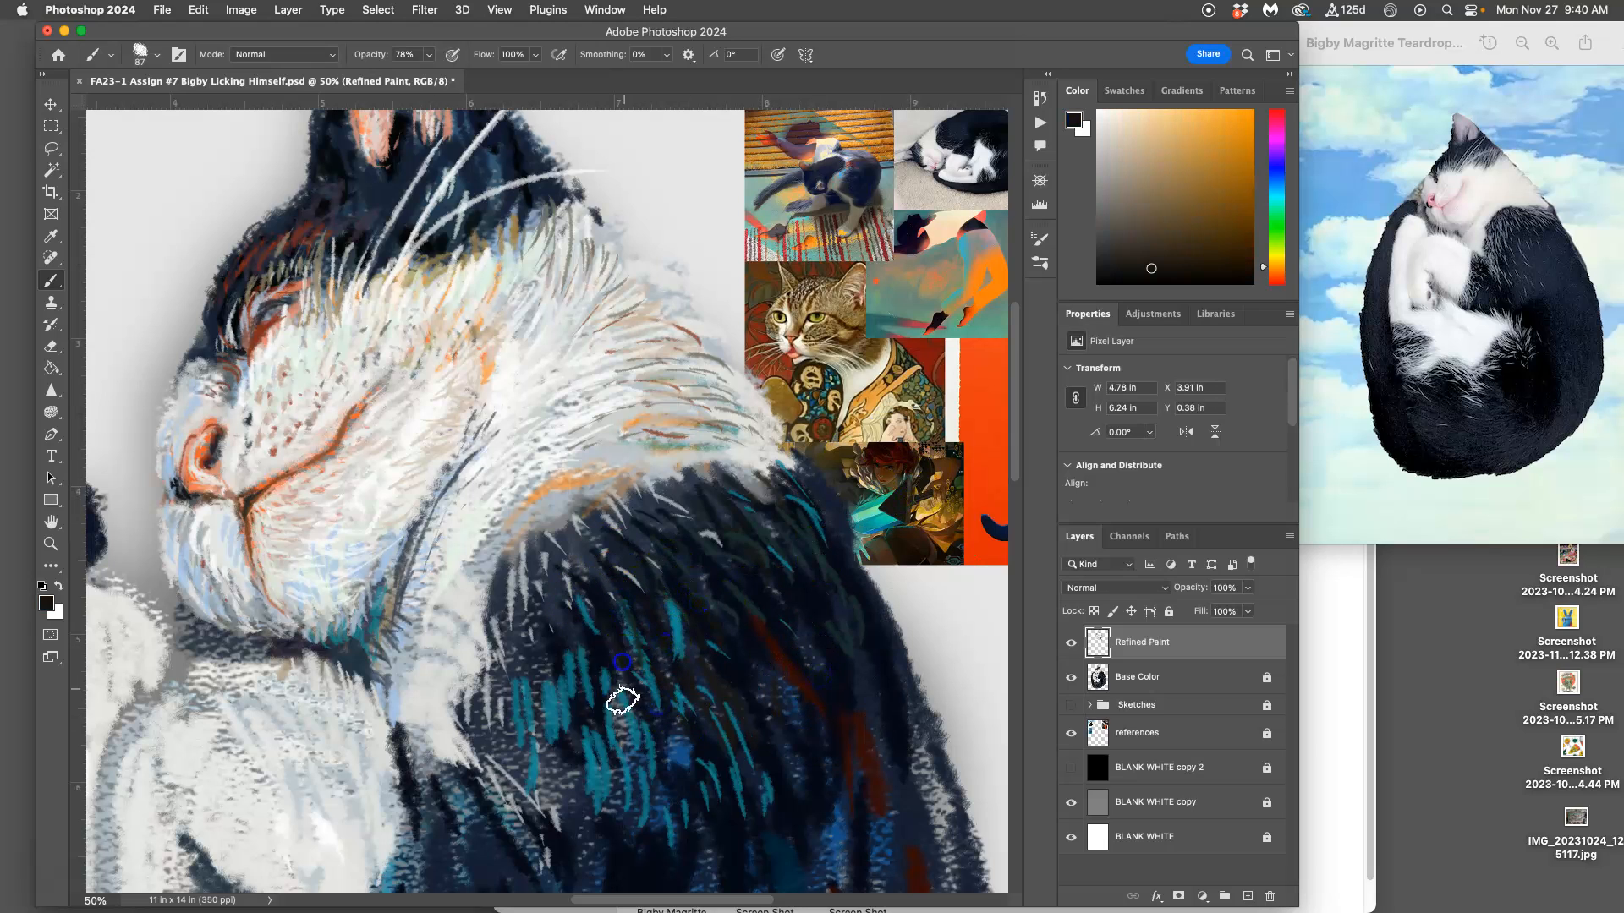
drag(550, 611, 562, 707)
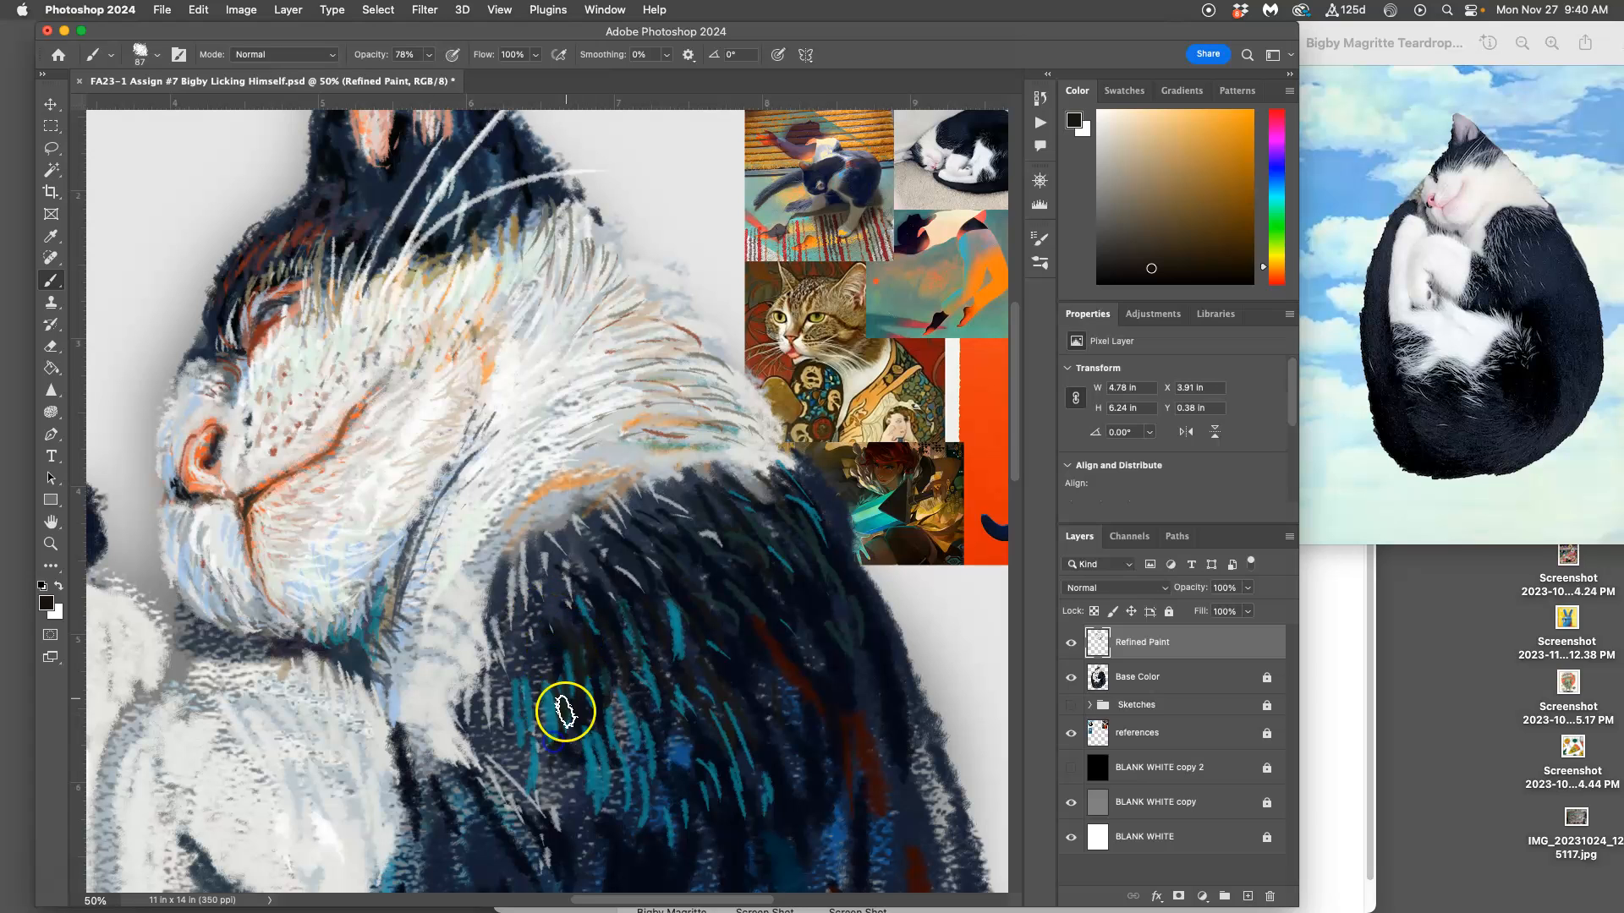
drag(687, 650, 699, 689)
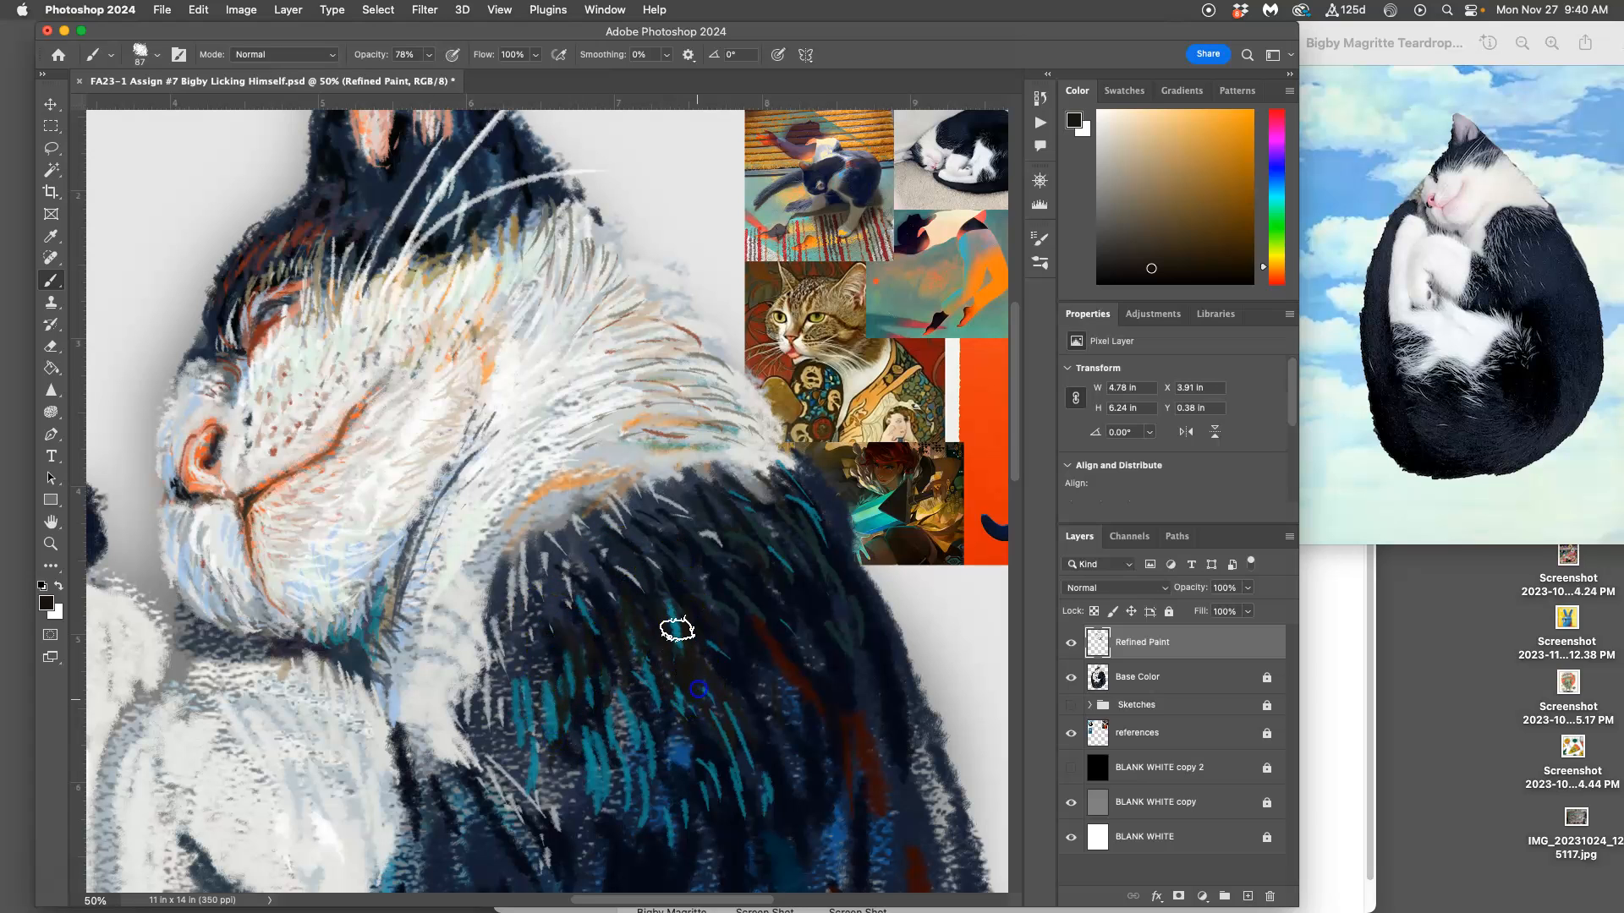
drag(674, 638, 717, 661)
mouse_move(807, 585)
mouse_down()
mouse_move(840, 645)
mouse_move(793, 667)
mouse_move(796, 625)
mouse_move(778, 653)
mouse_move(787, 719)
mouse_up()
Step: Check the strokes without the Base Color layer, restore it, and paint more dark brown strokes over the lower shoulder's teal fur
click(1071, 677)
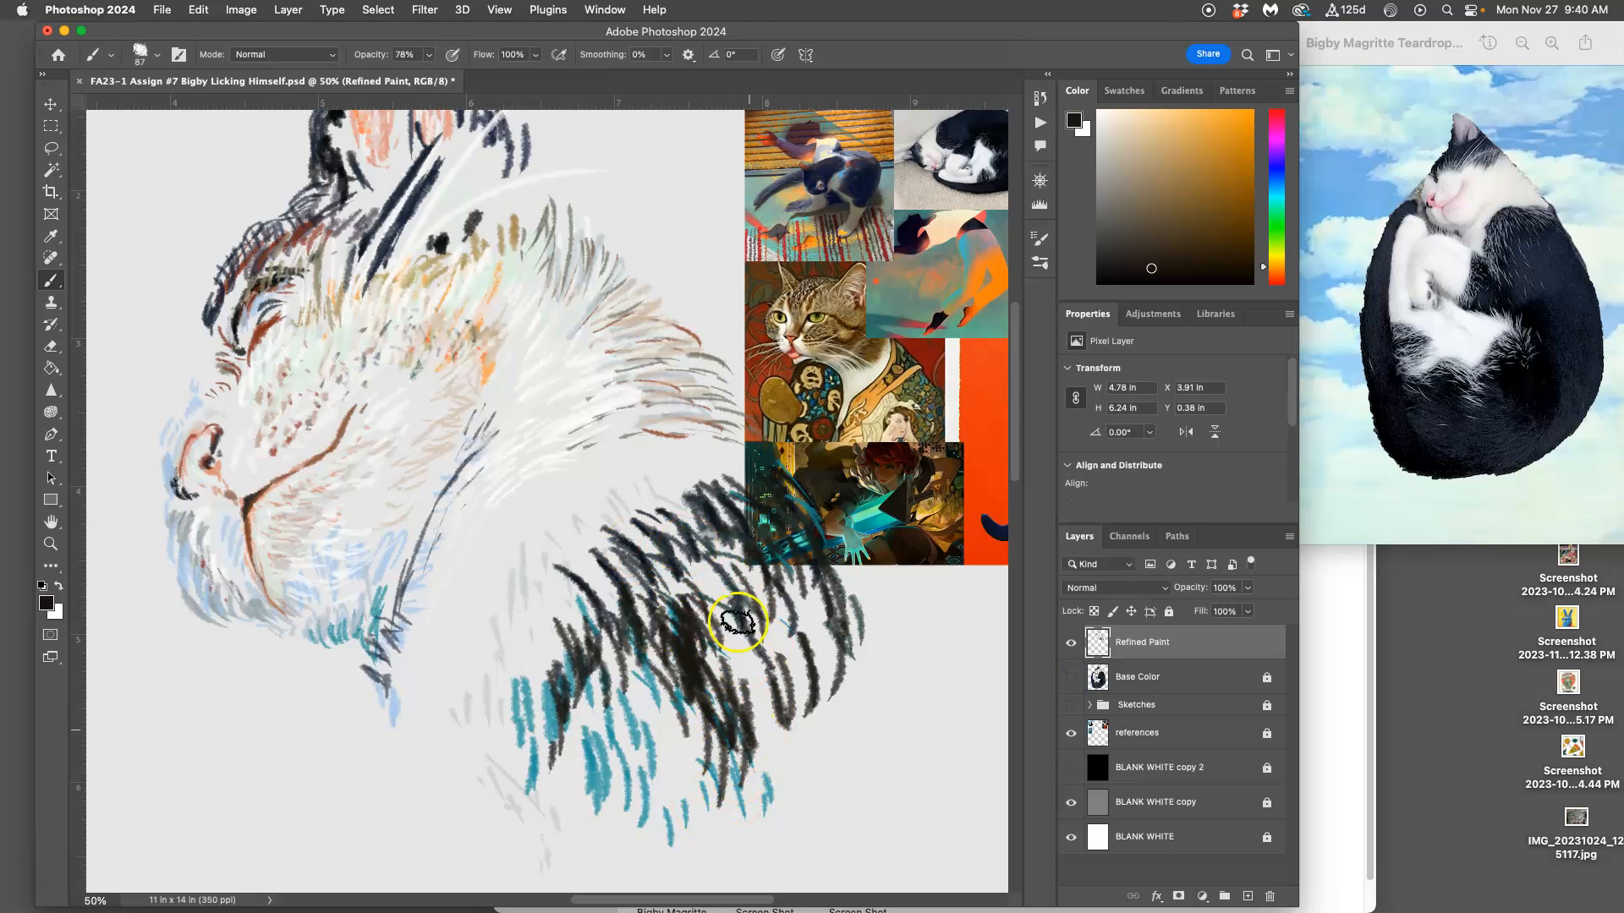
click(1071, 678)
drag(841, 714, 620, 606)
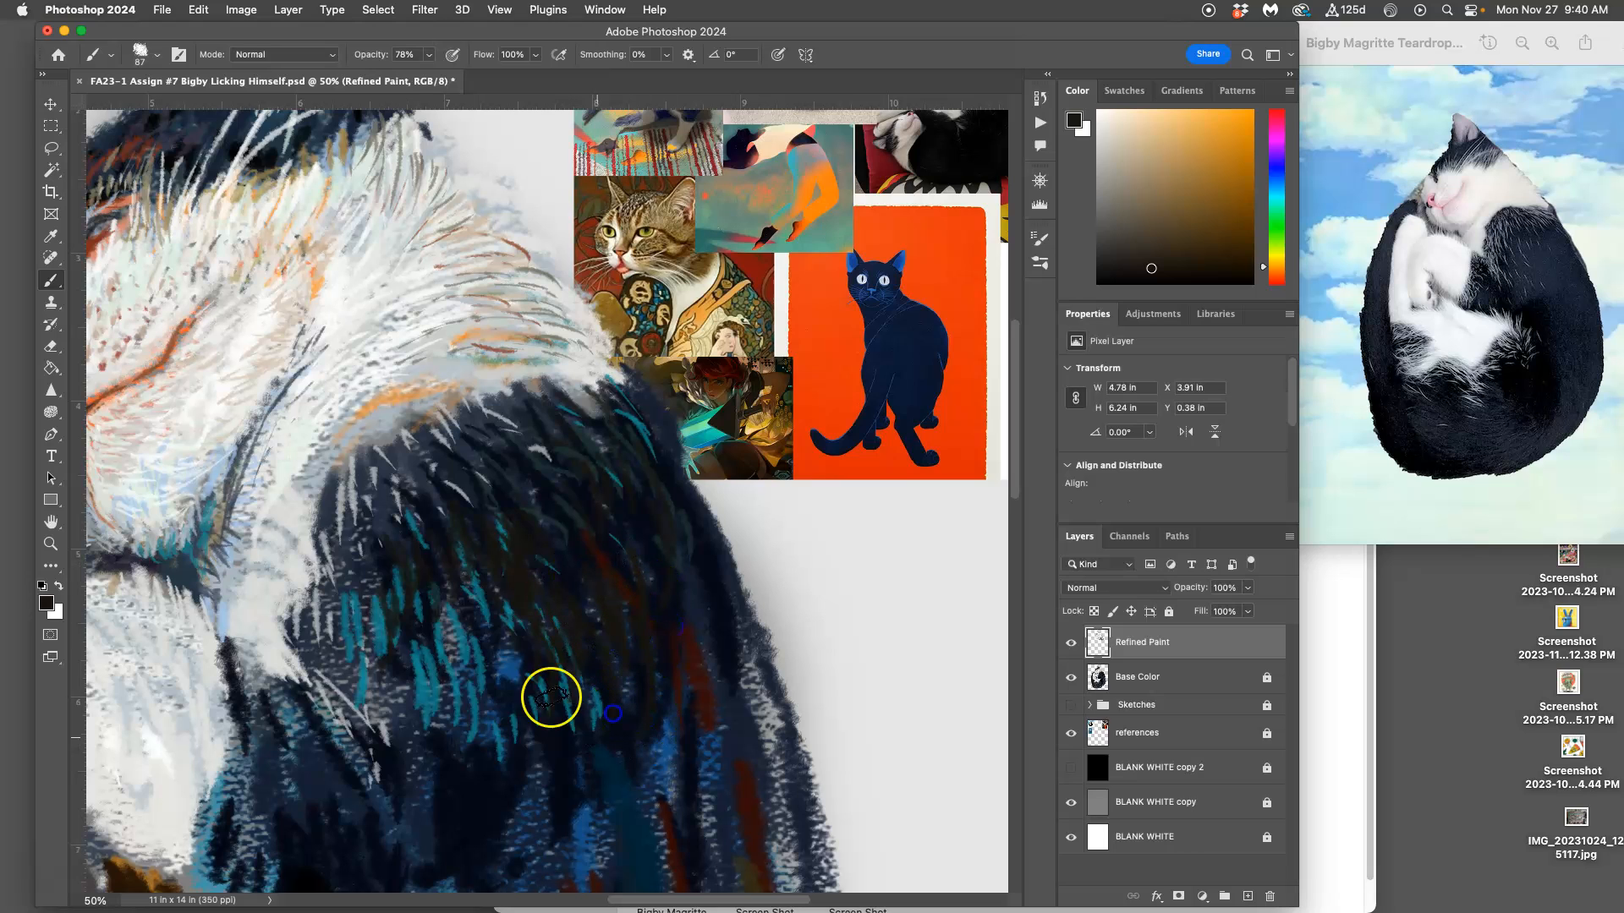
drag(382, 631, 385, 715)
drag(387, 647, 403, 565)
drag(362, 612, 368, 673)
drag(347, 616, 359, 652)
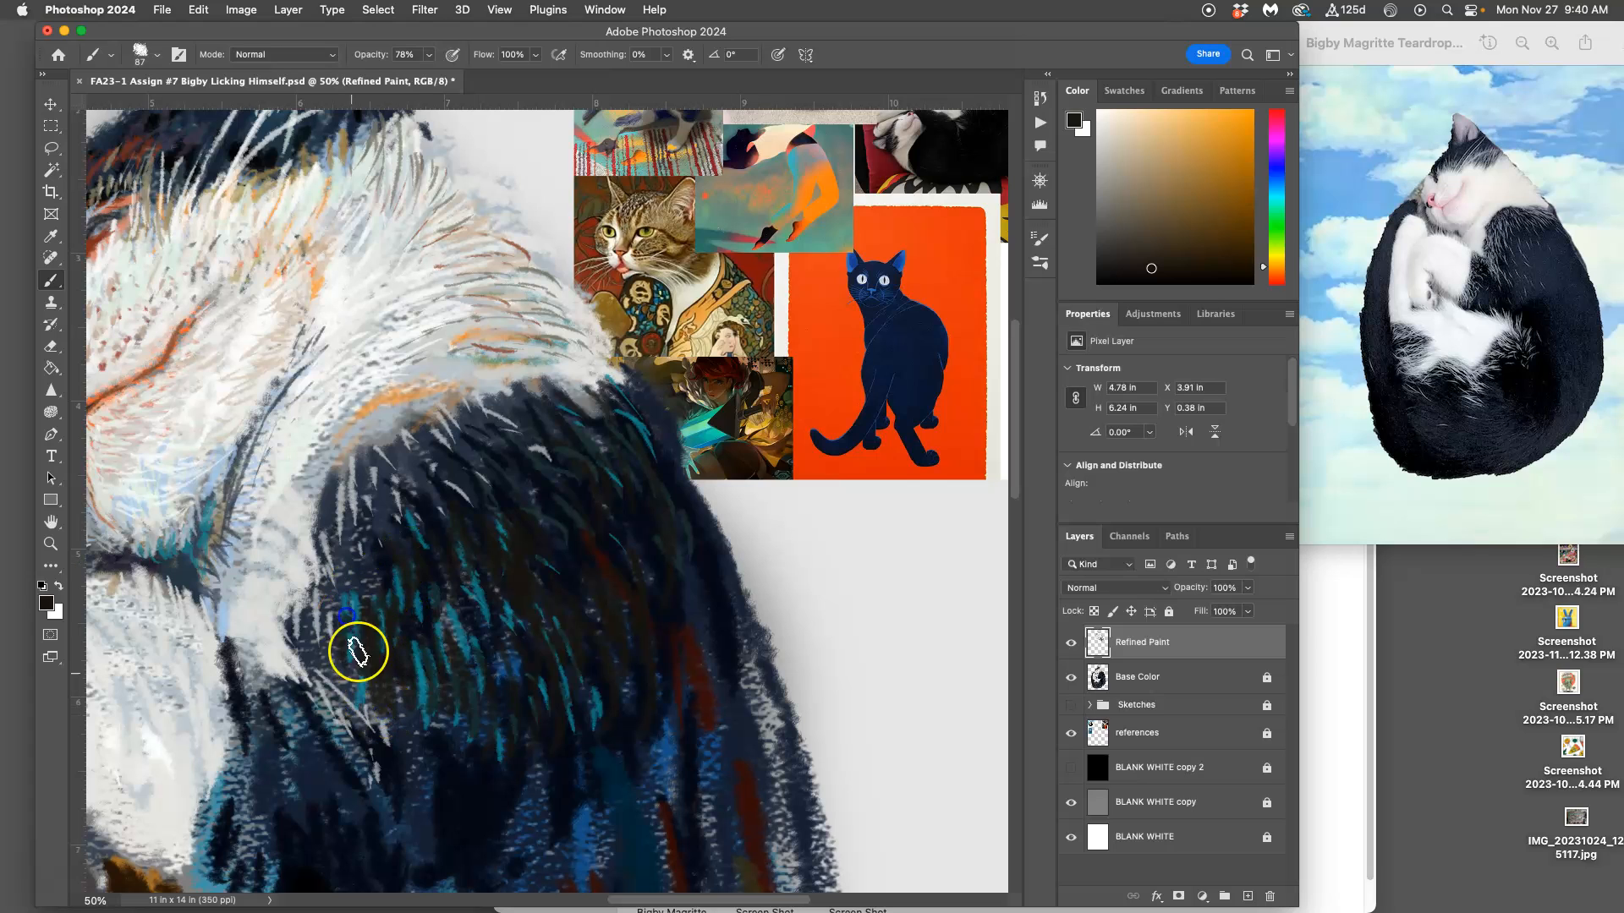
Step: Sample peach and light gray from the neck fur and paint strokes along the ruff's edge above the dark shoulder
alt+click(478, 558)
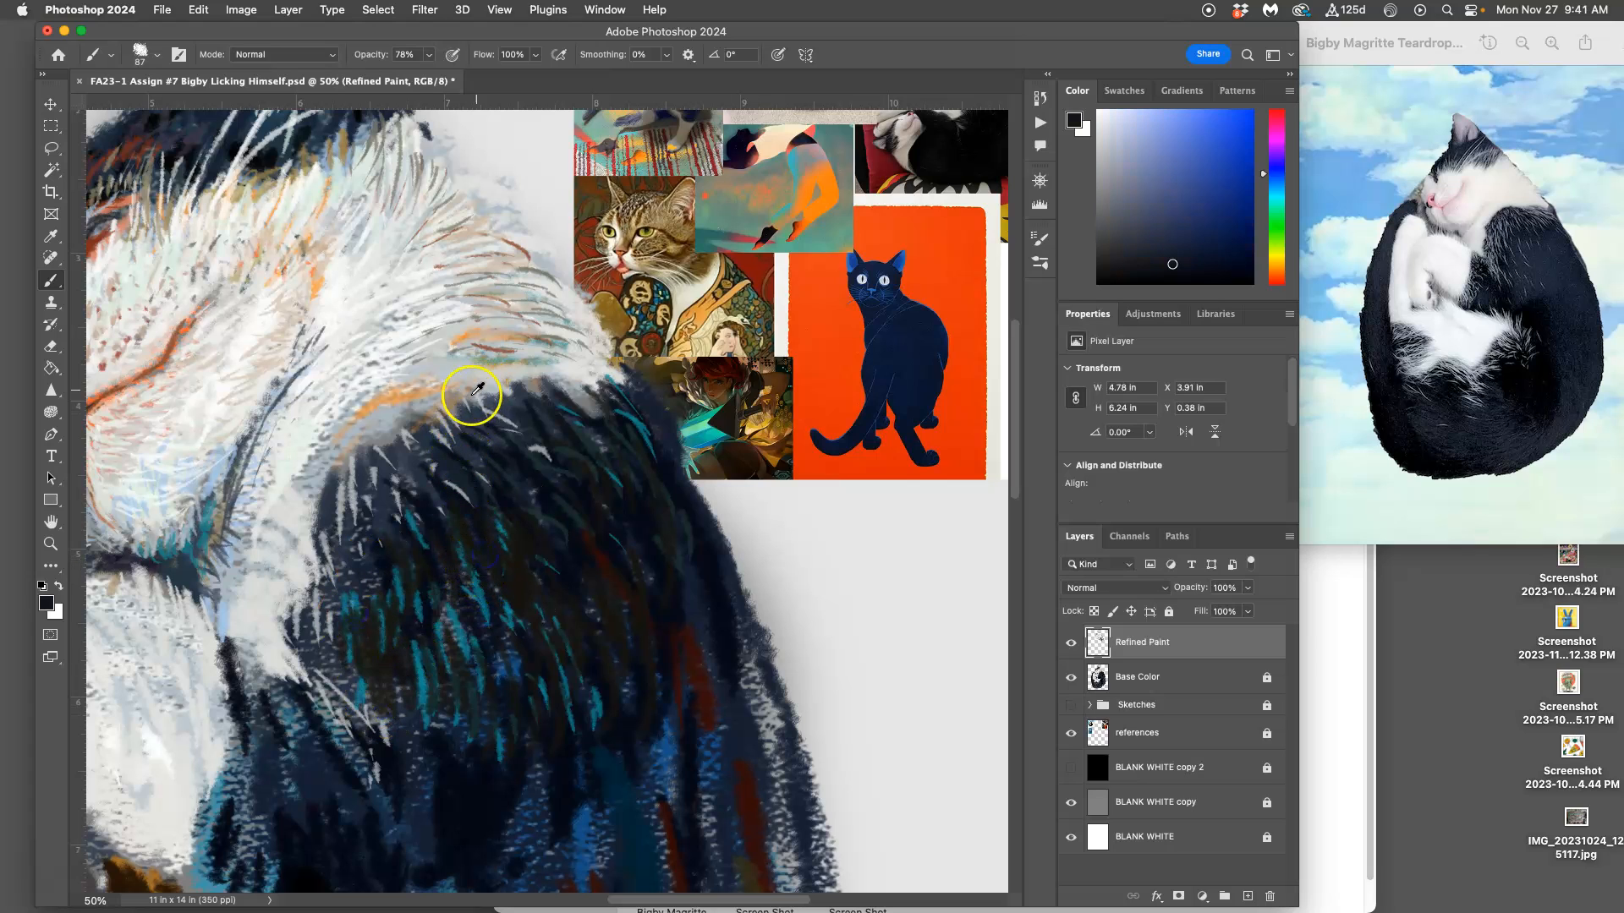
alt+click(438, 395)
drag(438, 389, 386, 397)
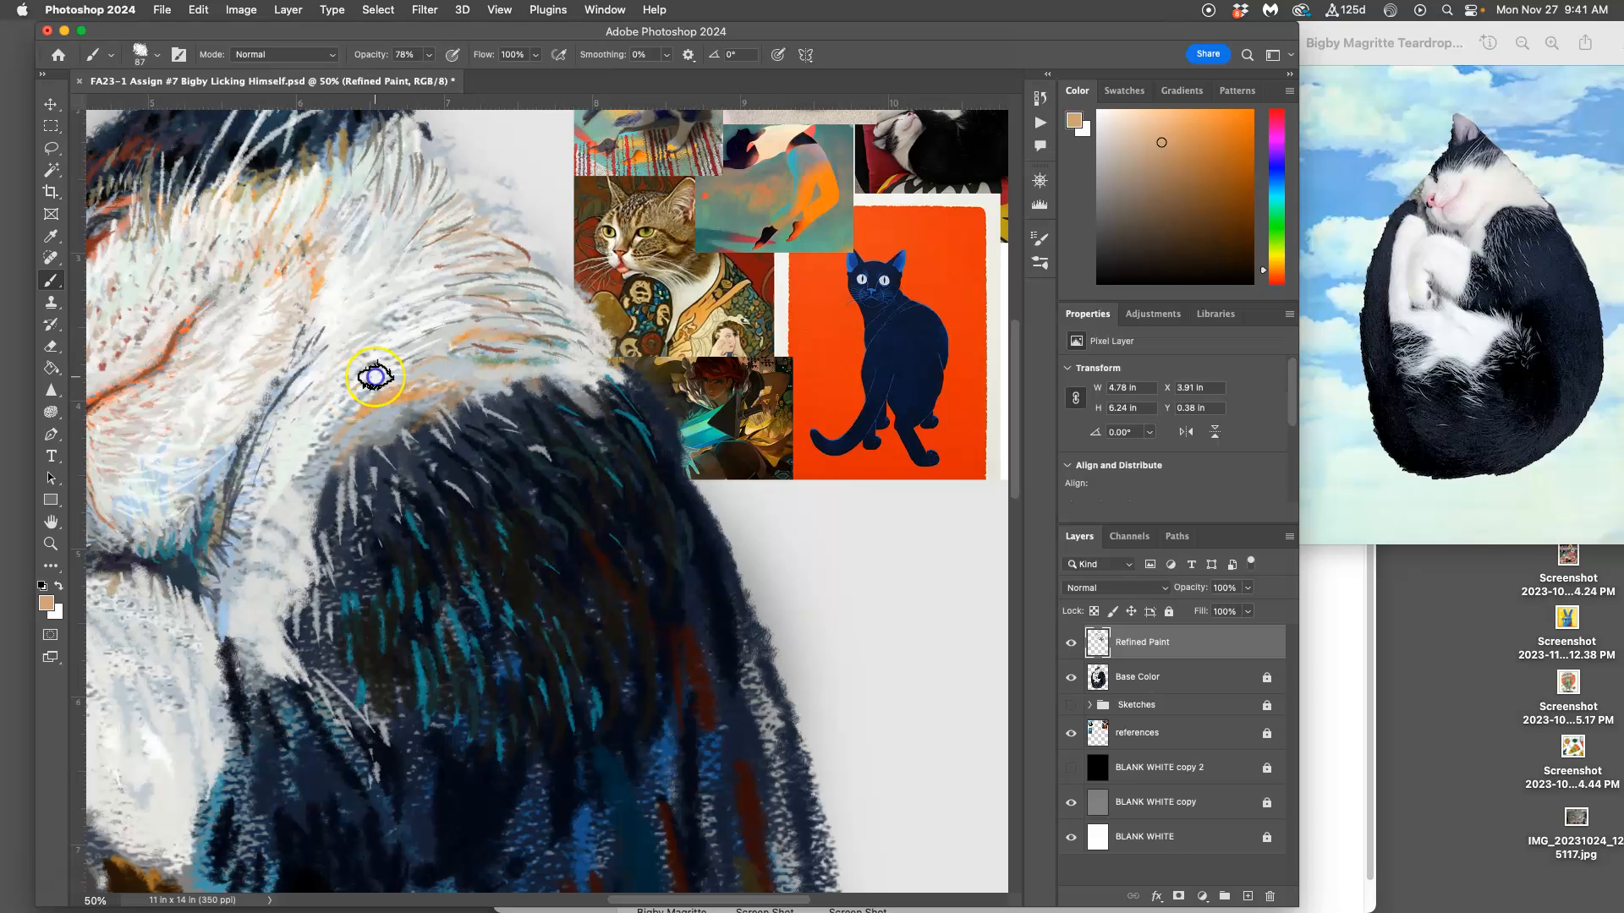
alt+click(364, 413)
mouse_move(363, 414)
mouse_down()
mouse_move(435, 375)
mouse_move(428, 414)
mouse_move(457, 401)
mouse_move(508, 321)
mouse_up()
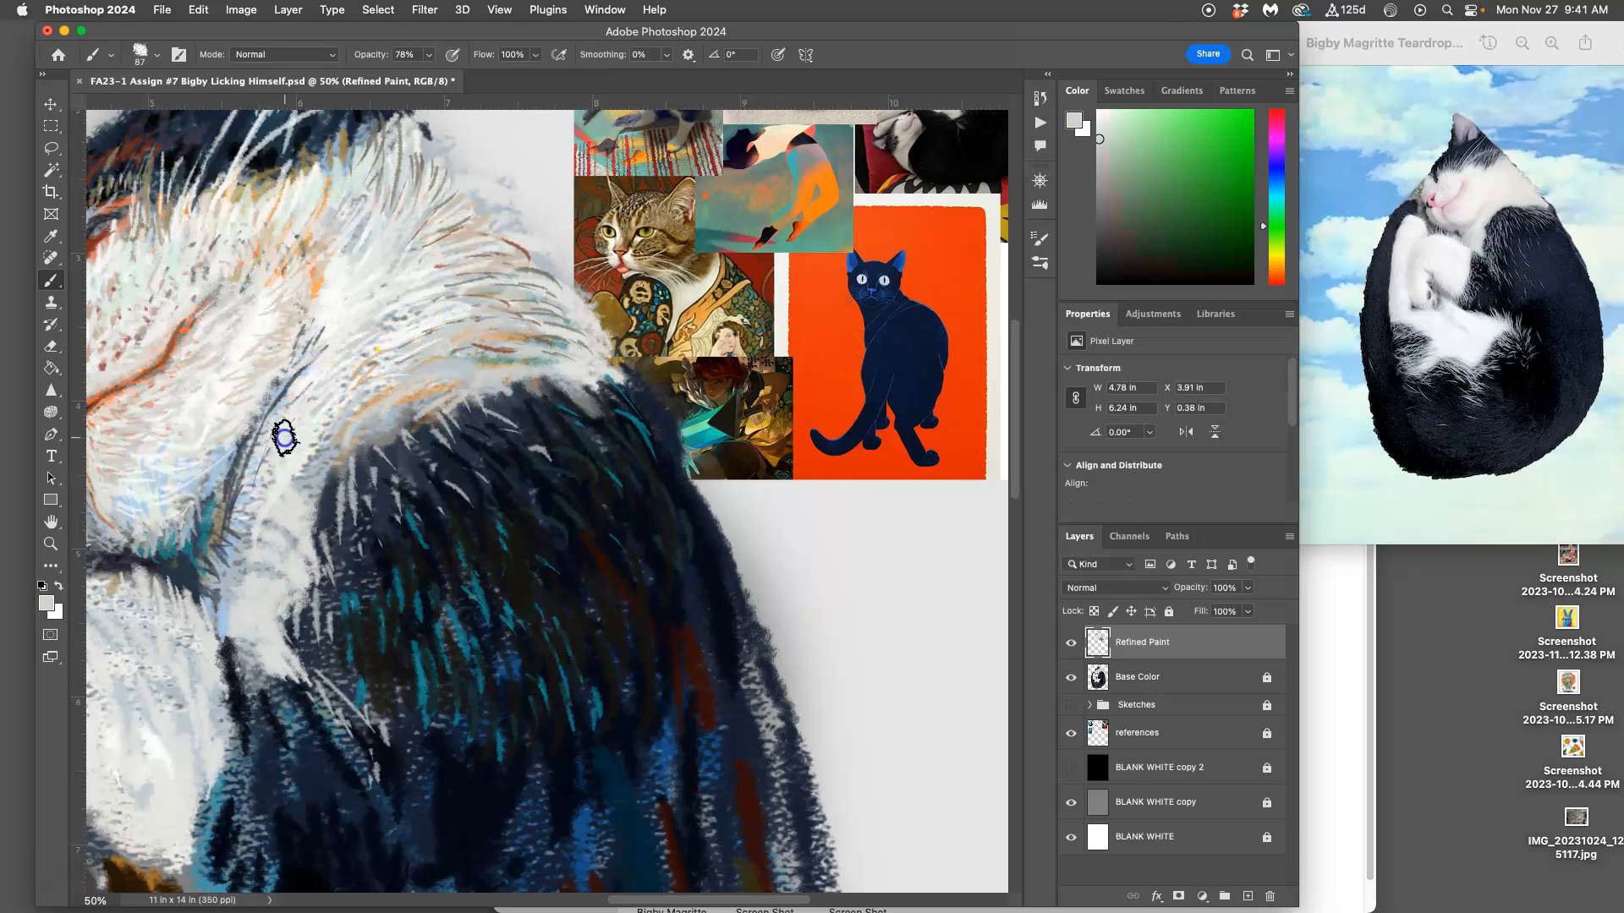
Step: Display the Navigator to show the whole-canvas overview
alt+click(933, 142)
click(604, 9)
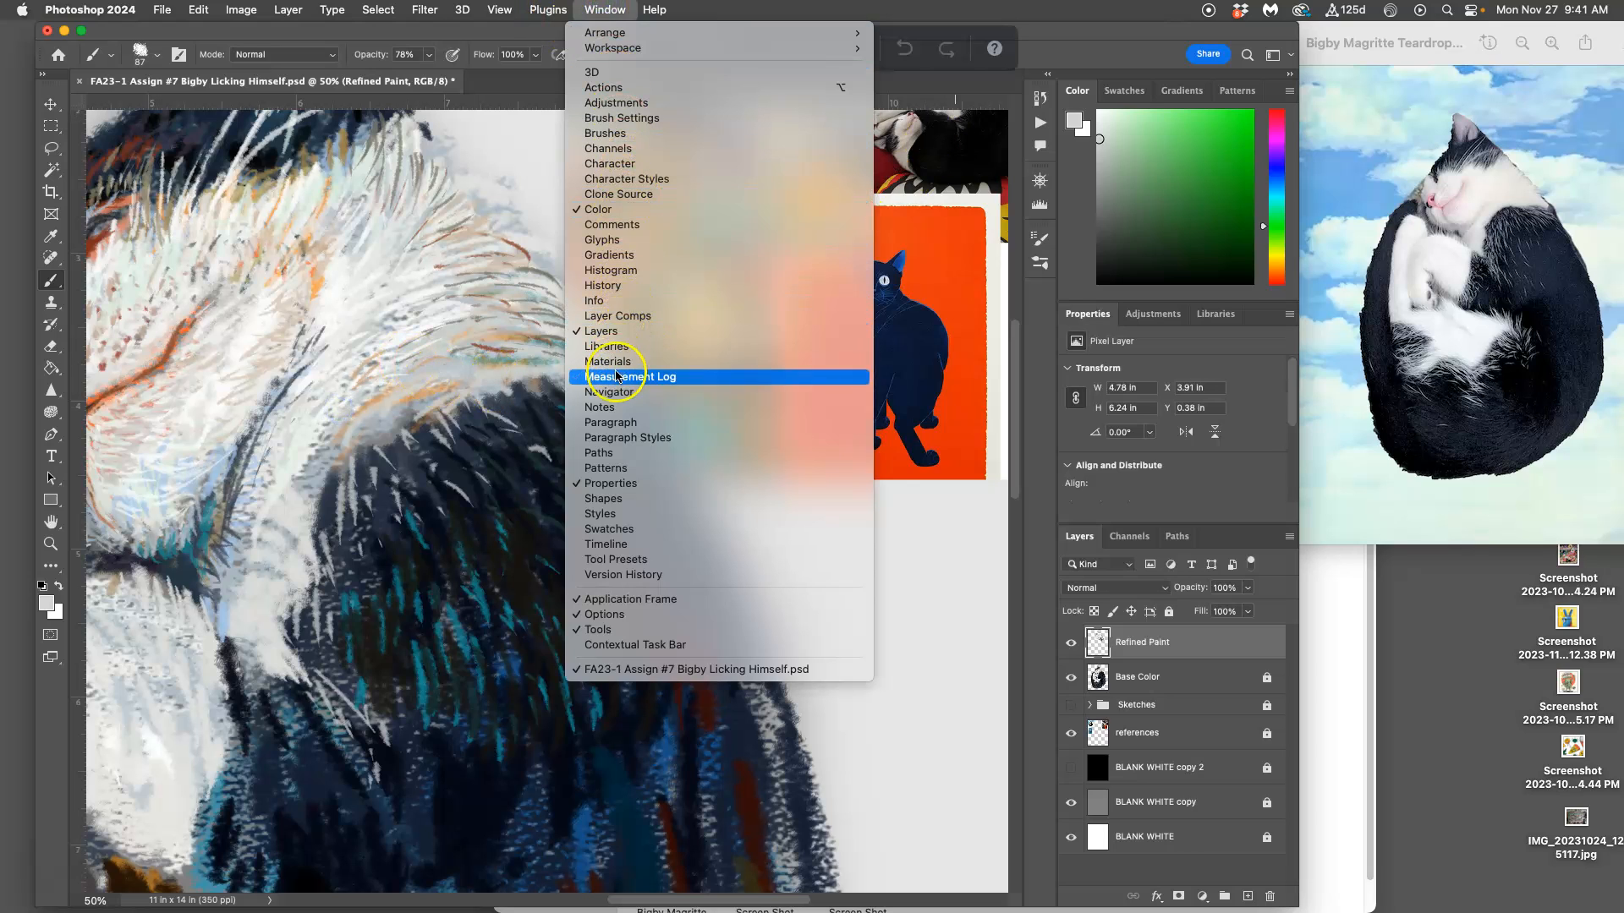
click(1044, 180)
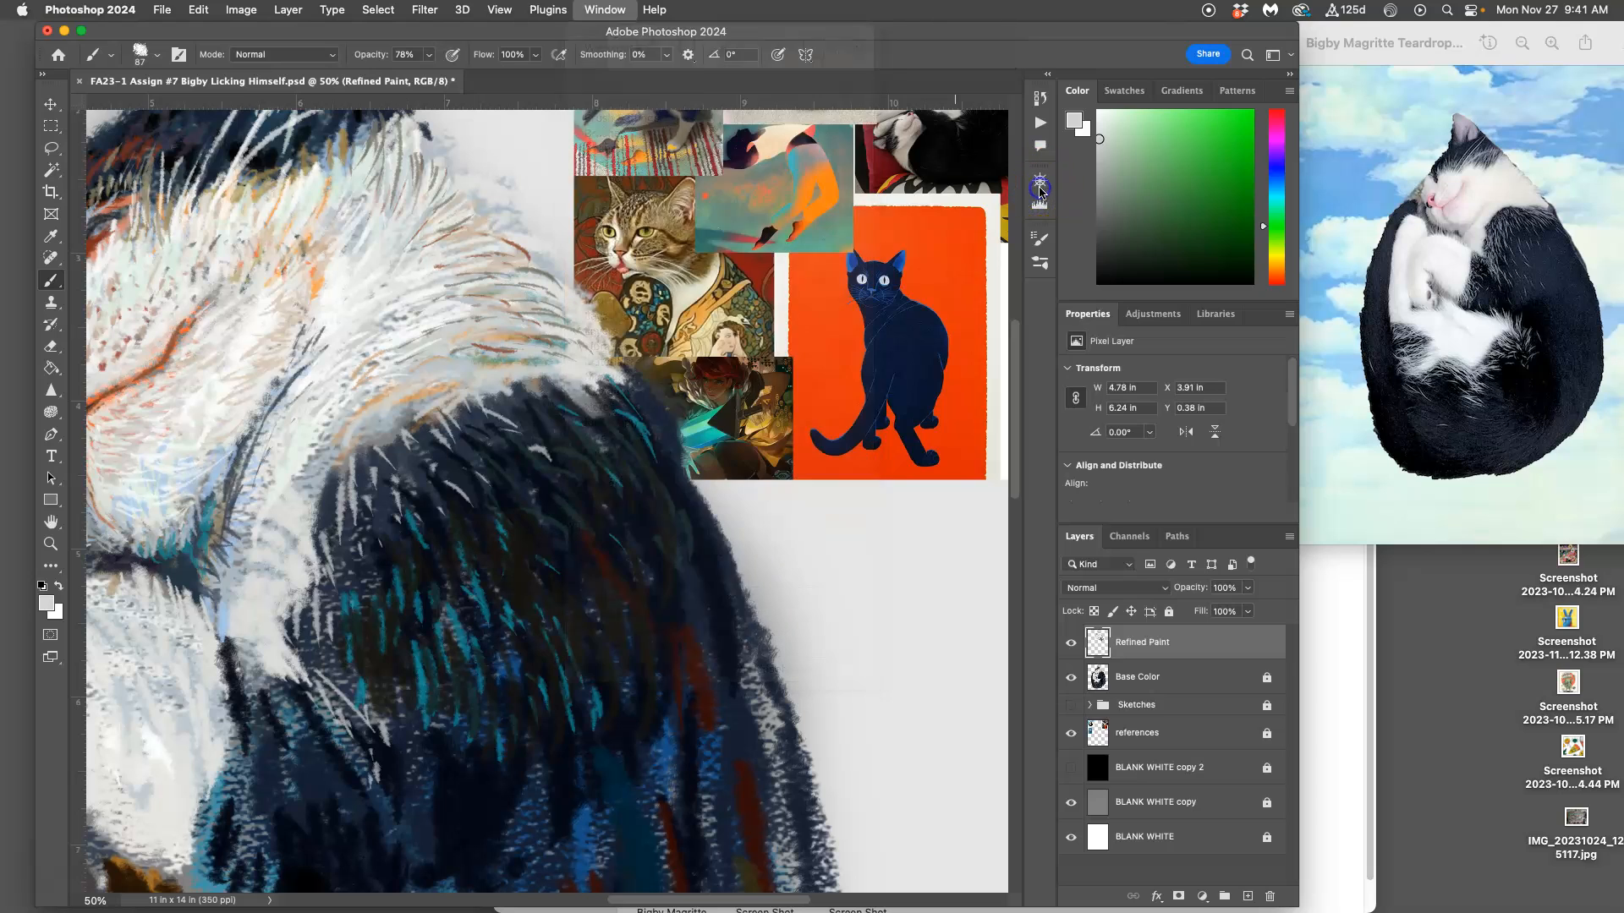
click(1041, 181)
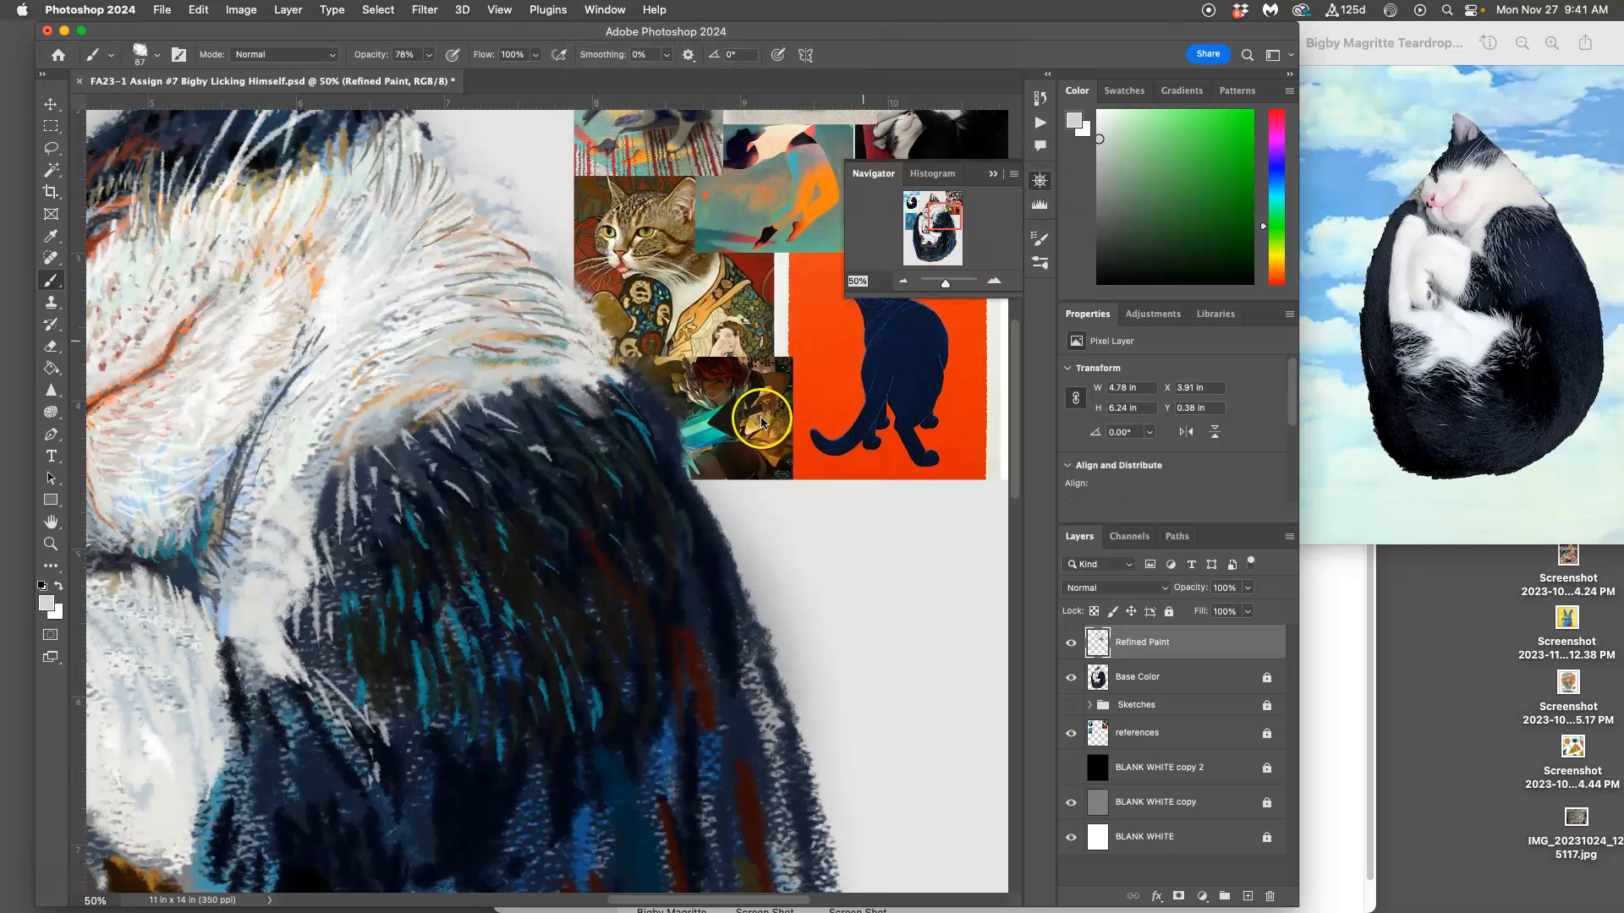
Step: Paint sampled dark blue-gray hair strokes along the shoulder's upper edge where it meets the white ruff
mouse_move(442, 406)
mouse_down()
mouse_move(406, 446)
mouse_move(311, 492)
mouse_move(324, 650)
mouse_move(476, 532)
mouse_move(390, 465)
mouse_move(328, 466)
mouse_move(366, 488)
mouse_move(310, 543)
mouse_move(355, 494)
mouse_up()
alt+click(472, 531)
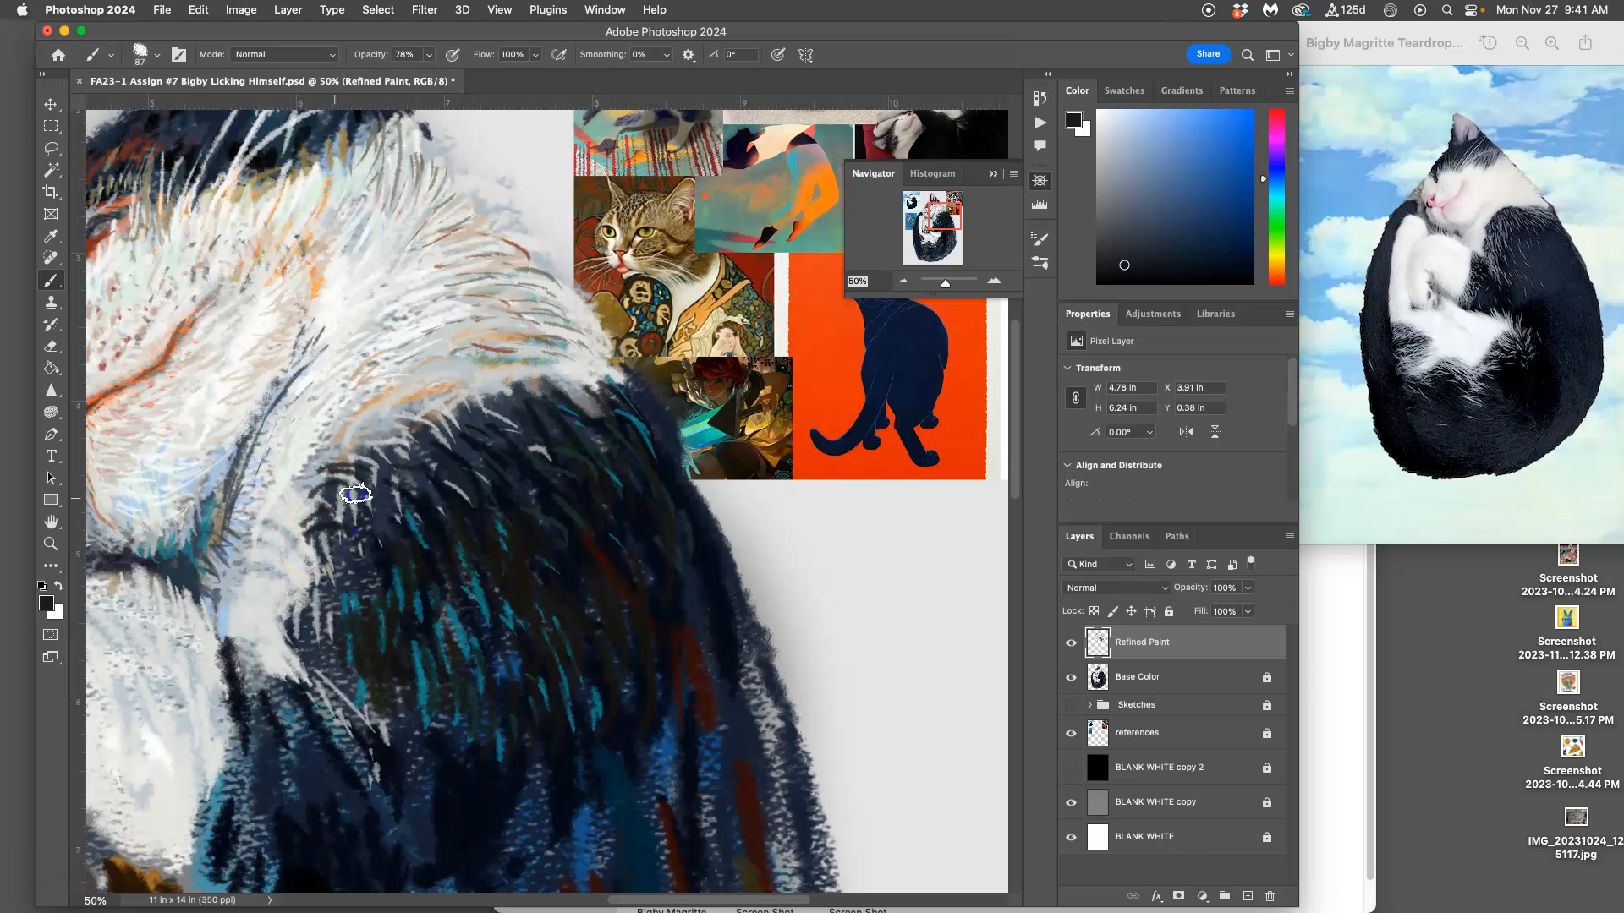
mouse_move(408, 430)
mouse_down()
mouse_move(360, 455)
mouse_move(370, 488)
mouse_move(394, 454)
mouse_up()
drag(411, 427, 399, 425)
alt+click(417, 438)
alt+click(381, 457)
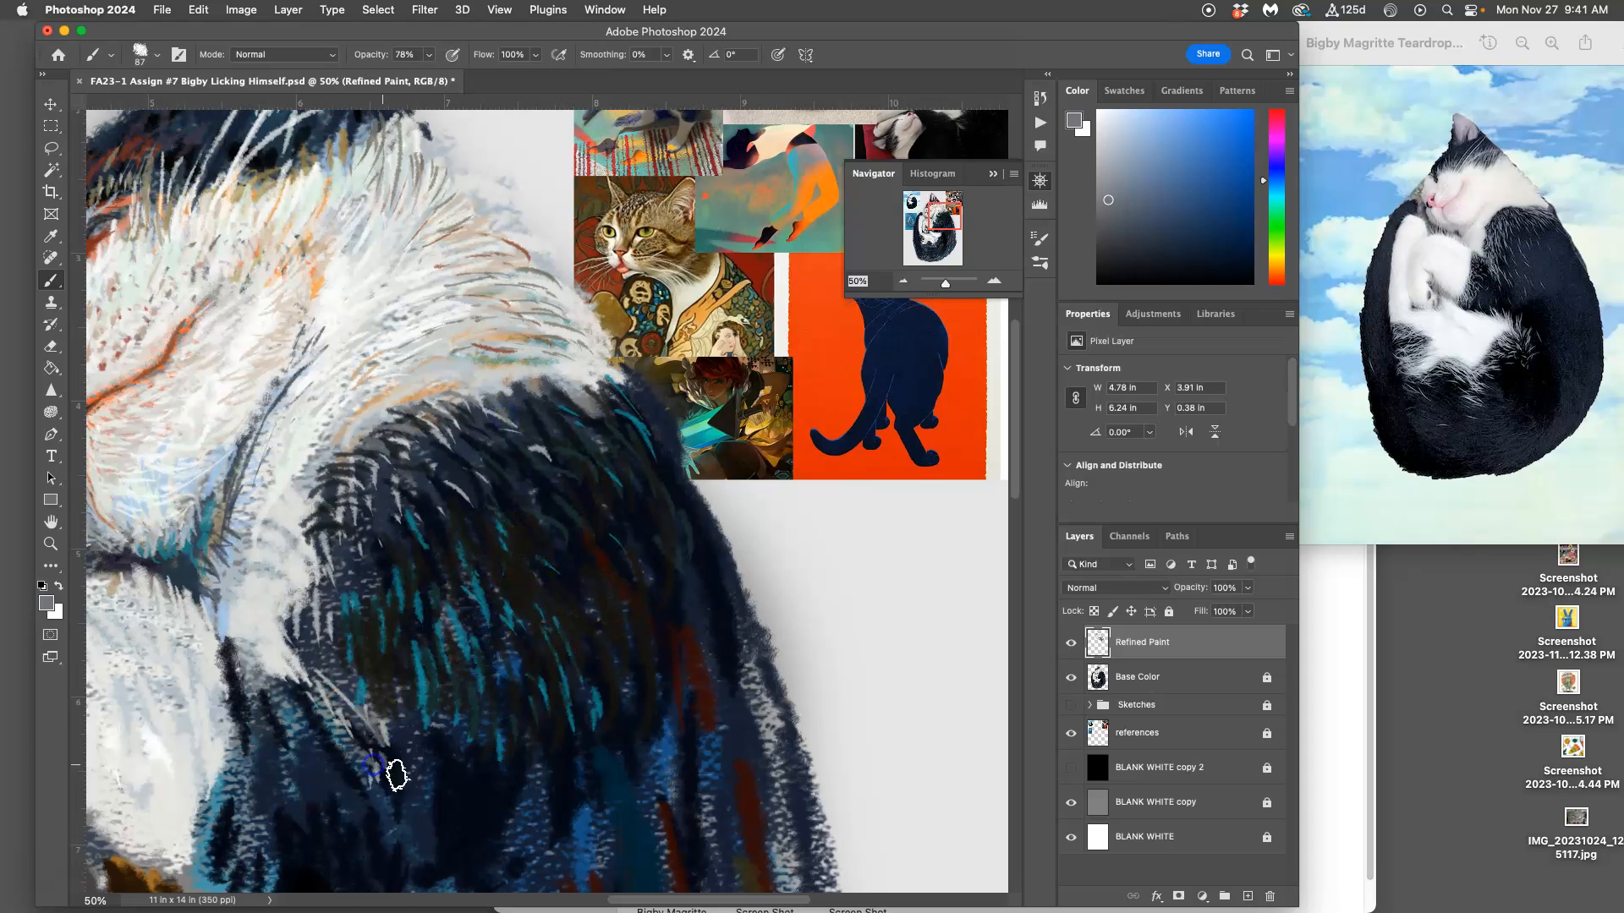
Step: Paint medium gray fur strokes where the white chest fur meets the dark shoulder and below it
mouse_move(400, 824)
mouse_down()
mouse_move(379, 702)
mouse_move(435, 823)
mouse_move(412, 786)
mouse_move(434, 801)
mouse_move(419, 808)
mouse_move(418, 738)
mouse_up()
drag(296, 602, 349, 666)
mouse_move(333, 550)
mouse_down()
mouse_move(383, 566)
mouse_move(393, 616)
mouse_up()
mouse_move(381, 660)
mouse_down()
mouse_move(385, 686)
mouse_move(442, 681)
mouse_move(446, 711)
mouse_up()
drag(463, 733, 476, 769)
Step: Add gray strokes to the shoulder, then sample off-white from the neck and paint fine highlight hairs over the teal fur
drag(386, 476, 394, 470)
alt+click(400, 499)
mouse_move(398, 537)
mouse_down()
mouse_move(406, 585)
mouse_move(358, 638)
mouse_up()
alt+click(297, 449)
mouse_move(375, 580)
mouse_down()
mouse_move(416, 643)
mouse_move(393, 675)
mouse_up()
drag(425, 660, 438, 694)
drag(456, 733, 468, 765)
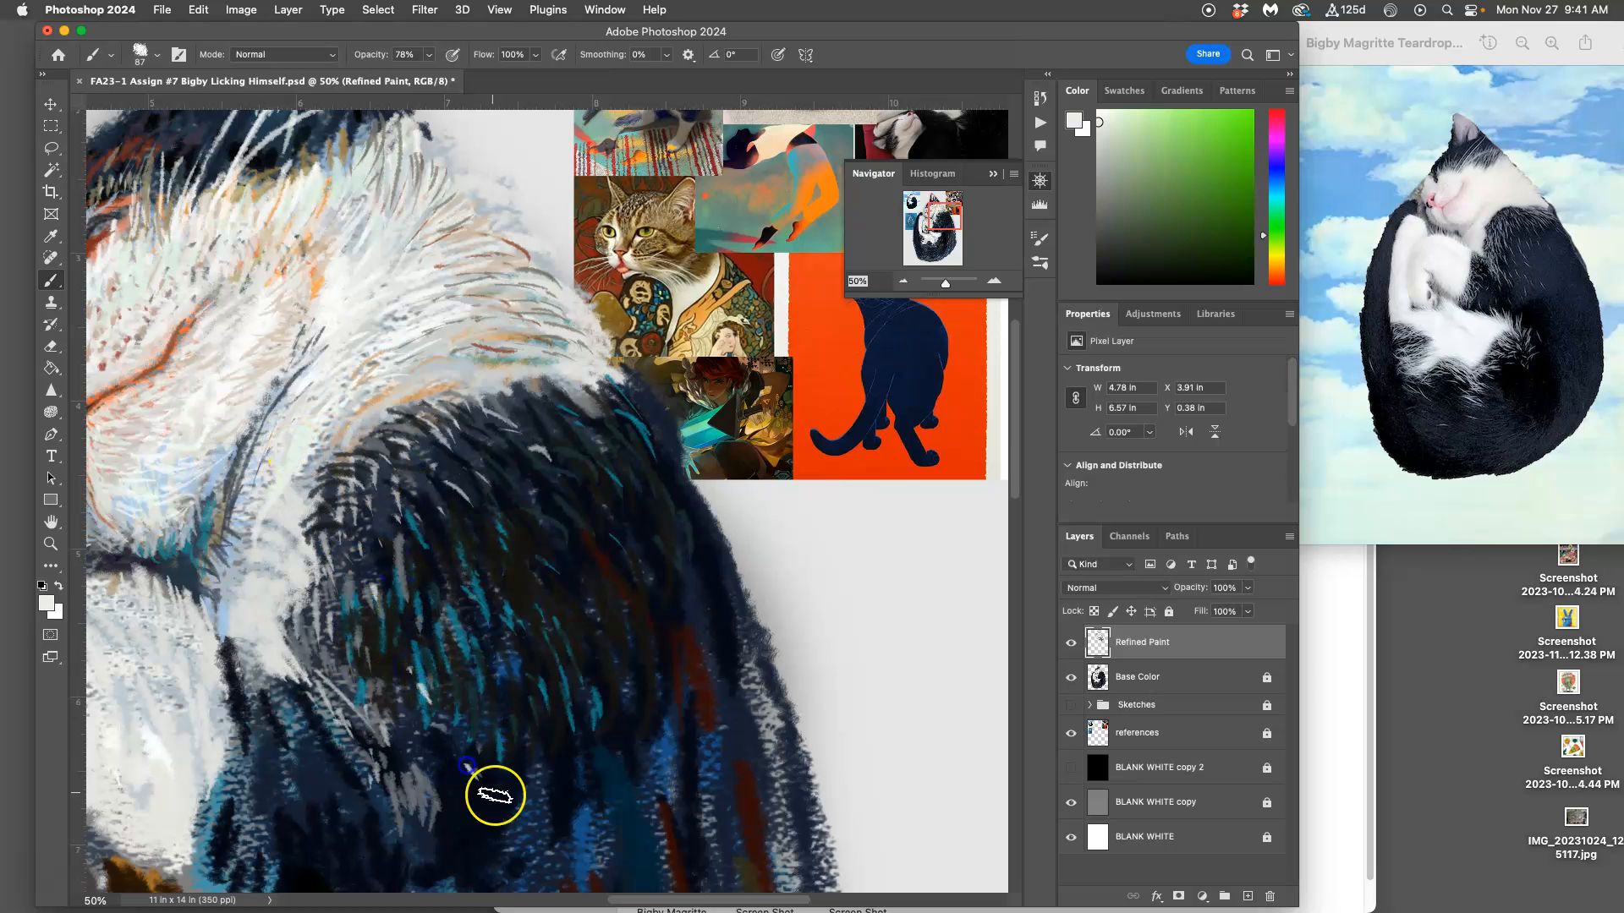
Step: Paint thin off-white highlight hairs across the middle and upper part of the dark shoulder
drag(475, 679, 481, 697)
drag(424, 594, 426, 611)
drag(491, 536, 496, 545)
drag(458, 483, 472, 501)
mouse_move(503, 488)
mouse_down()
mouse_move(542, 503)
mouse_move(542, 578)
mouse_move(520, 613)
mouse_move(434, 517)
mouse_move(466, 566)
mouse_move(462, 609)
mouse_up()
mouse_move(405, 555)
mouse_down()
mouse_move(415, 572)
mouse_move(383, 564)
mouse_up()
Step: Paint off-white hairs from the chest edge down across the lower part of the shoulder
drag(369, 562, 401, 612)
drag(457, 648, 481, 696)
mouse_move(403, 611)
mouse_down()
mouse_move(408, 635)
mouse_move(380, 656)
mouse_up()
drag(334, 612, 406, 690)
mouse_move(375, 701)
mouse_down()
mouse_move(477, 801)
mouse_move(504, 767)
mouse_move(563, 811)
mouse_up()
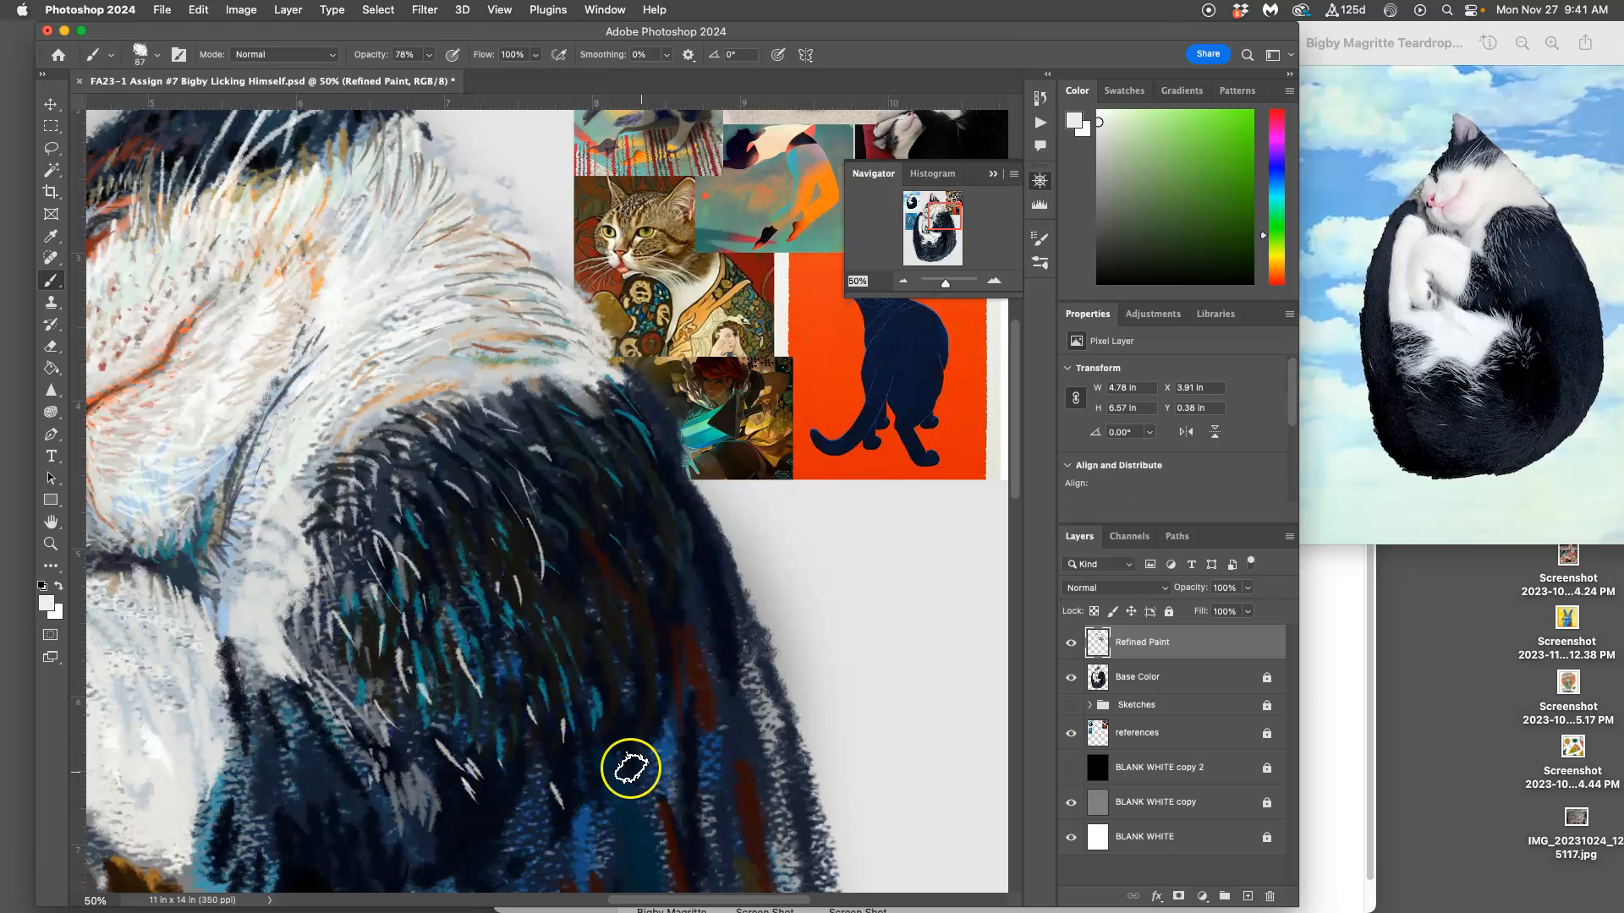
Step: Paint a few thin off-white hairs along the outer lower portion of the shoulder's teal fur
scroll(627, 761, down, 5)
scroll(628, 761, left, 2)
drag(632, 529, 627, 550)
drag(651, 543, 654, 555)
drag(629, 645, 686, 663)
drag(671, 554, 683, 590)
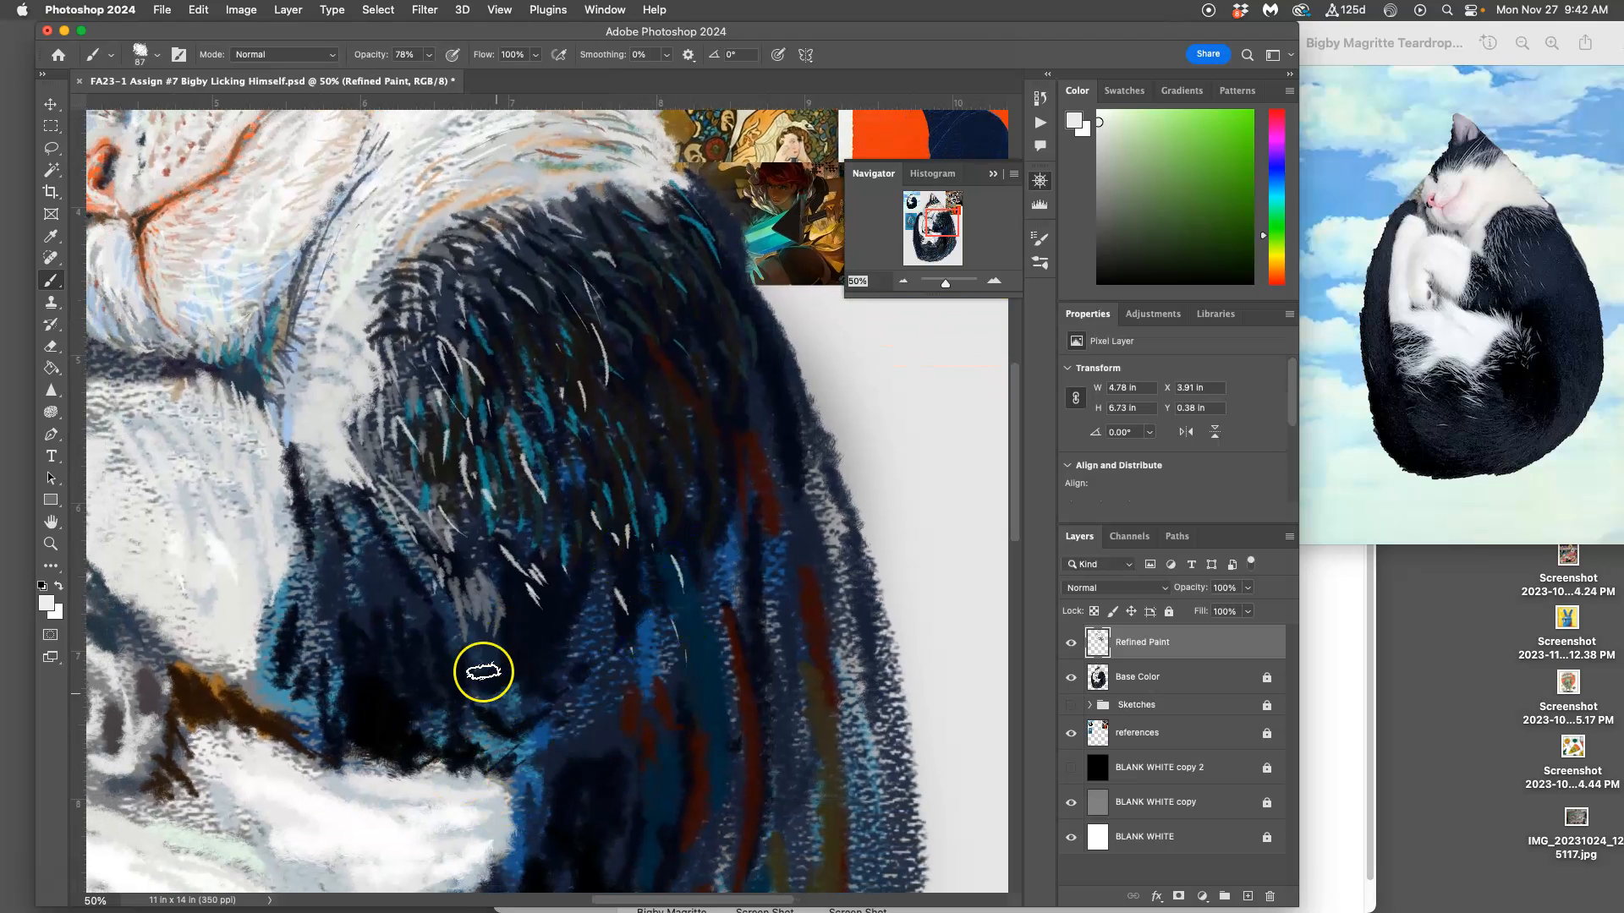
Step: Paint off-white hair strokes fanning from the upper edge of the white leg into the dark fur
drag(436, 765, 413, 721)
drag(433, 763, 424, 727)
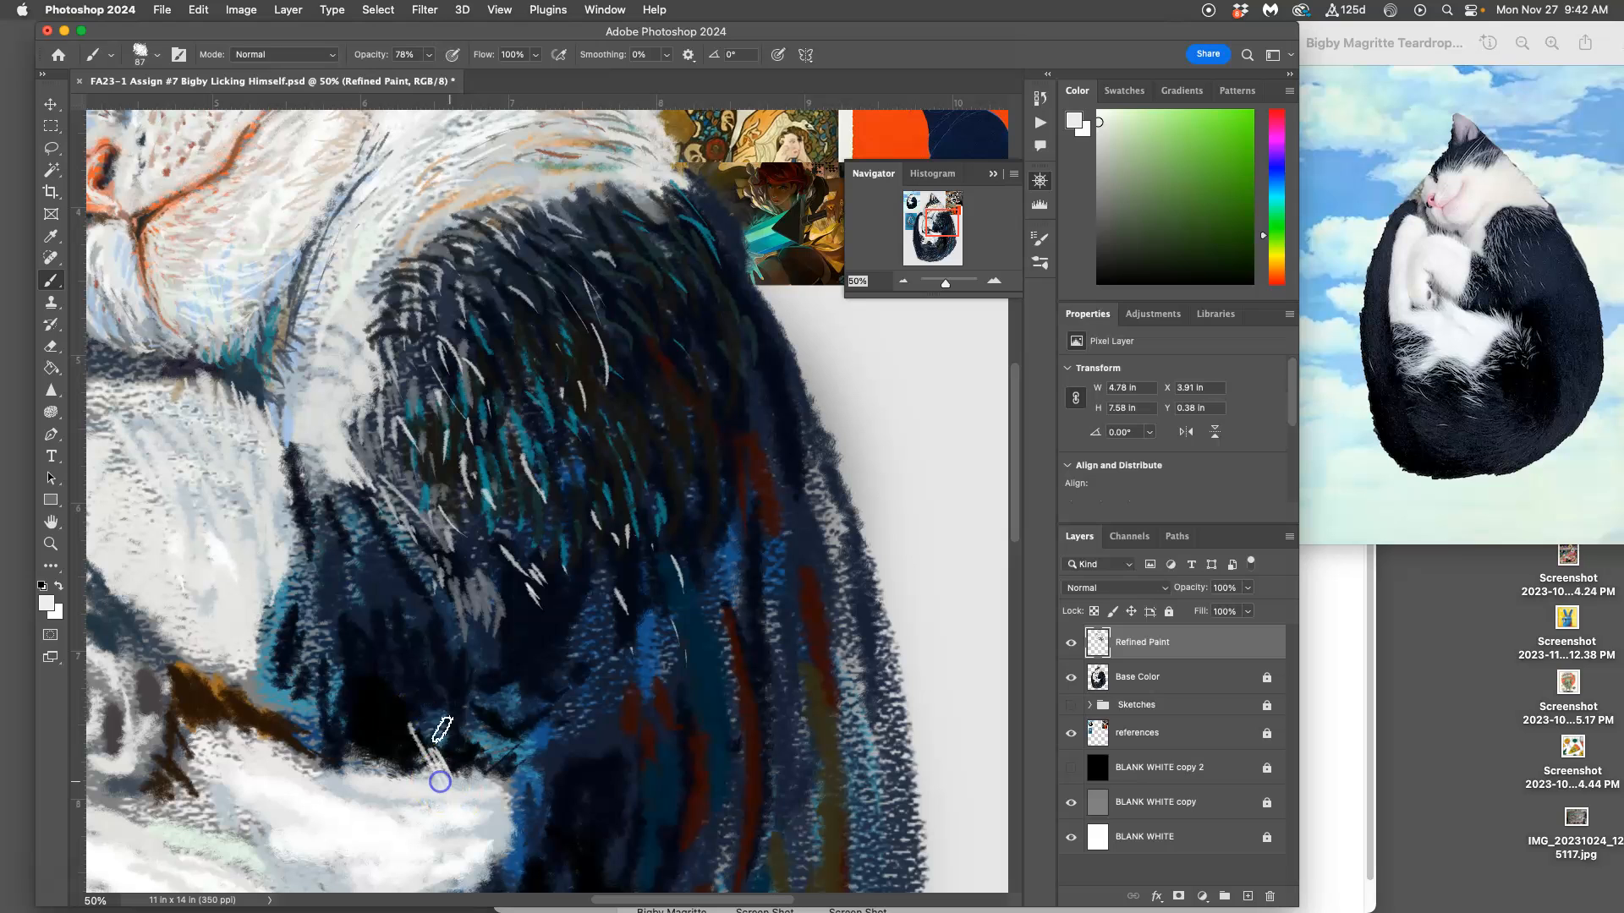
mouse_move(477, 785)
mouse_down()
mouse_move(466, 761)
mouse_move(506, 751)
mouse_up()
mouse_move(516, 826)
mouse_down()
mouse_move(512, 782)
mouse_move(538, 785)
mouse_move(543, 767)
mouse_up()
drag(537, 852, 530, 747)
drag(530, 827, 513, 793)
Step: Paint off-white wispy hairs around the end and underside of the white leg, overlapping the dark body
scroll(587, 835, down, 5)
mouse_move(541, 694)
mouse_down()
mouse_move(521, 647)
mouse_move(518, 722)
mouse_up()
drag(521, 673, 544, 715)
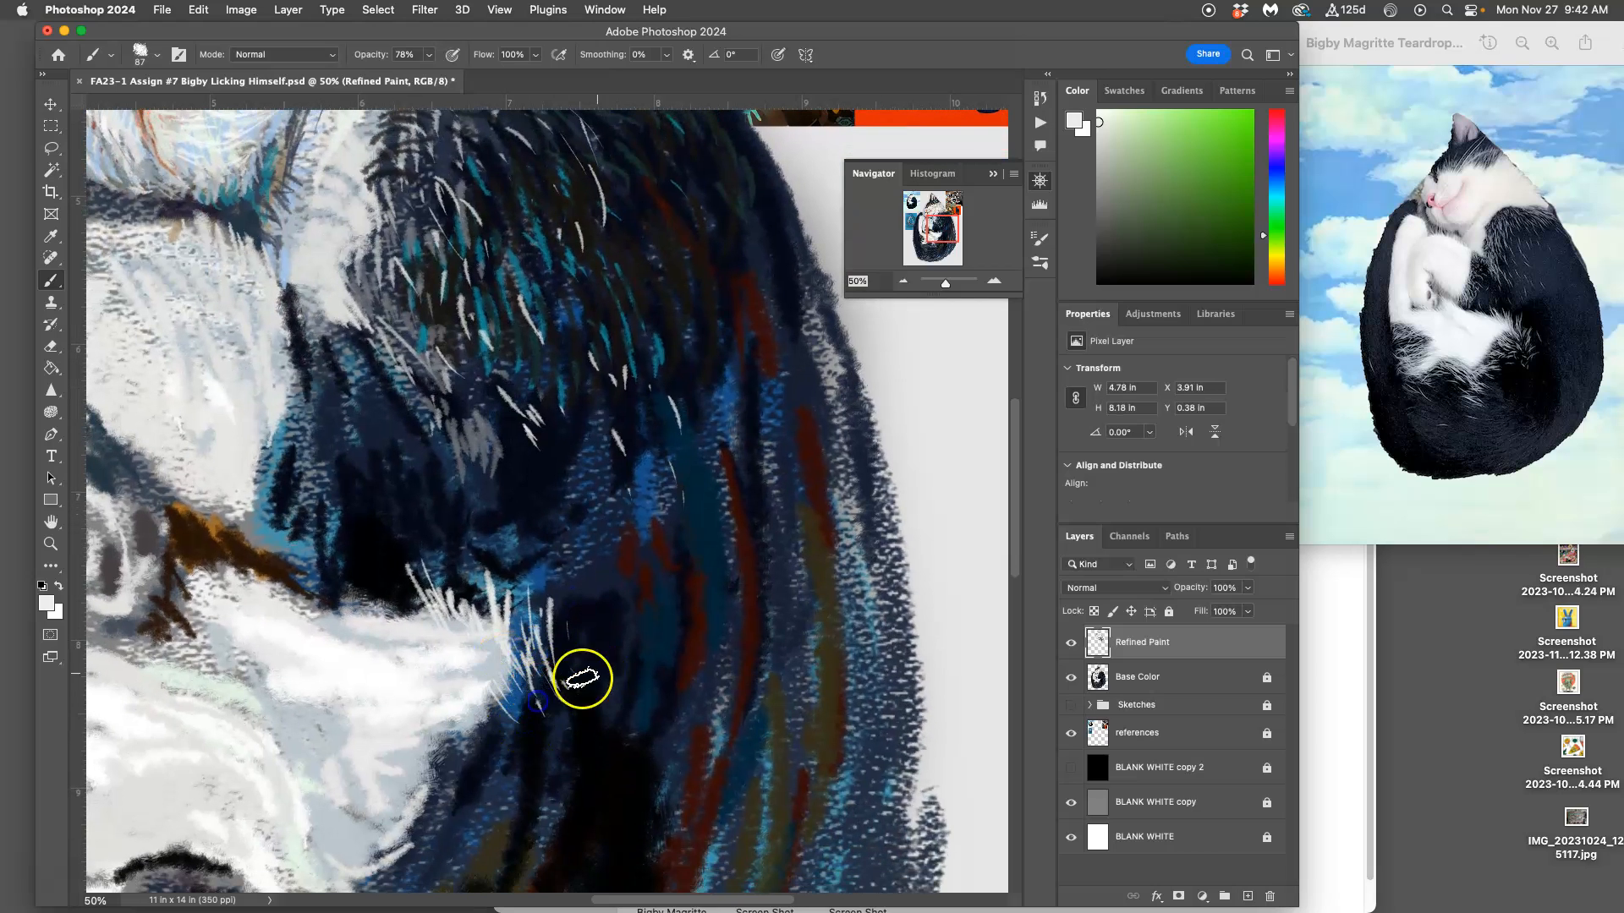
mouse_move(540, 660)
mouse_down()
mouse_move(562, 708)
mouse_move(583, 694)
mouse_move(579, 724)
mouse_up()
mouse_move(604, 663)
mouse_down()
mouse_move(566, 683)
mouse_move(597, 692)
mouse_move(591, 737)
mouse_up()
drag(602, 738, 598, 758)
mouse_move(593, 698)
mouse_down()
mouse_move(593, 752)
mouse_move(466, 726)
mouse_up()
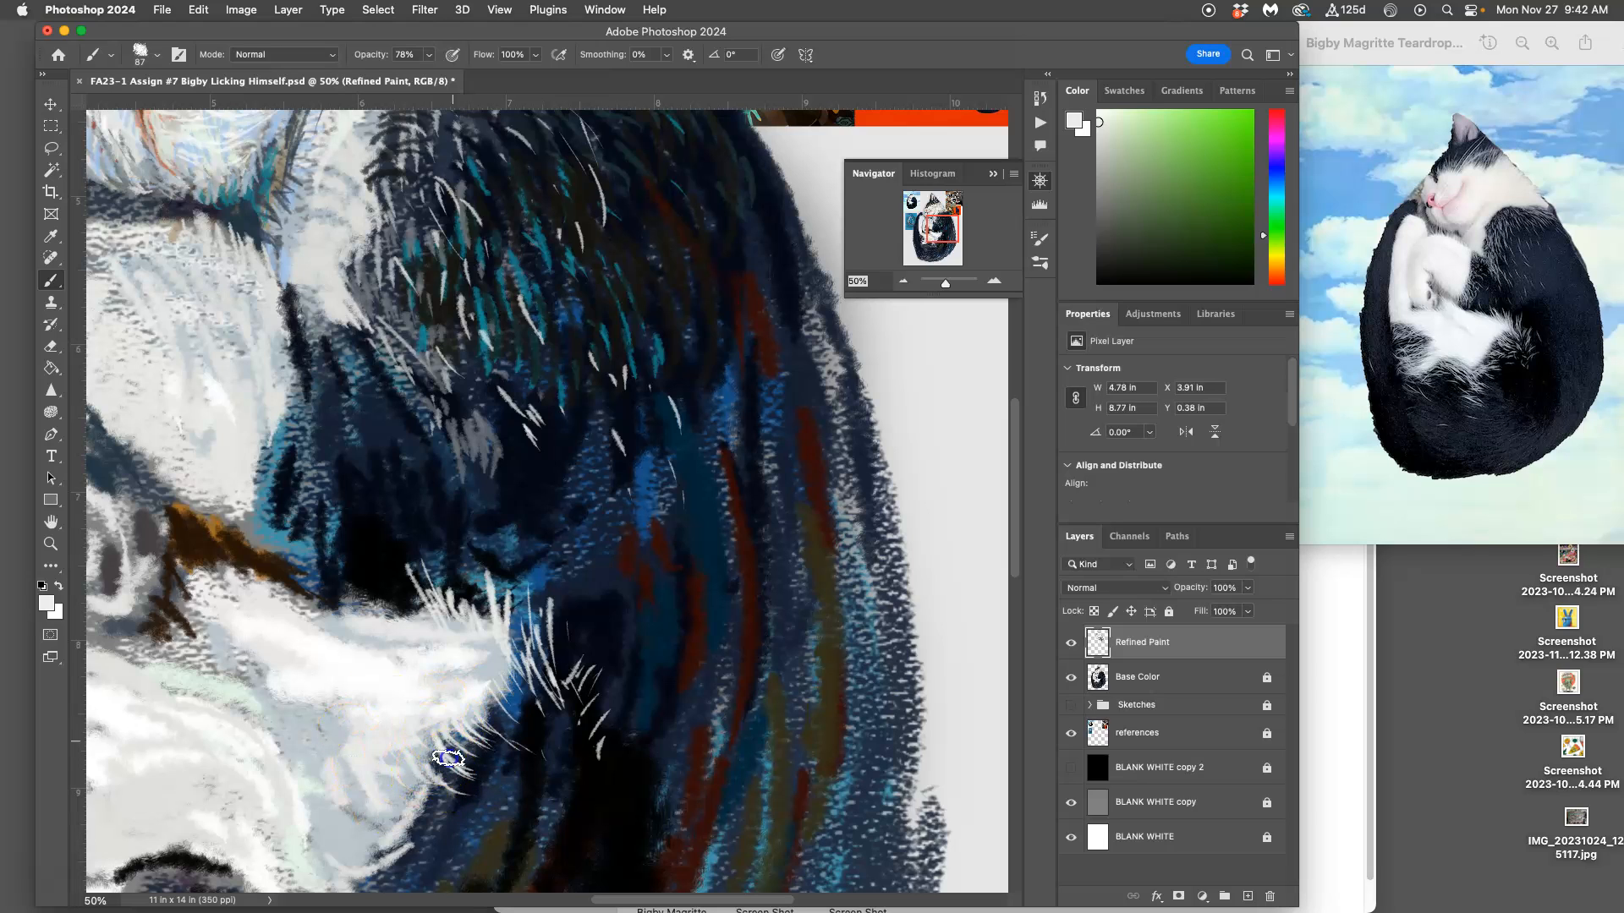
Step: Sample a color from beneath the chin and paint pale blue-gray fur strokes over the top of the white paw
mouse_move(293, 461)
mouse_down()
mouse_move(203, 440)
mouse_move(390, 582)
mouse_up()
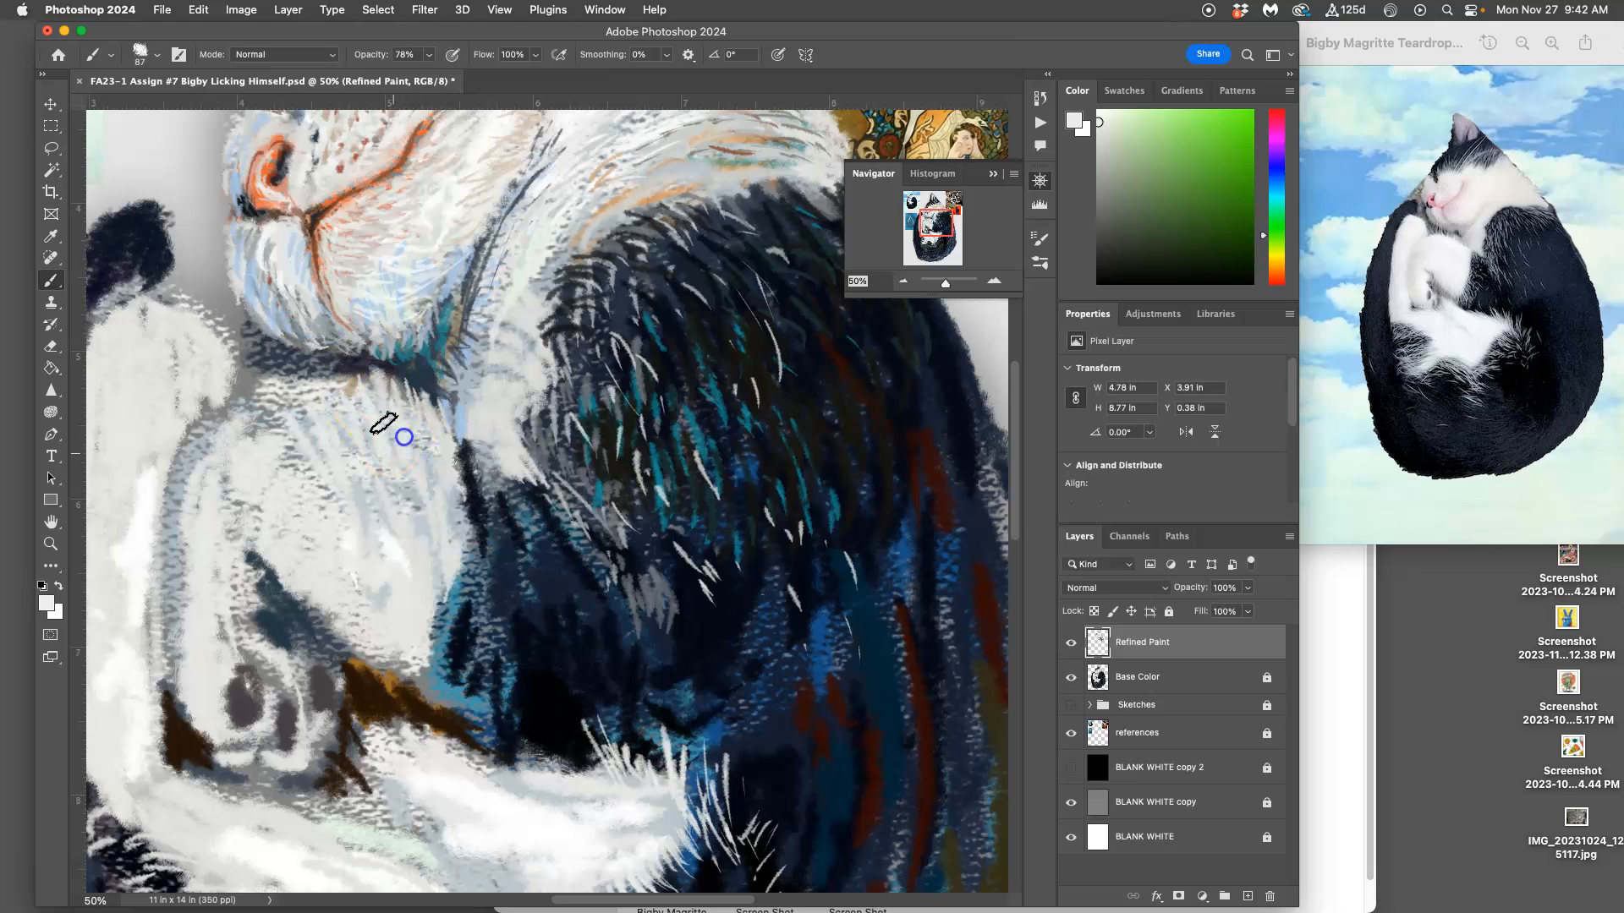
alt+click(461, 372)
drag(361, 447, 380, 476)
mouse_move(363, 406)
mouse_down()
mouse_move(380, 461)
mouse_move(442, 467)
mouse_up()
mouse_move(391, 382)
mouse_down()
mouse_move(402, 417)
mouse_move(345, 428)
mouse_move(322, 455)
mouse_up()
mouse_move(271, 387)
mouse_down()
mouse_move(265, 412)
mouse_move(198, 462)
mouse_move(399, 482)
mouse_move(413, 501)
mouse_move(380, 496)
mouse_up()
Step: Sample light blue-gray and white from the chin, and paint fur strokes over the paw's upper area and the chin
alt+click(409, 315)
mouse_move(315, 450)
mouse_down()
mouse_move(319, 474)
mouse_move(294, 474)
mouse_up()
drag(333, 311, 339, 321)
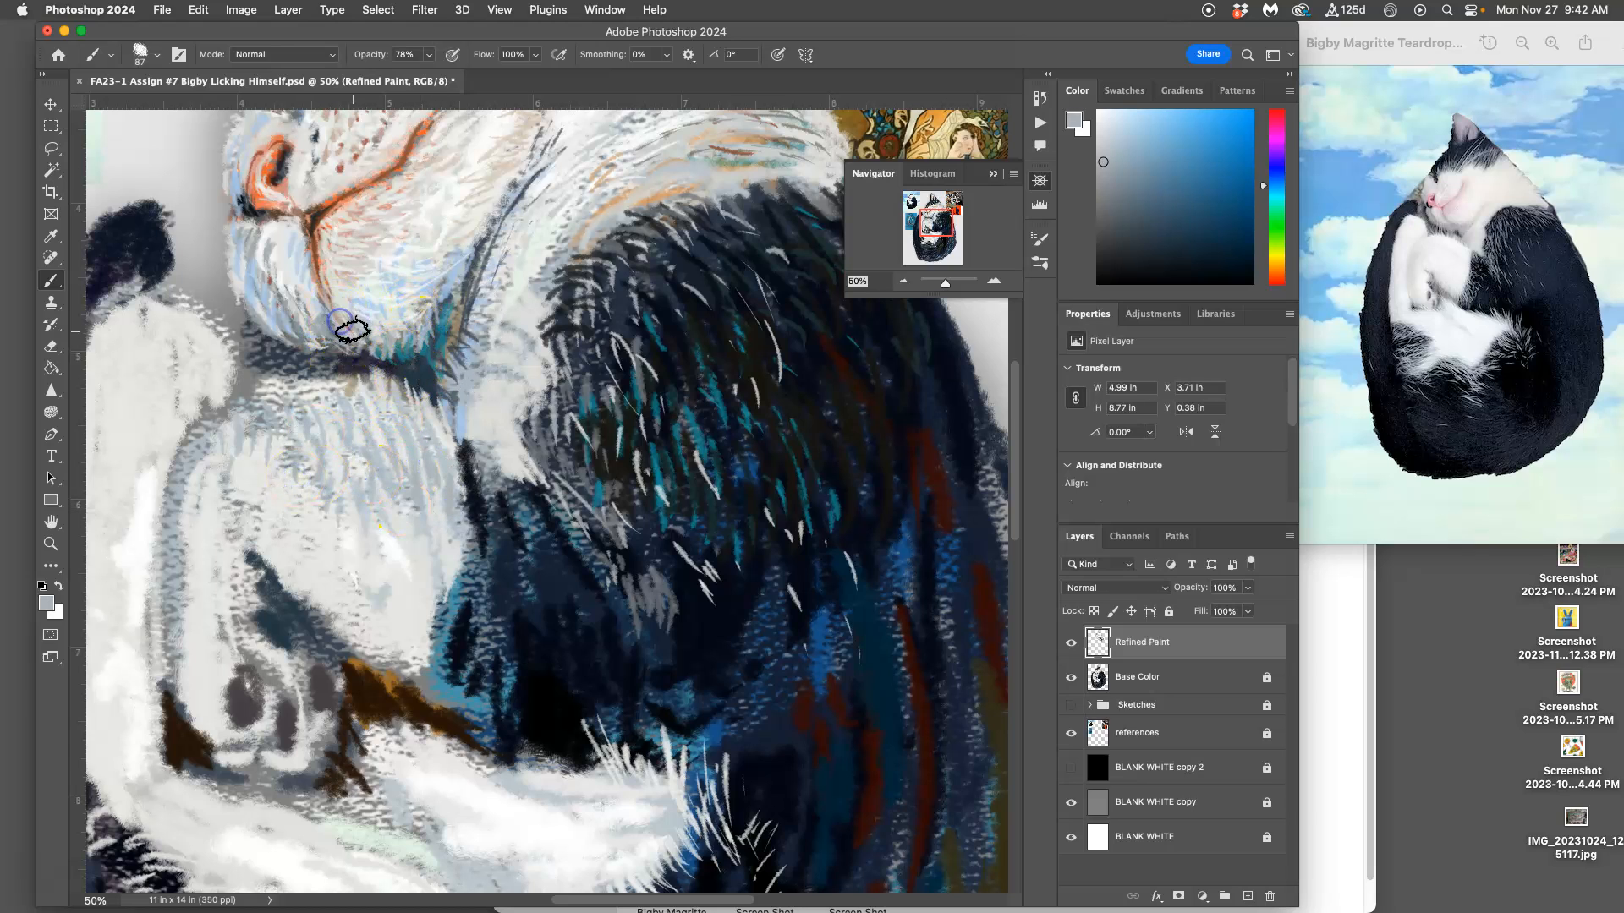
drag(328, 251, 289, 281)
alt+click(390, 262)
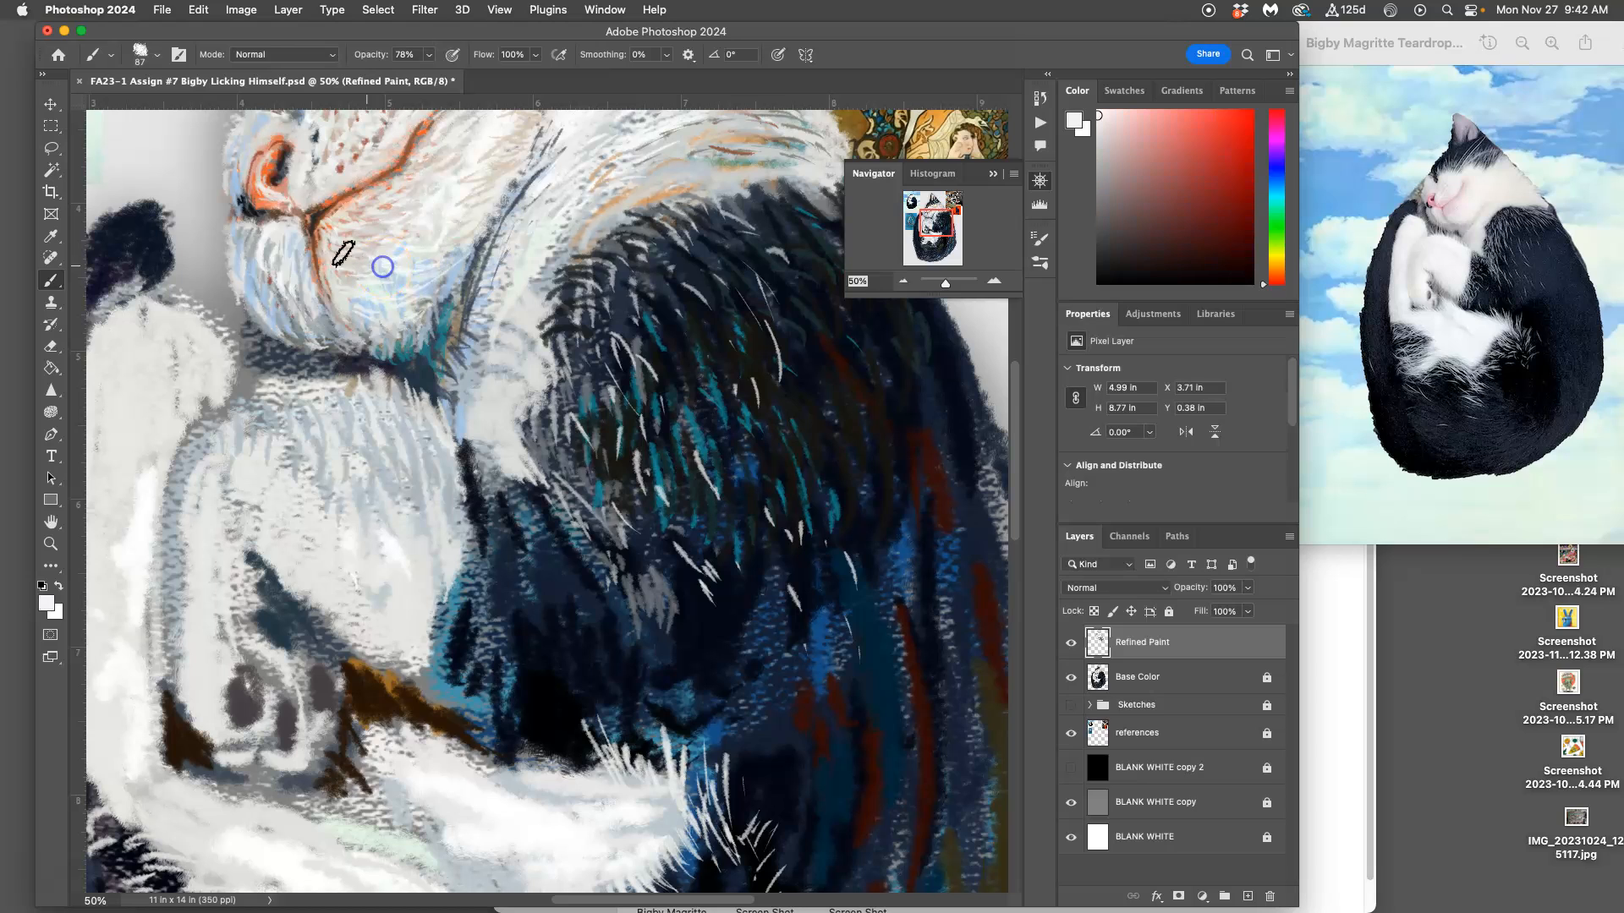
drag(267, 266, 285, 286)
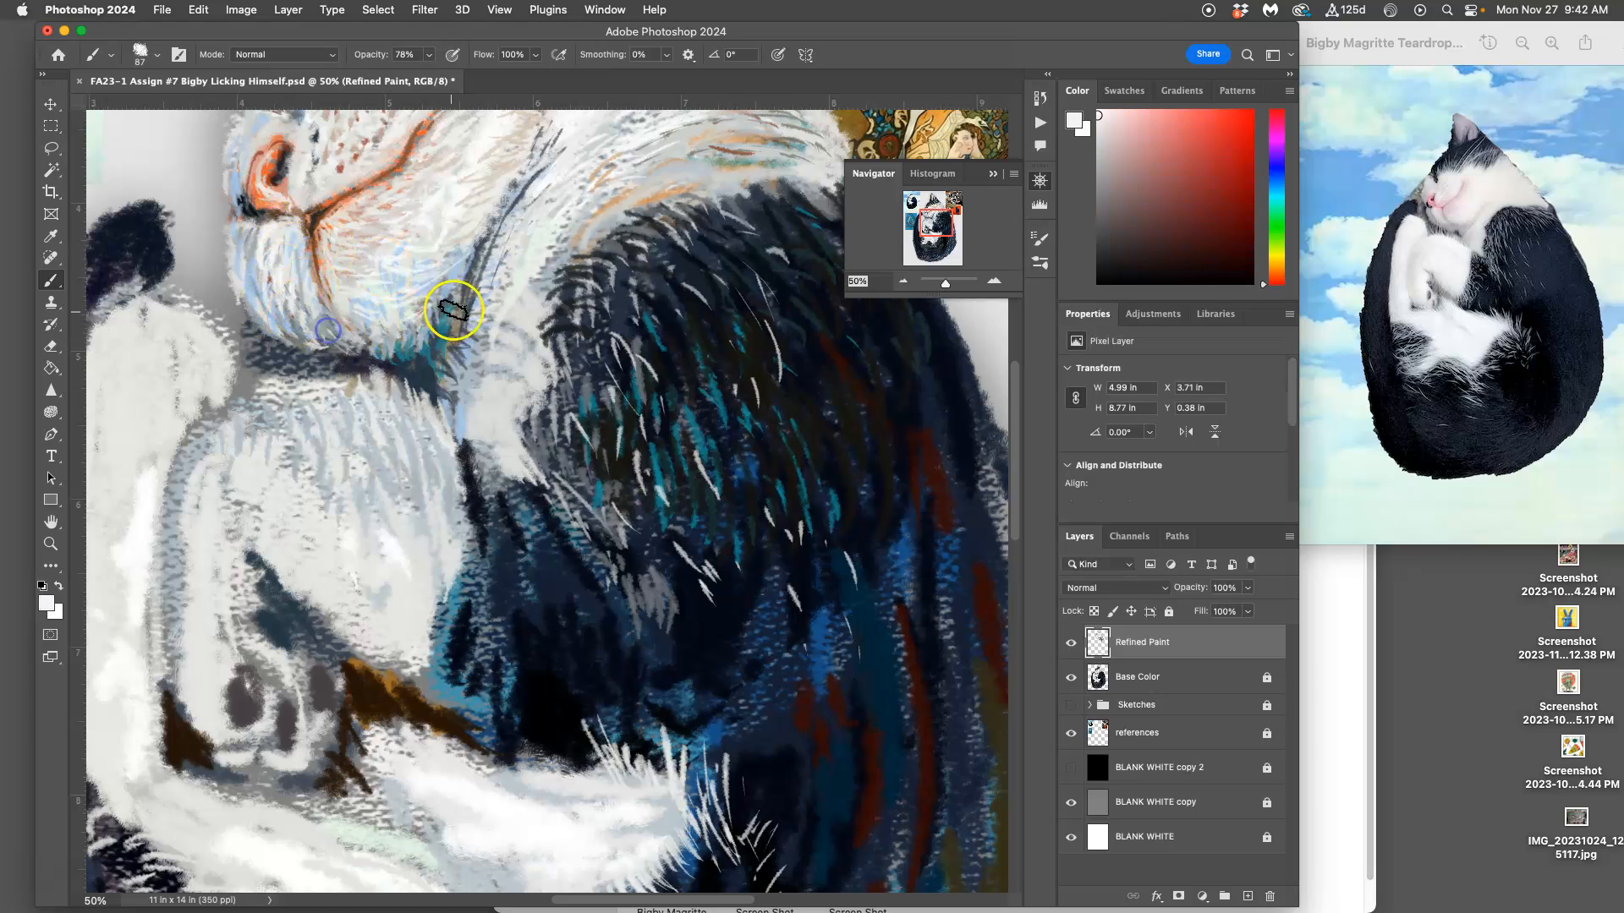
Step: Sample dark slate blue and light blue from the jaw, and paint short fur strokes along the crease behind the jaw
drag(418, 340, 445, 353)
alt+click(431, 352)
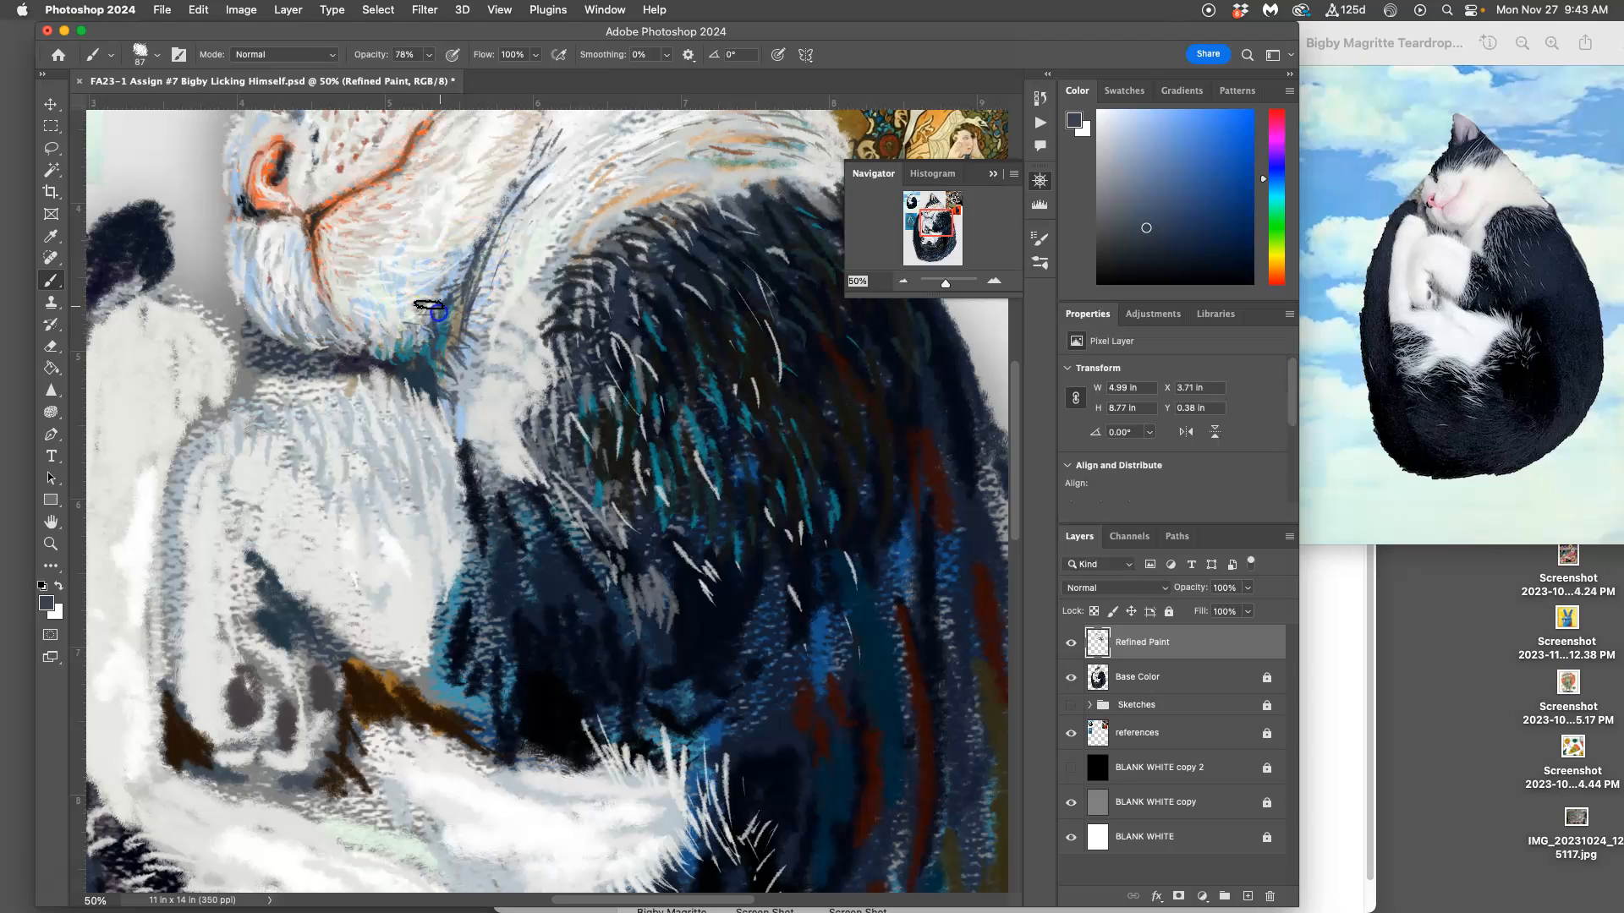
drag(470, 245, 482, 240)
alt+click(426, 318)
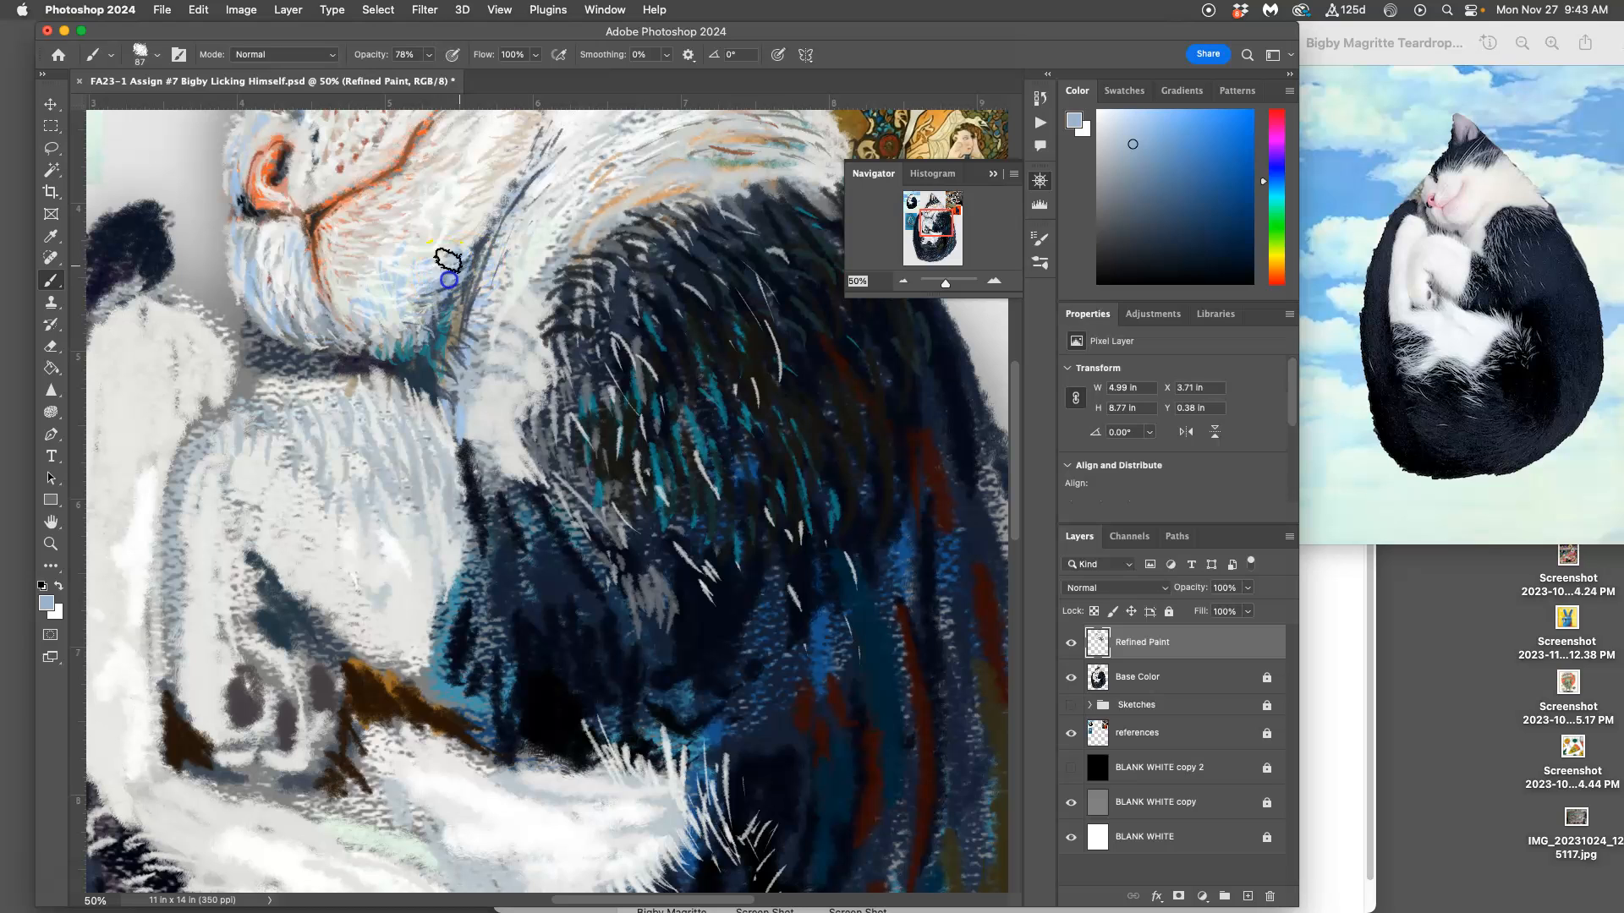
drag(475, 255, 492, 213)
Step: Paint light blue and dark slate blue fur strokes over the chin and the lower edge of the jaw
click(341, 312)
drag(334, 268, 352, 322)
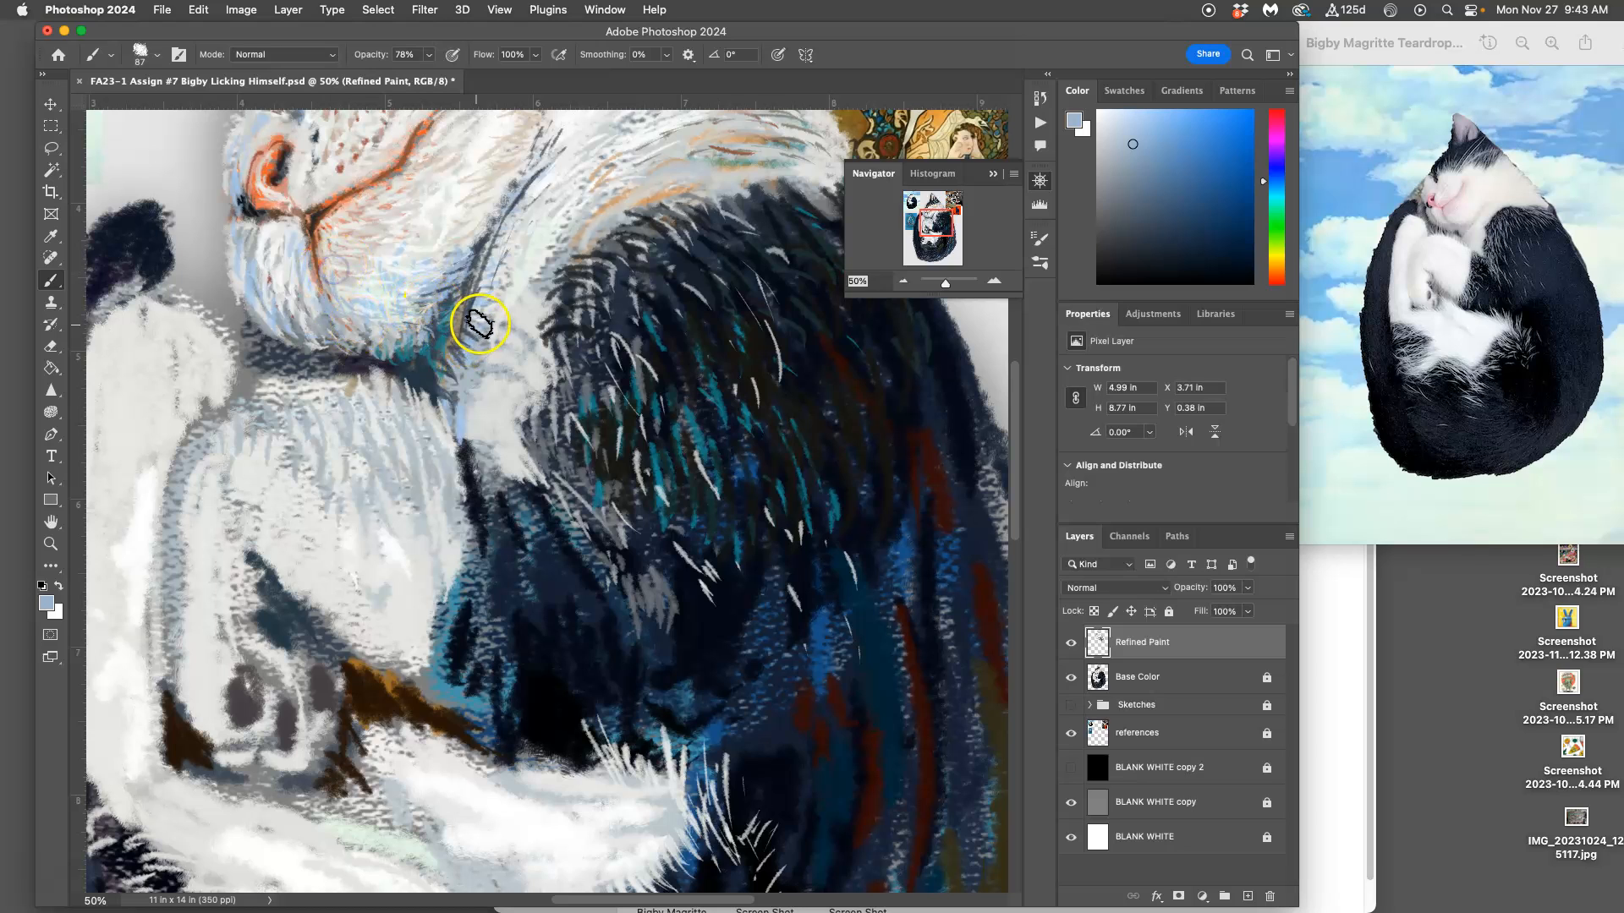
alt+click(440, 289)
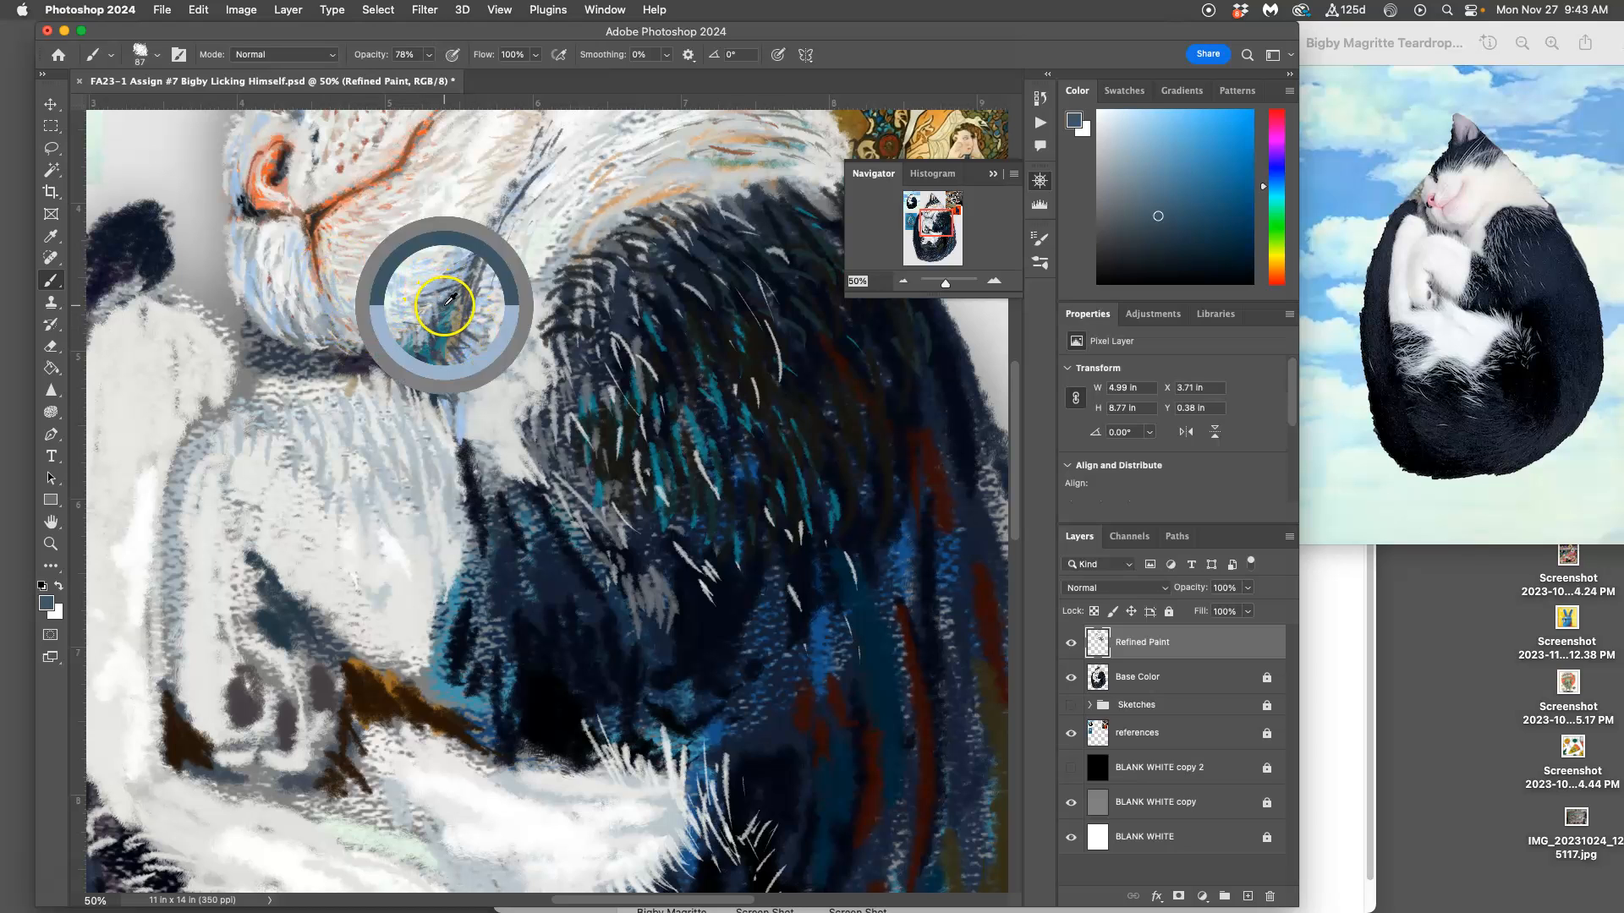
drag(327, 304, 346, 334)
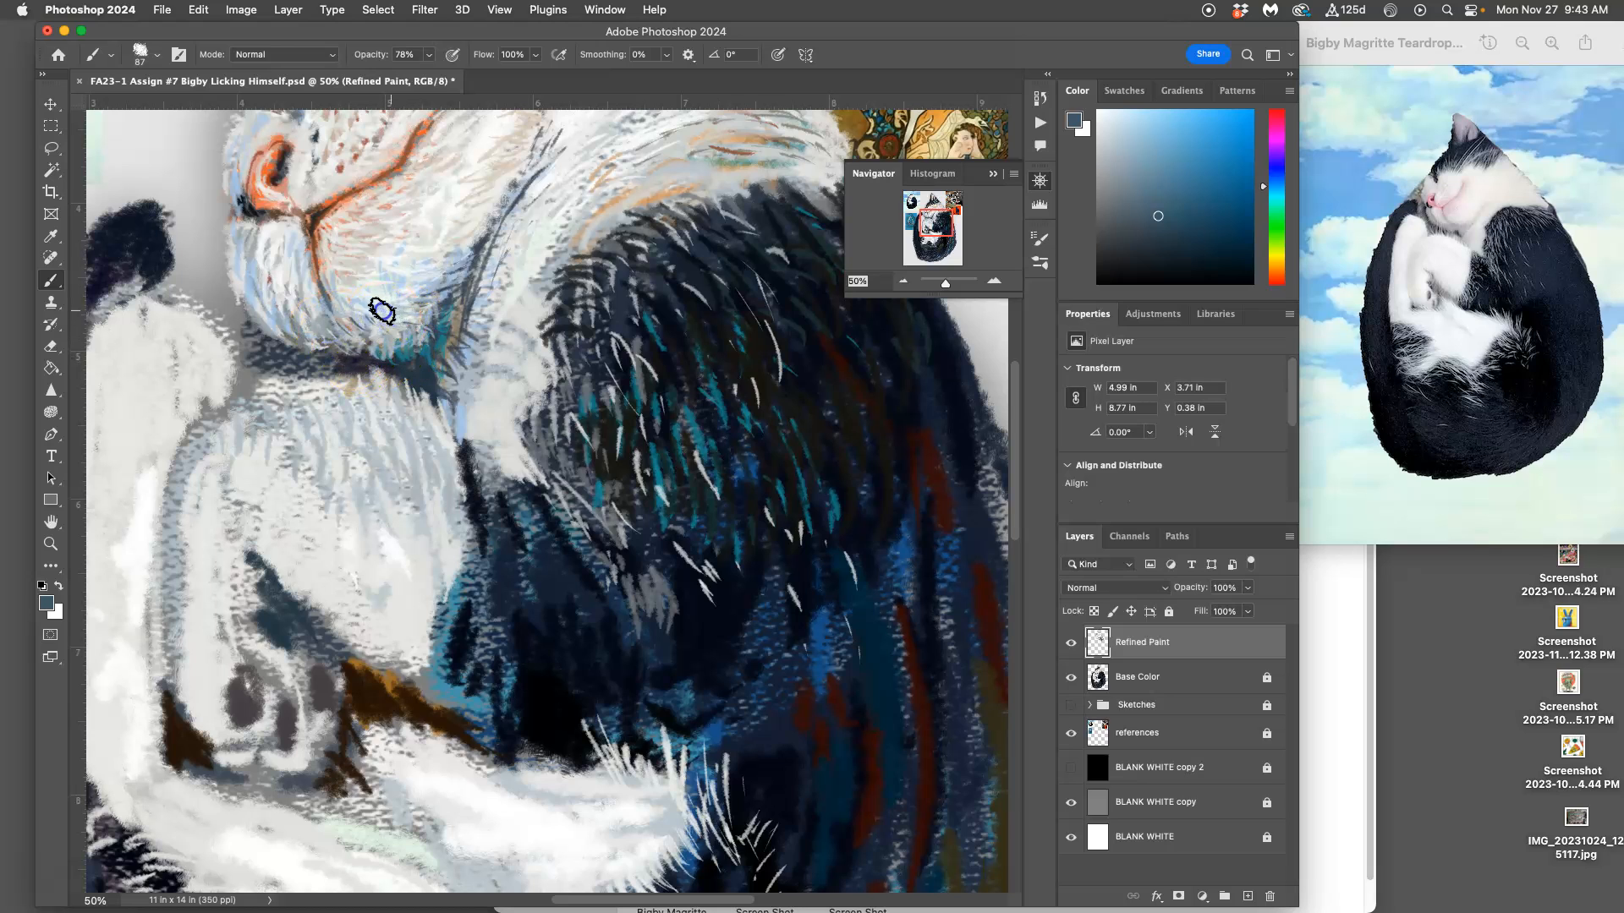
drag(394, 310, 454, 349)
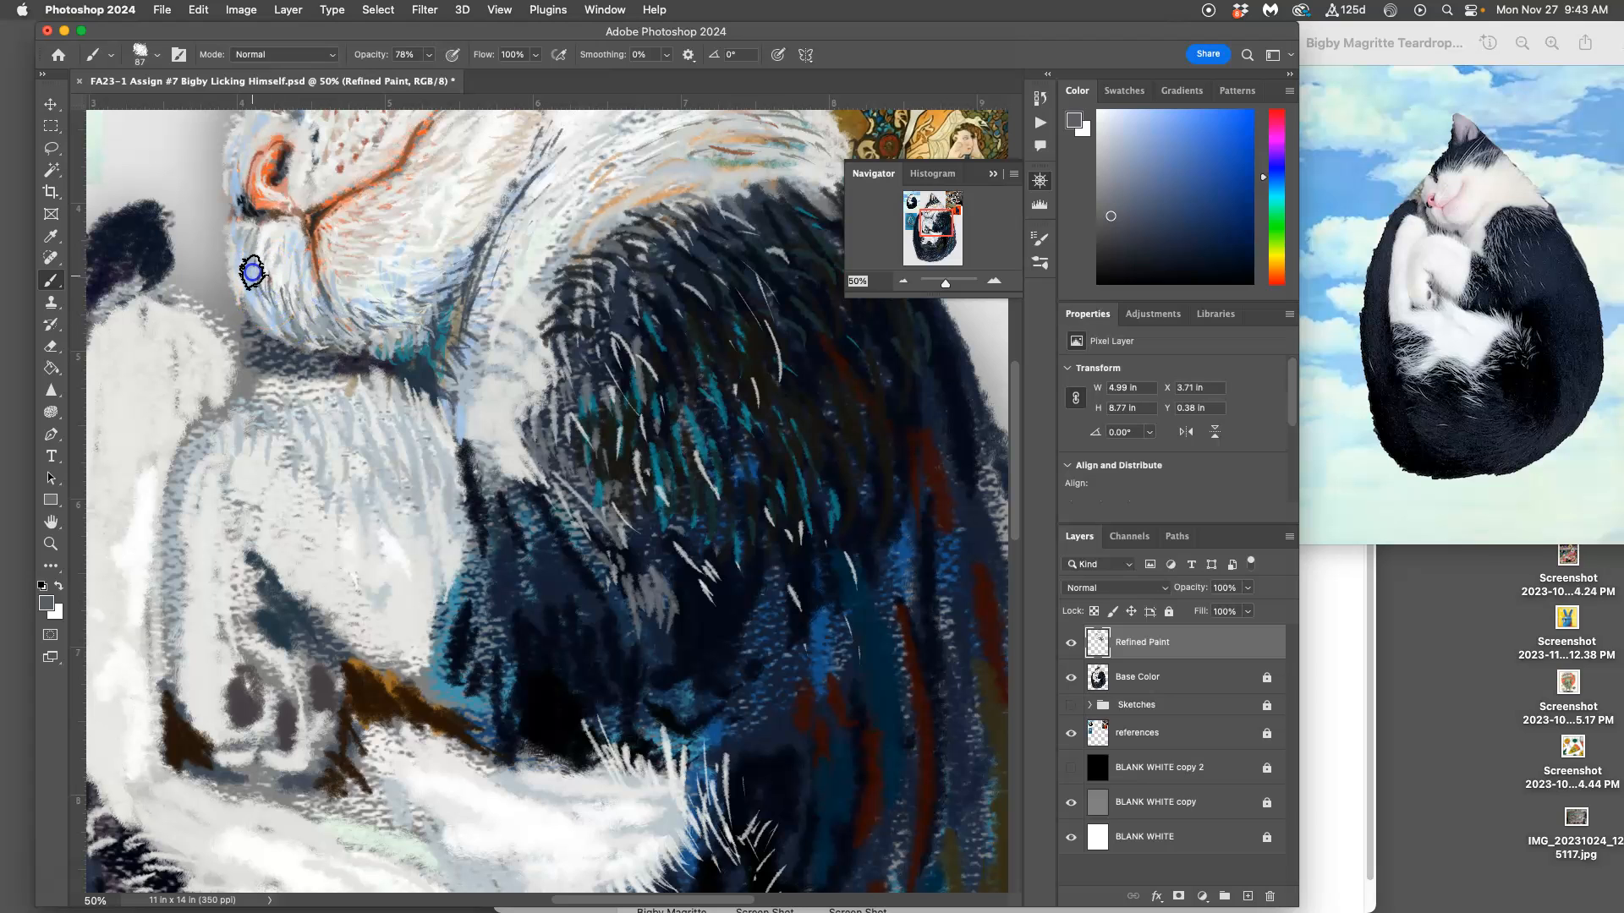
Step: Sample off-white, slate blue and pale beige, and paint fur strokes on the jaw crease and the bridge of the nose
drag(442, 313, 547, 490)
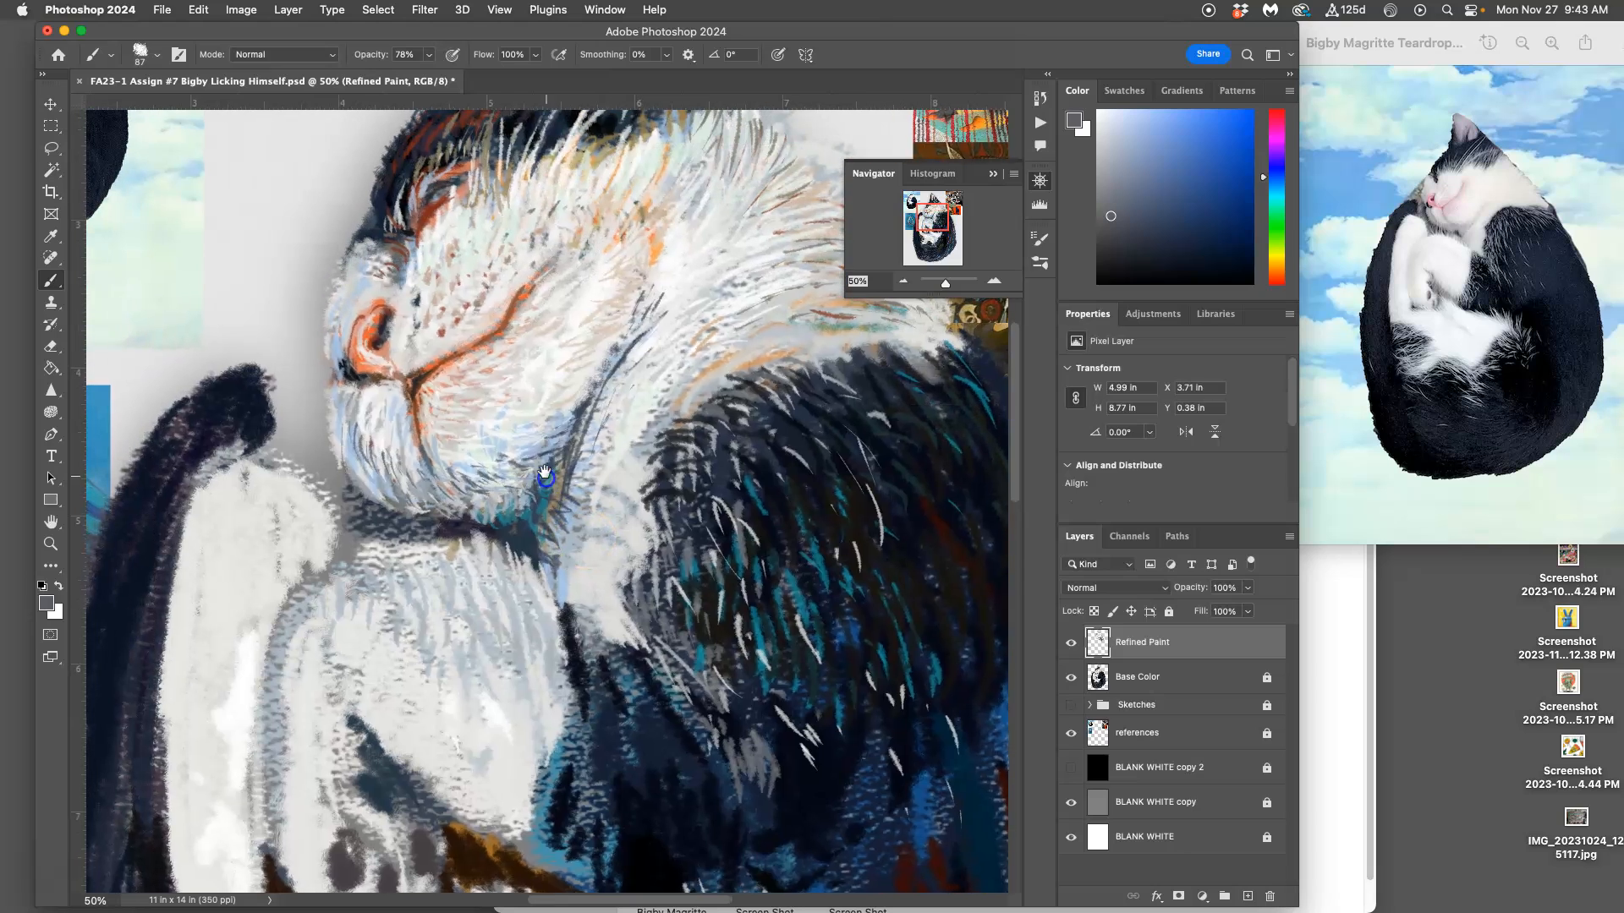
alt+click(566, 306)
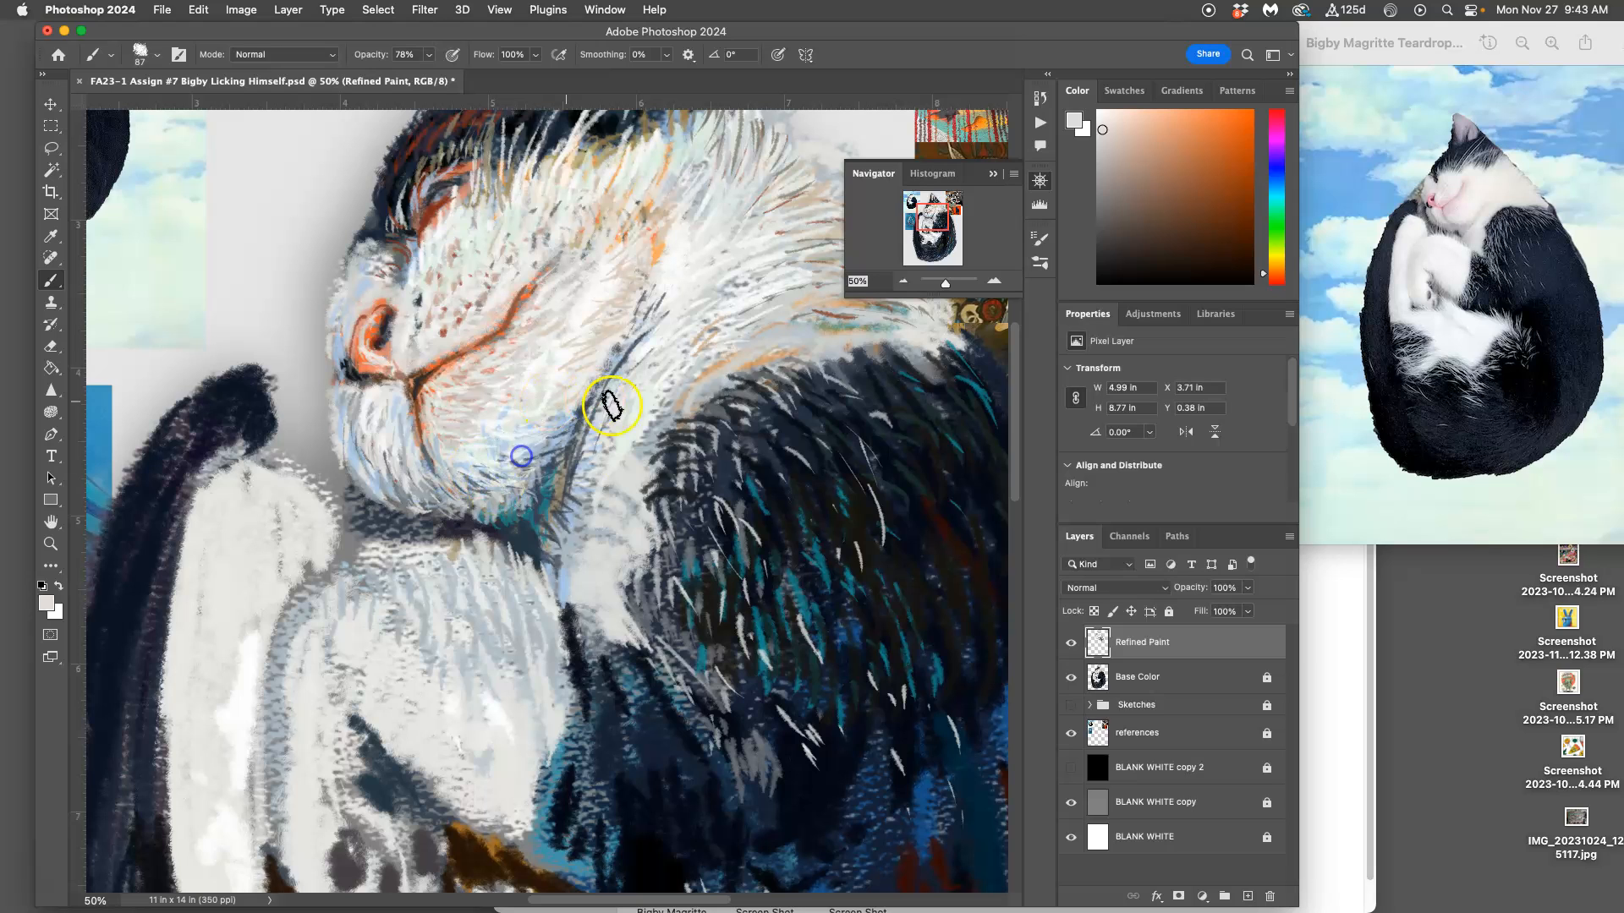
drag(533, 470, 551, 470)
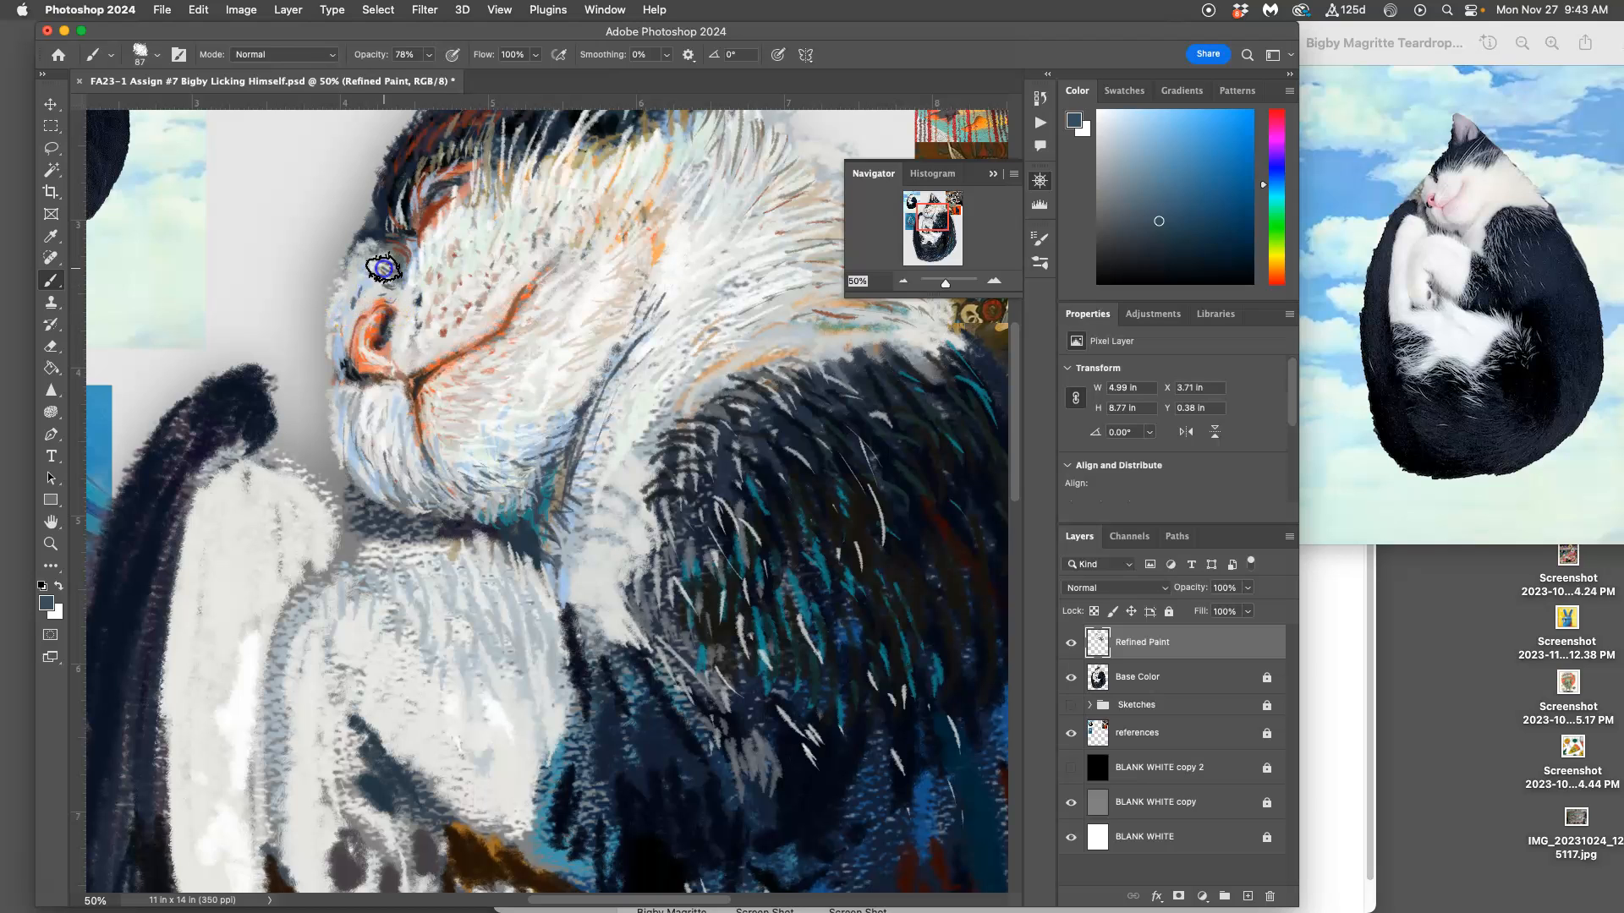
alt+click(460, 310)
drag(381, 279, 377, 286)
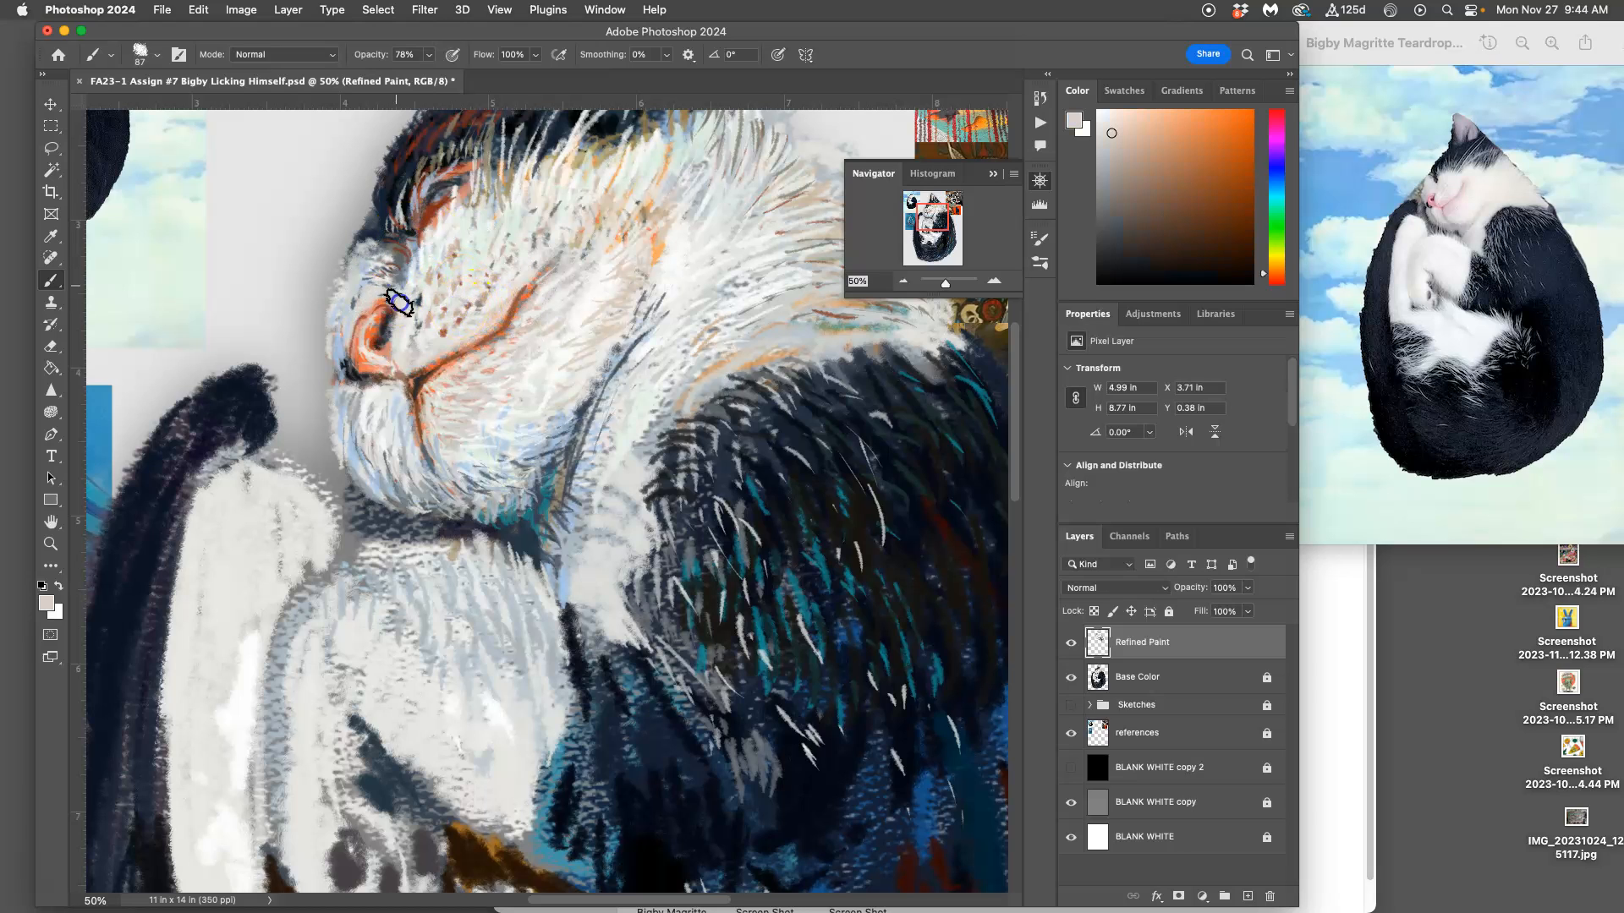
mouse_move(588, 486)
mouse_down()
mouse_move(612, 370)
mouse_move(649, 326)
mouse_up()
mouse_move(610, 422)
mouse_down()
mouse_move(620, 359)
mouse_move(655, 331)
mouse_up()
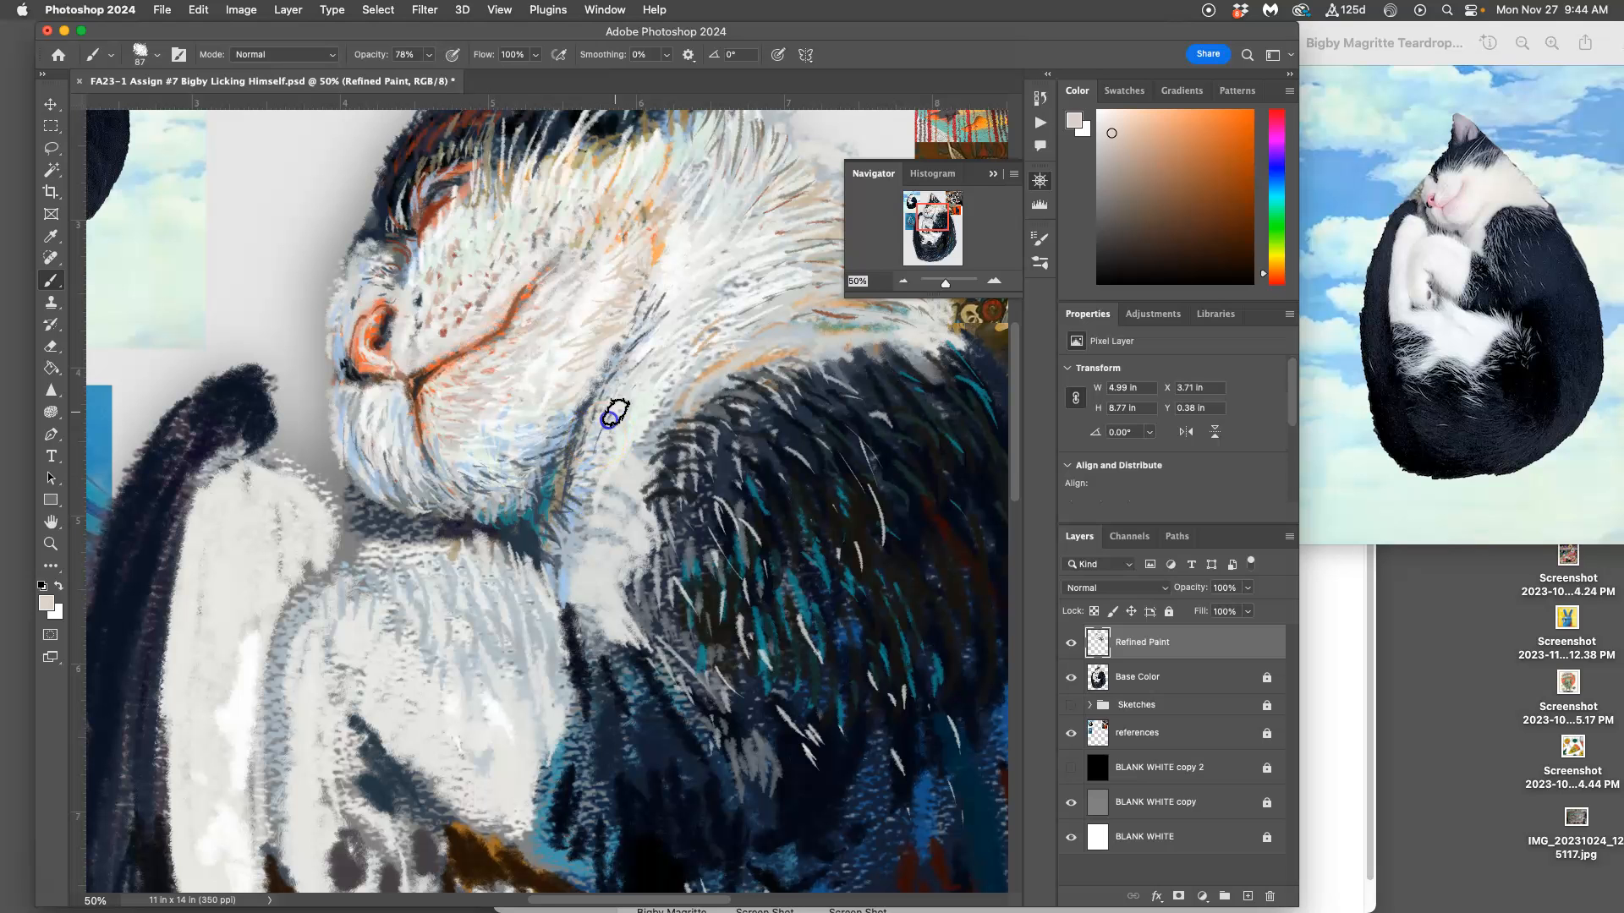
Step: Paint pale guide strokes over the black body in the reference photo, following the direction of its fur
drag(587, 462, 646, 660)
drag(596, 546, 945, 711)
drag(443, 366, 482, 437)
mouse_move(489, 399)
mouse_down()
mouse_move(515, 492)
mouse_move(447, 586)
mouse_up()
mouse_move(422, 526)
mouse_down()
mouse_move(388, 602)
mouse_move(371, 598)
mouse_up()
drag(372, 547, 337, 594)
Step: Undo the pale guide strokes painted over the cat in the reference photo
key(super+z)
key(super+z)
key(super+z)
key(super+z)
key(super+z)
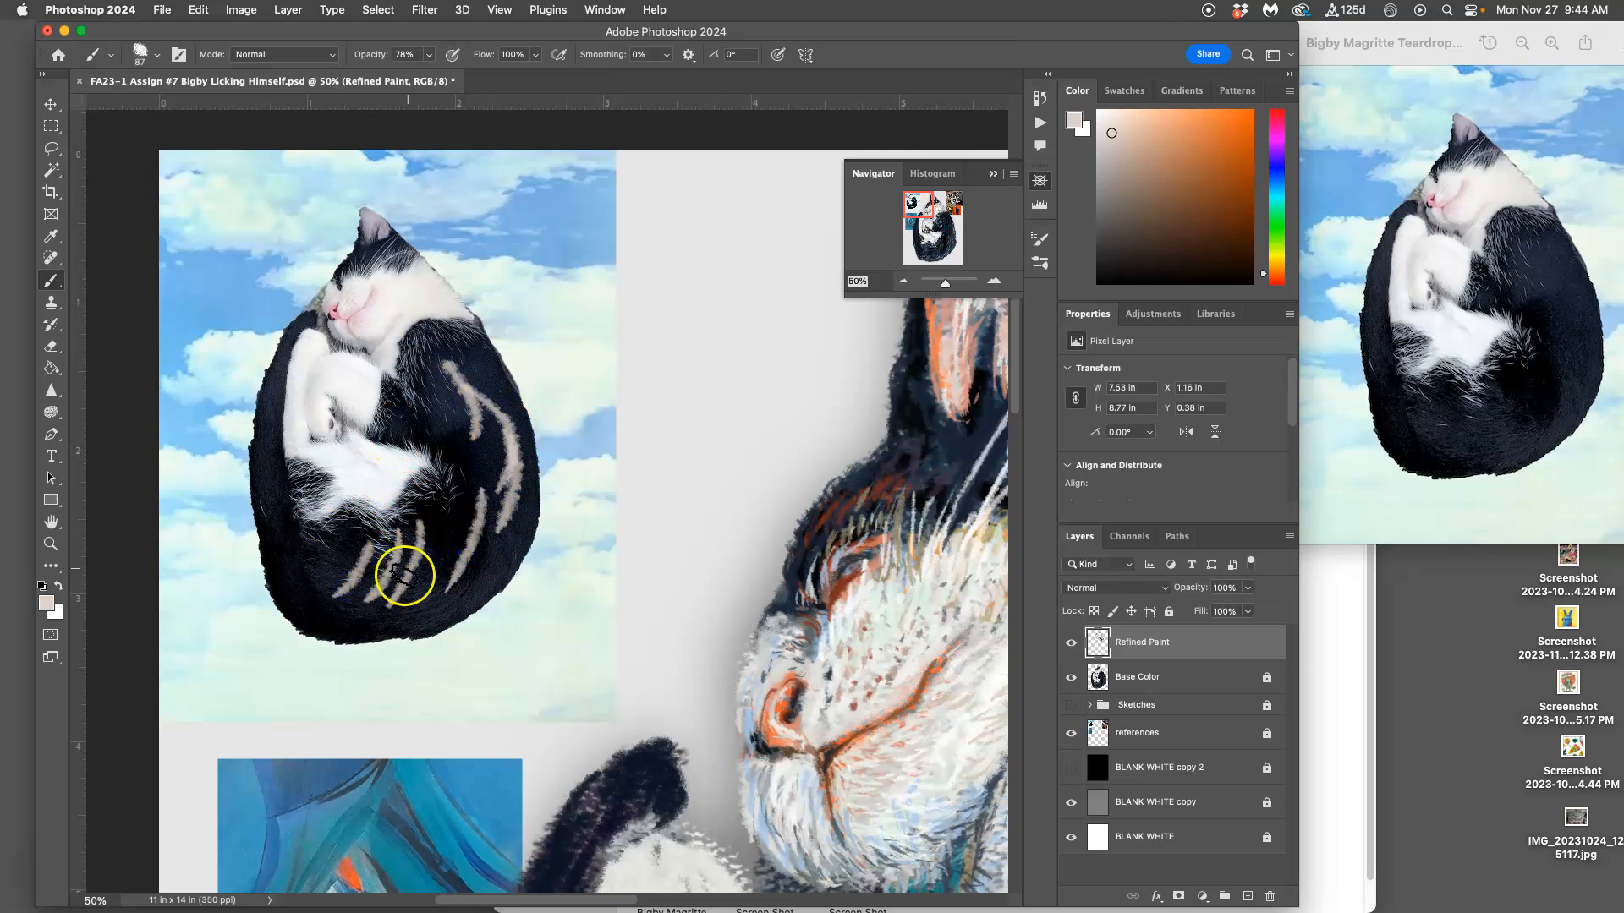
key(super+z)
key(super+z)
key(super+z)
key(super+z)
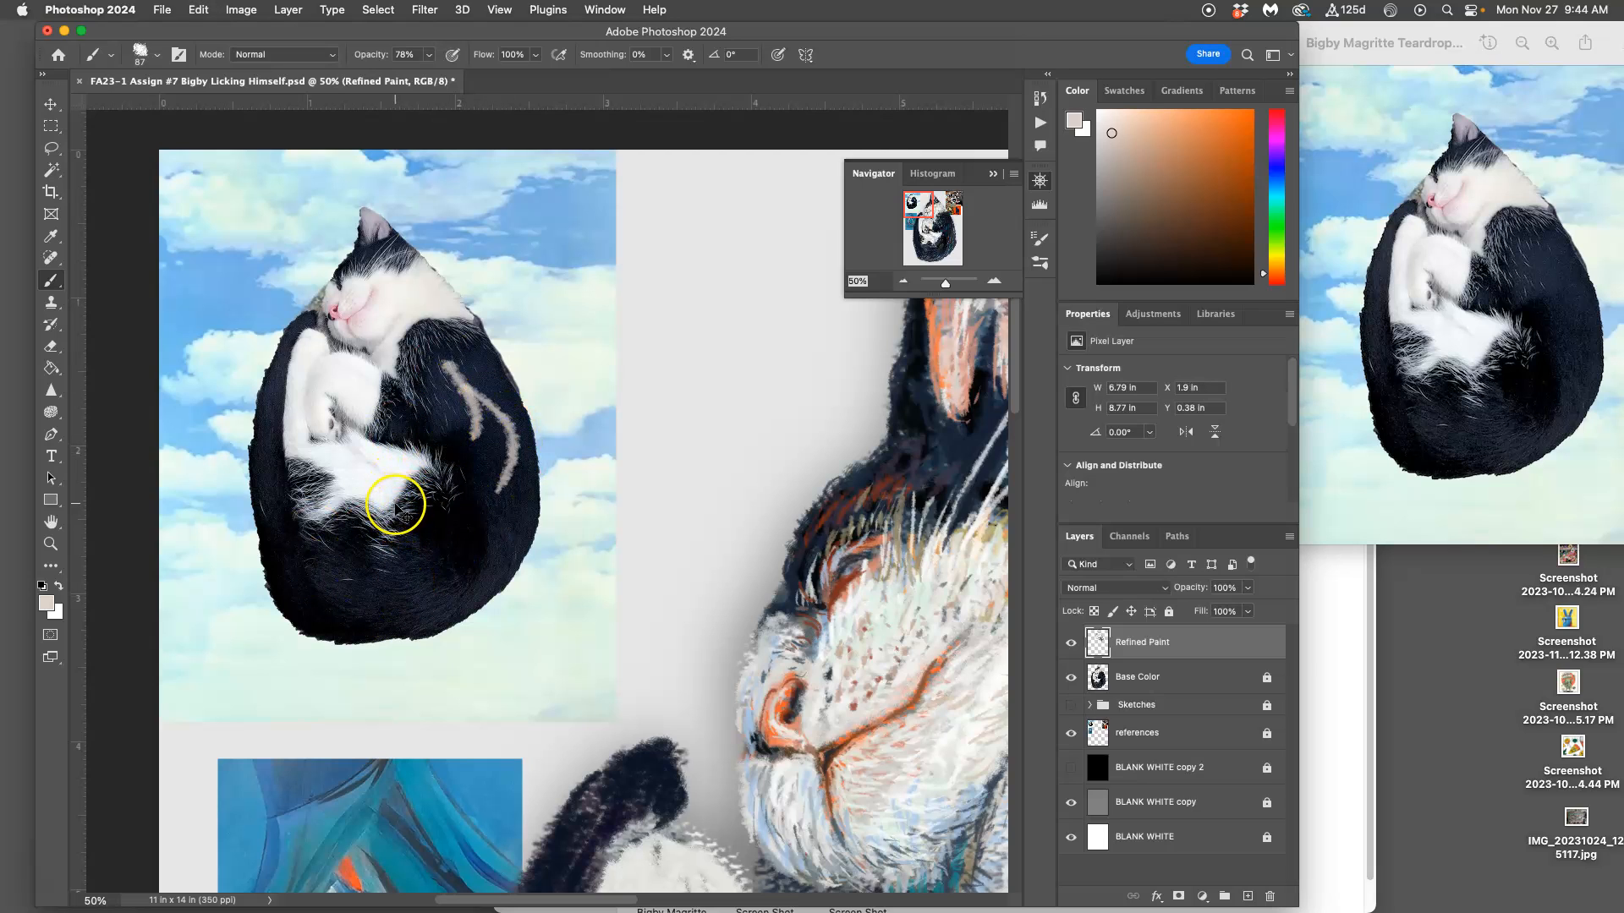
Step: Touch up the nose bridge with pale strokes, and paint sampled near-black and dark navy fur over the forehead and ear base
drag(699, 547, 404, 335)
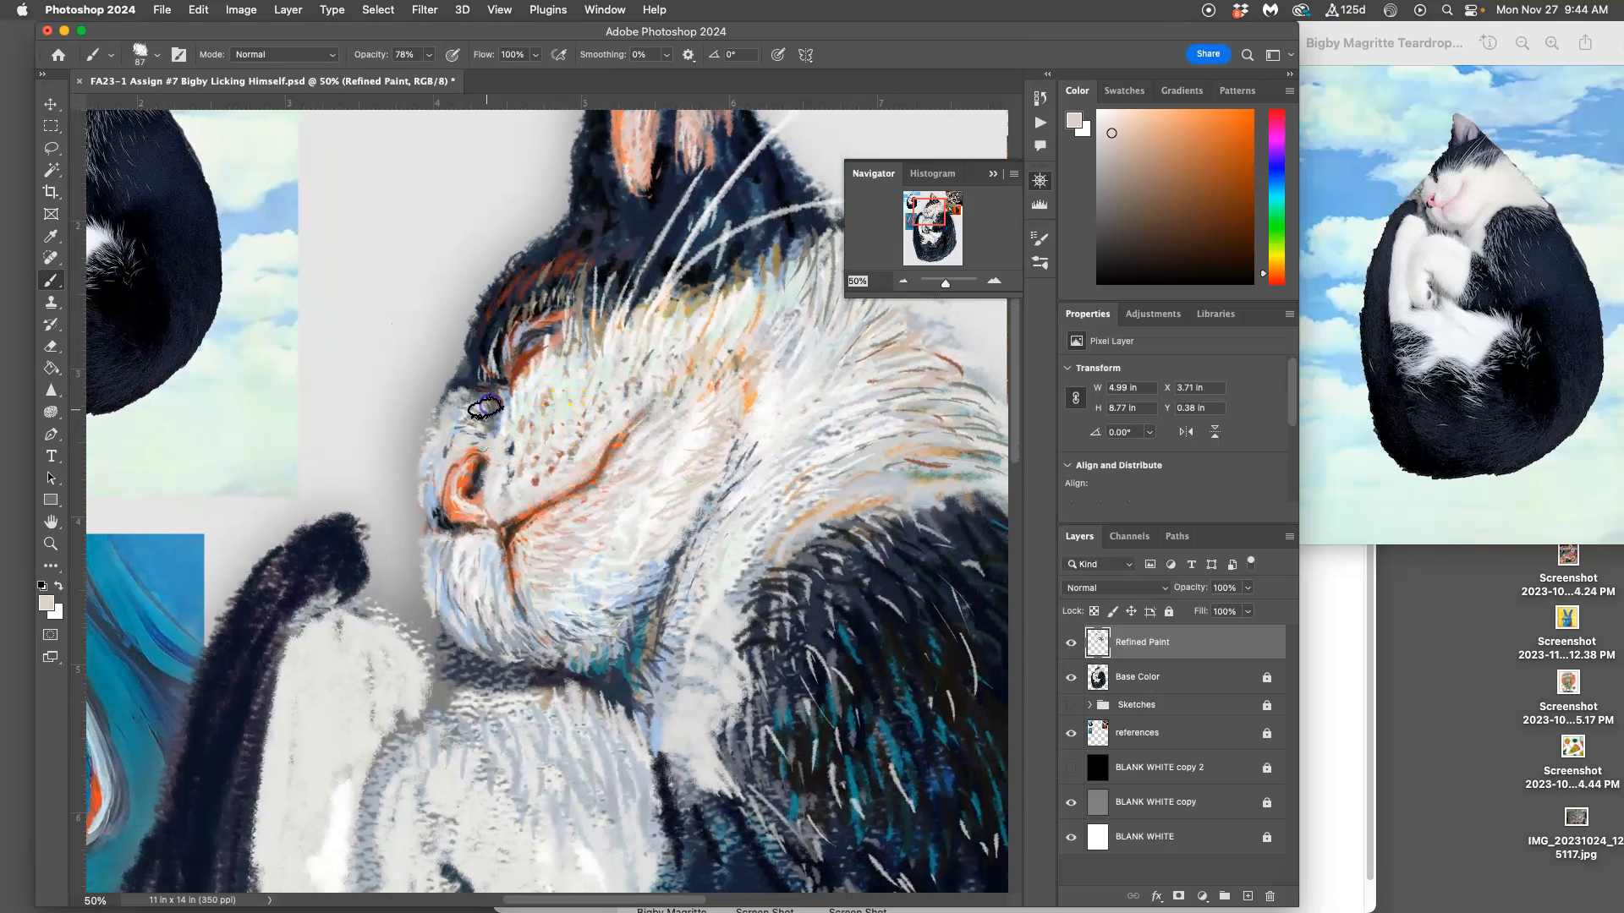
mouse_move(501, 462)
mouse_down()
mouse_move(510, 449)
mouse_move(489, 426)
mouse_up()
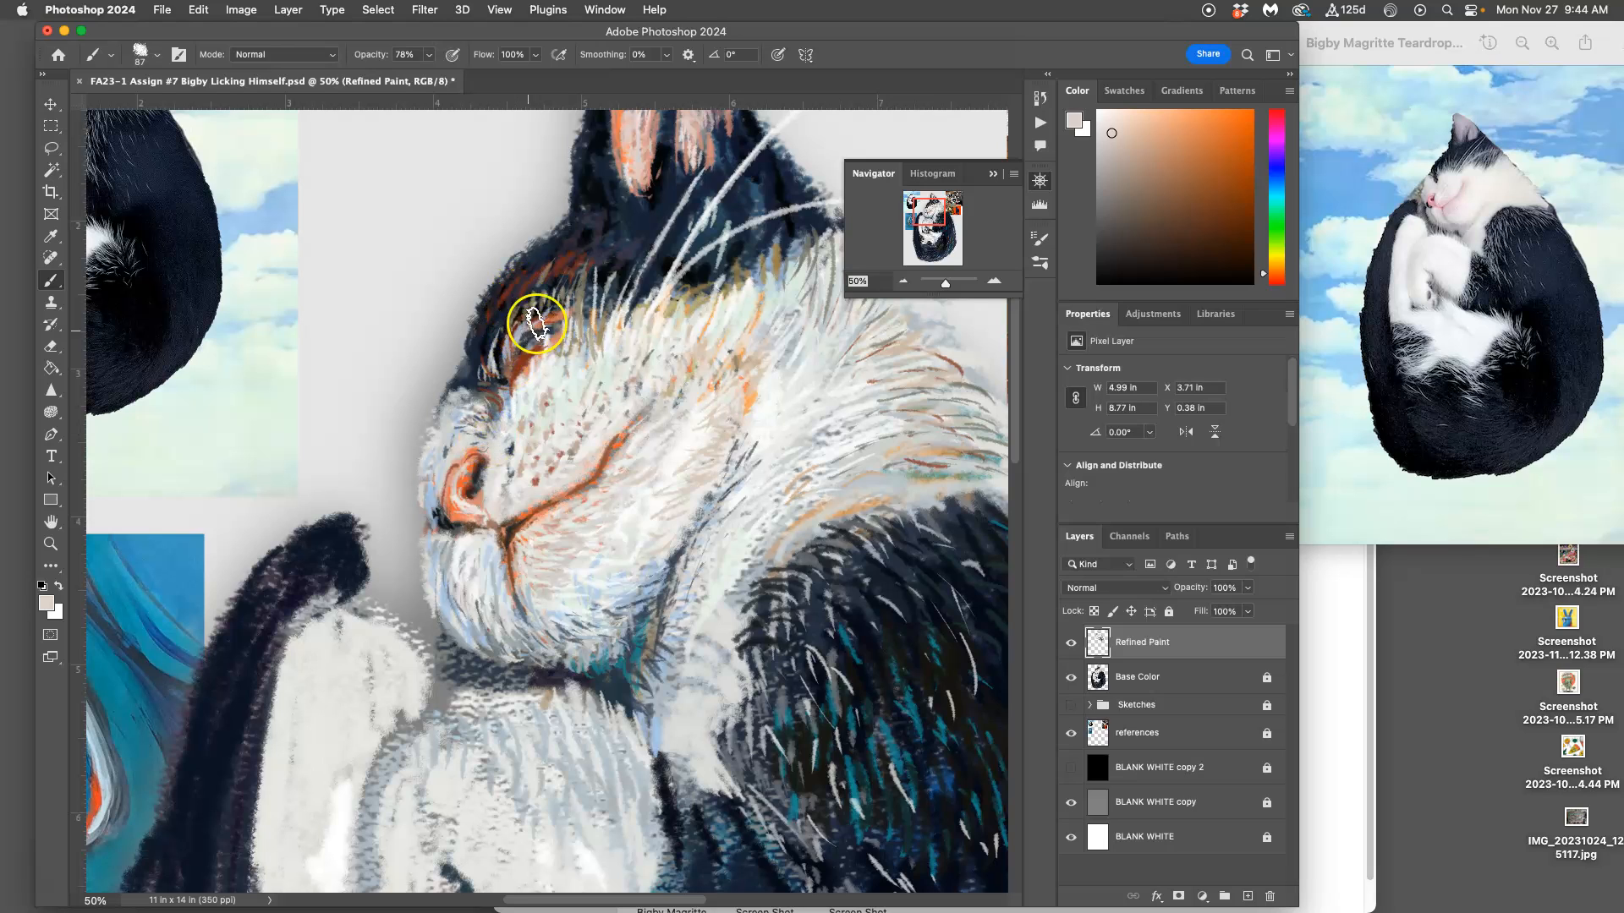
alt+click(504, 341)
mouse_move(490, 326)
mouse_down()
mouse_move(482, 309)
mouse_move(482, 333)
mouse_move(538, 256)
mouse_up()
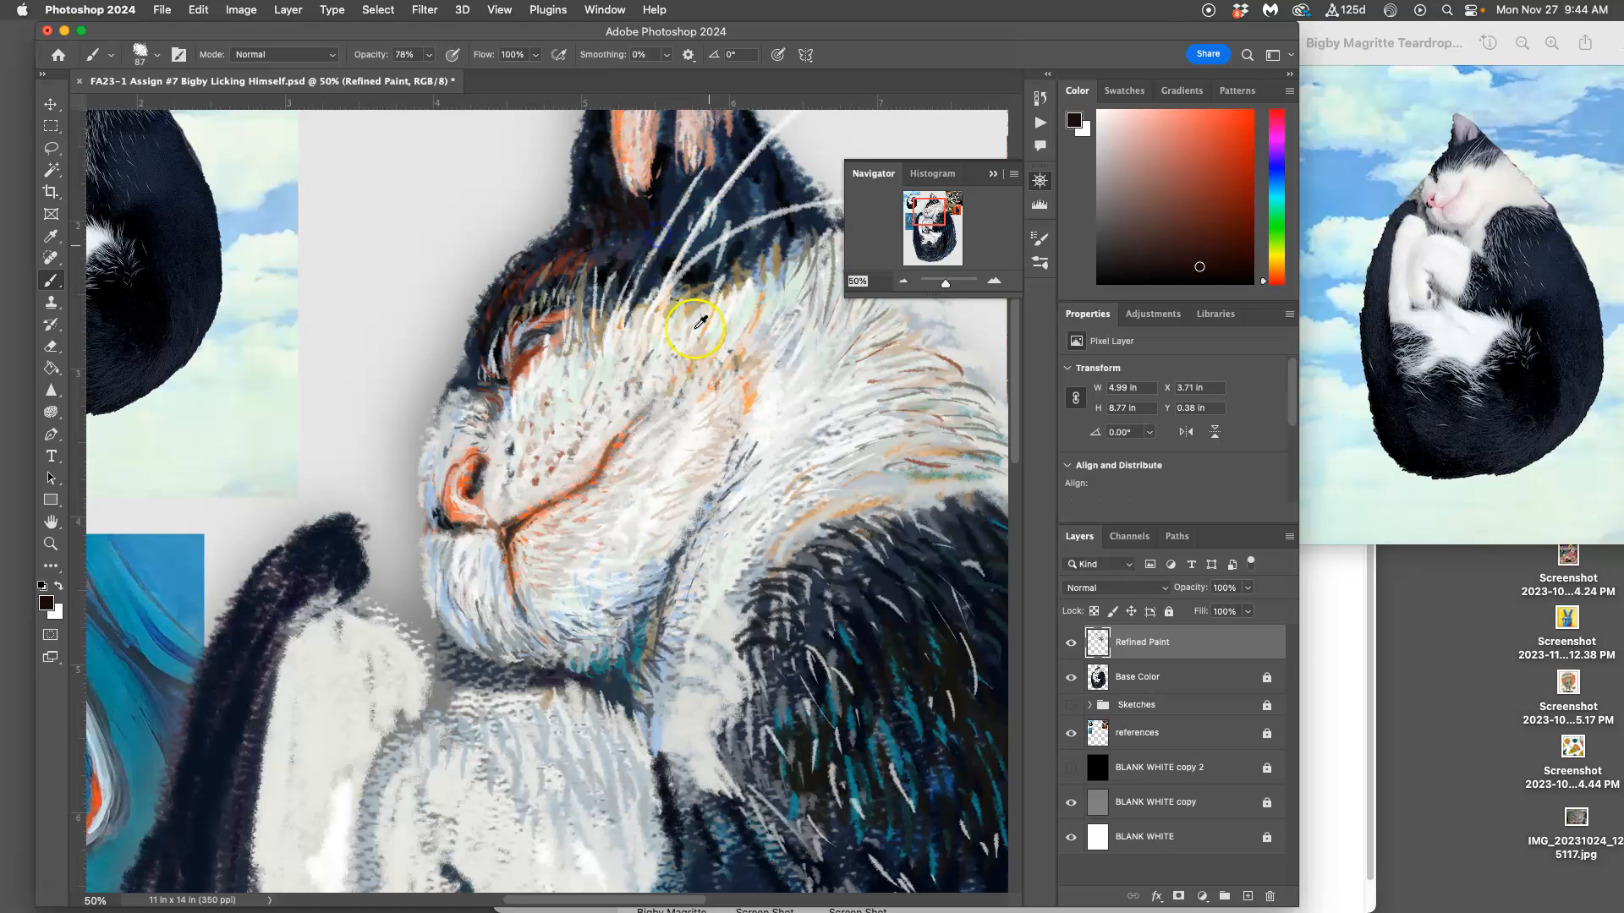
alt+click(815, 579)
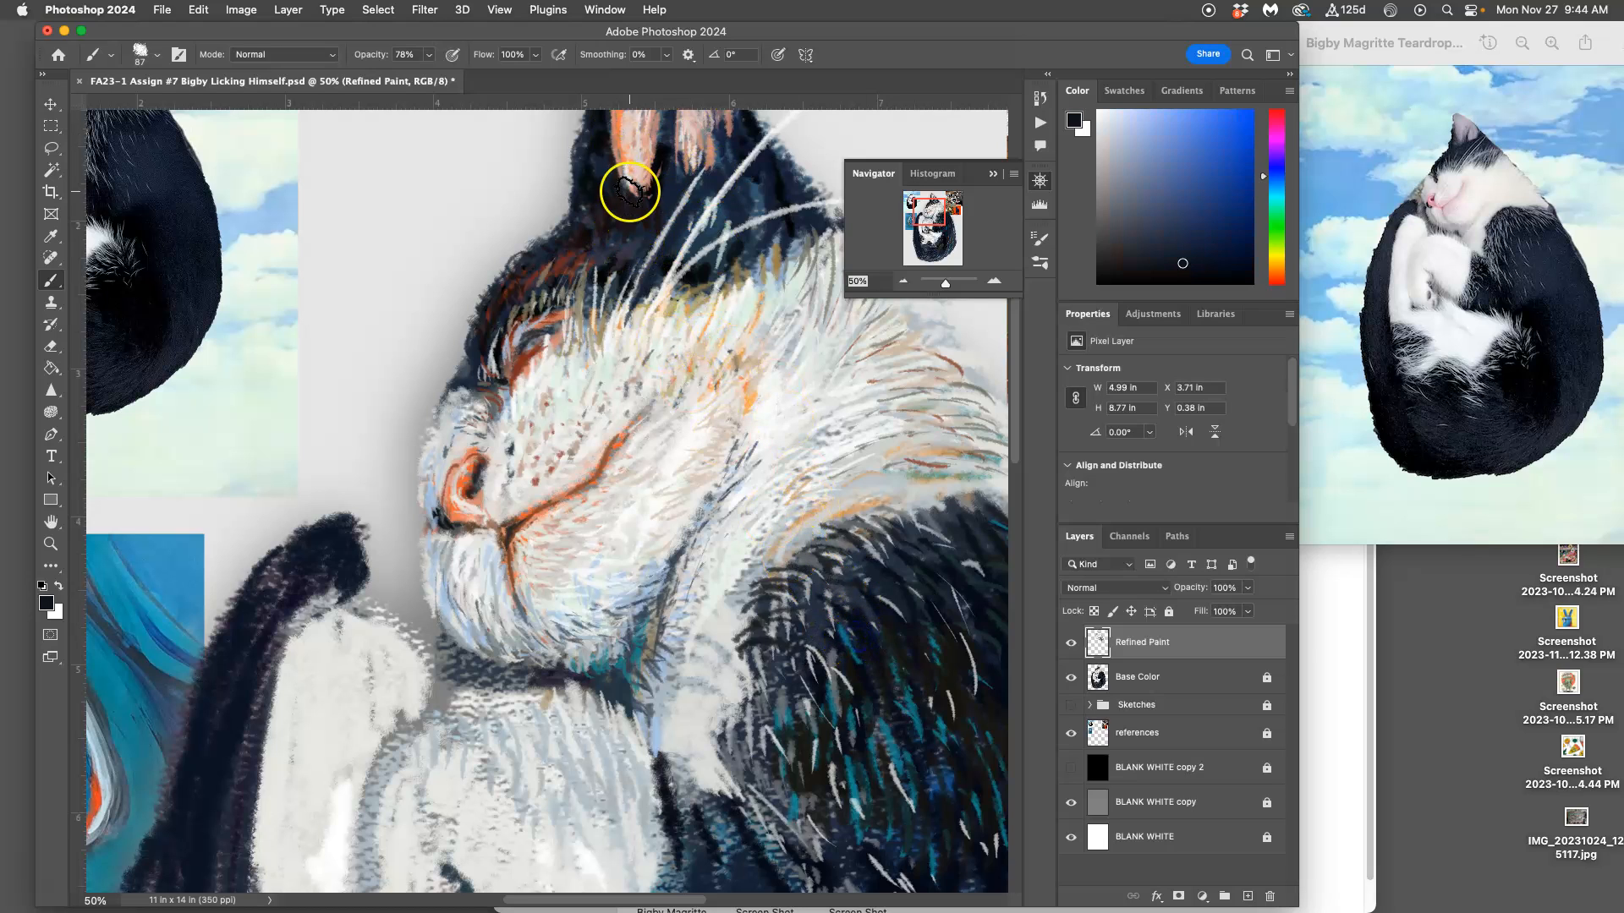
mouse_move(661, 209)
mouse_down()
mouse_move(623, 291)
mouse_move(692, 221)
mouse_up()
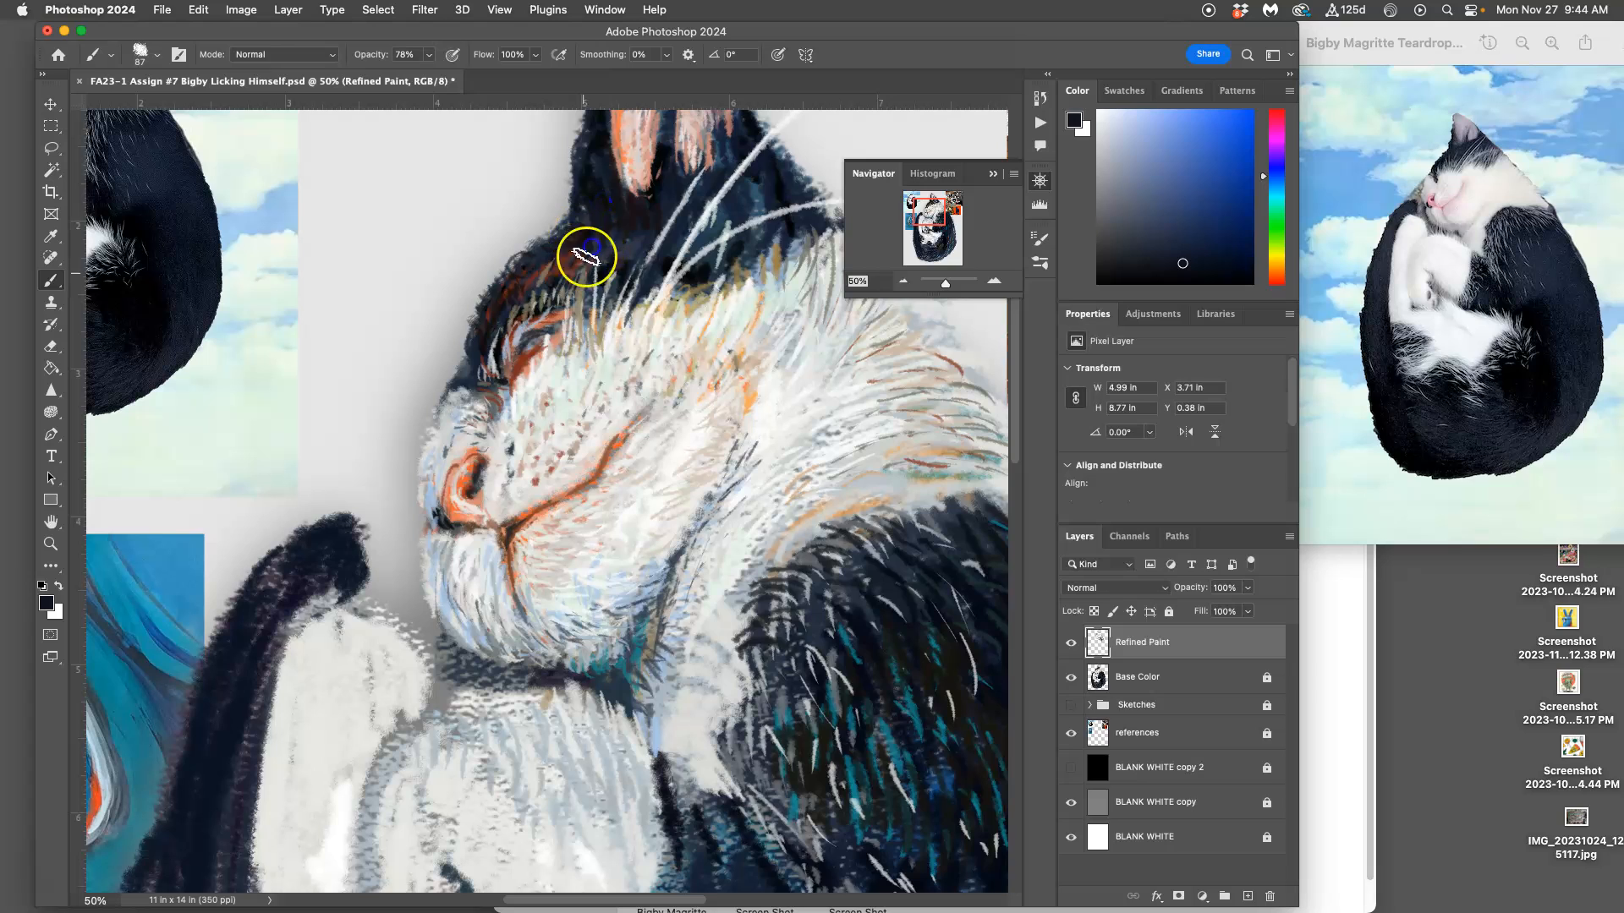
Step: Sample off-white from above the eye and paint fine hairs from the white face up into the dark forehead fur
alt+click(606, 336)
mouse_move(614, 228)
mouse_down()
mouse_move(606, 274)
mouse_move(592, 287)
mouse_move(583, 271)
mouse_move(577, 304)
mouse_move(536, 280)
mouse_move(511, 302)
mouse_move(533, 285)
mouse_move(559, 307)
mouse_move(583, 242)
mouse_move(532, 313)
mouse_move(609, 267)
mouse_move(609, 313)
mouse_move(624, 278)
mouse_up()
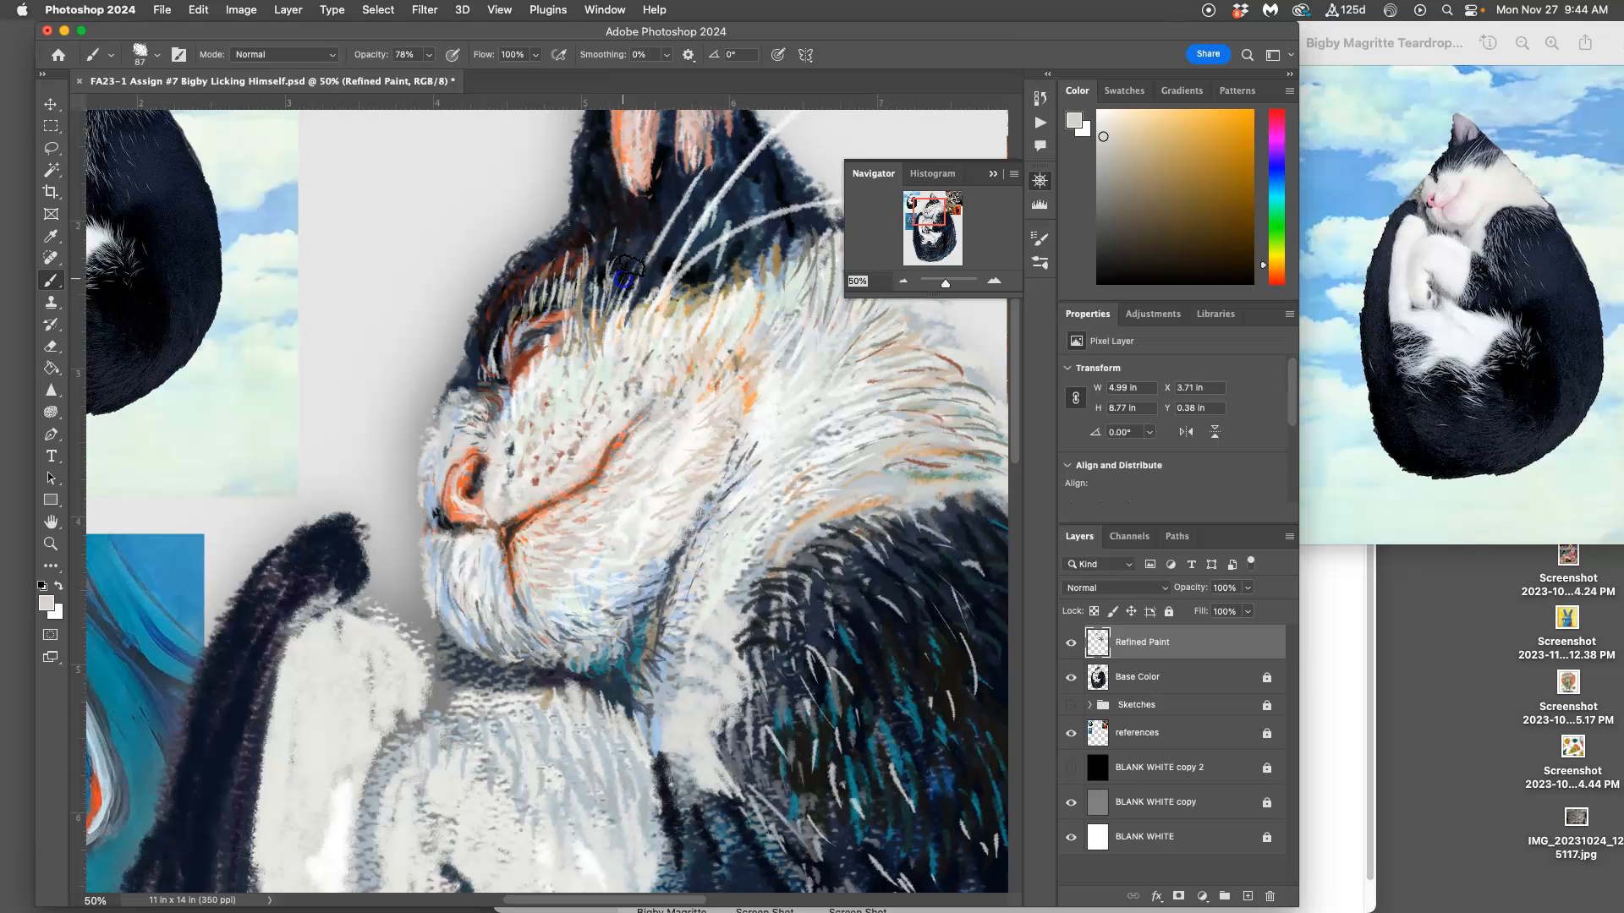
scroll(681, 366, down, 3)
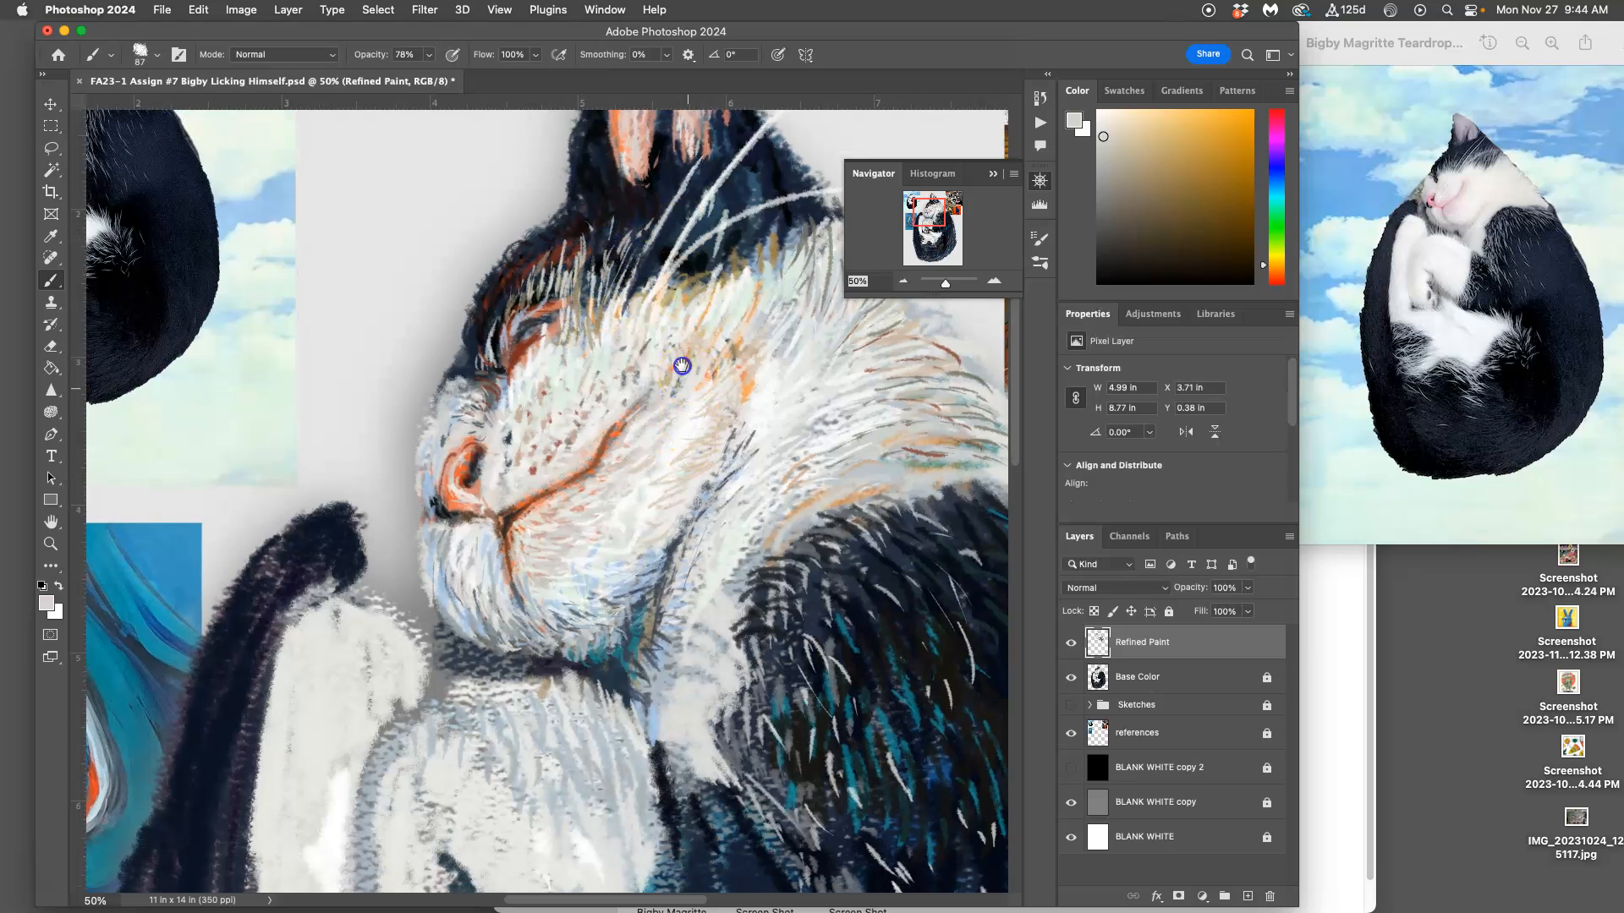
drag(635, 188, 620, 201)
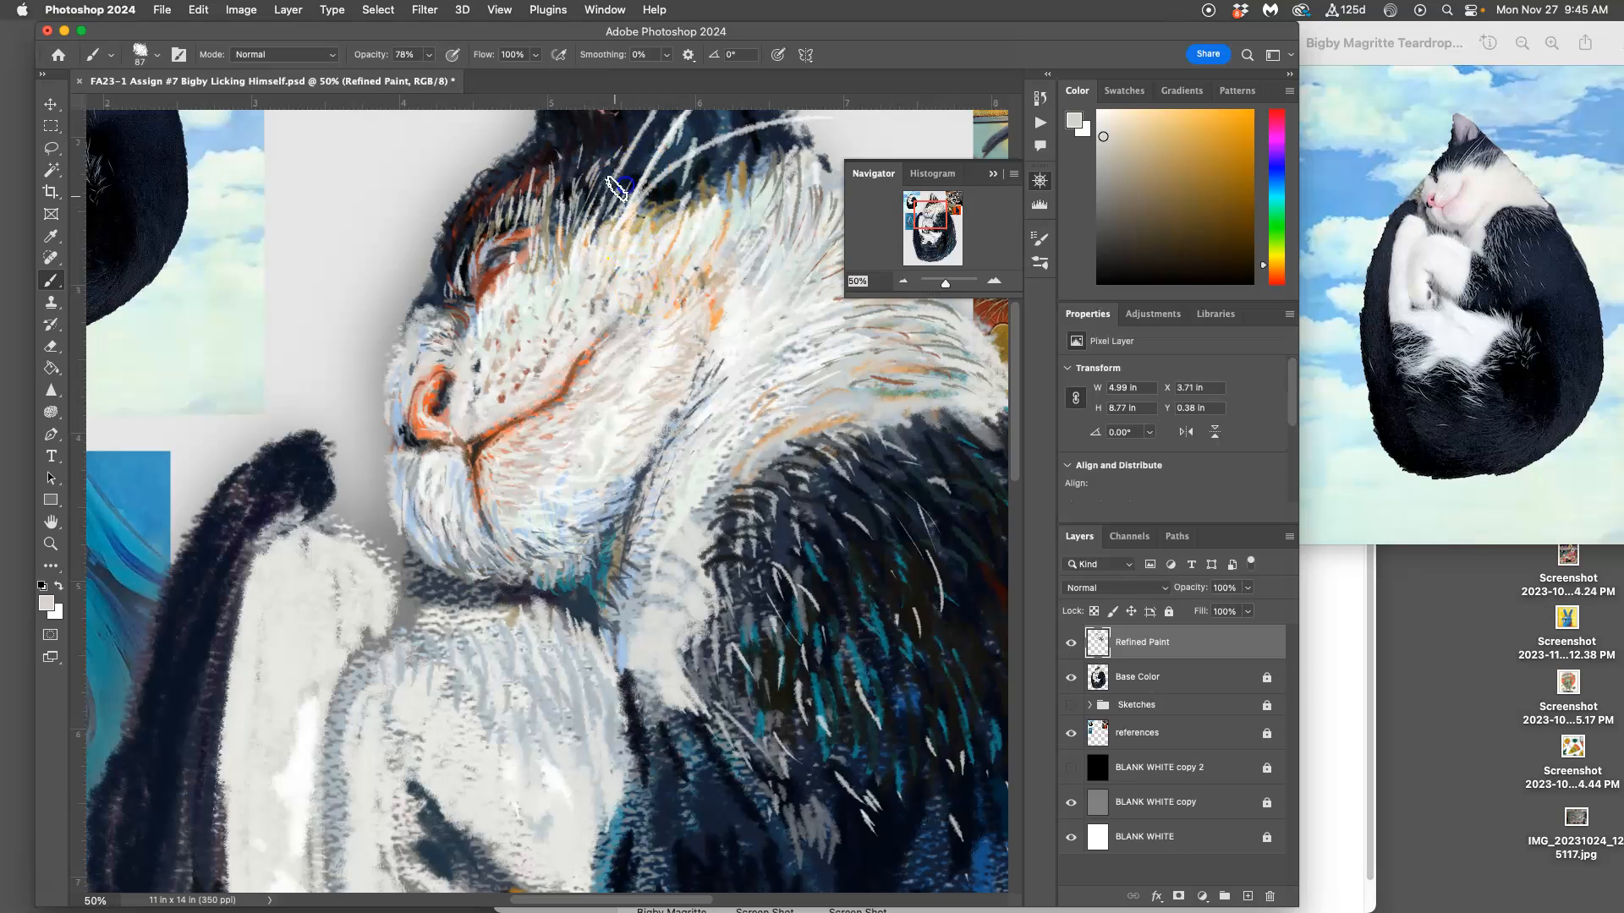
mouse_move(671, 170)
mouse_down()
mouse_move(663, 193)
mouse_move(682, 159)
mouse_move(670, 188)
mouse_up()
mouse_move(673, 142)
mouse_down()
mouse_move(664, 171)
mouse_move(705, 173)
mouse_up()
mouse_move(718, 145)
mouse_down()
mouse_move(715, 173)
mouse_move(763, 159)
mouse_up()
Step: Sample a color from the cheek fur and paint strokes across the back of the cheek and neck
drag(751, 311, 733, 453)
mouse_move(693, 308)
mouse_down()
mouse_move(711, 260)
mouse_move(703, 312)
mouse_move(675, 324)
mouse_move(666, 264)
mouse_move(643, 308)
mouse_move(653, 337)
mouse_move(625, 327)
mouse_move(622, 288)
mouse_move(581, 341)
mouse_move(585, 293)
mouse_move(549, 351)
mouse_move(751, 255)
mouse_move(734, 291)
mouse_up()
alt+click(714, 253)
drag(723, 237, 712, 317)
Step: Sample blue and near-black from the shoulder, and paint dark hairs up into the white neck fur along the shoulder's upper edge
drag(742, 616, 608, 398)
click(687, 366)
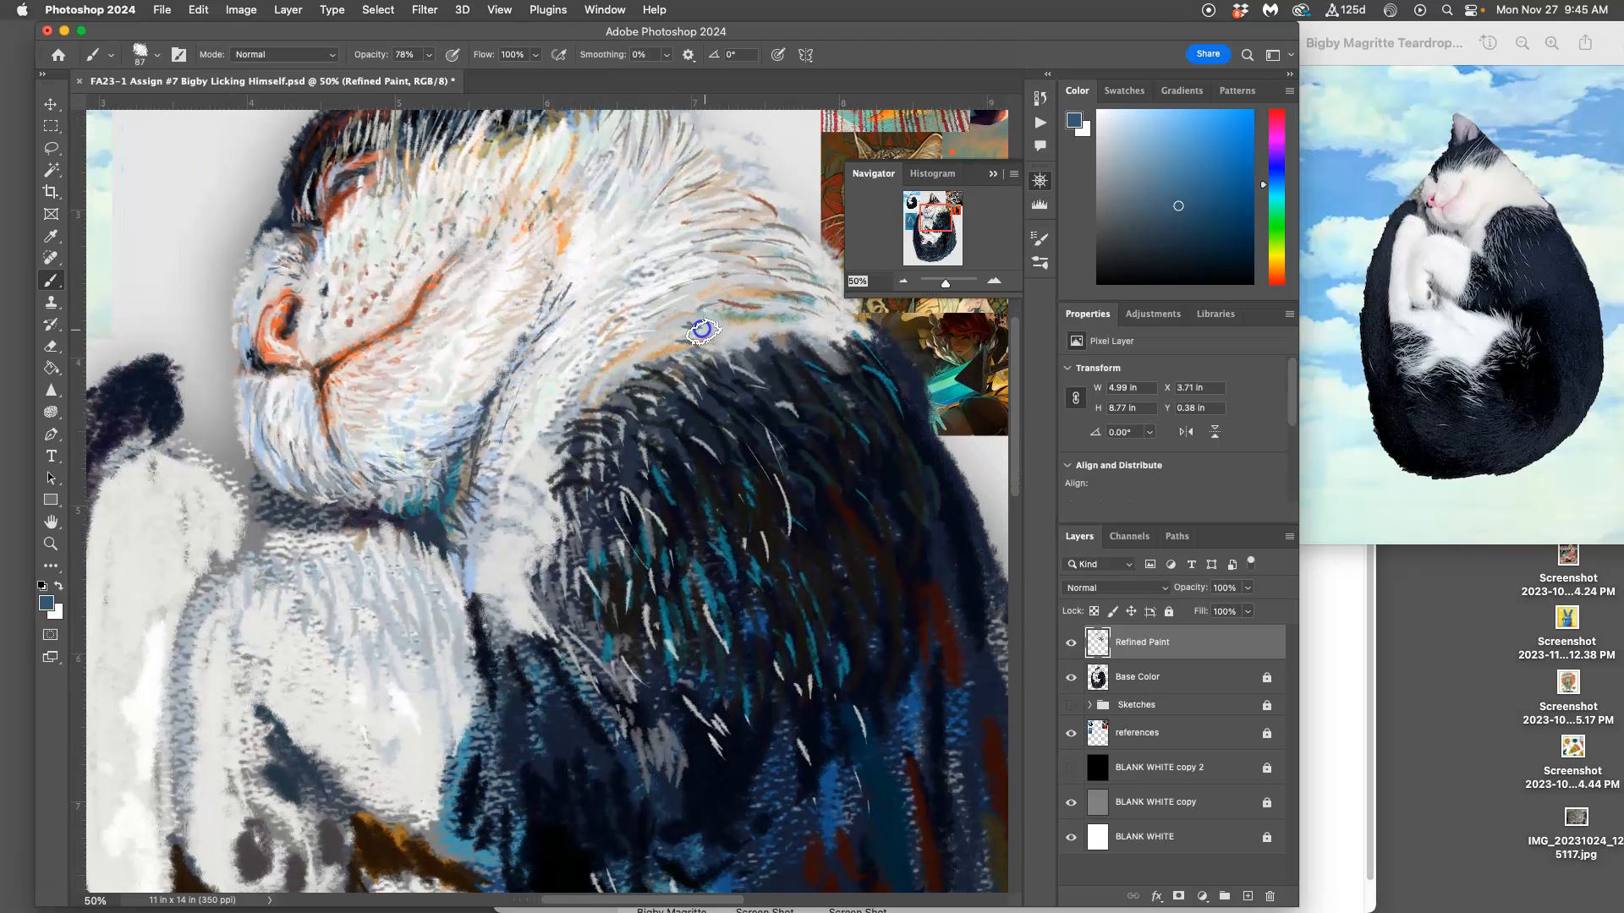
drag(694, 315, 729, 342)
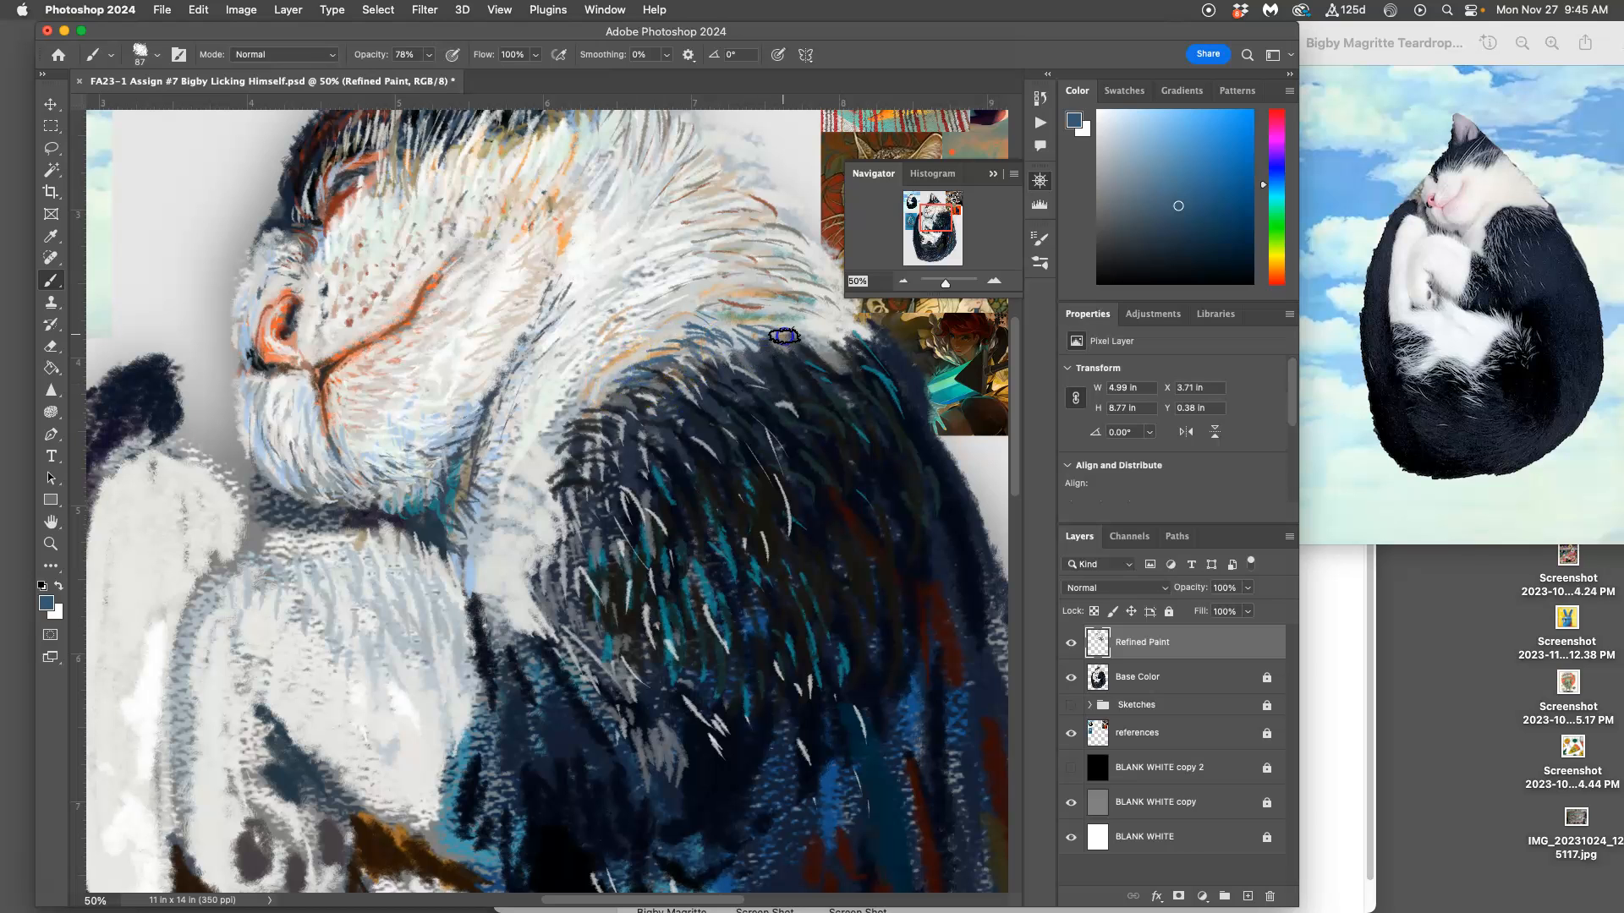
alt+click(807, 385)
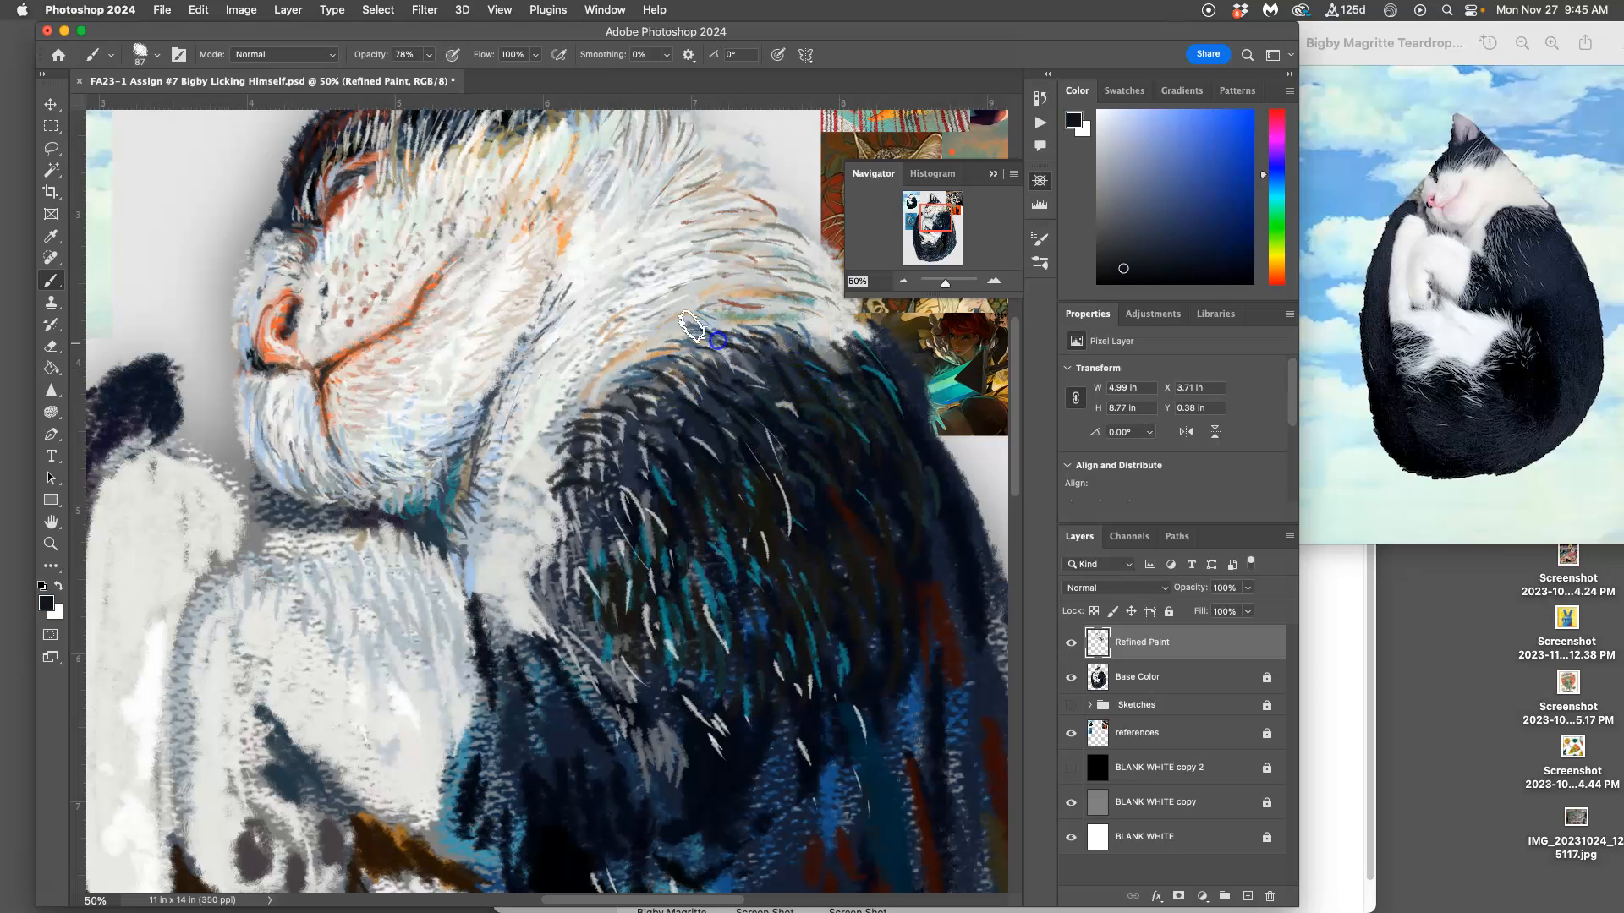
drag(768, 319, 851, 358)
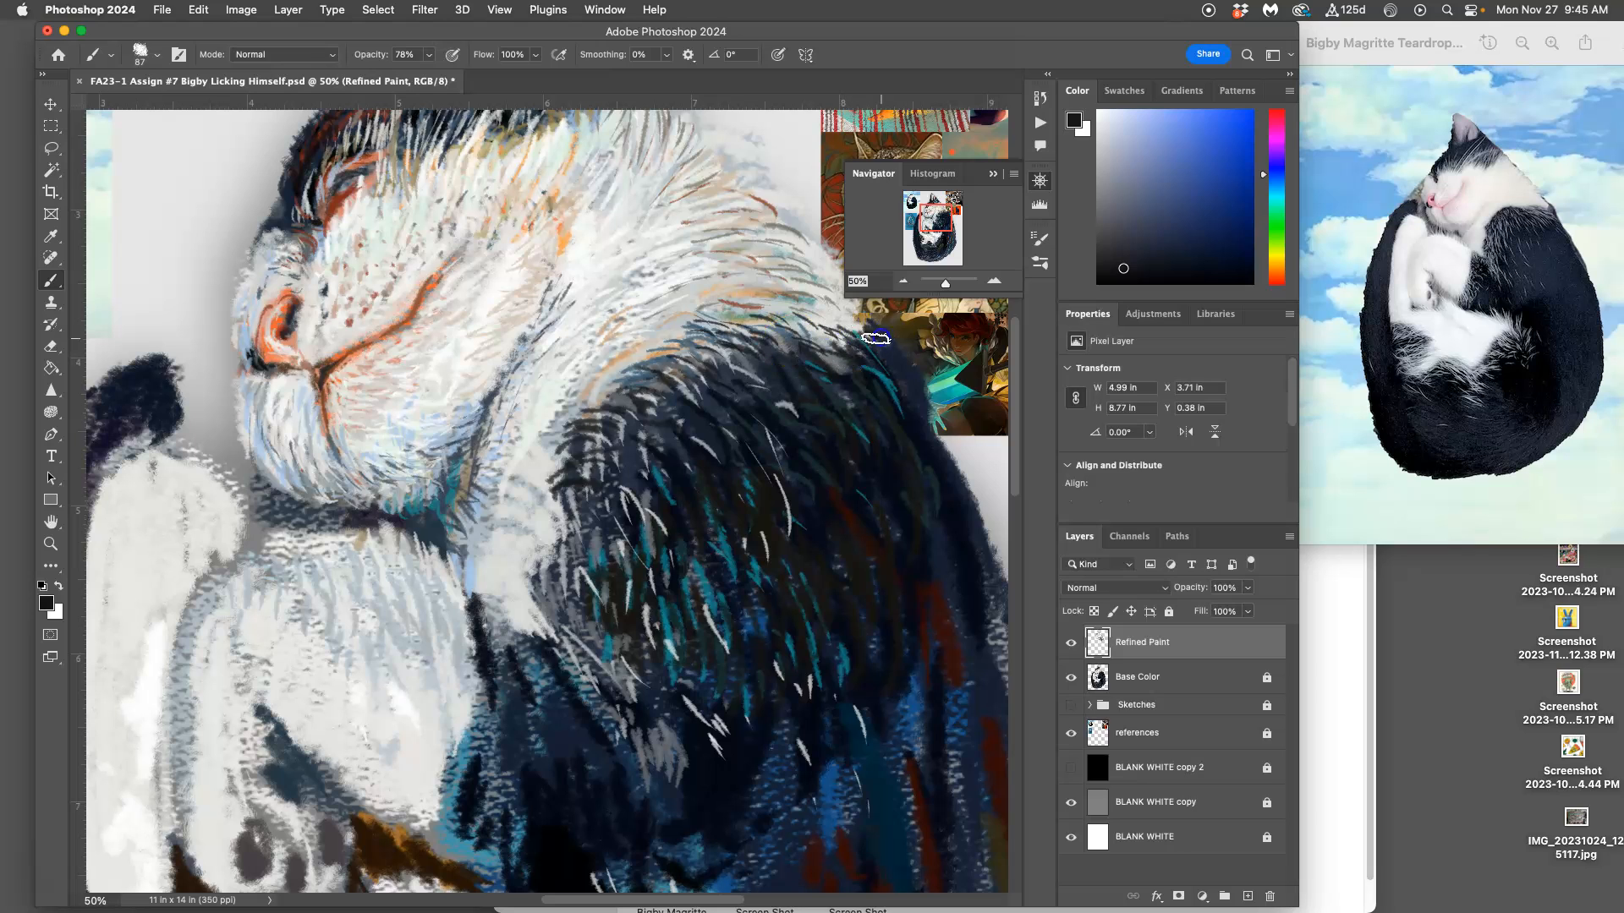
Step: Enlarge the Navigator and sample slate gray for fur strokes along the back edge of the white neck
drag(858, 293, 859, 311)
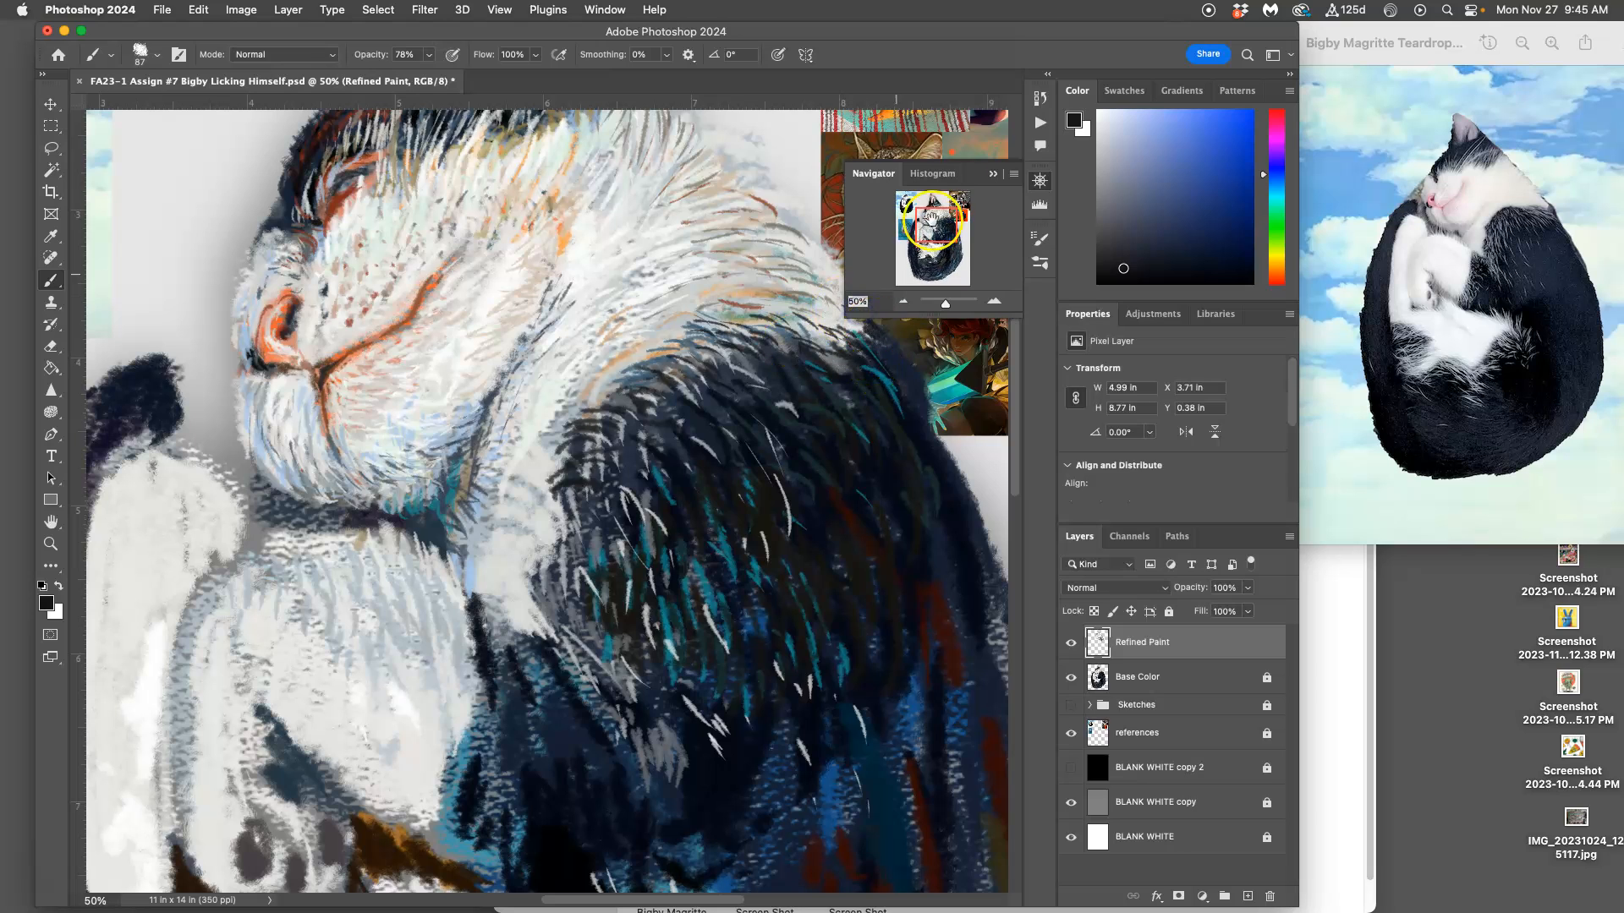
scroll(816, 381, up, 3)
scroll(816, 381, right, 3)
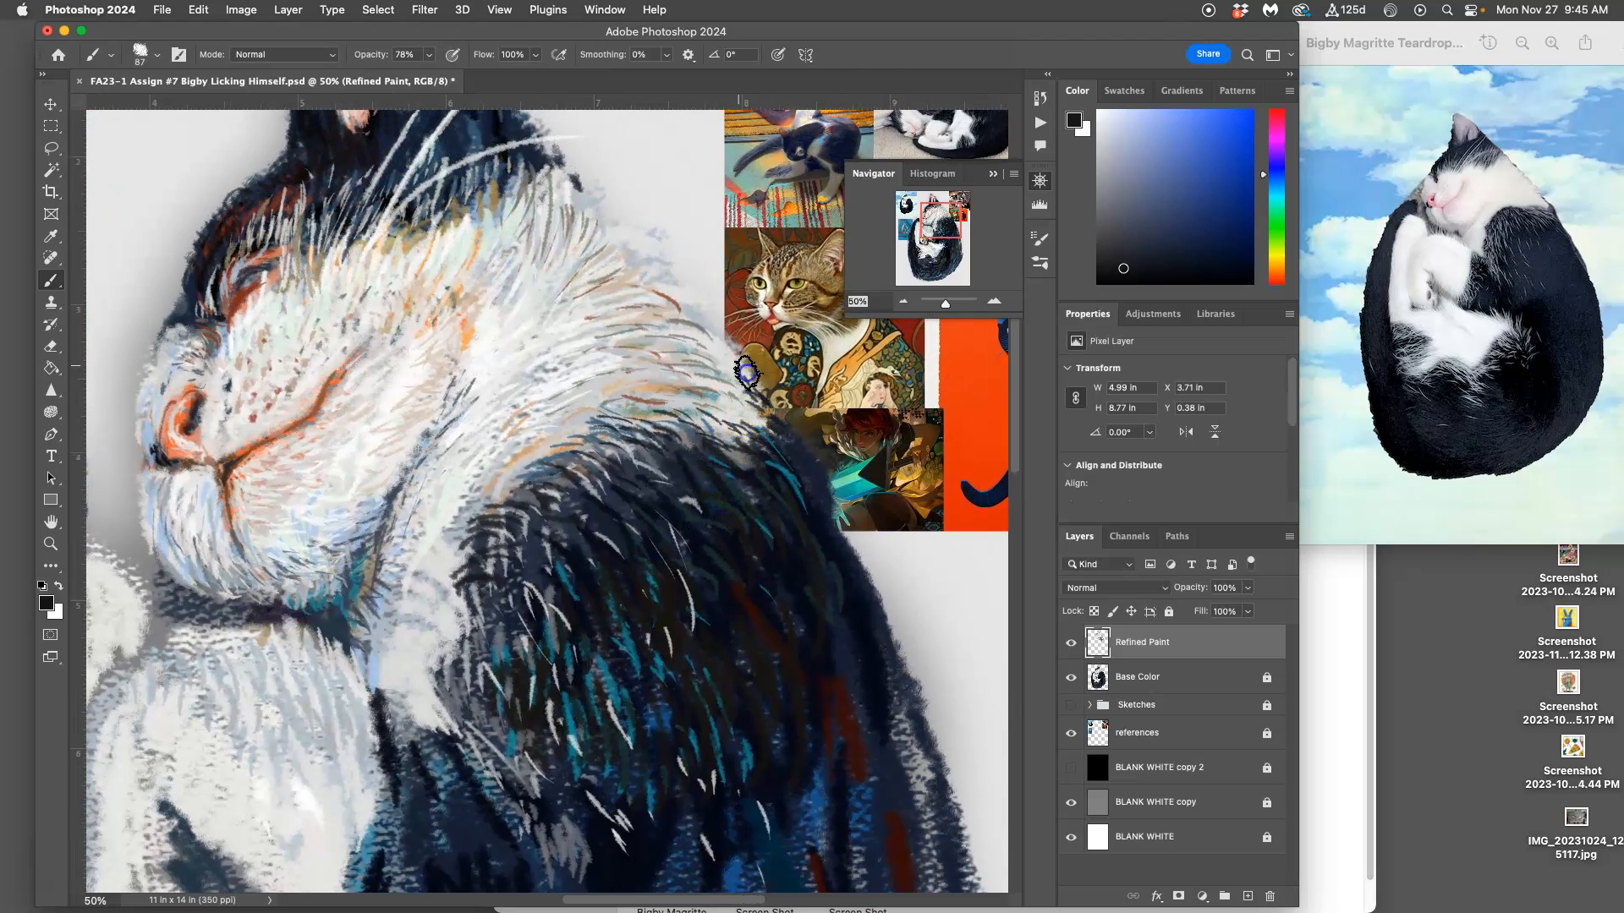
alt+click(749, 403)
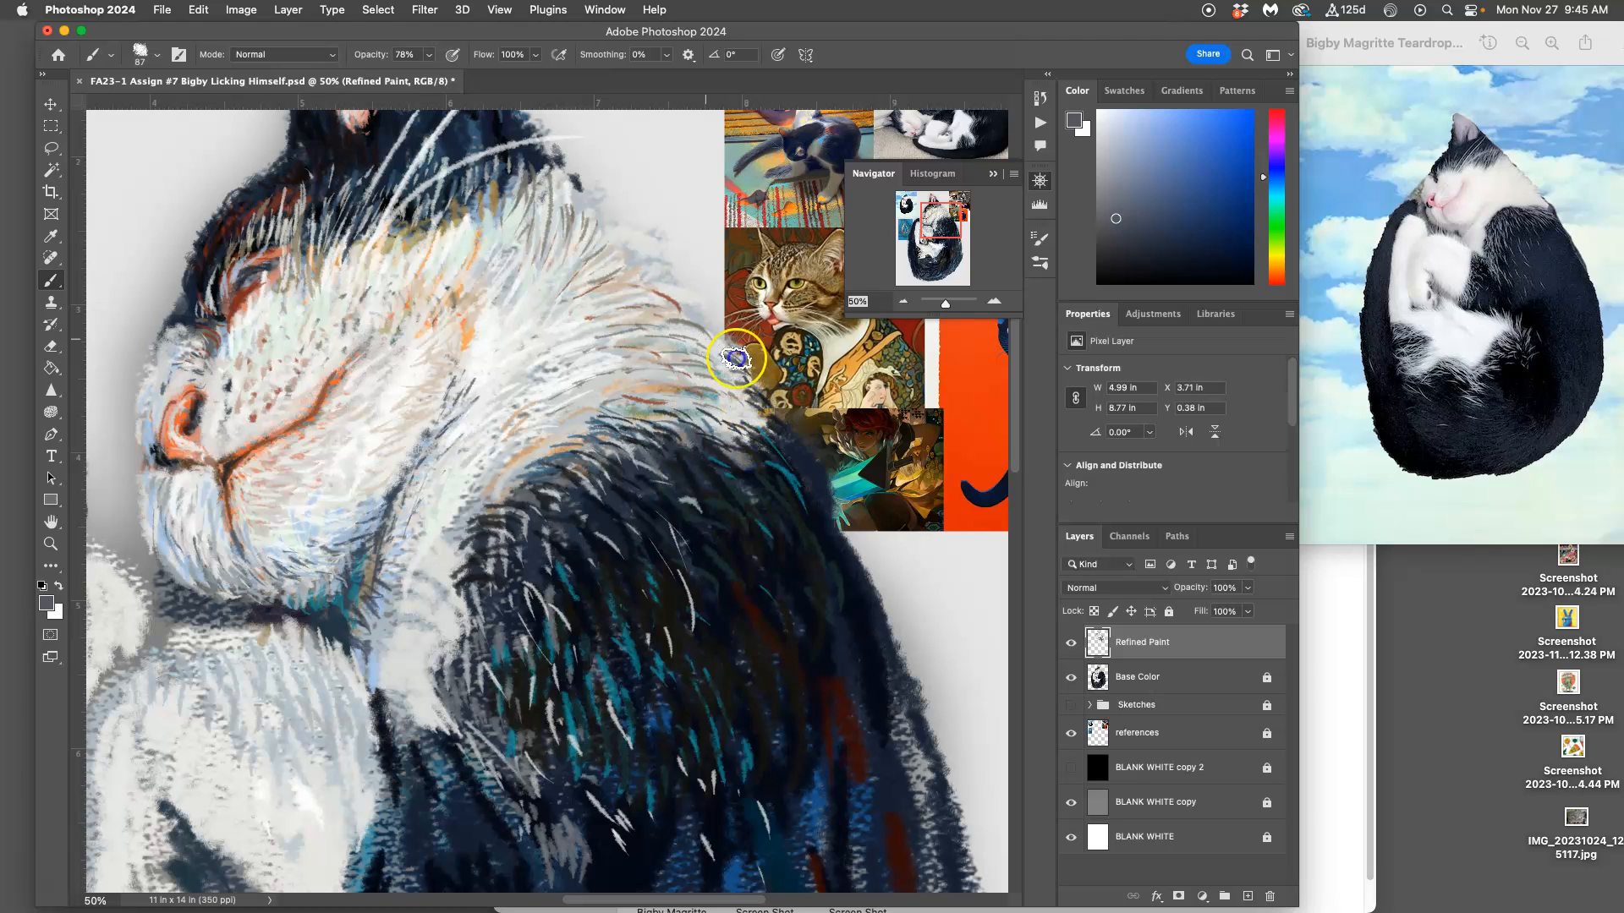
Step: Sample light gray and off-white from the neck, and paint fur strokes over the border between neck and dark shoulder
alt+click(674, 401)
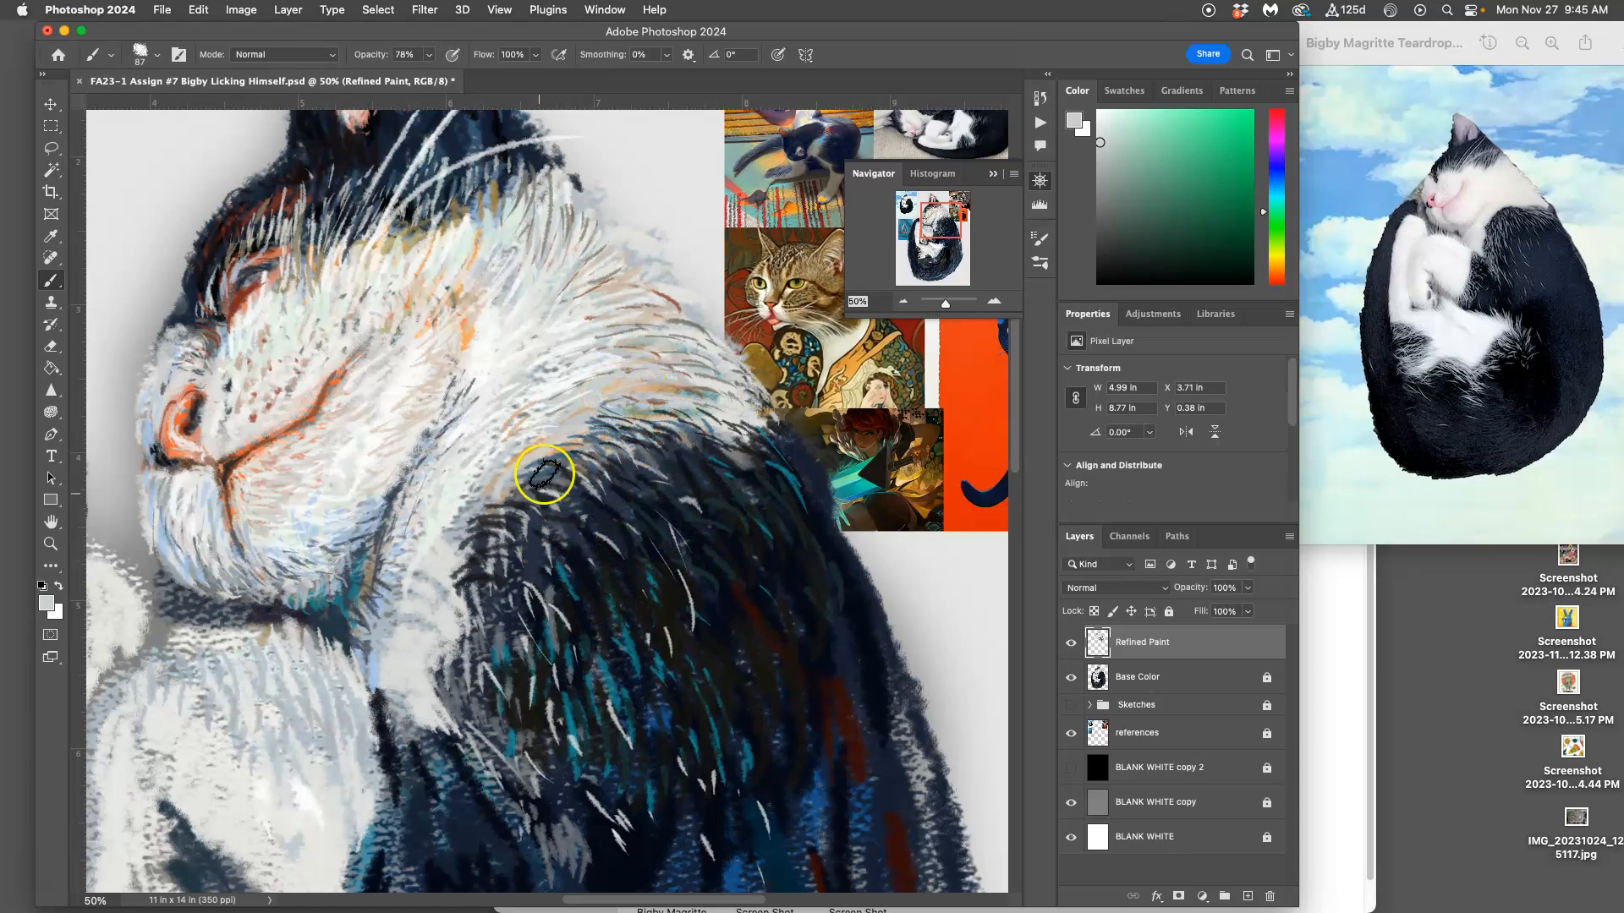
alt+click(520, 437)
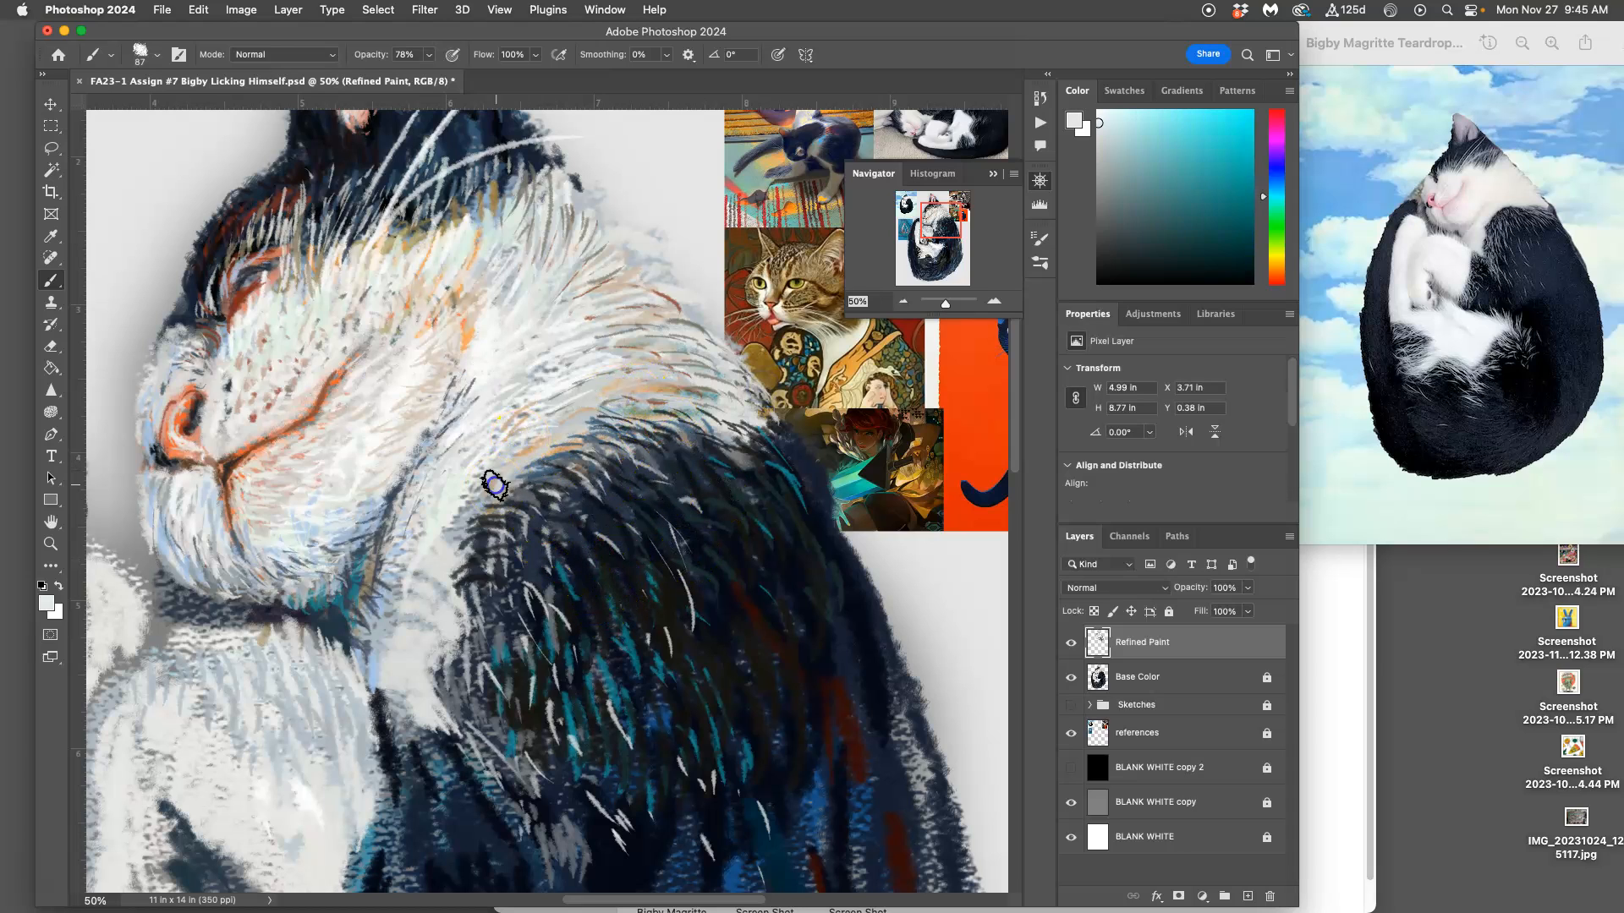
drag(518, 442, 478, 499)
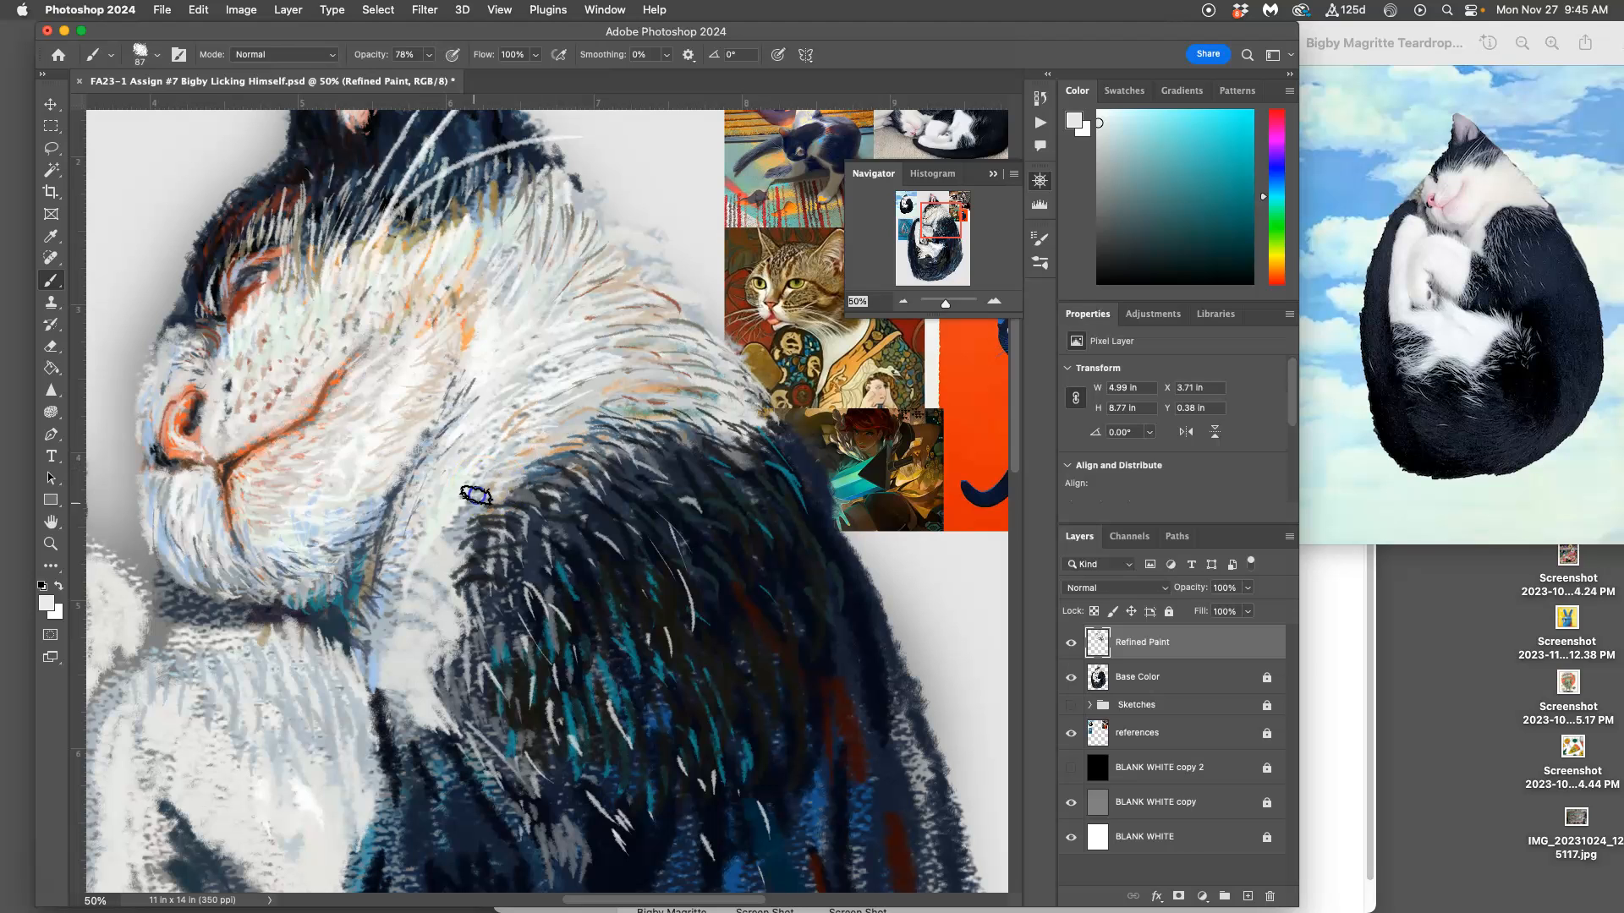
mouse_move(536, 436)
mouse_down()
mouse_move(466, 496)
mouse_move(467, 516)
mouse_up()
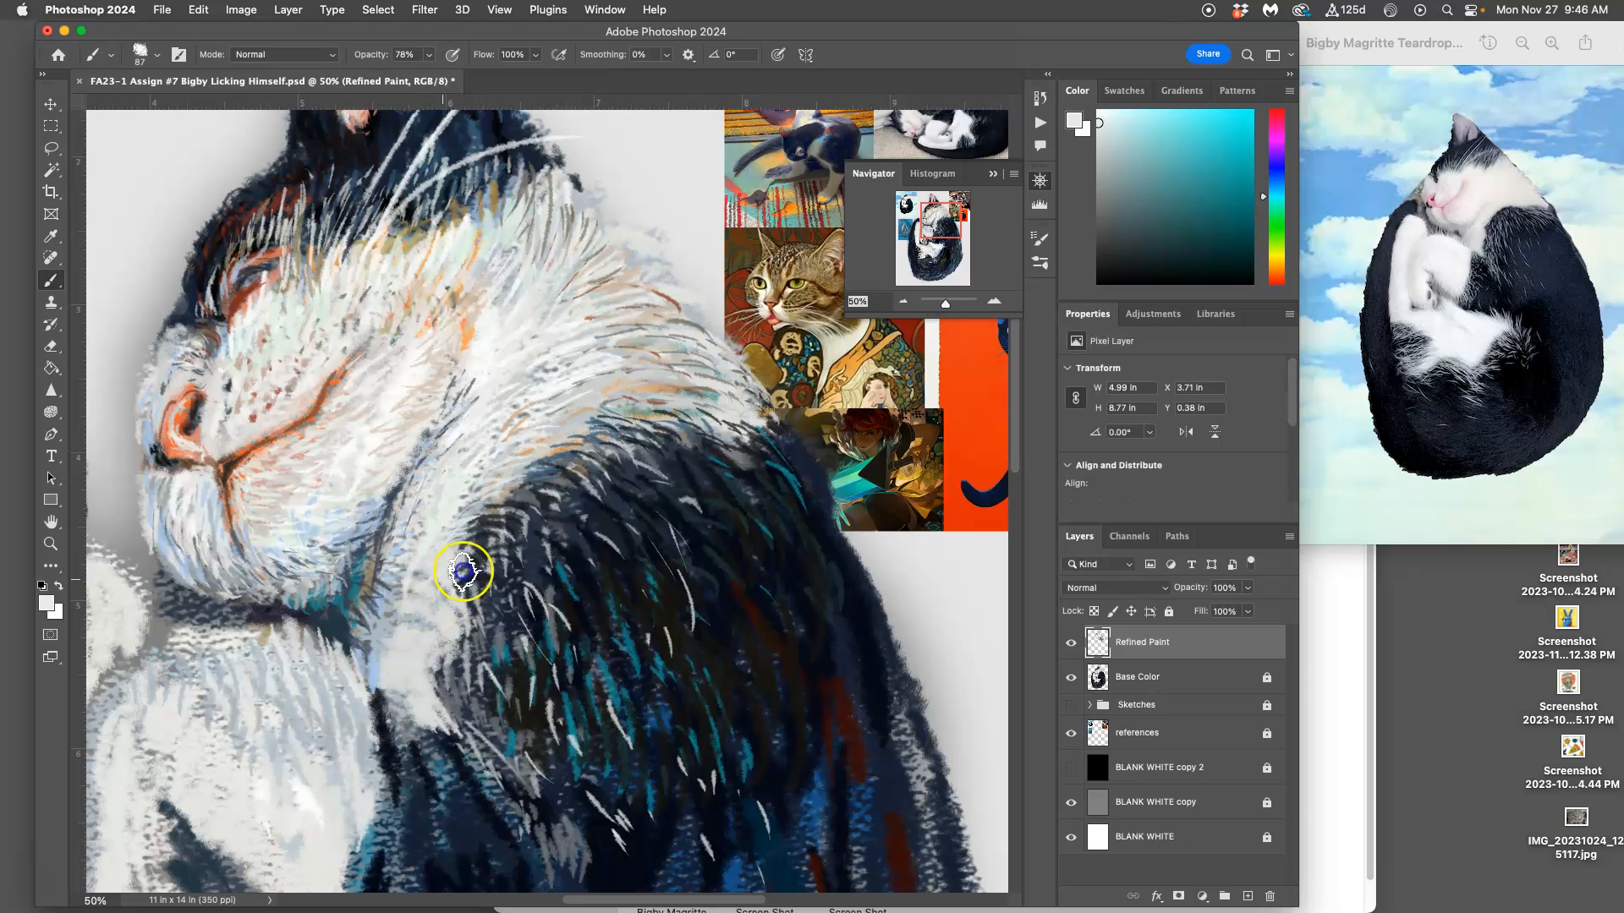
Step: Sample dark slate and off-white, and paint fur strokes over the white chest patch below the jaw
alt+click(476, 636)
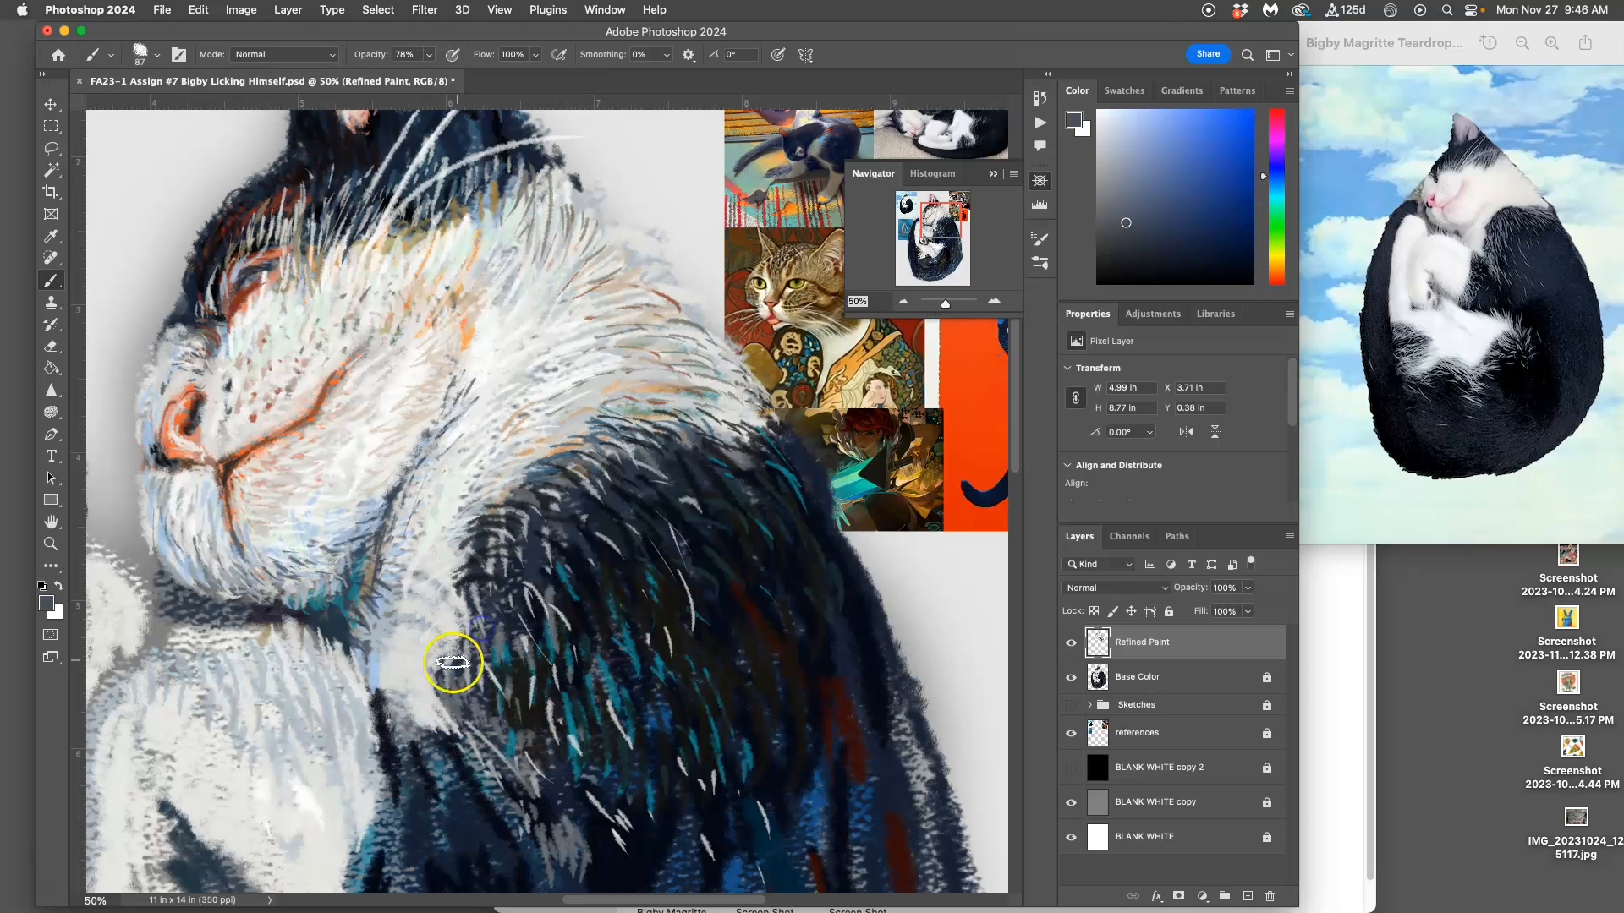
alt+click(336, 504)
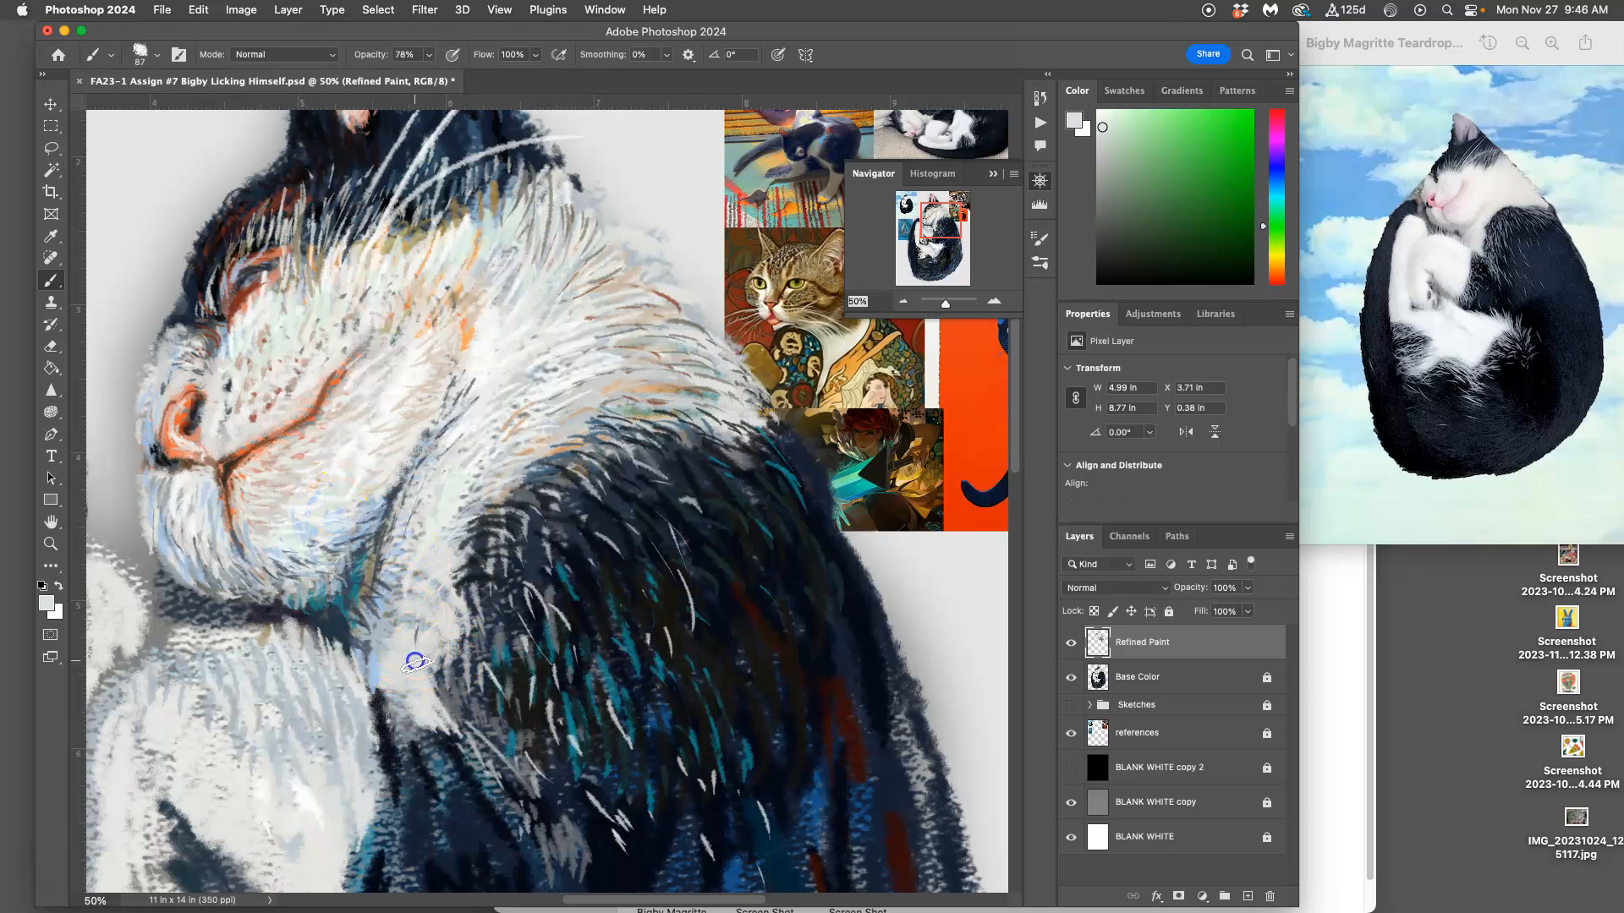
alt+click(386, 676)
drag(413, 671, 422, 671)
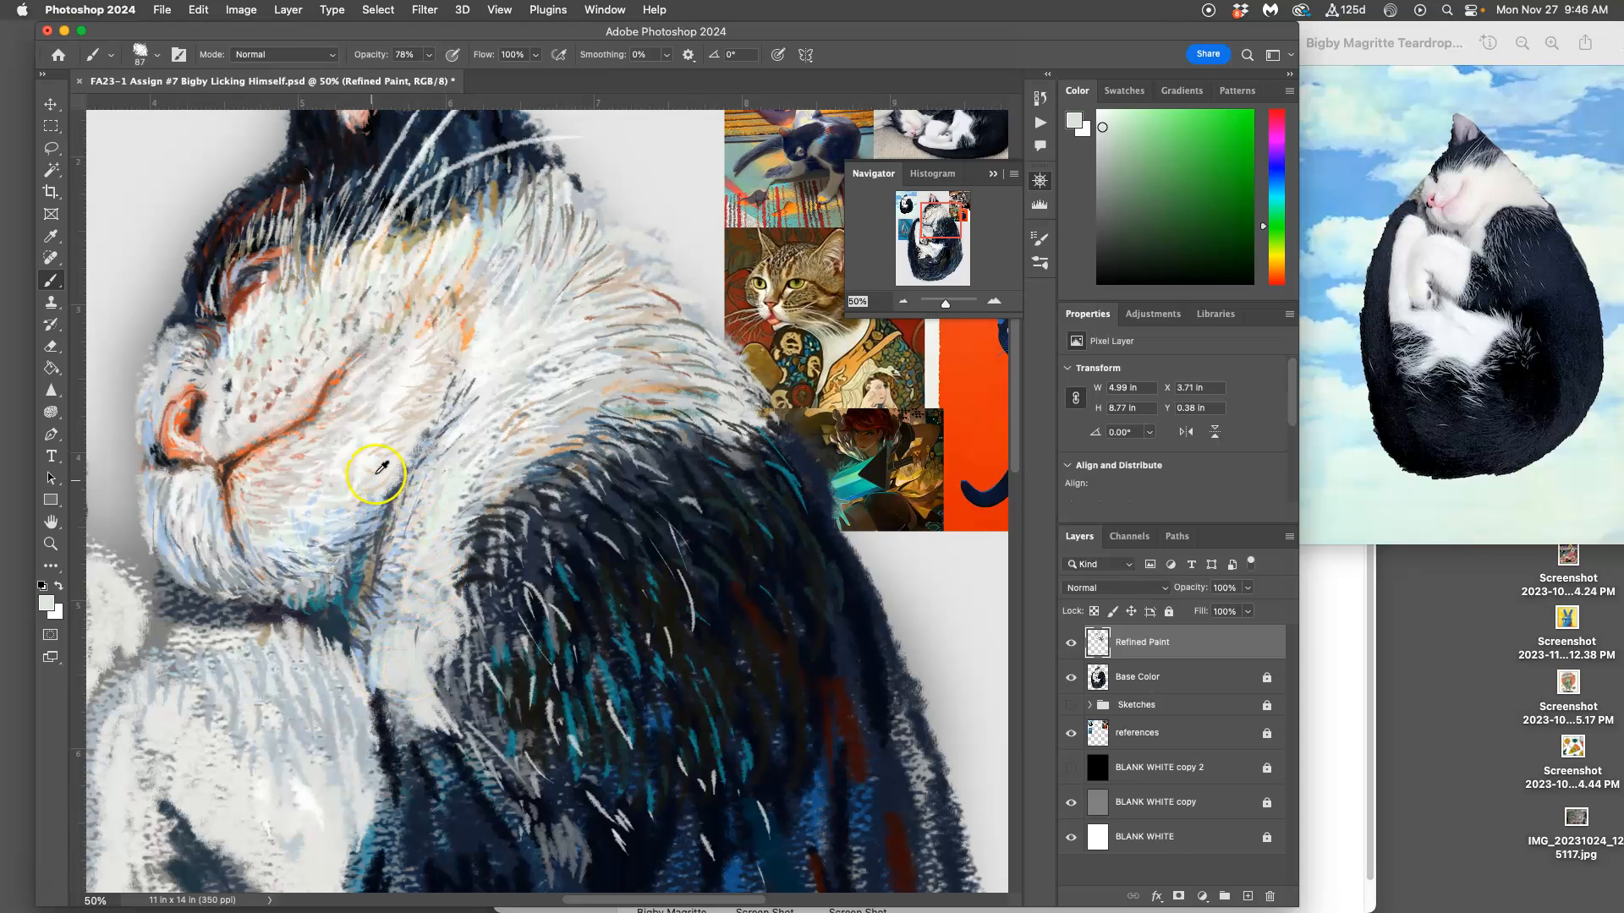
Step: Sample cream and pale pink from the cheek, and paint fur strokes over the white chest patch below the jaw
alt+click(412, 414)
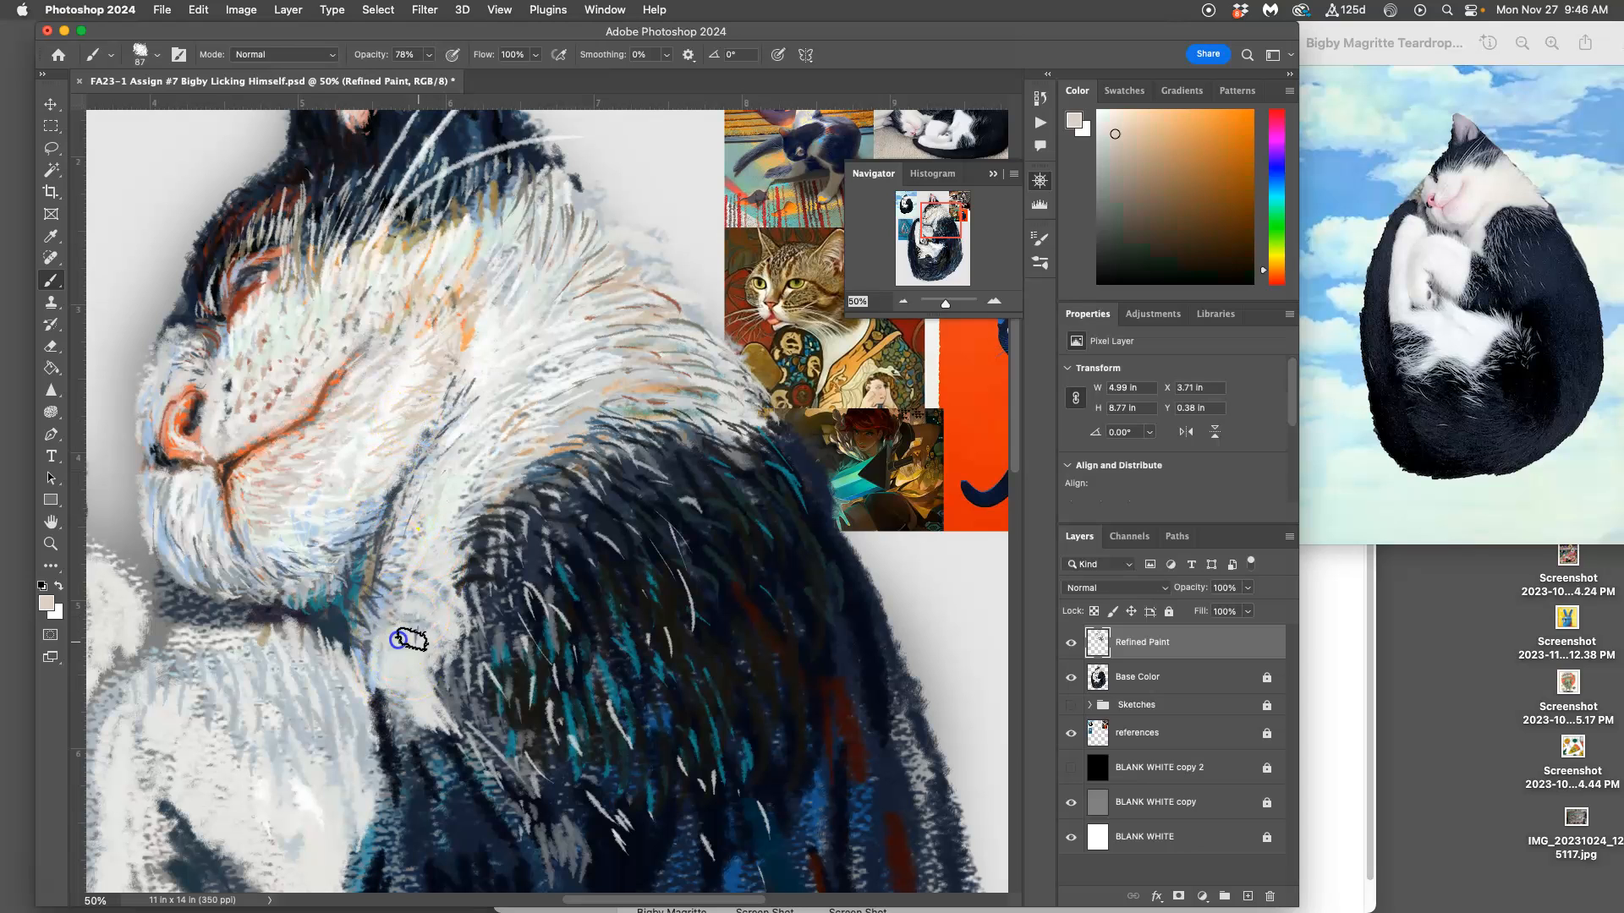
alt+click(280, 484)
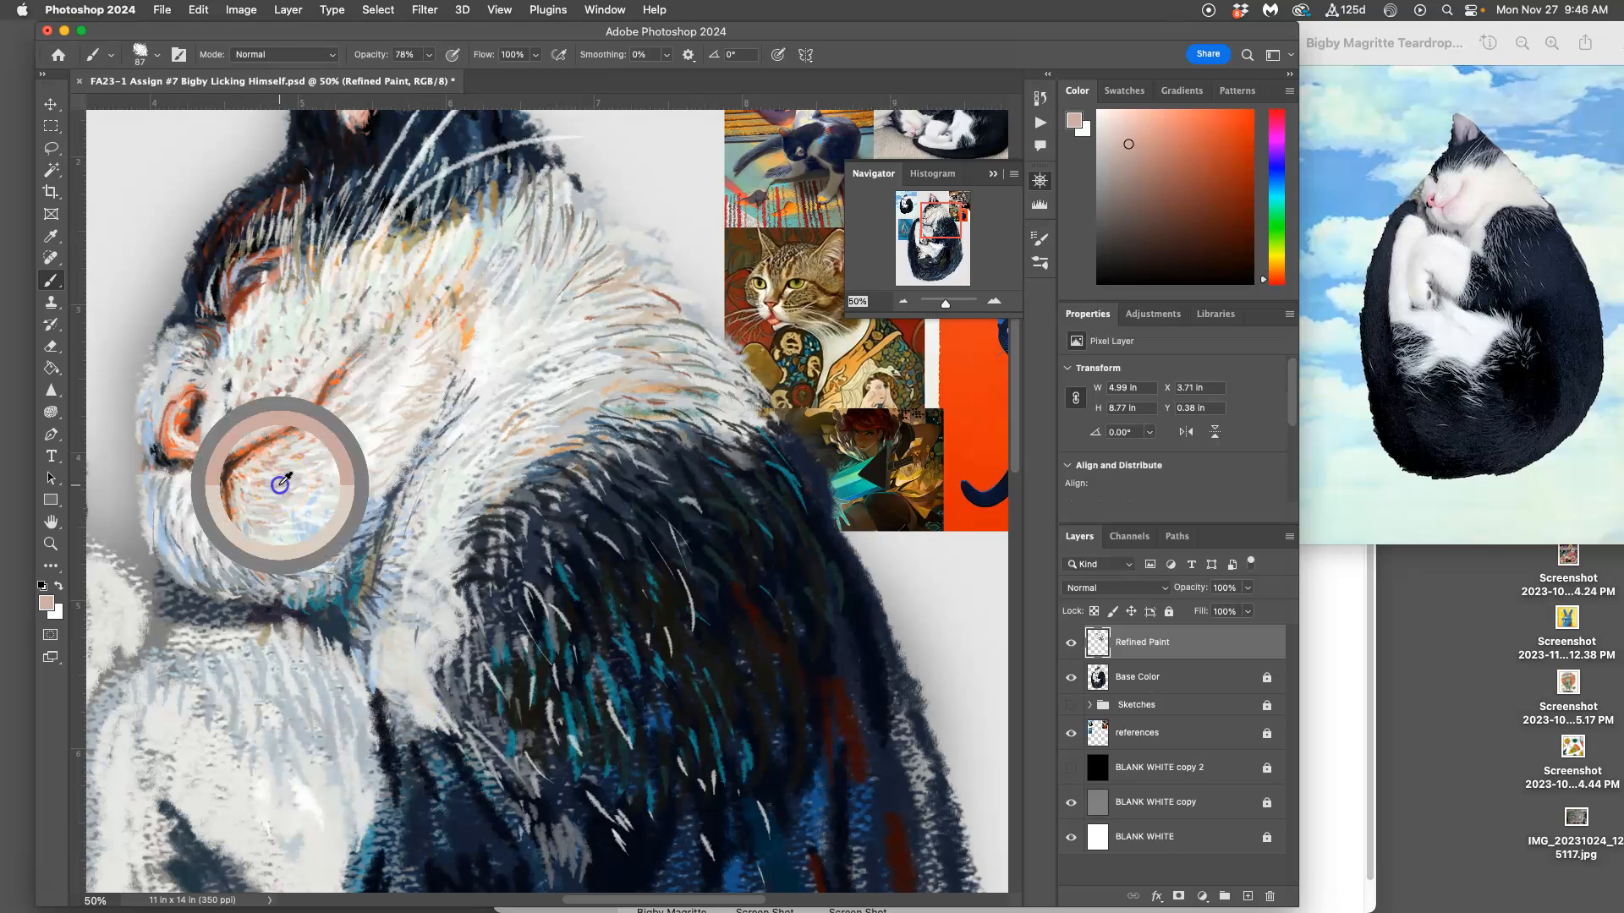
mouse_move(392, 645)
mouse_down()
mouse_move(420, 623)
mouse_move(406, 702)
mouse_move(405, 682)
mouse_move(387, 693)
mouse_move(406, 649)
mouse_move(423, 692)
mouse_up()
Step: Sample near-black navy from the shoulder, and paint dark fur strokes along the lower edge of the white foreleg
alt+click(581, 690)
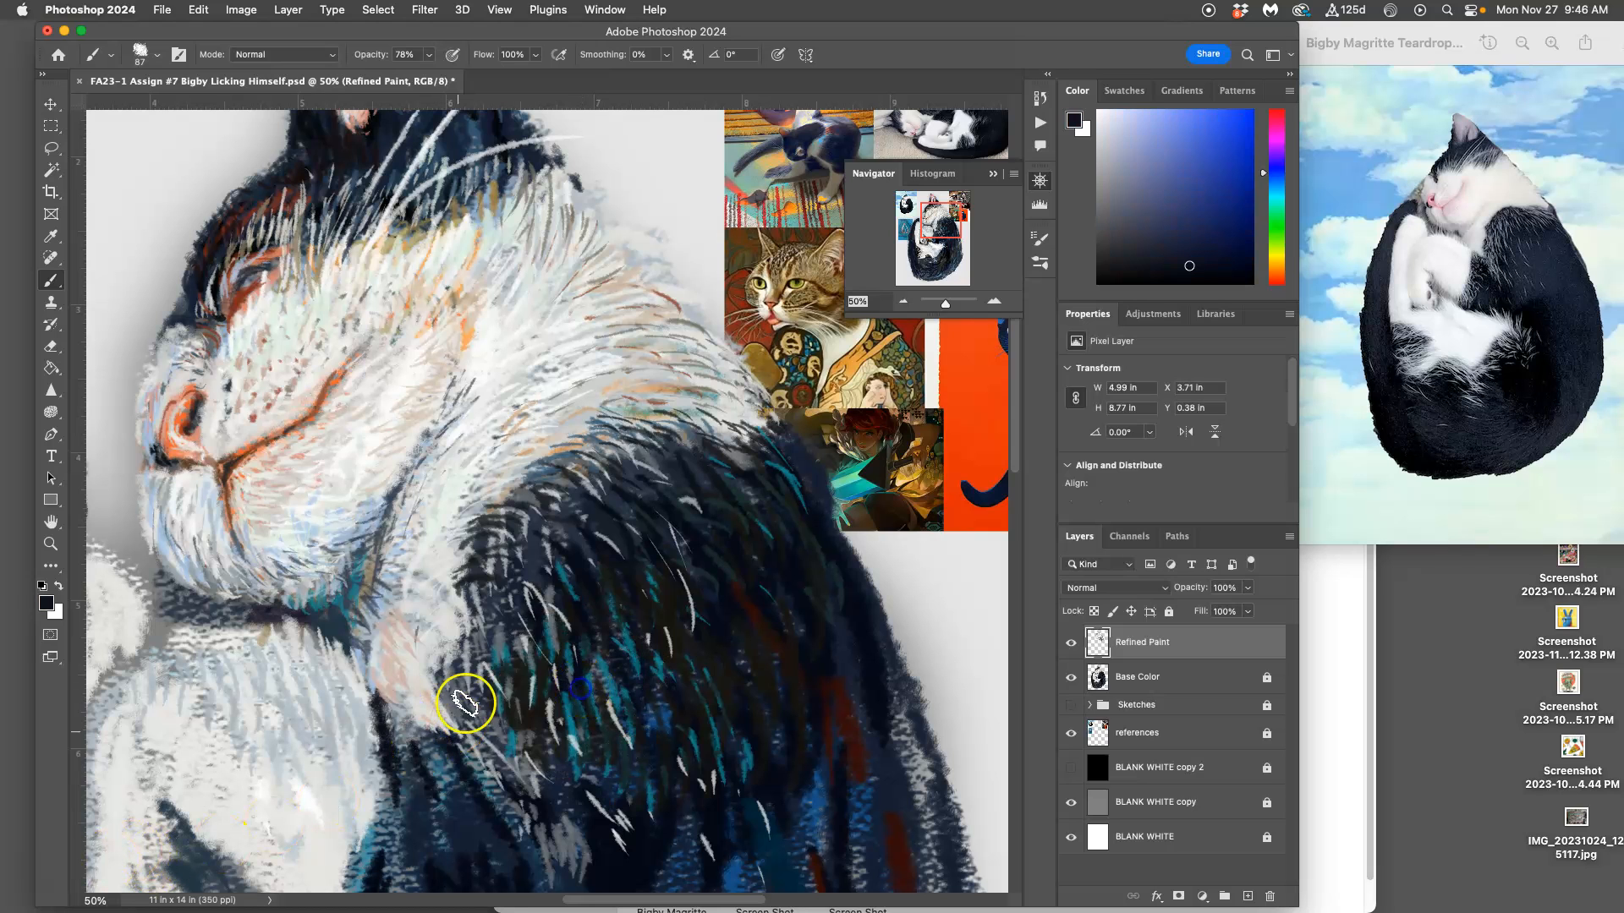
drag(564, 734, 564, 362)
mouse_move(226, 520)
mouse_down()
mouse_move(271, 599)
mouse_move(277, 526)
mouse_move(297, 624)
mouse_move(316, 546)
mouse_move(286, 574)
mouse_move(289, 554)
mouse_move(308, 599)
mouse_move(314, 530)
mouse_move(359, 625)
mouse_up()
drag(334, 558, 380, 621)
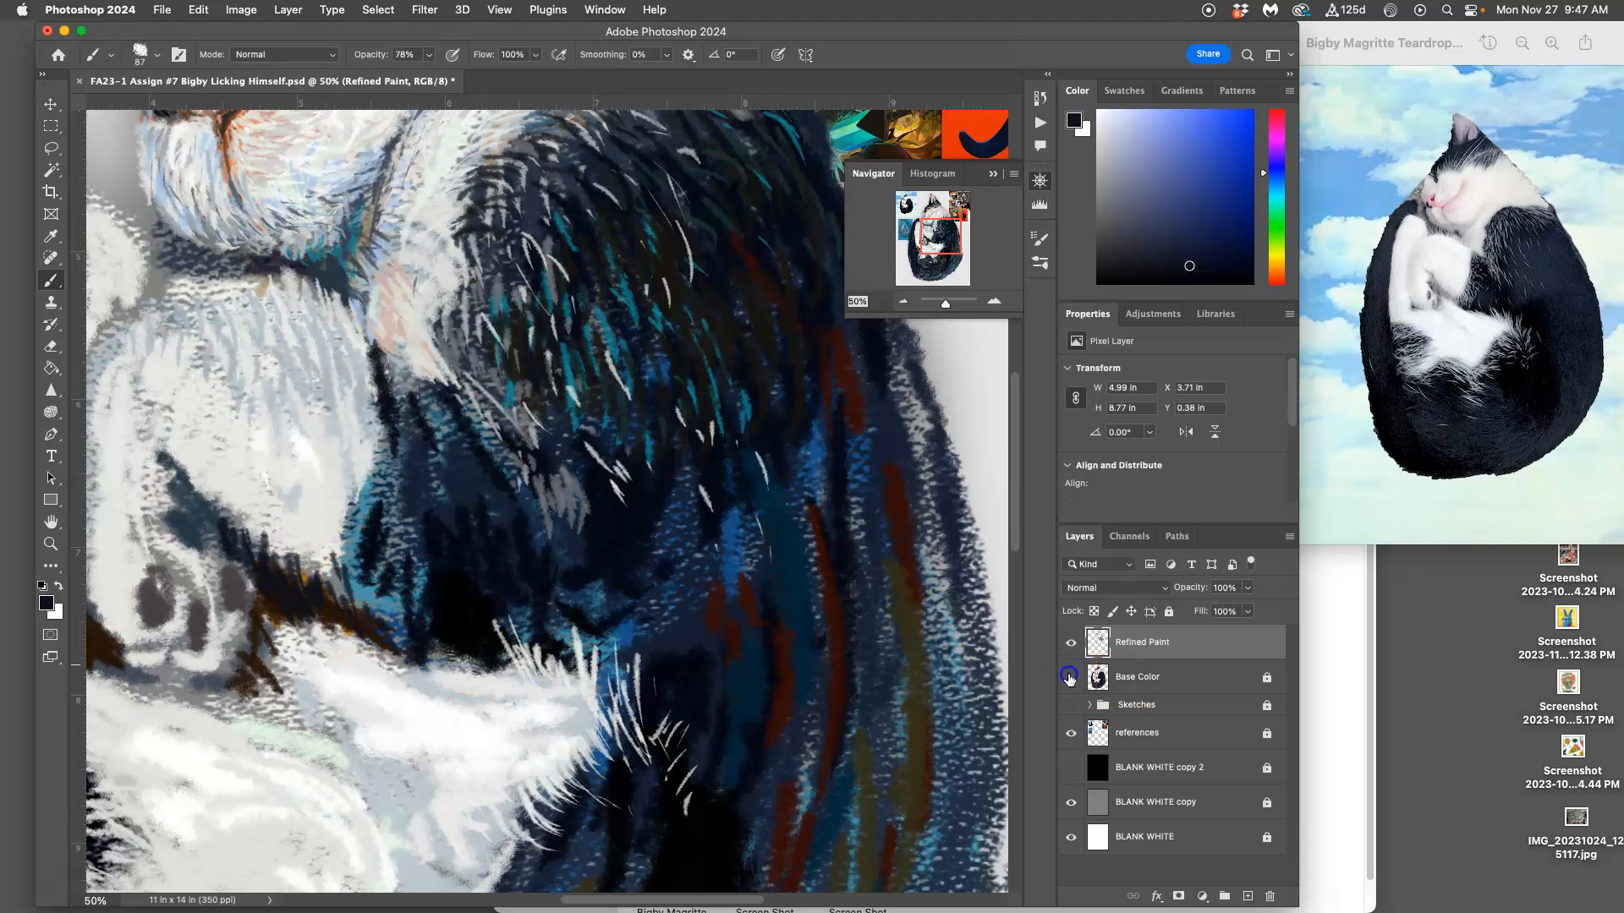
Step: Hide the Base Color layer to examine the Refined Paint strokes against the gray and black backdrops, and restore both layers' visibility
click(1070, 677)
key(super+minus)
key(super+minus)
key(super+minus)
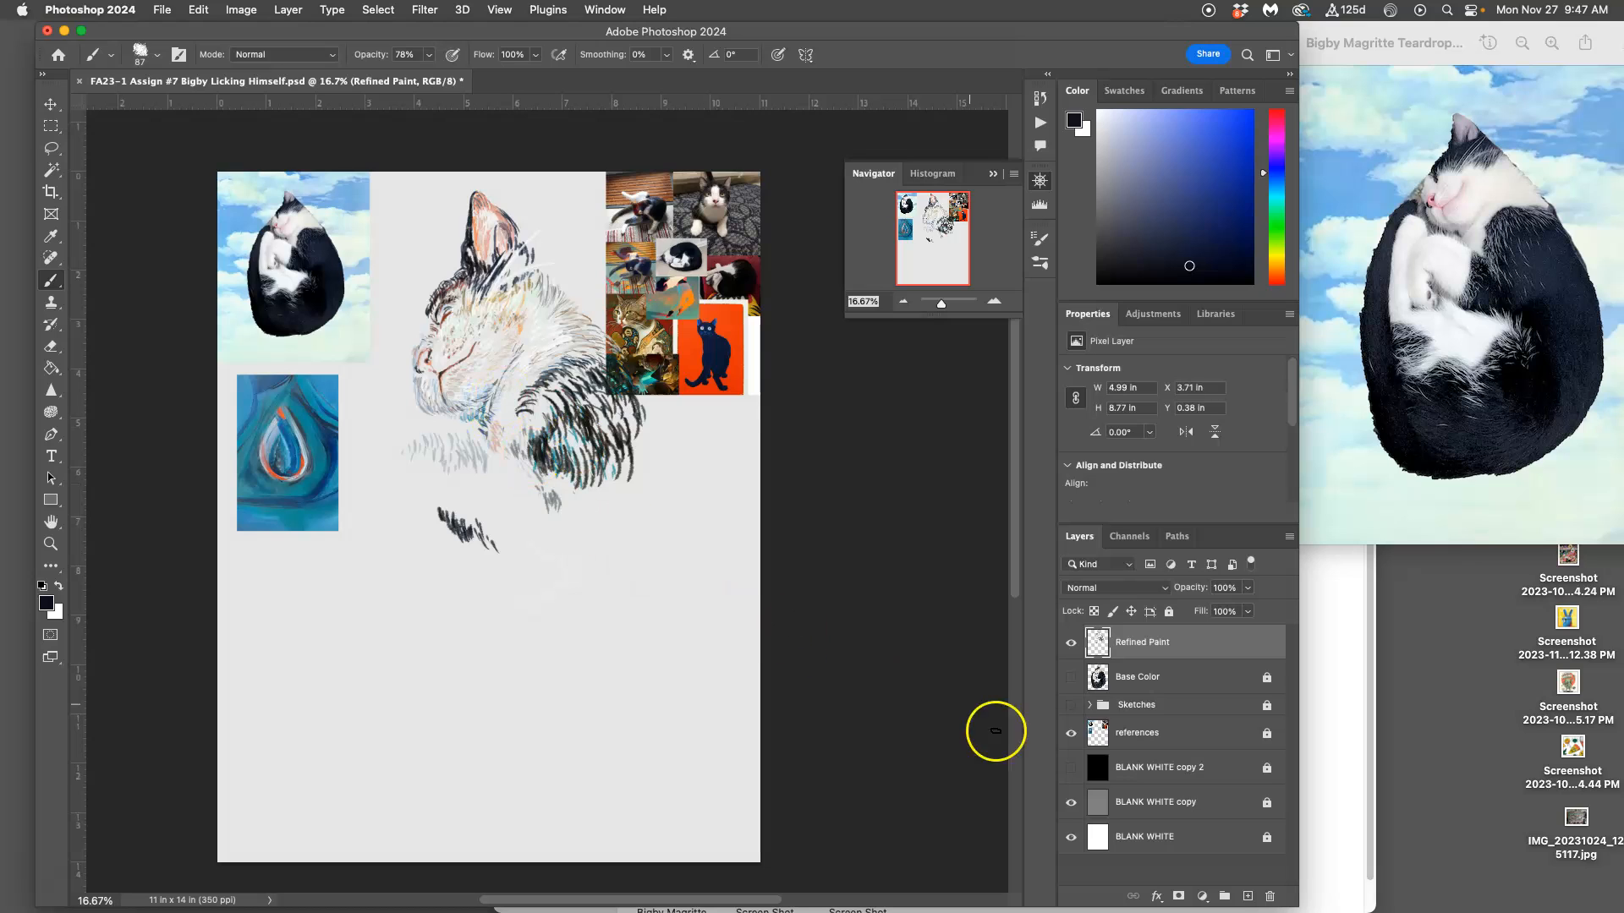
click(1071, 767)
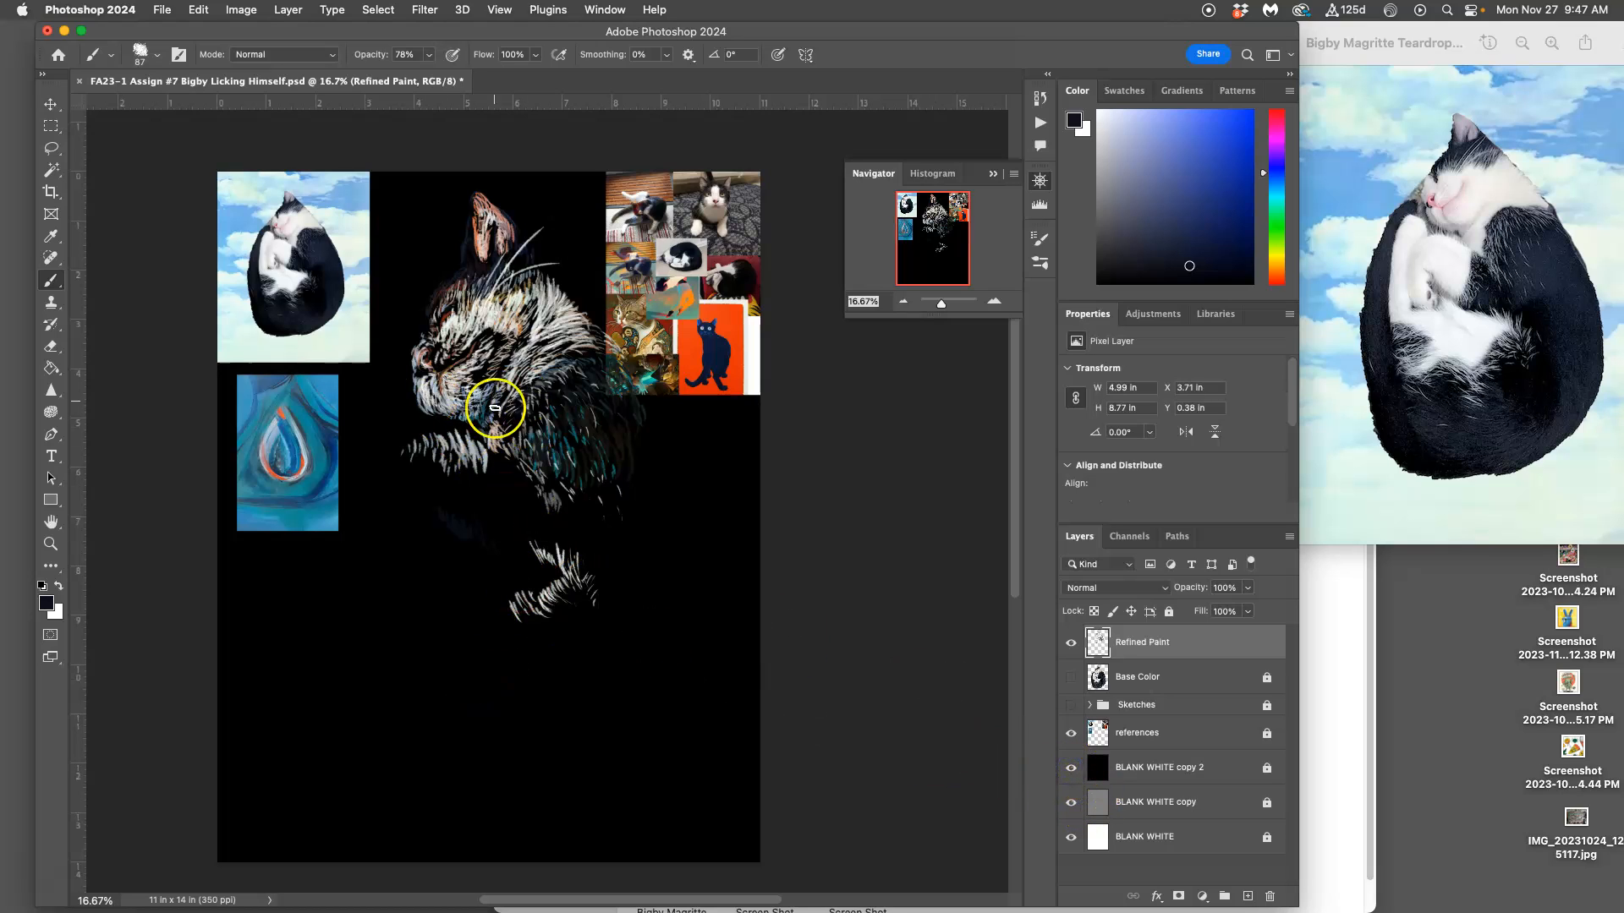
click(1073, 768)
key(super+plus)
key(super+plus)
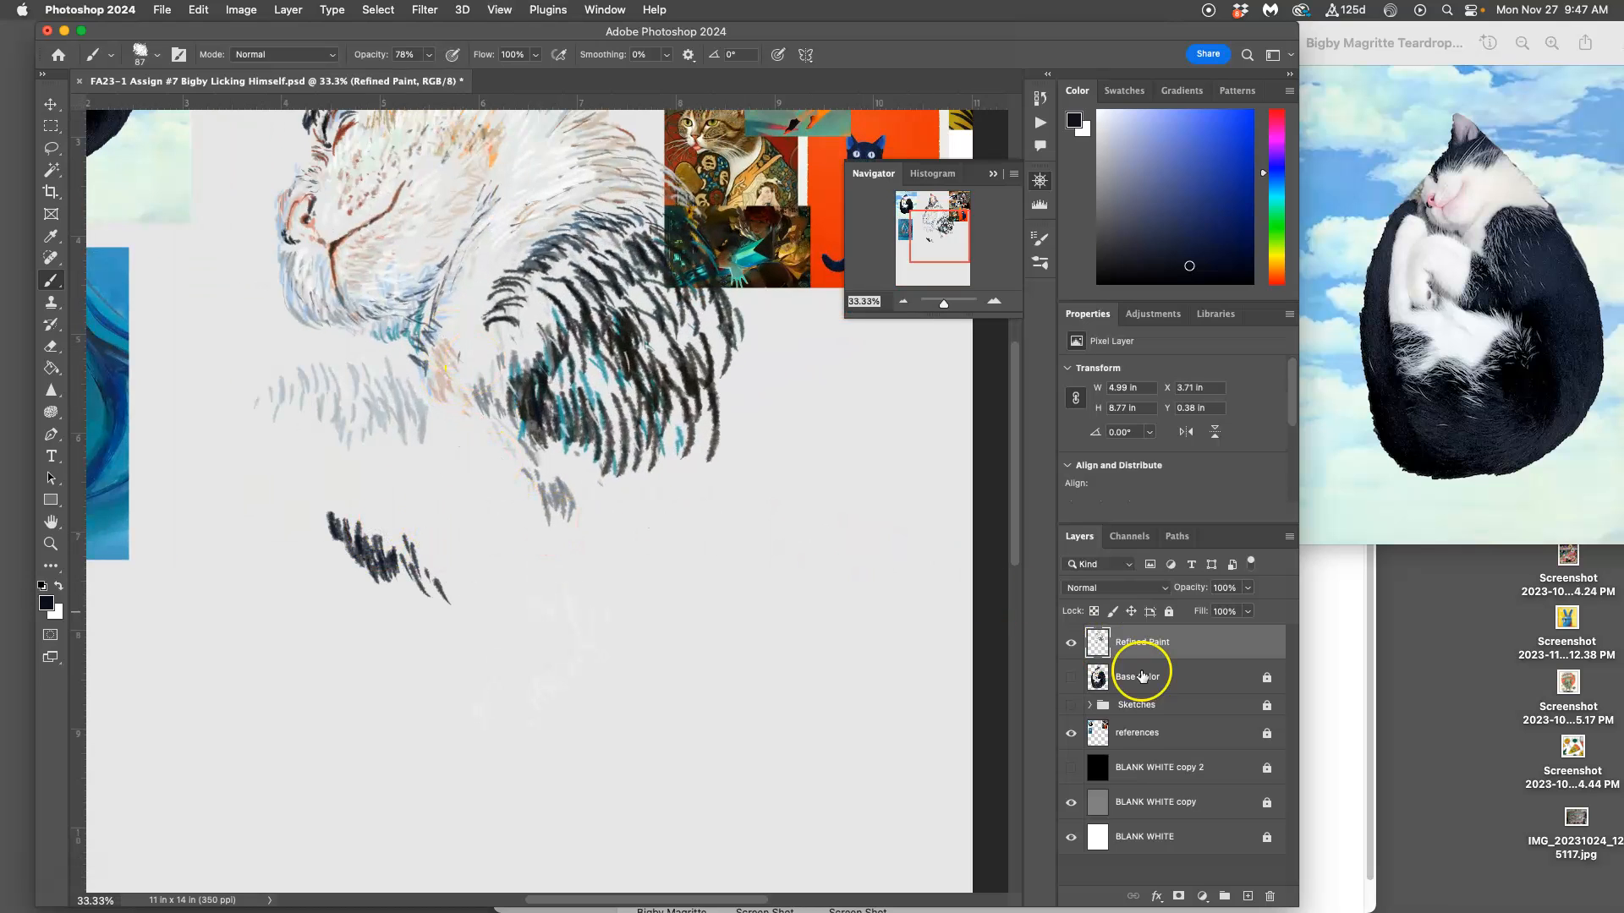
click(1070, 677)
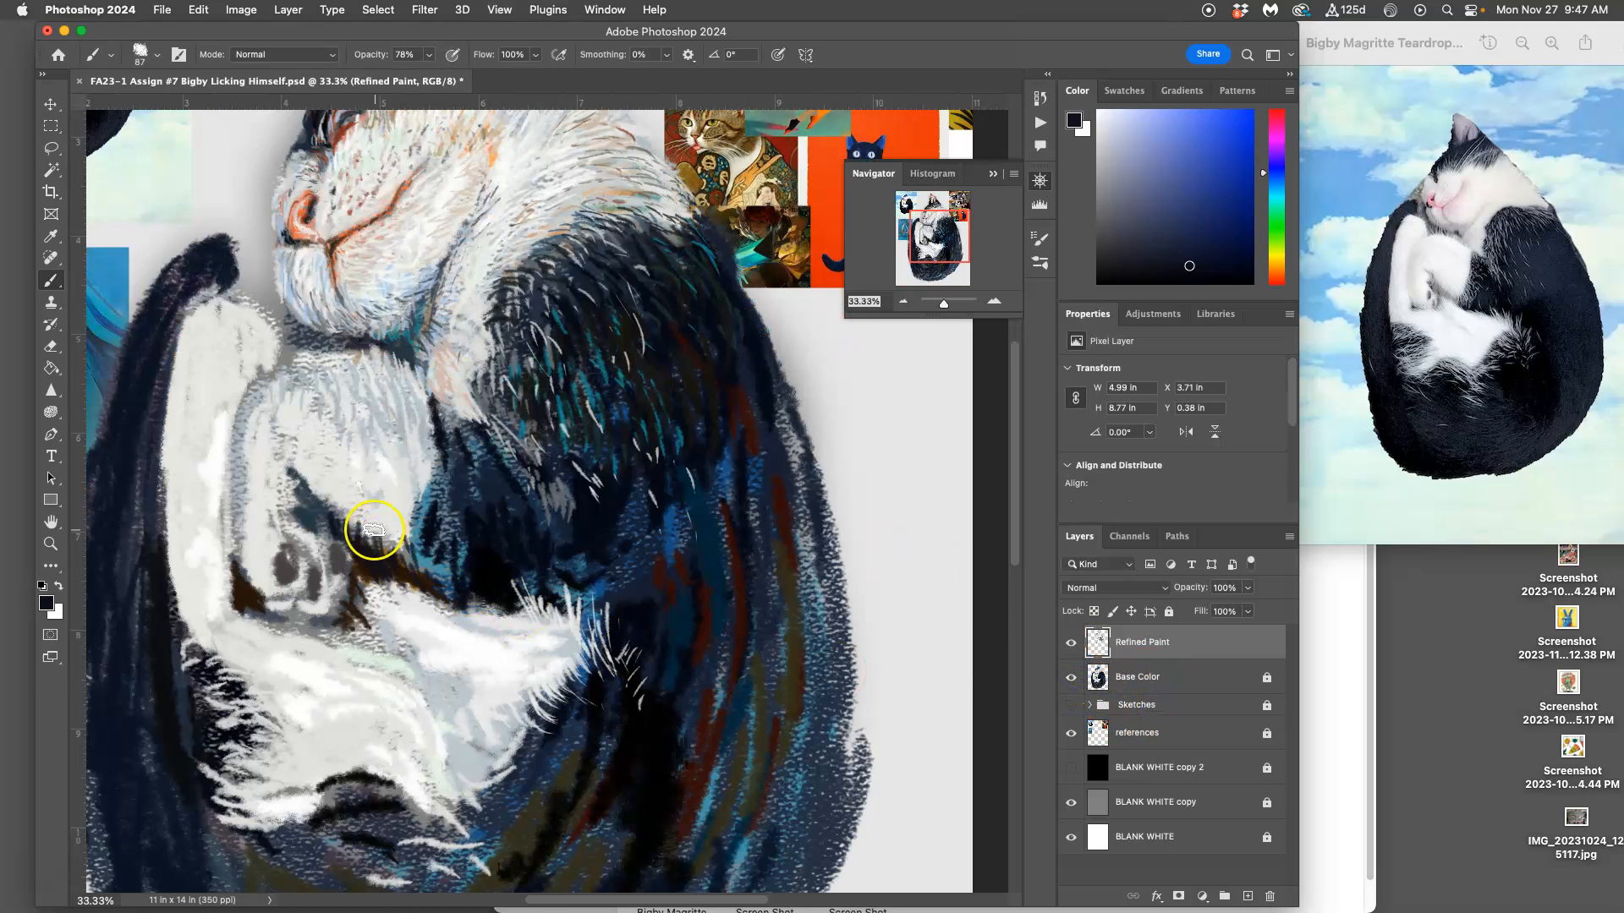
Step: Paint fur strokes under the white foreleg with dark navy, sampling blue, dark reddish-brown and near-black from the body
drag(372, 552, 358, 521)
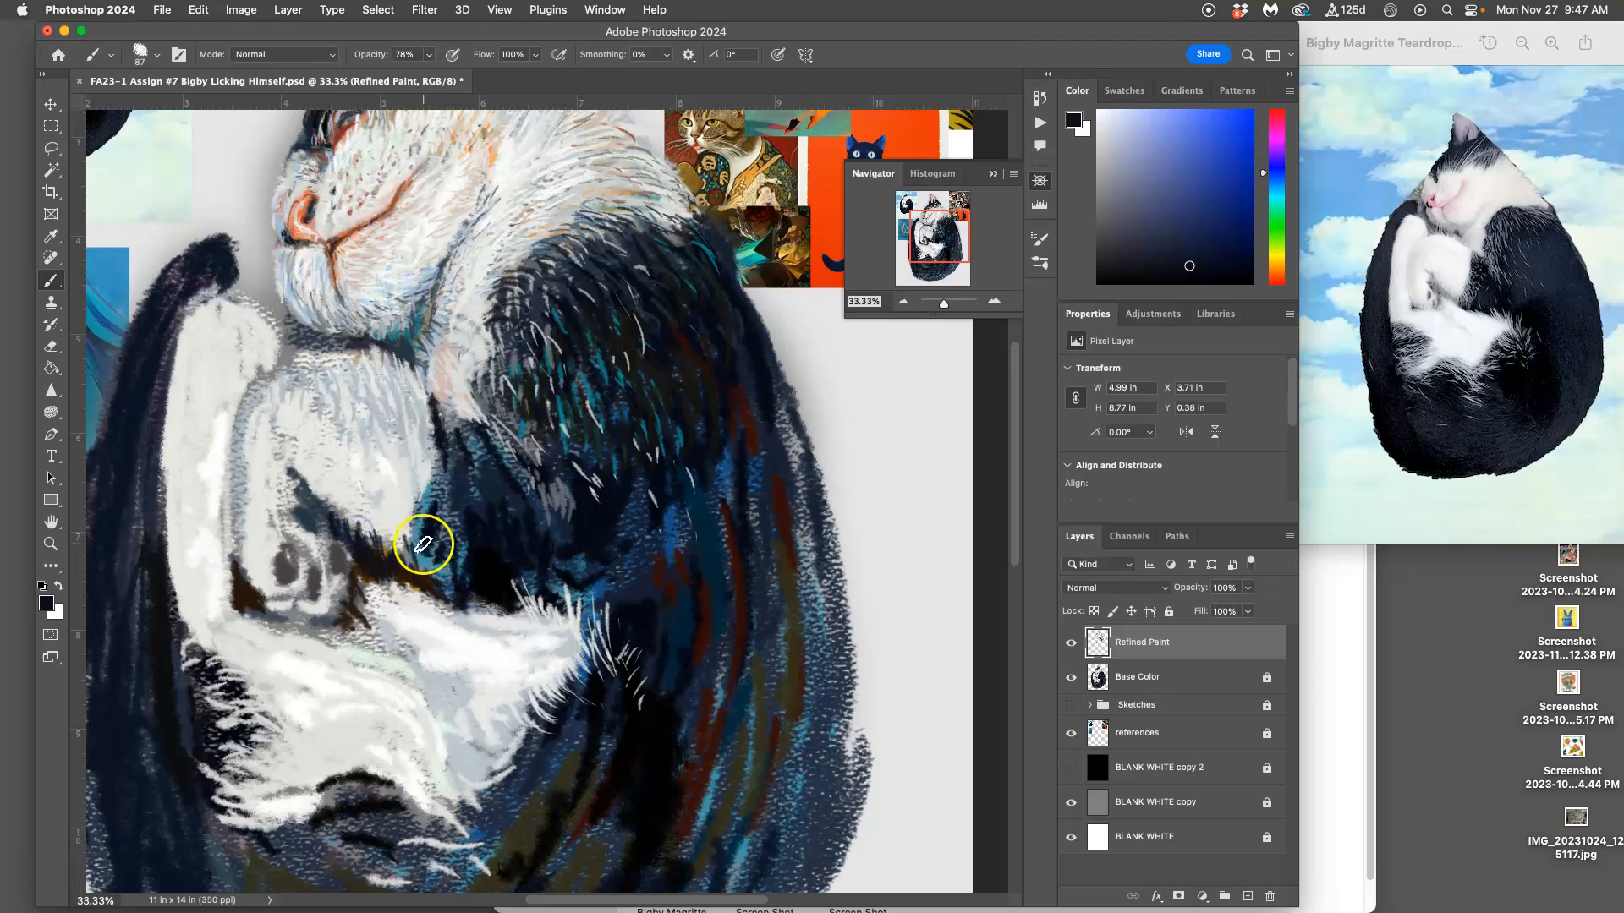
alt+click(446, 535)
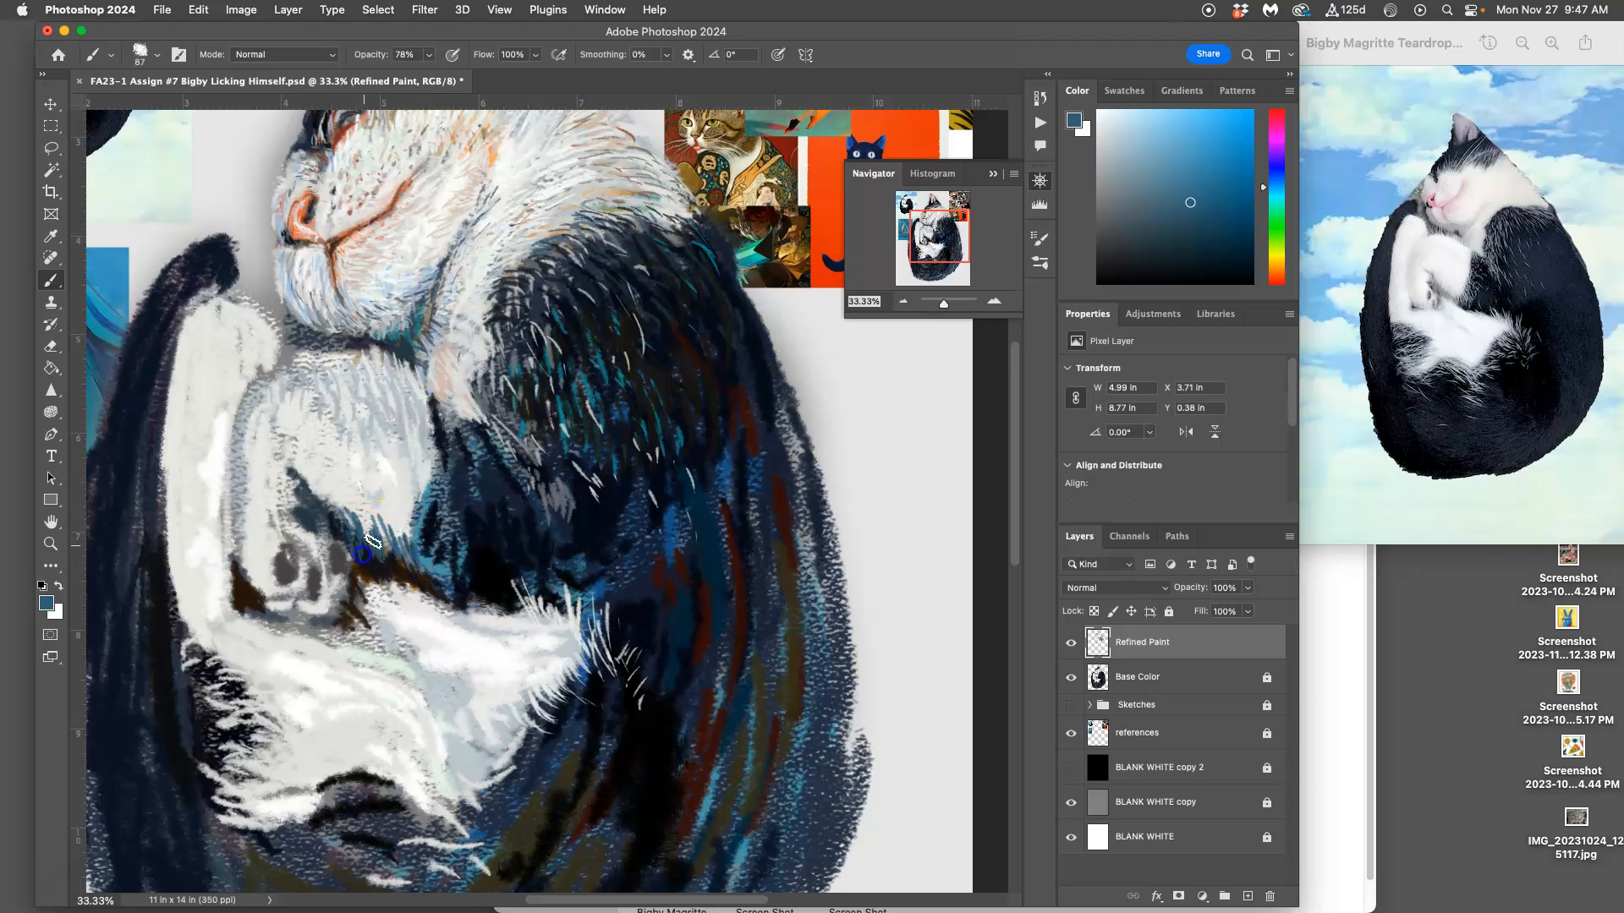
alt+click(683, 560)
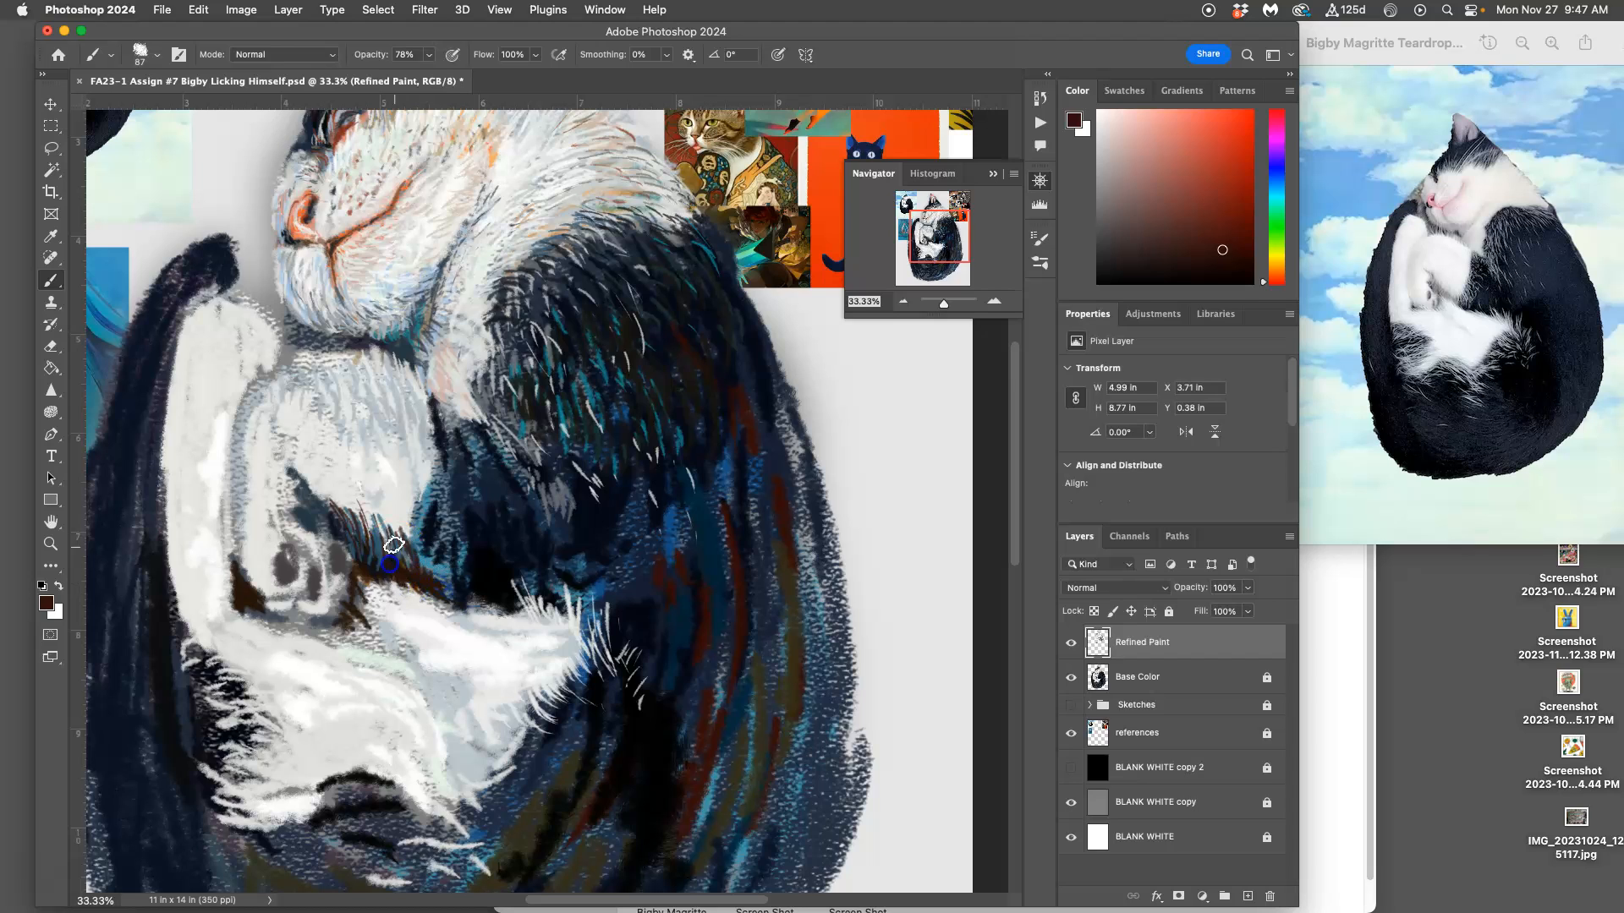
drag(471, 579, 475, 562)
alt+click(583, 347)
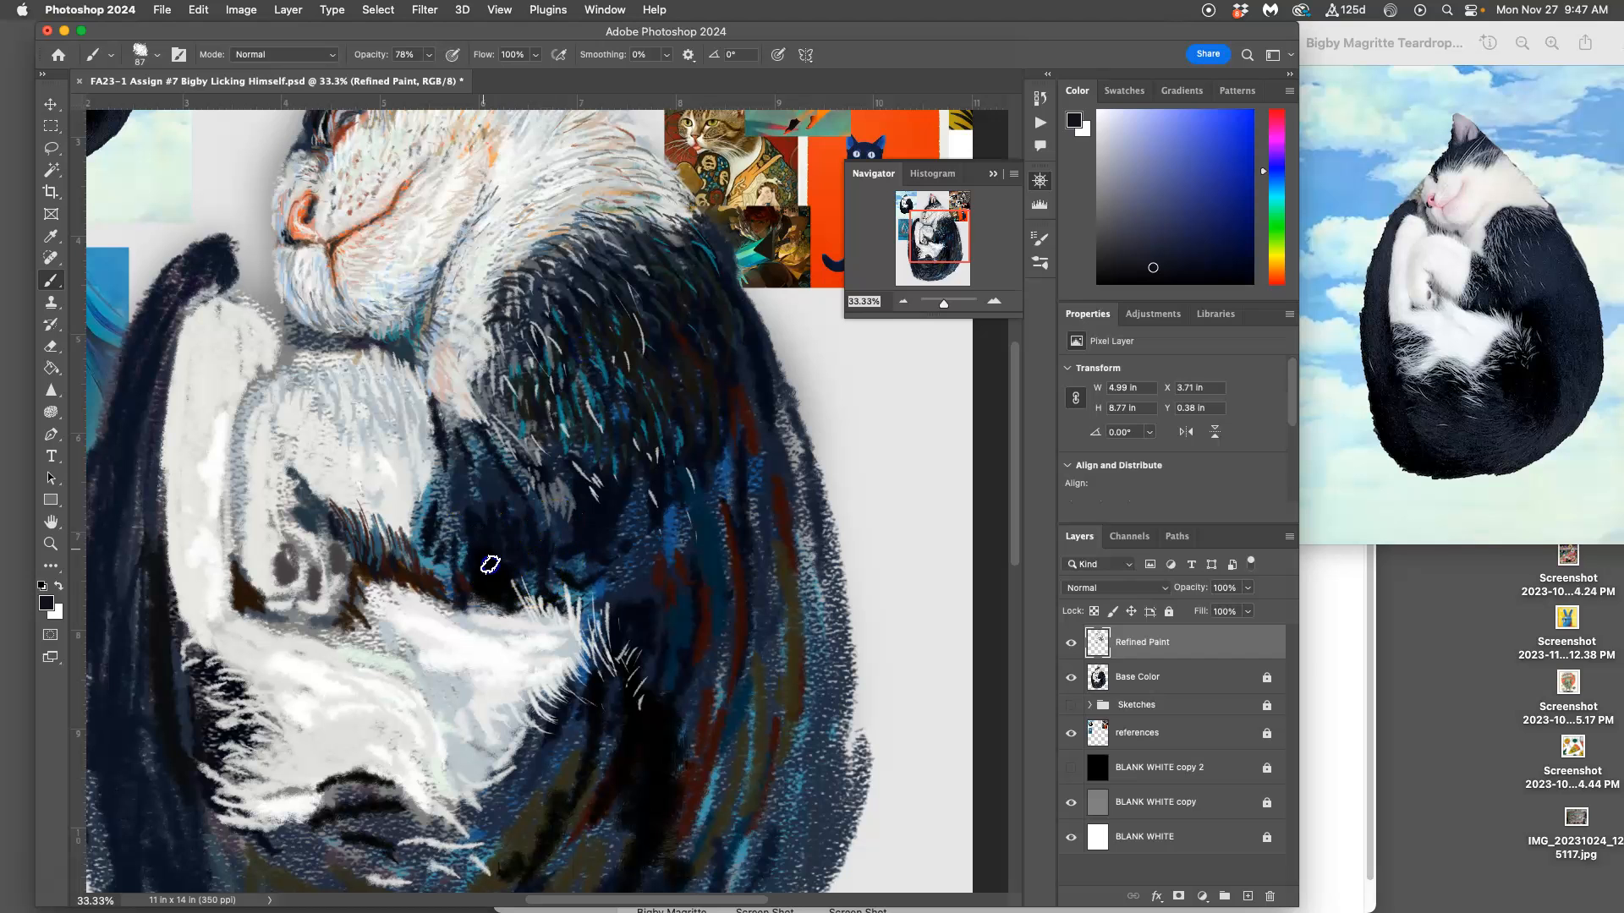
Step: Sample teal from the fur and light blue-gray from the foreleg, and paint fur strokes over the foreleg's lower edge
drag(438, 416, 657, 649)
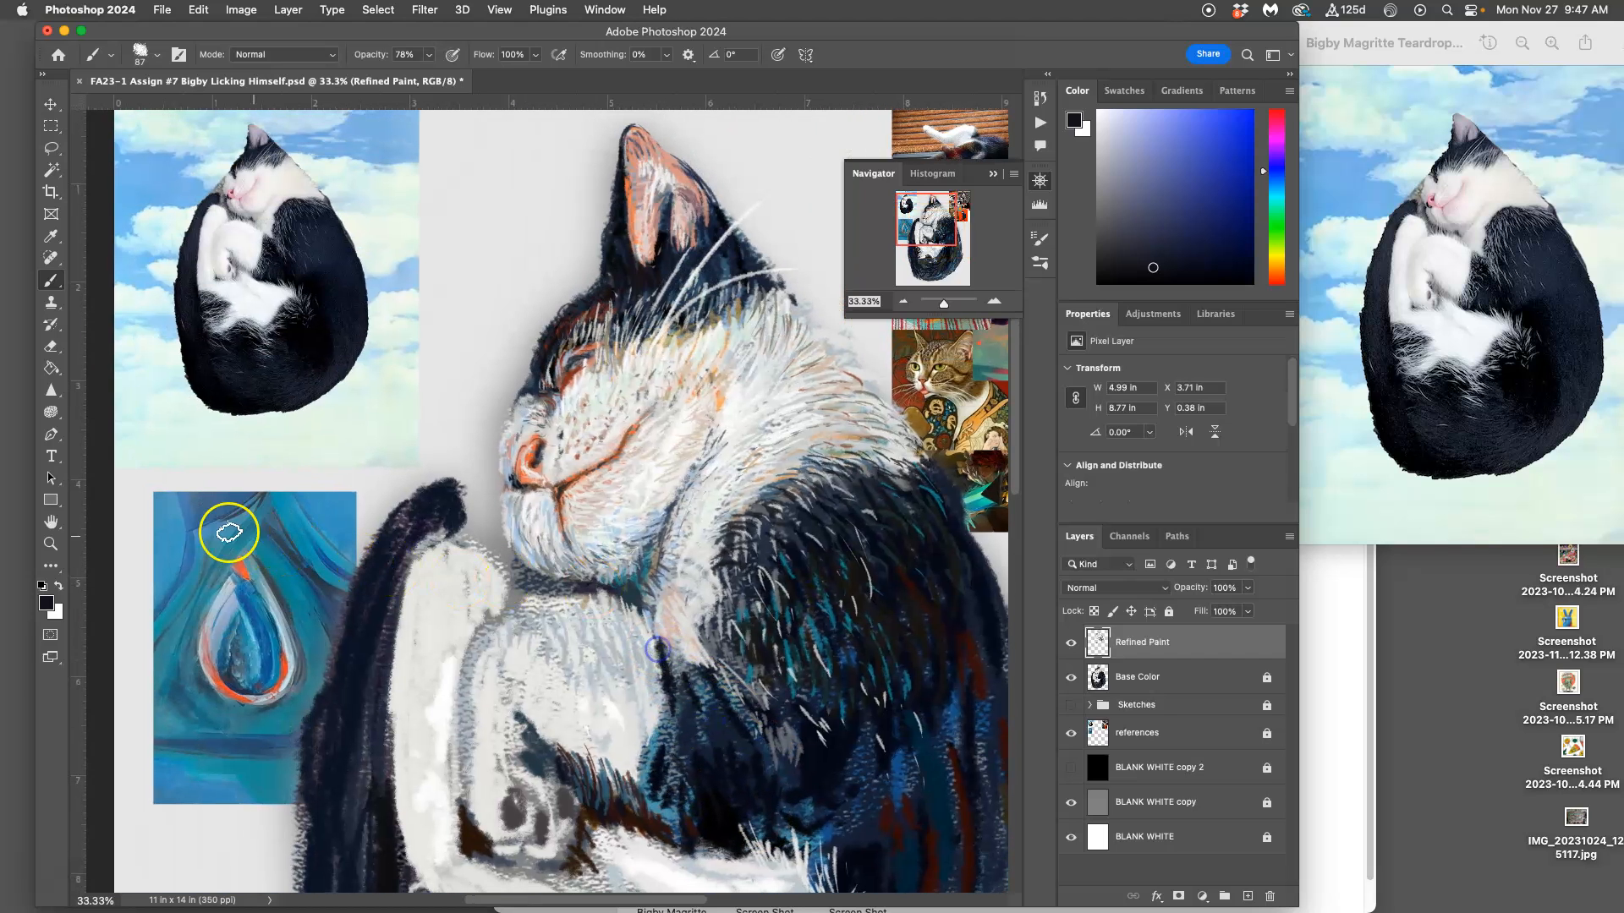
drag(509, 323, 283, 509)
drag(591, 472, 525, 434)
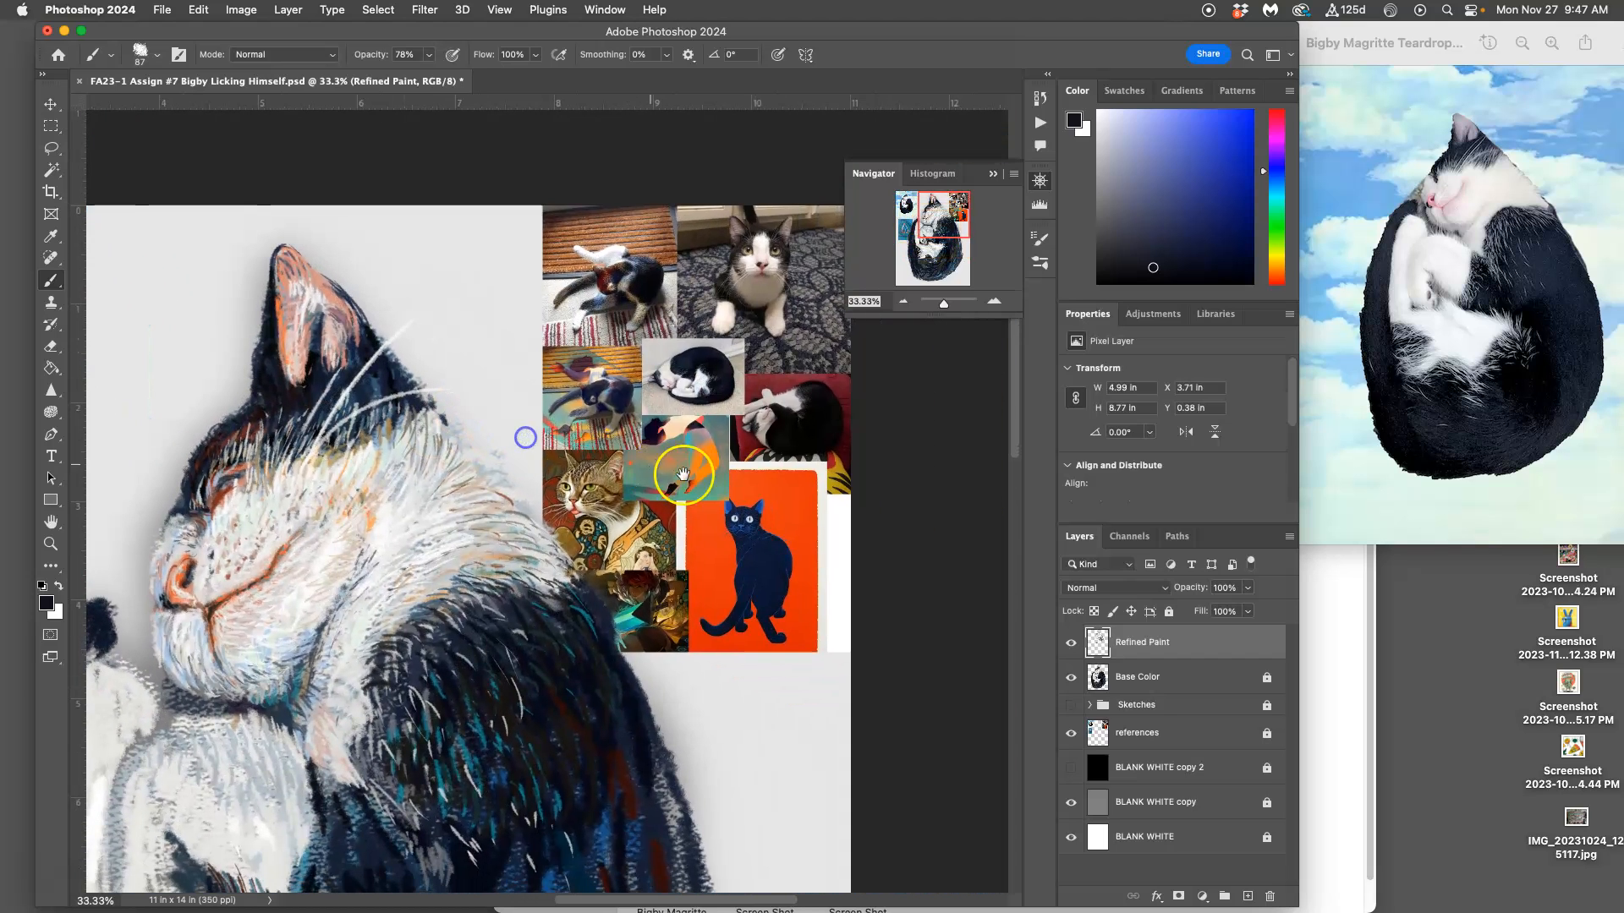
mouse_move(517, 846)
mouse_down()
mouse_move(594, 617)
mouse_move(596, 526)
mouse_up()
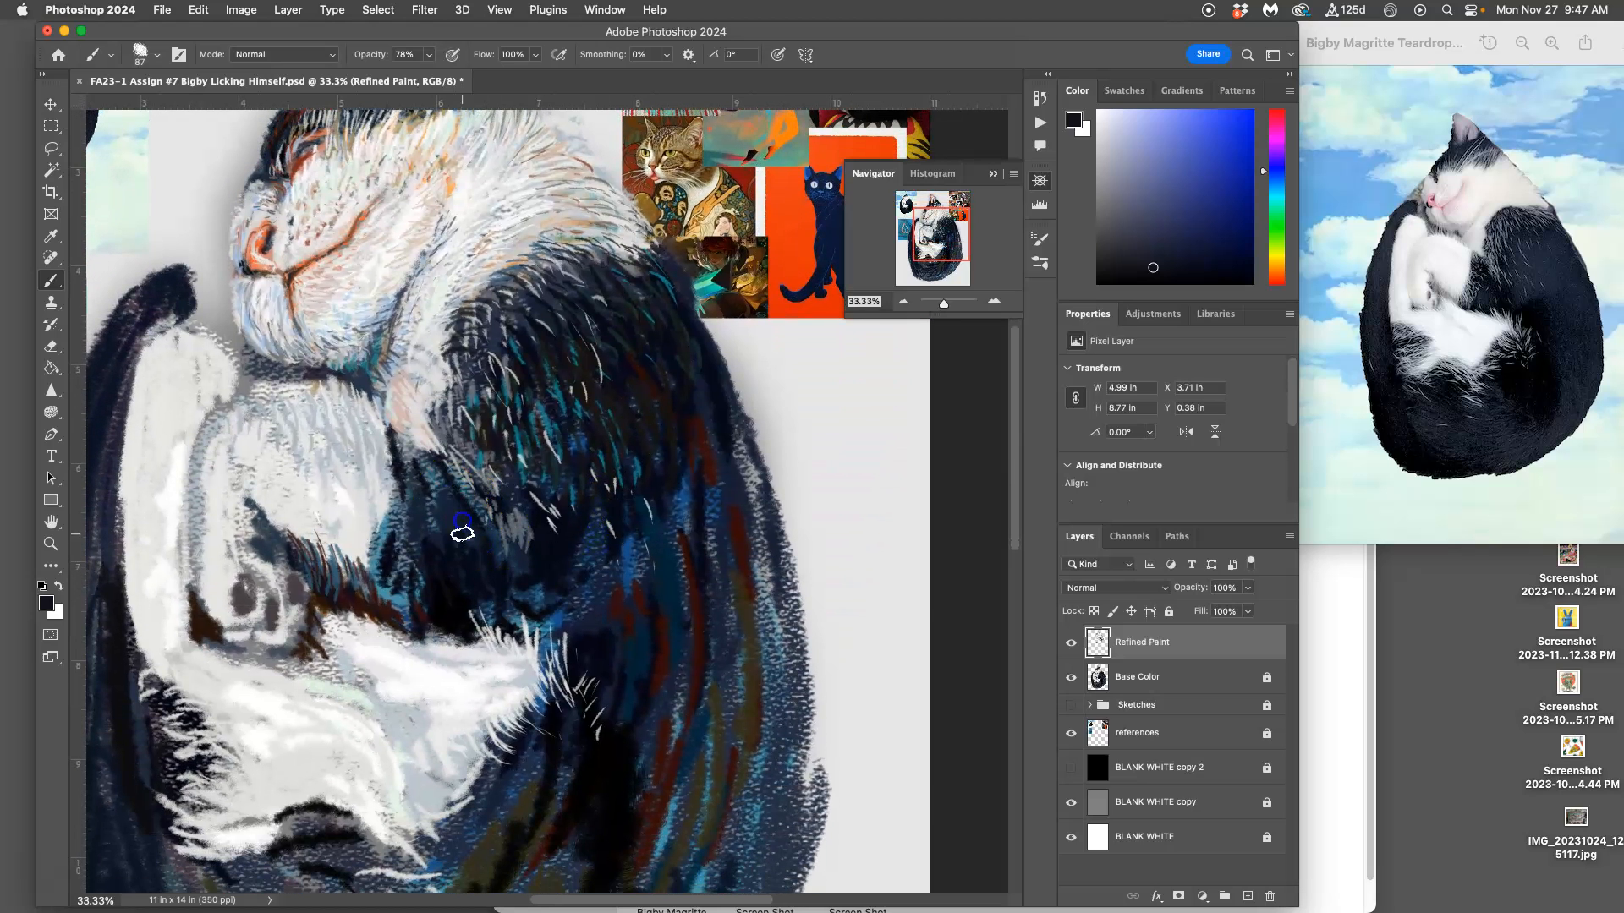
mouse_move(420, 508)
mouse_down()
mouse_move(395, 576)
mouse_move(329, 491)
mouse_up()
alt+click(385, 354)
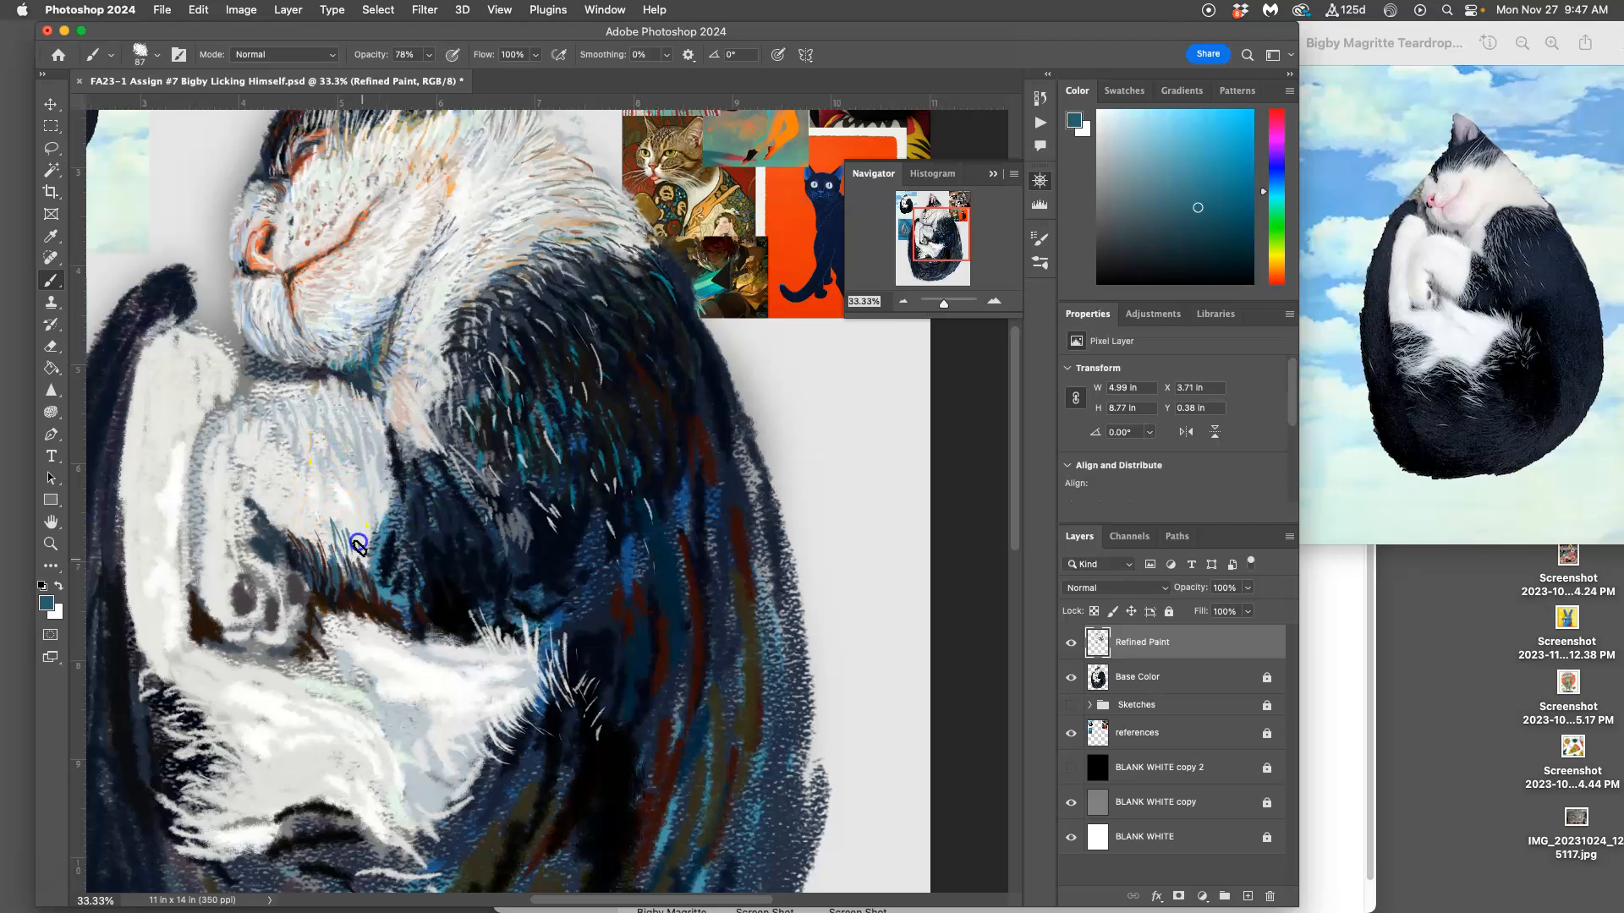
drag(356, 533, 370, 567)
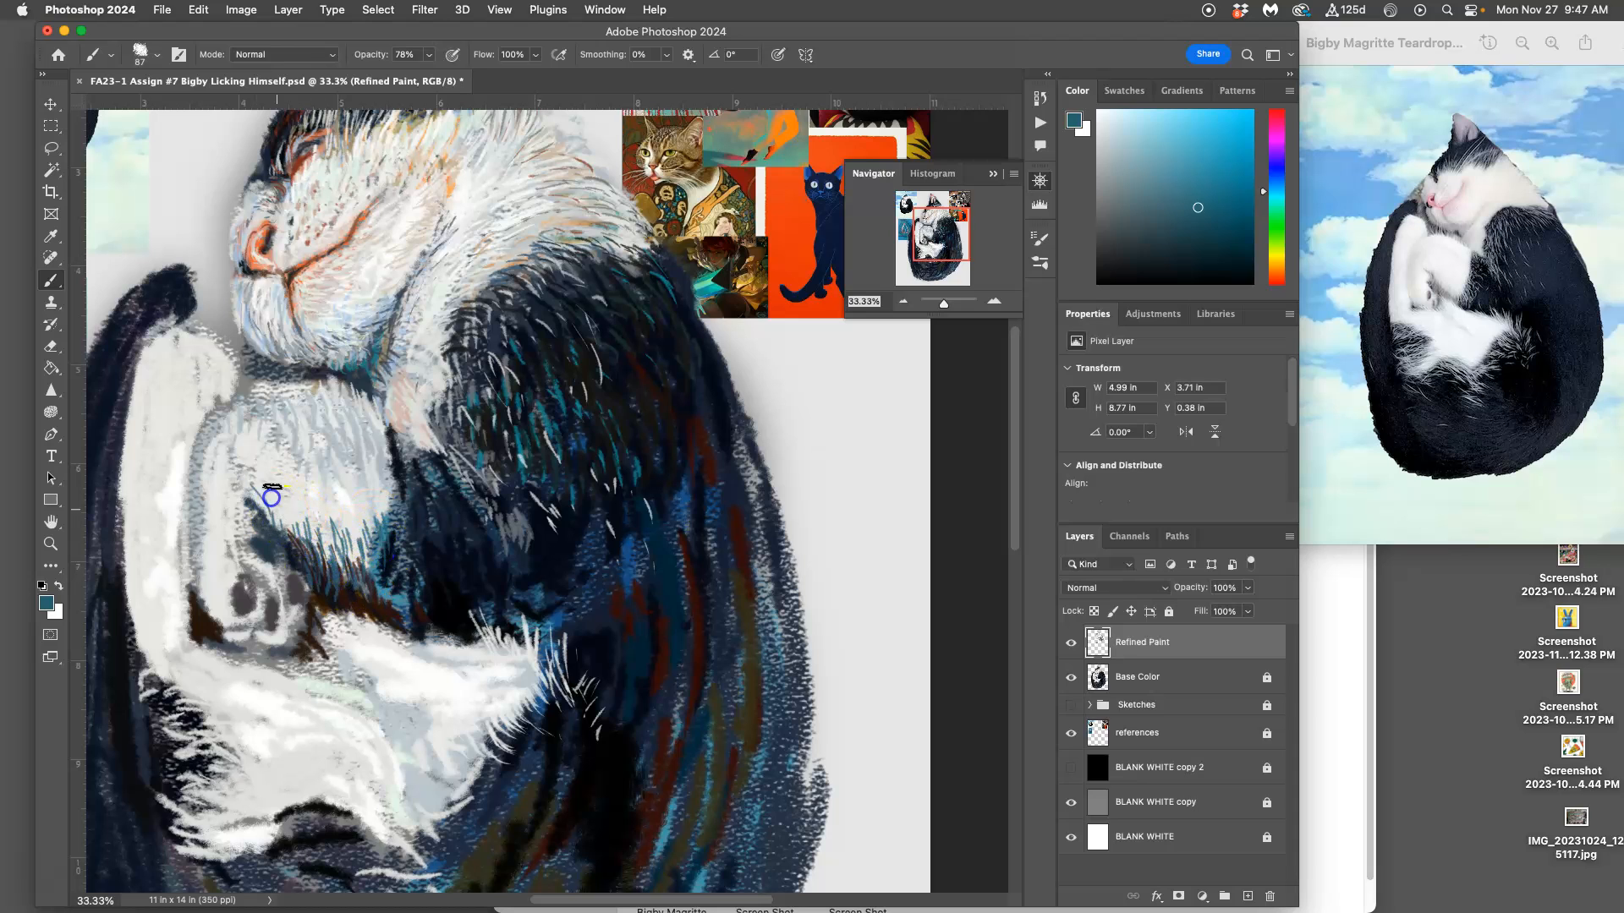
alt+click(331, 481)
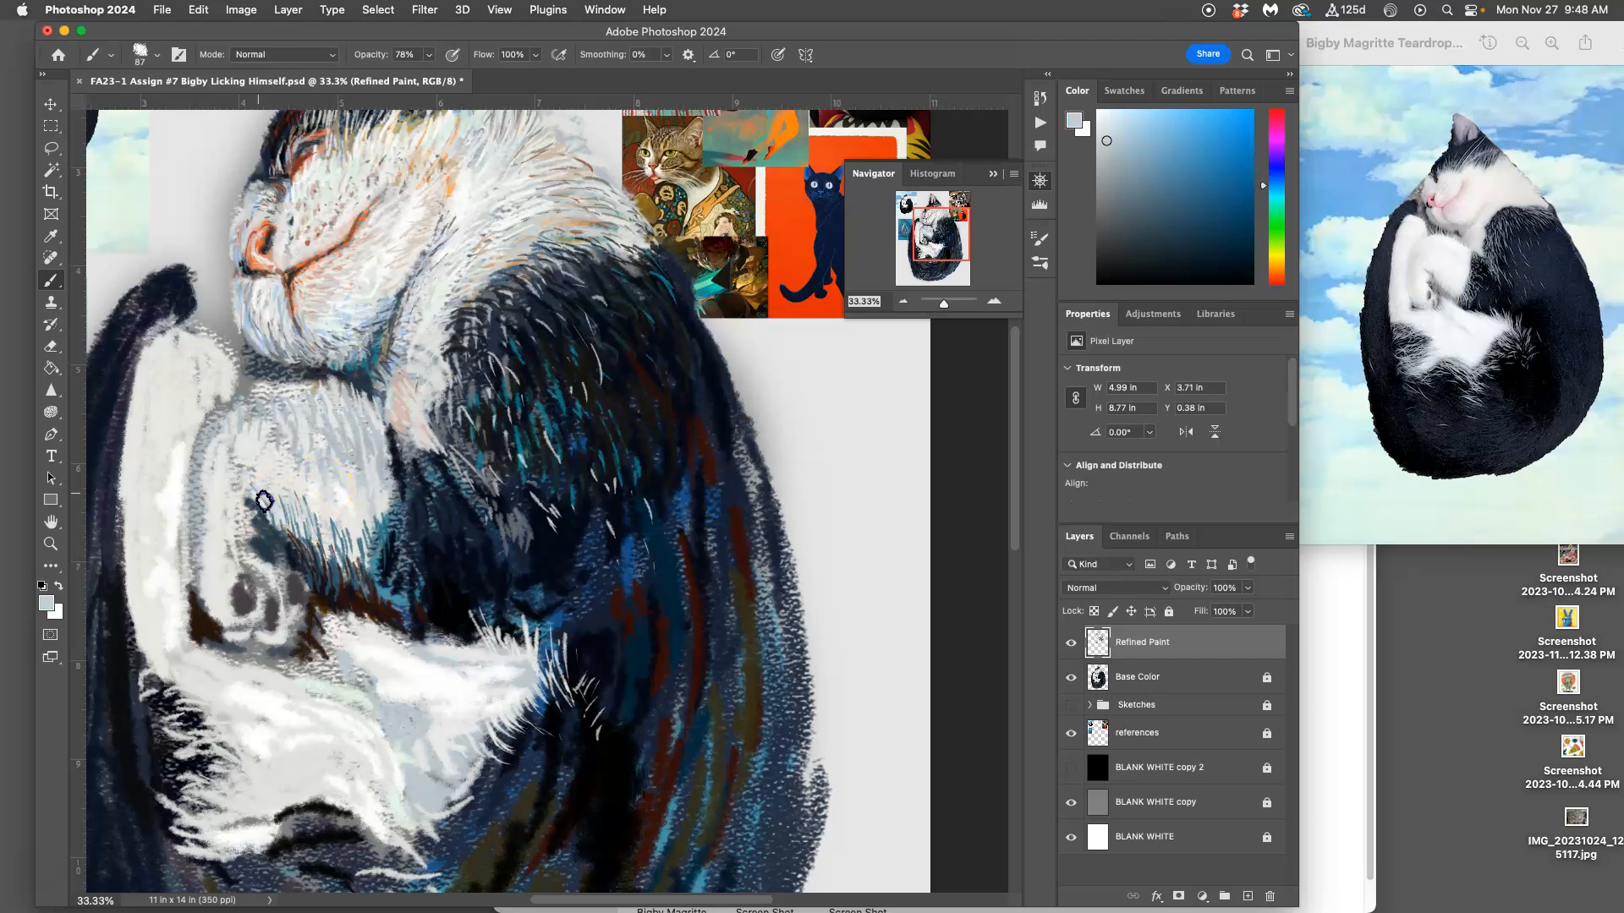
Step: Select the Smudge tool and set its brush size to 81 px
click(51, 412)
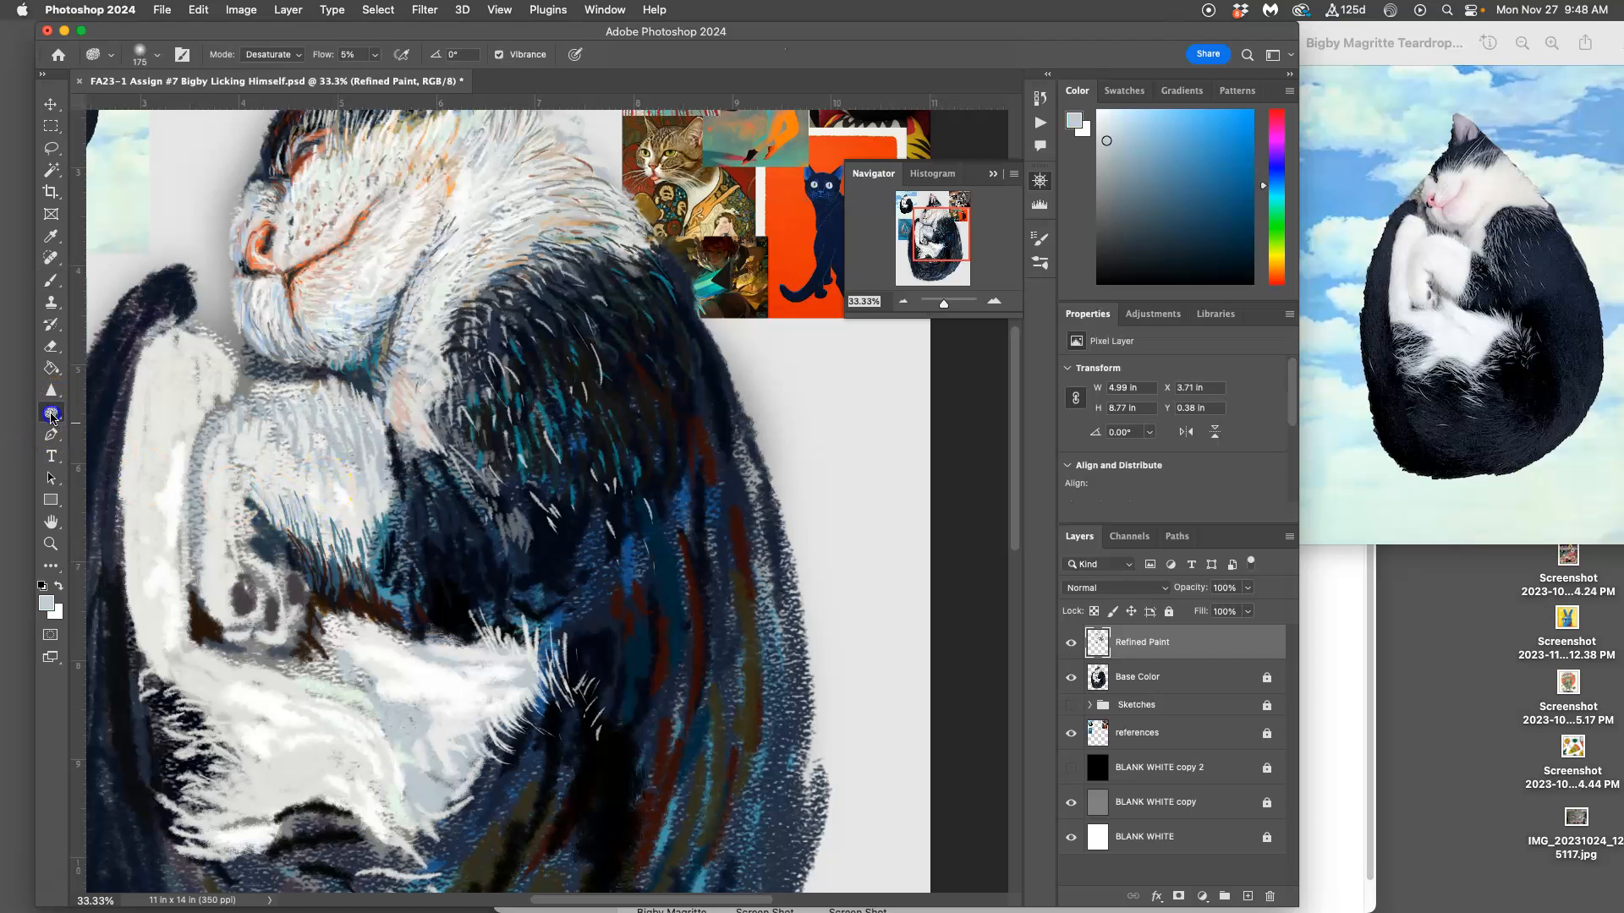
click(51, 390)
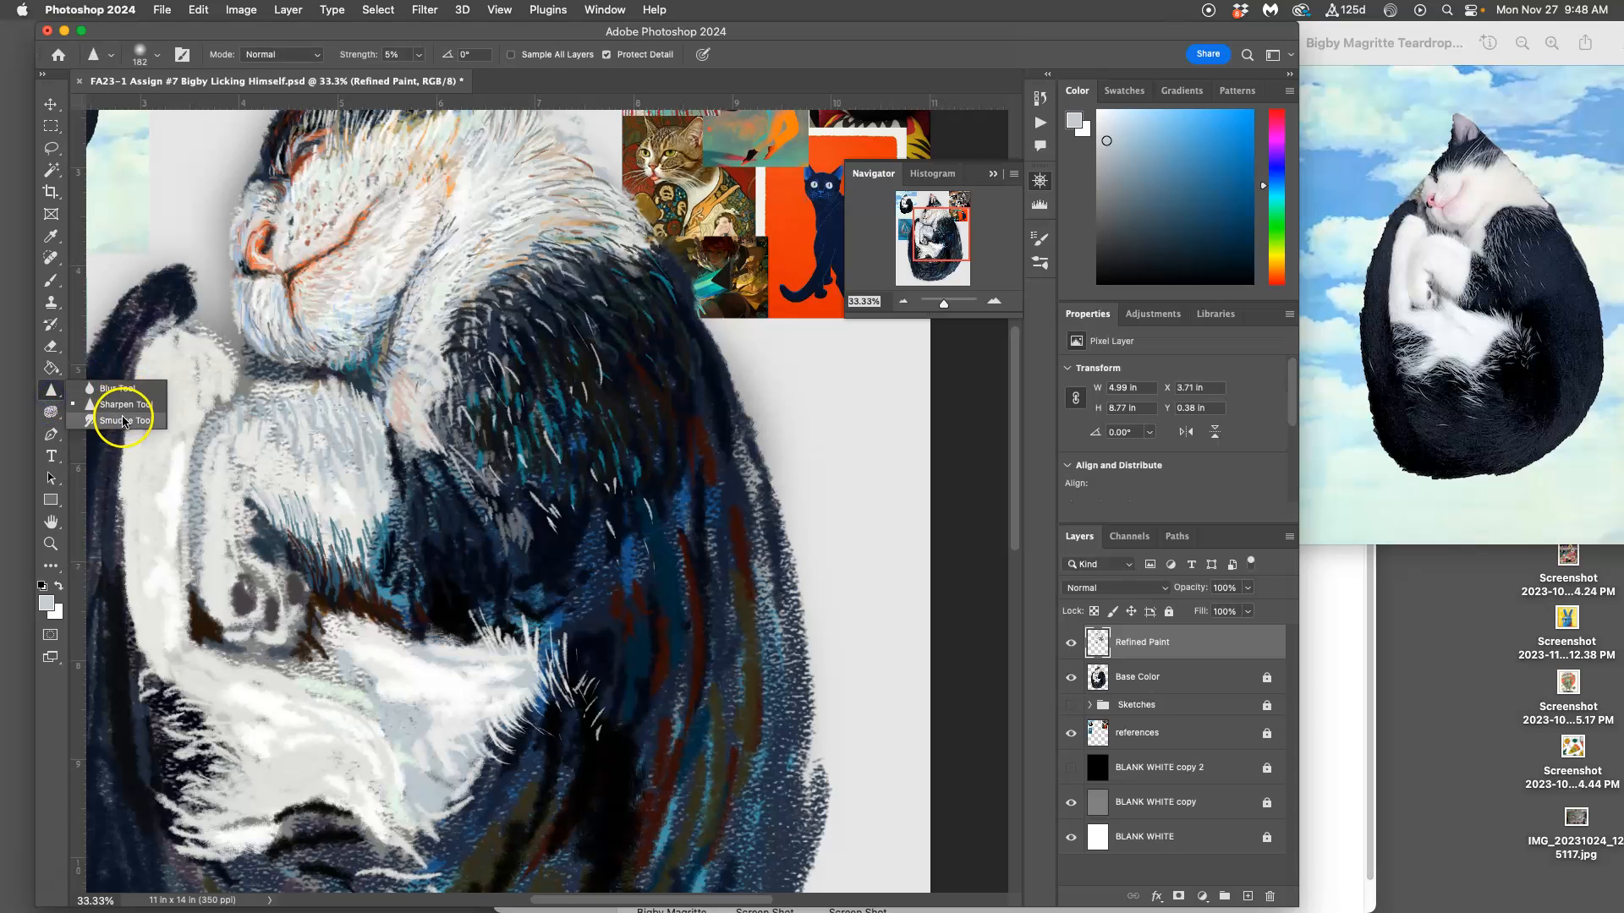
click(118, 420)
click(51, 412)
click(104, 407)
click(51, 390)
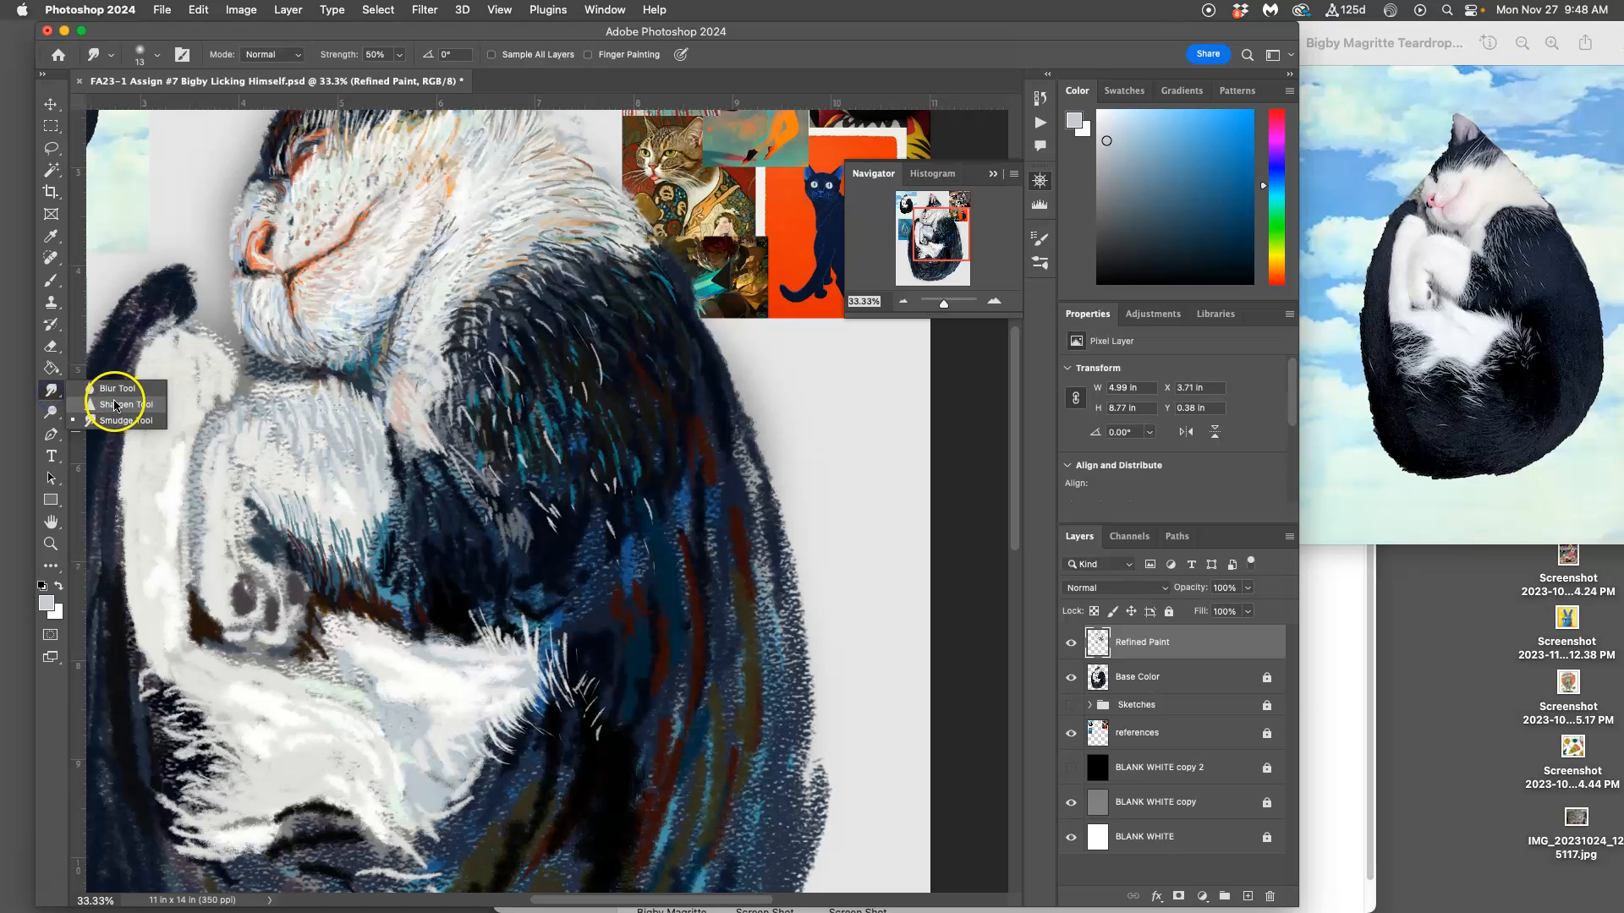
click(121, 423)
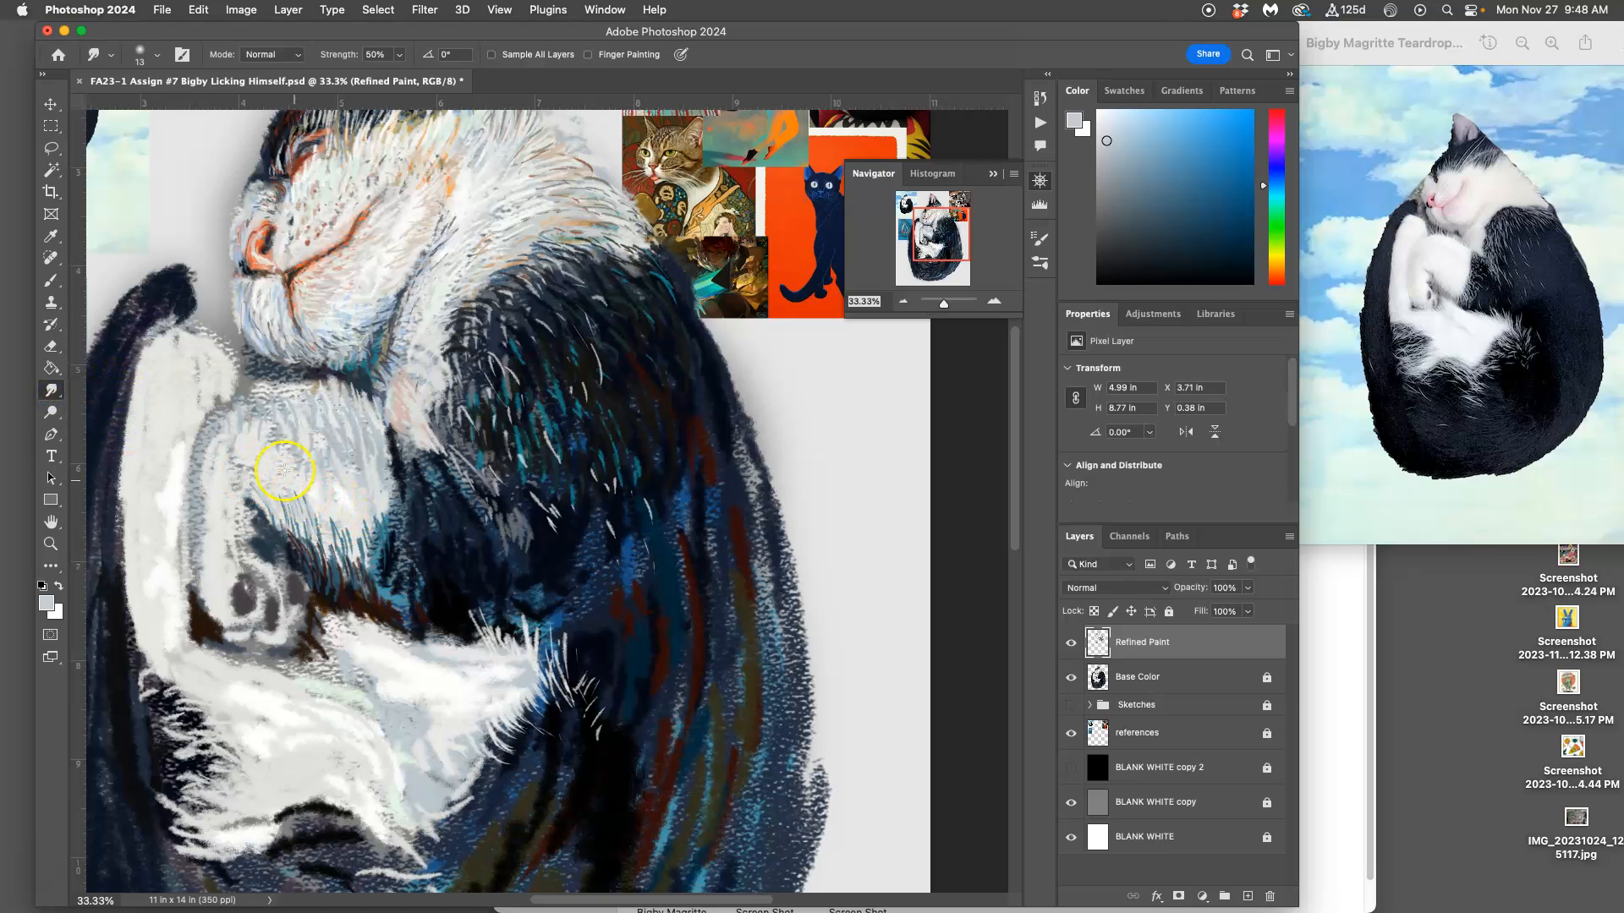
click(156, 54)
click(172, 102)
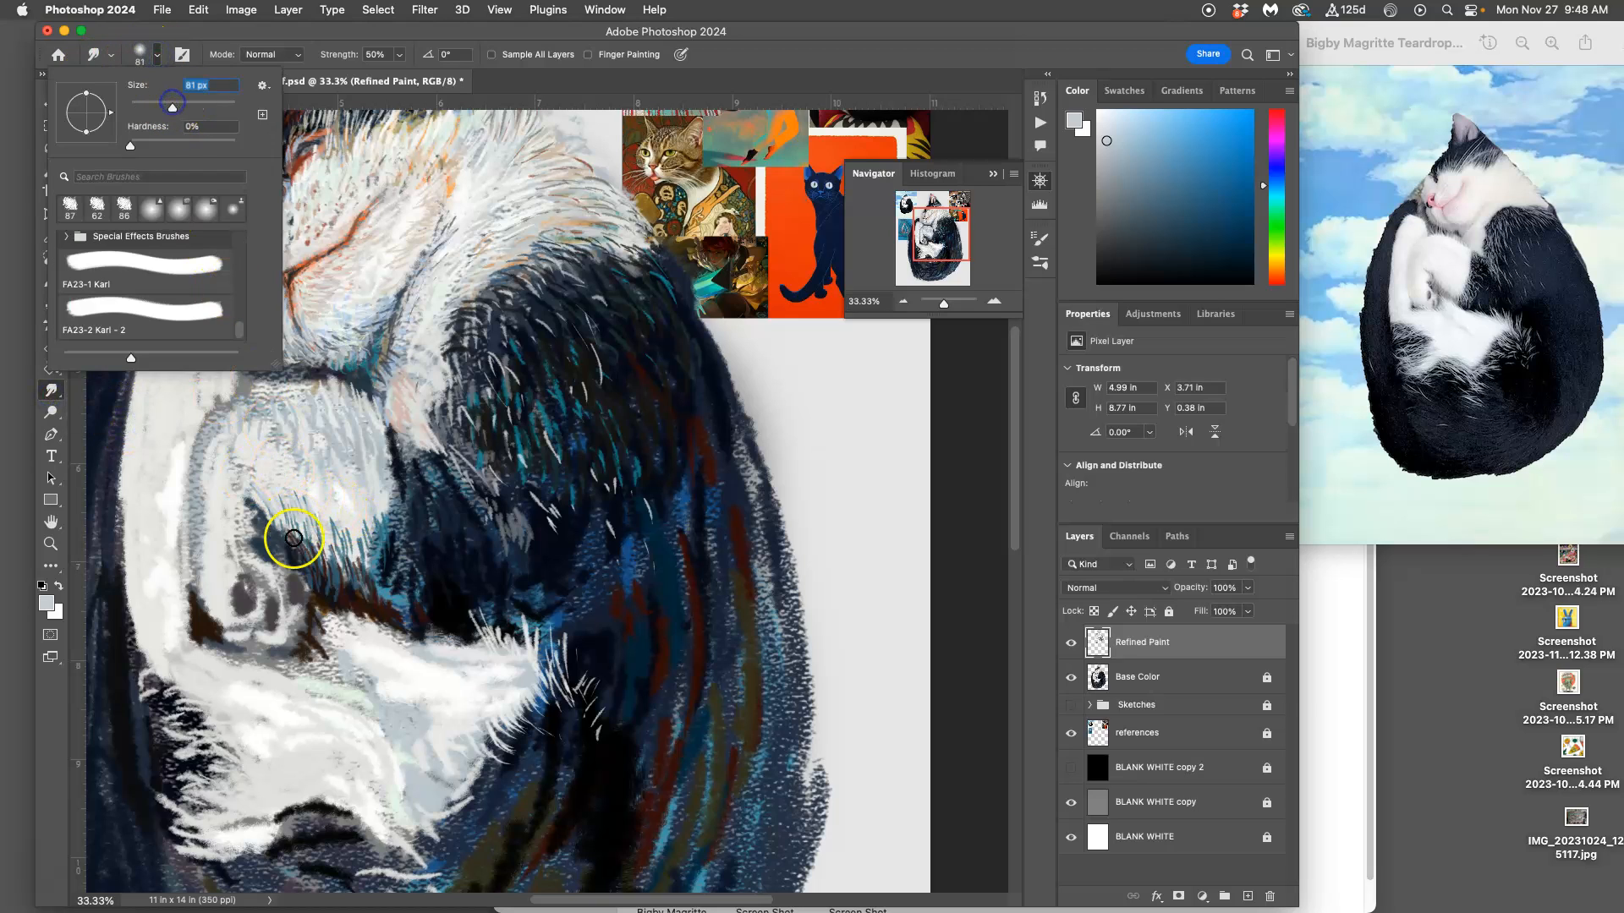
click(307, 513)
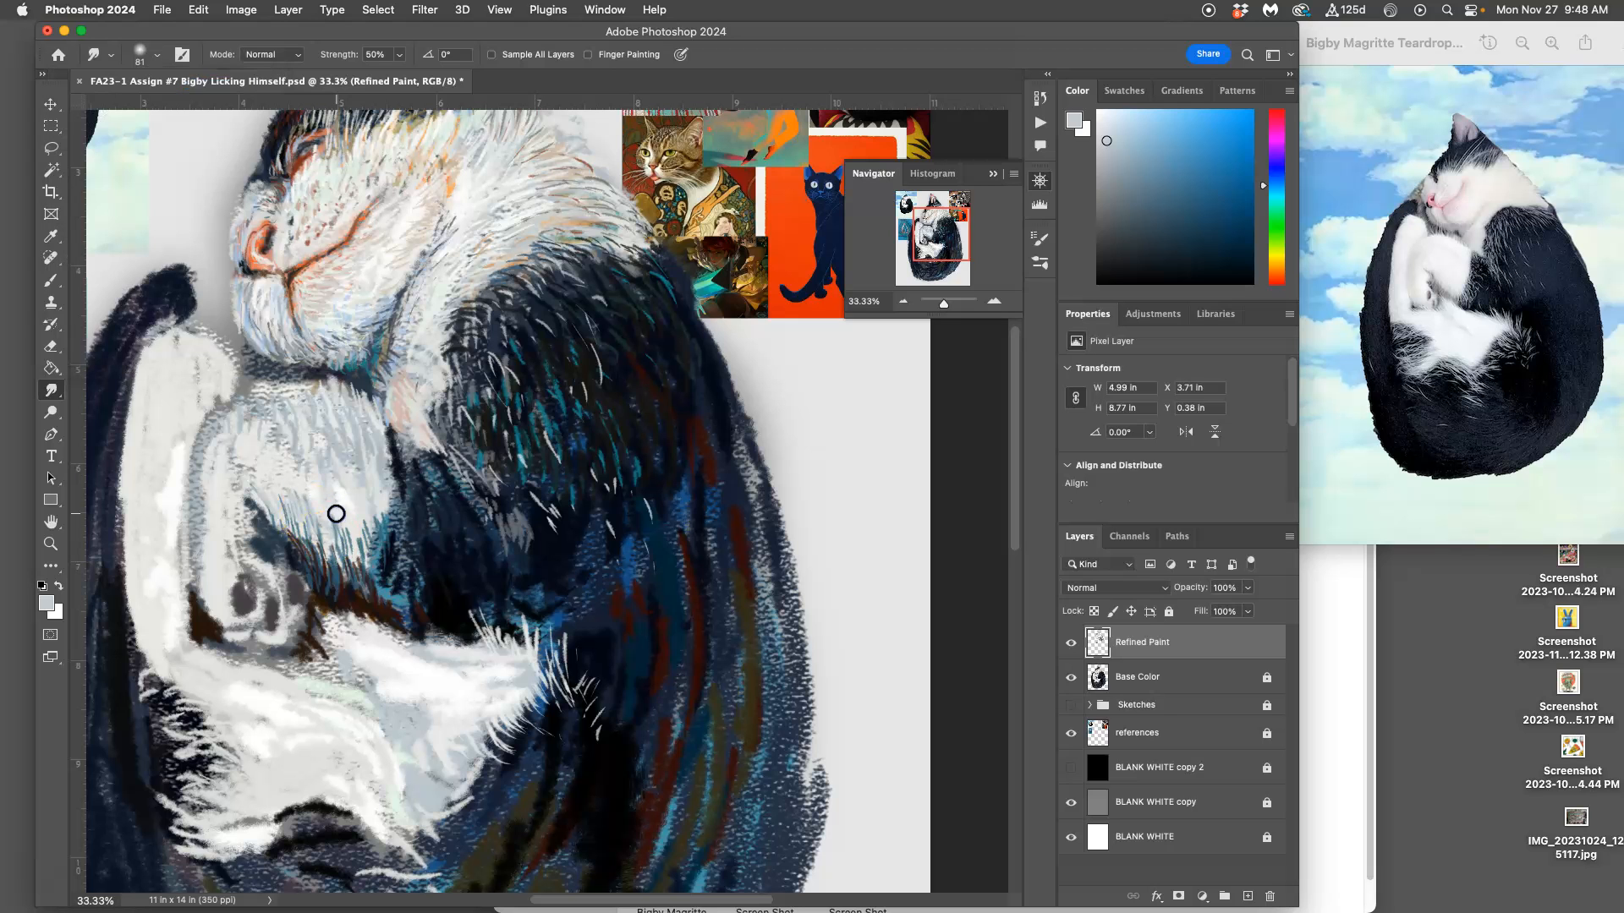
Step: Smudge the rough paint strokes on the white foreleg to blend them together
key(super+equal)
key(super+equal)
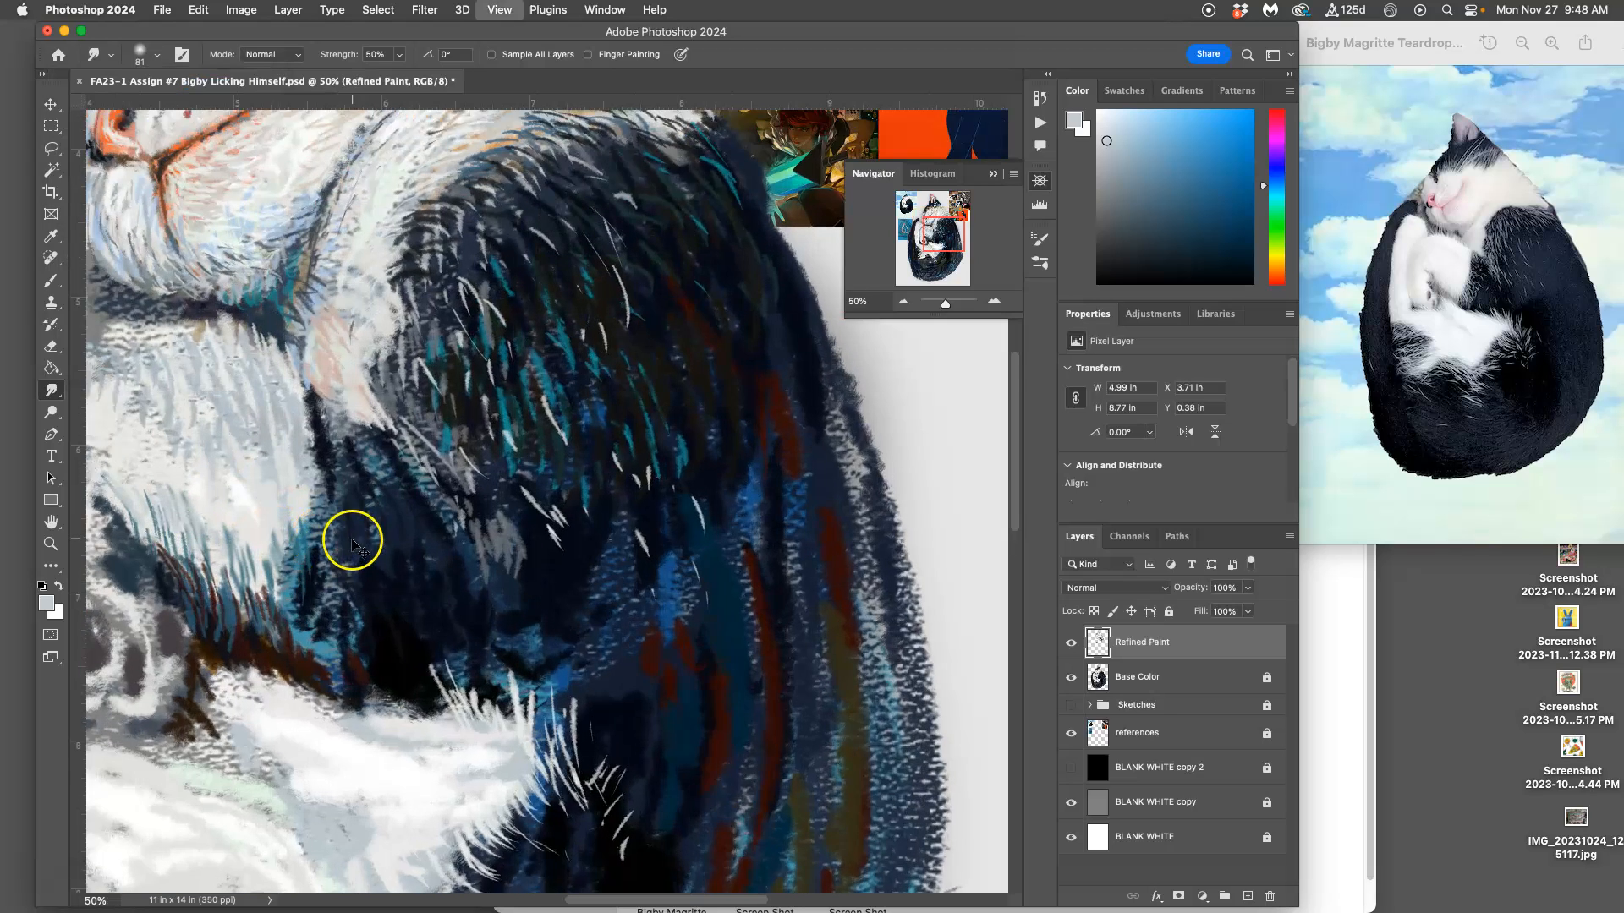
drag(312, 561, 618, 649)
drag(526, 537, 551, 570)
mouse_move(314, 272)
mouse_down()
mouse_move(319, 286)
mouse_move(333, 270)
mouse_up()
drag(418, 312, 474, 253)
mouse_move(370, 642)
mouse_down()
mouse_move(382, 694)
mouse_move(420, 710)
mouse_move(458, 766)
mouse_move(425, 708)
mouse_move(521, 648)
mouse_move(530, 612)
mouse_move(377, 637)
mouse_up()
drag(415, 468, 428, 530)
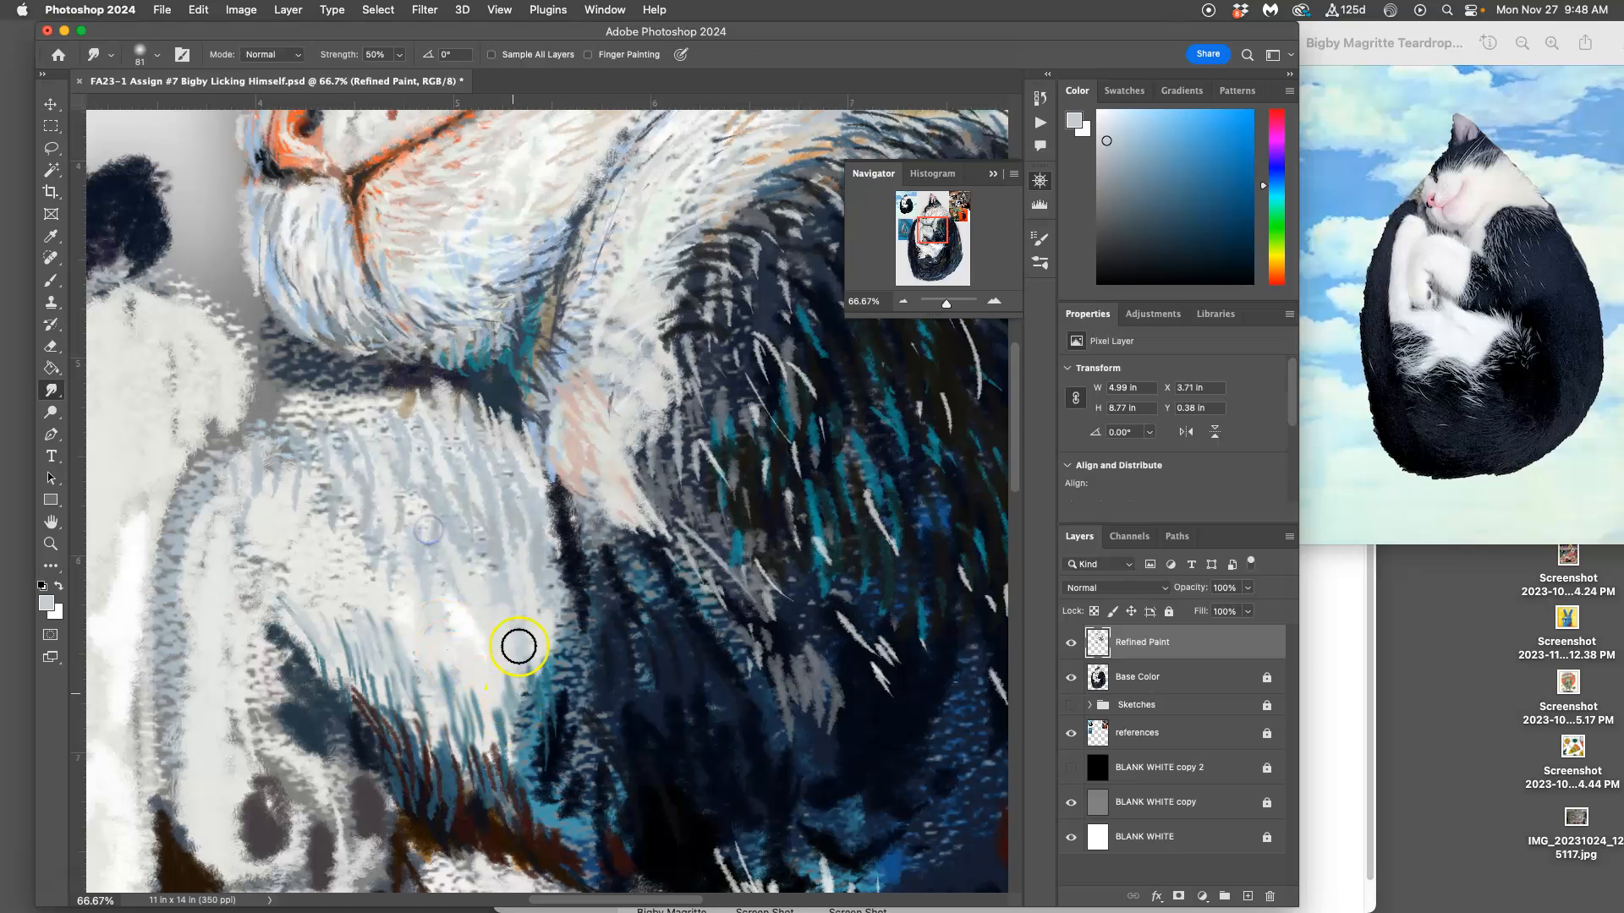
Step: Smudge paint strokes from the foreleg up across the neck to the pink inner ear
drag(536, 471, 611, 810)
mouse_move(443, 344)
mouse_down()
mouse_move(447, 330)
mouse_move(404, 376)
mouse_up()
mouse_move(698, 382)
mouse_down()
mouse_move(663, 386)
mouse_move(570, 527)
mouse_up()
mouse_move(541, 603)
mouse_down()
mouse_move(469, 553)
mouse_move(493, 543)
mouse_move(423, 536)
mouse_up()
drag(476, 500, 564, 462)
mouse_move(684, 528)
mouse_down()
mouse_move(618, 535)
mouse_move(531, 627)
mouse_up()
mouse_move(652, 569)
mouse_down()
mouse_move(682, 550)
mouse_move(664, 475)
mouse_up()
mouse_move(663, 245)
mouse_down()
mouse_move(627, 240)
mouse_move(611, 288)
mouse_move(603, 243)
mouse_move(582, 229)
mouse_move(520, 249)
mouse_up()
drag(535, 195, 565, 384)
mouse_move(455, 292)
mouse_down()
mouse_move(445, 222)
mouse_move(553, 297)
mouse_move(462, 279)
mouse_move(444, 317)
mouse_up()
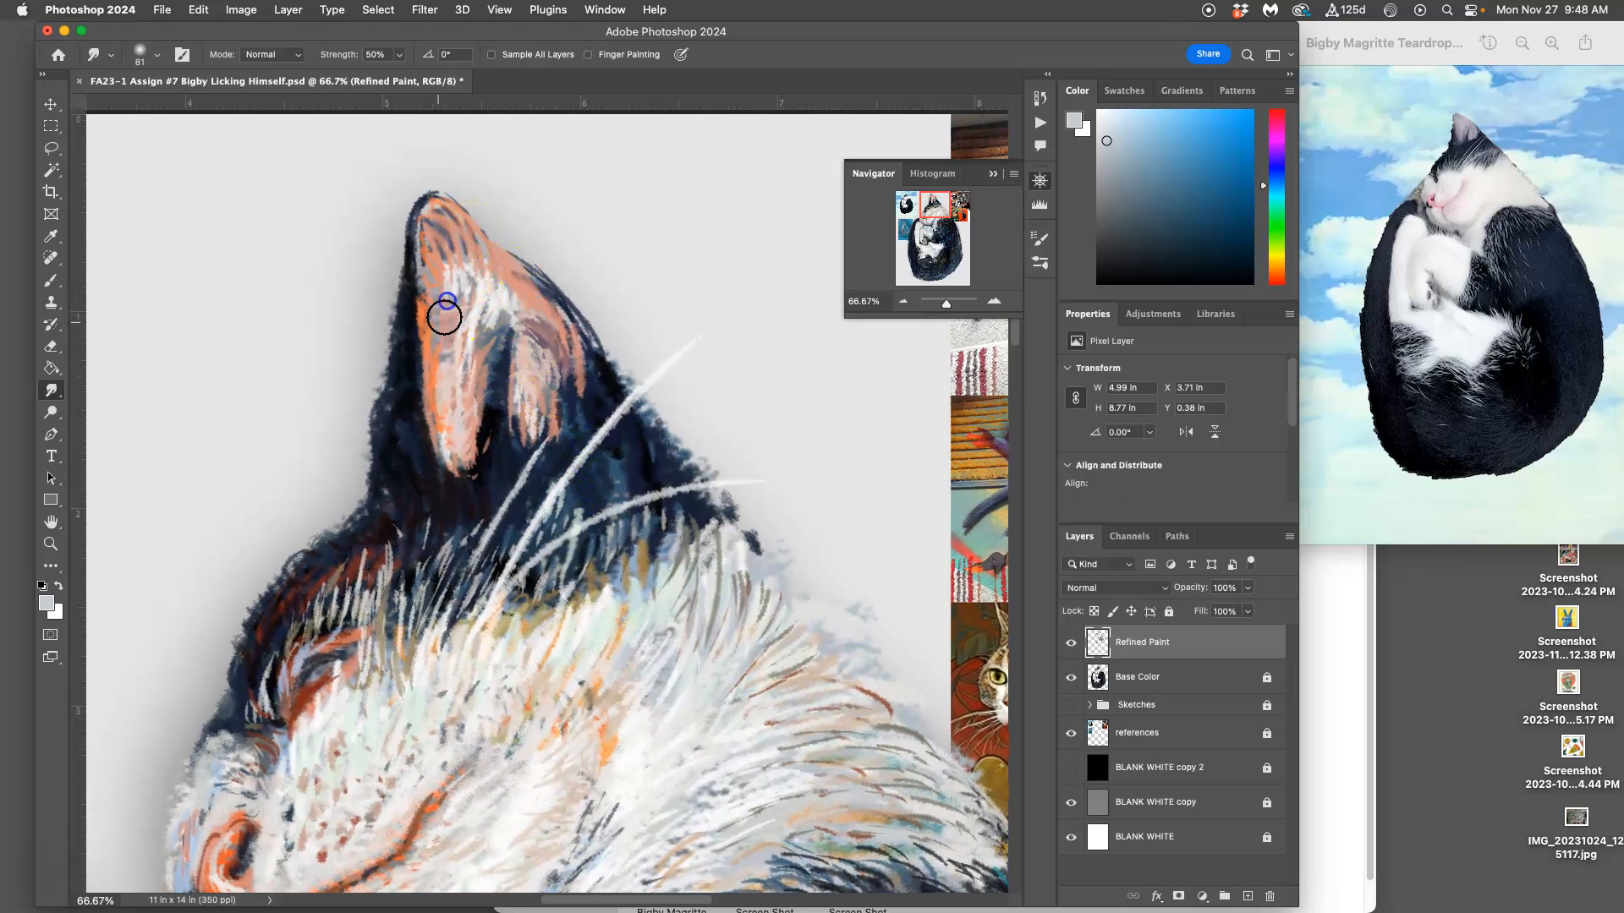
drag(711, 761, 673, 596)
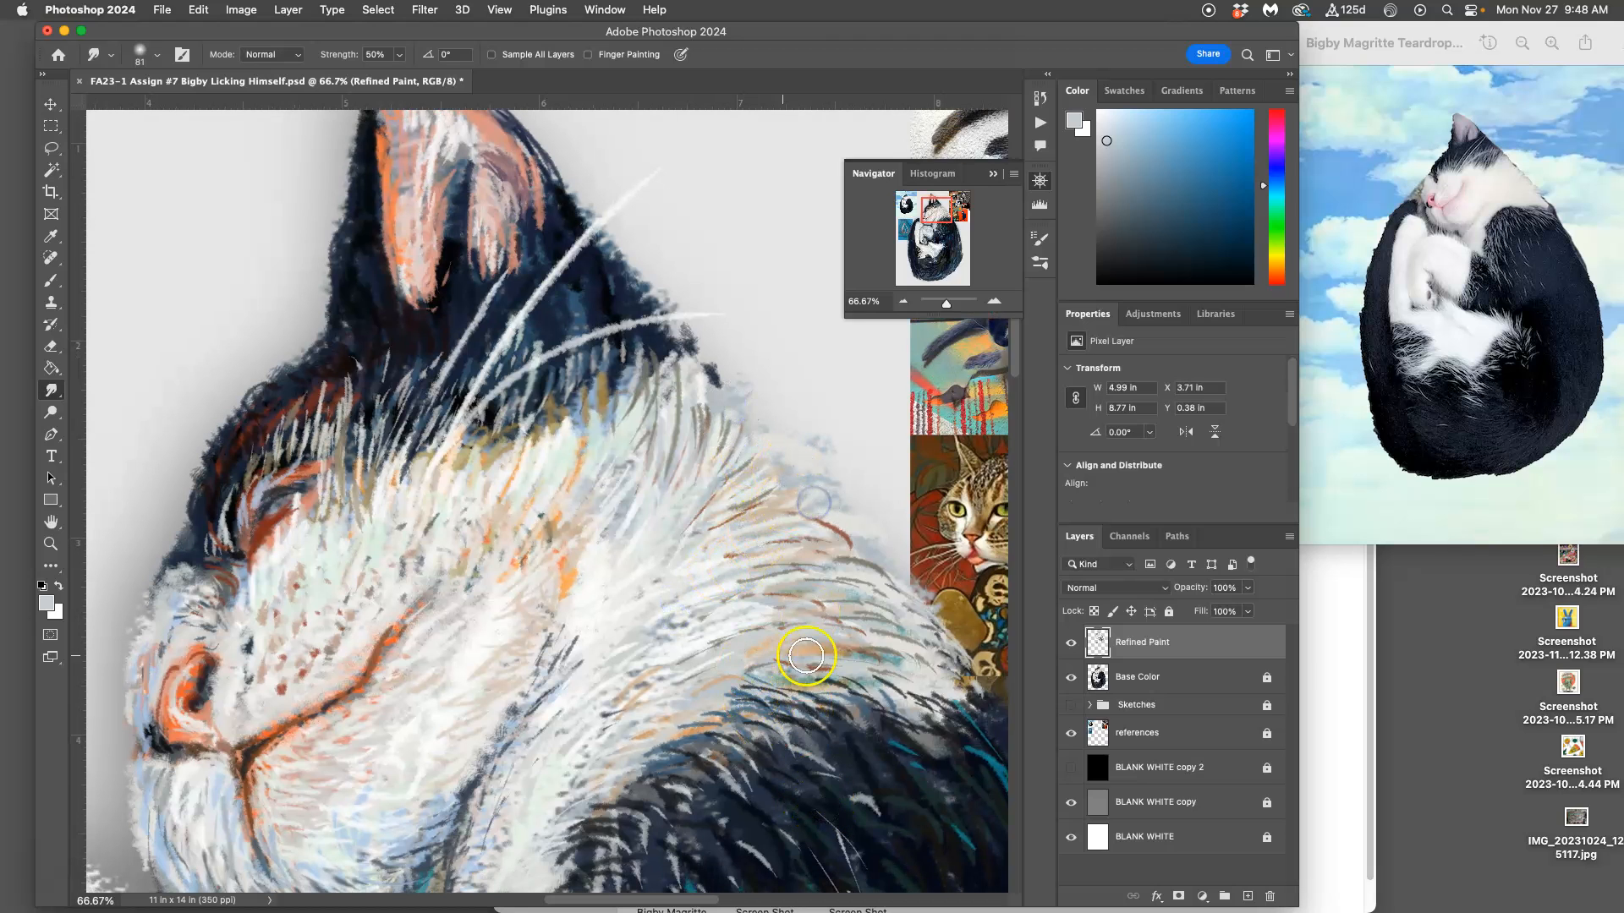
Step: Toggle the Base Color layer off and on to compare the layers, and review the painting as a whole
click(1070, 677)
click(1070, 677)
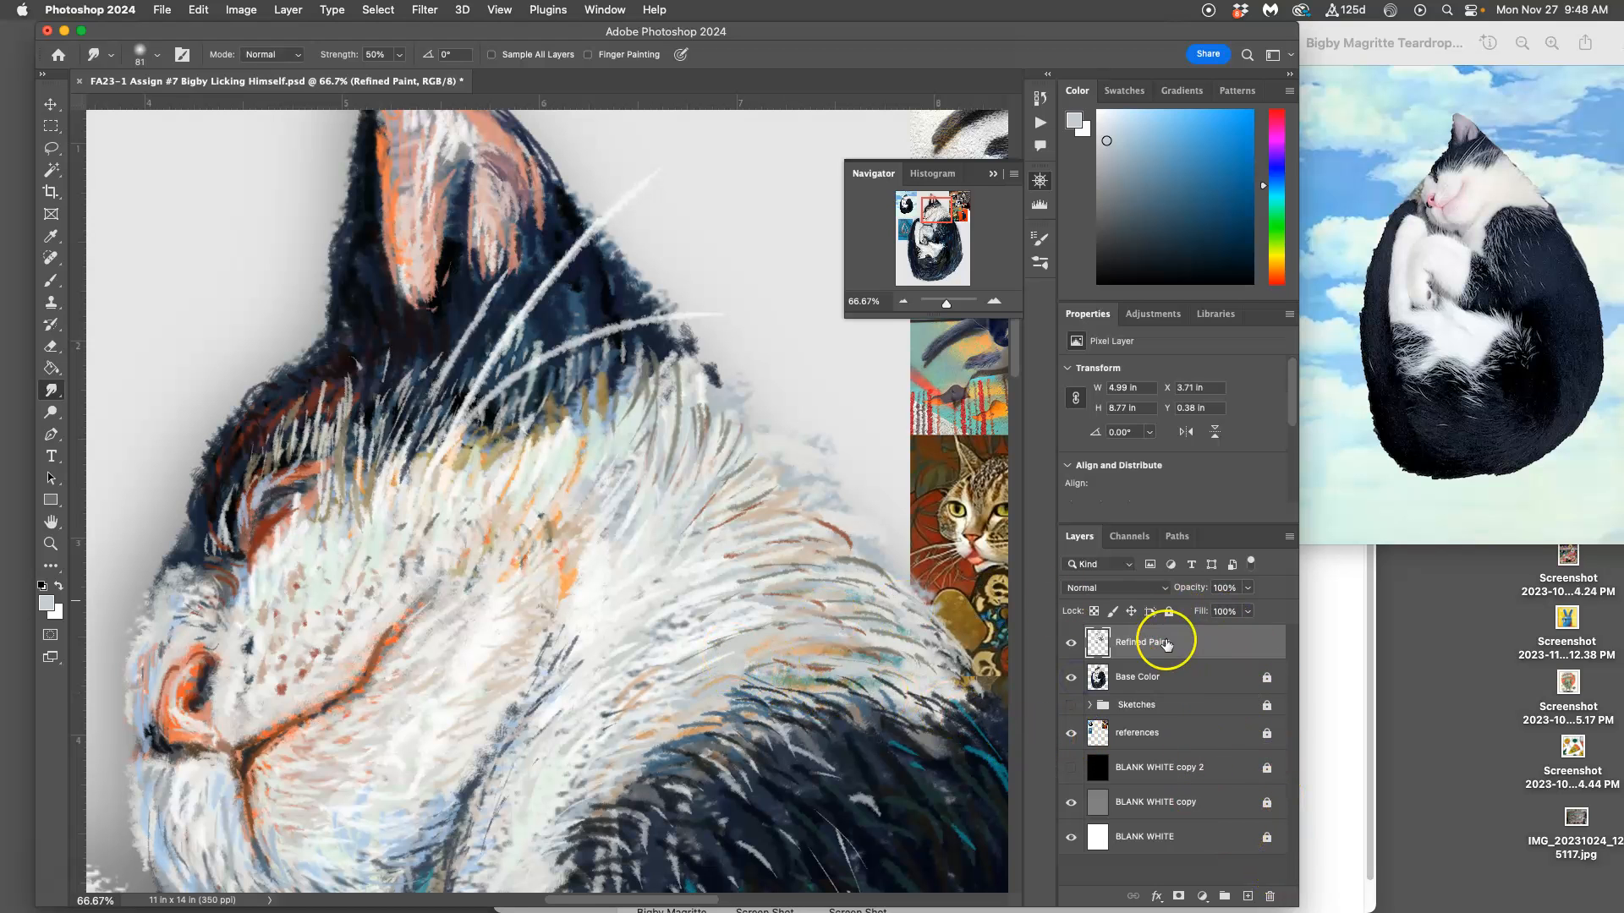
key(super+minus)
key(super+minus)
key(super+minus)
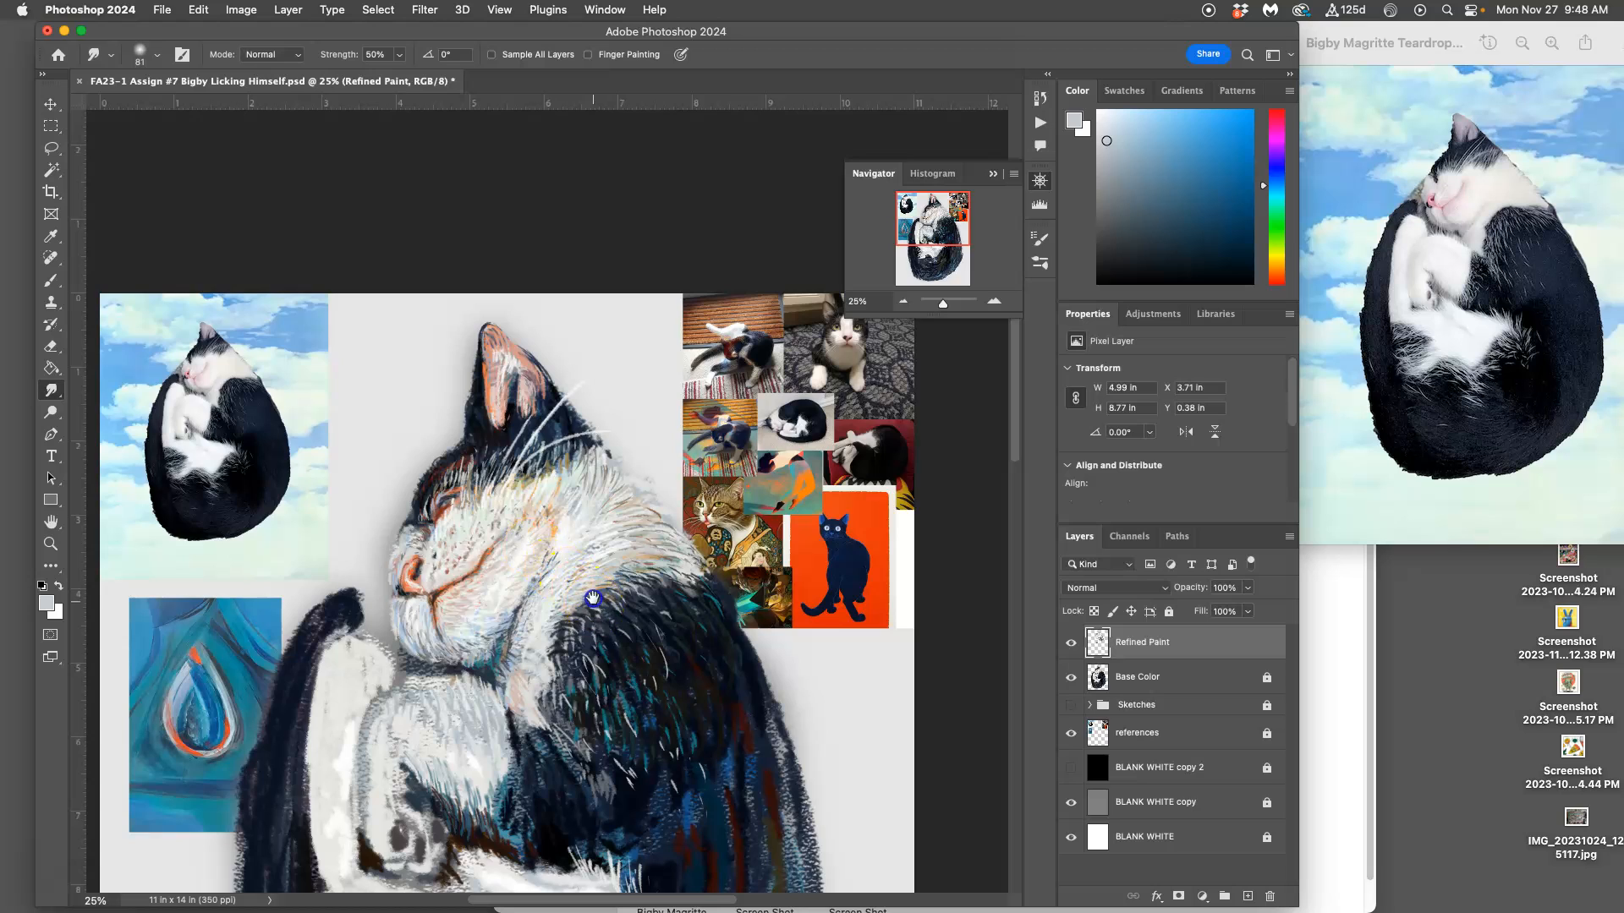
drag(593, 597, 605, 414)
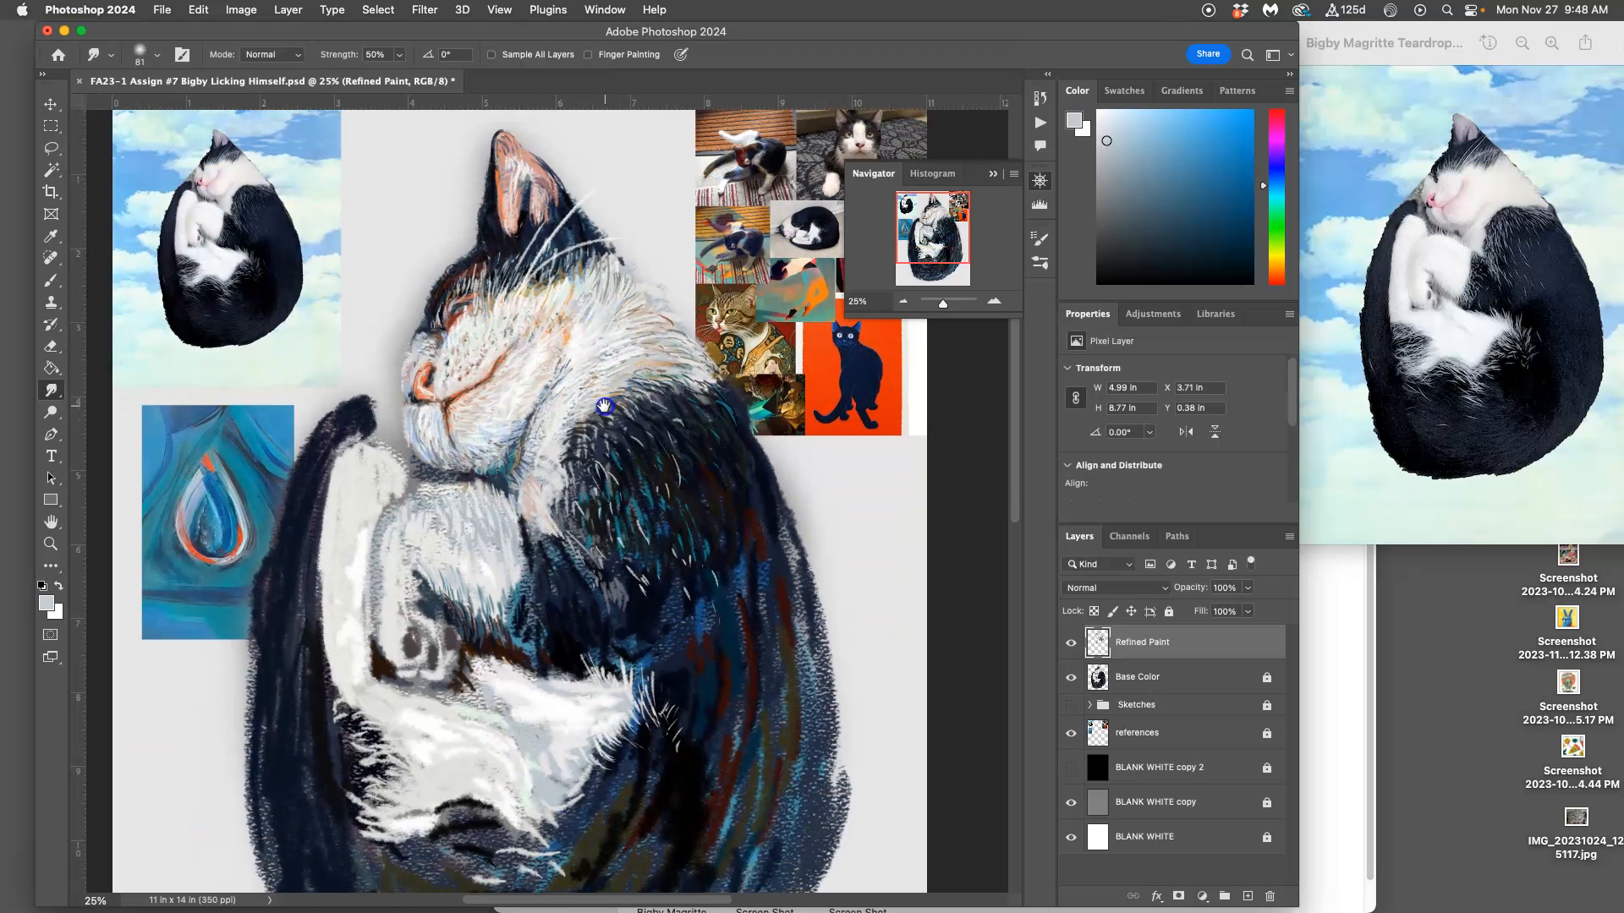
Step: Switch back to the Brush tool, and sample off-white and orange-brown from the face for fur strokes on the white foreleg
click(52, 280)
alt+click(535, 379)
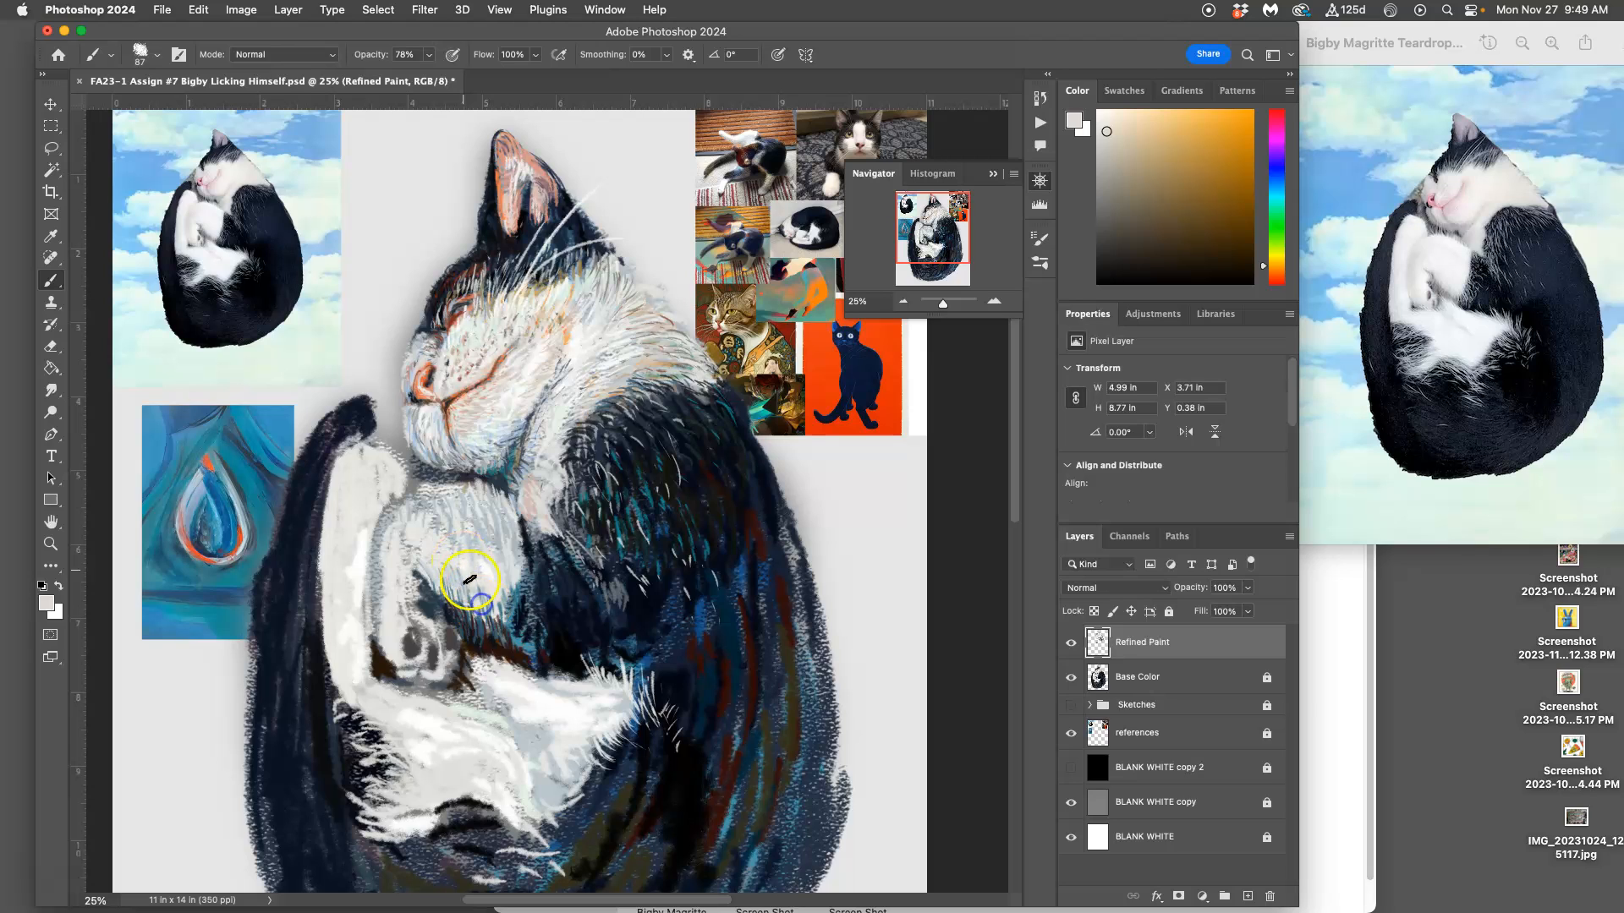
alt+click(535, 378)
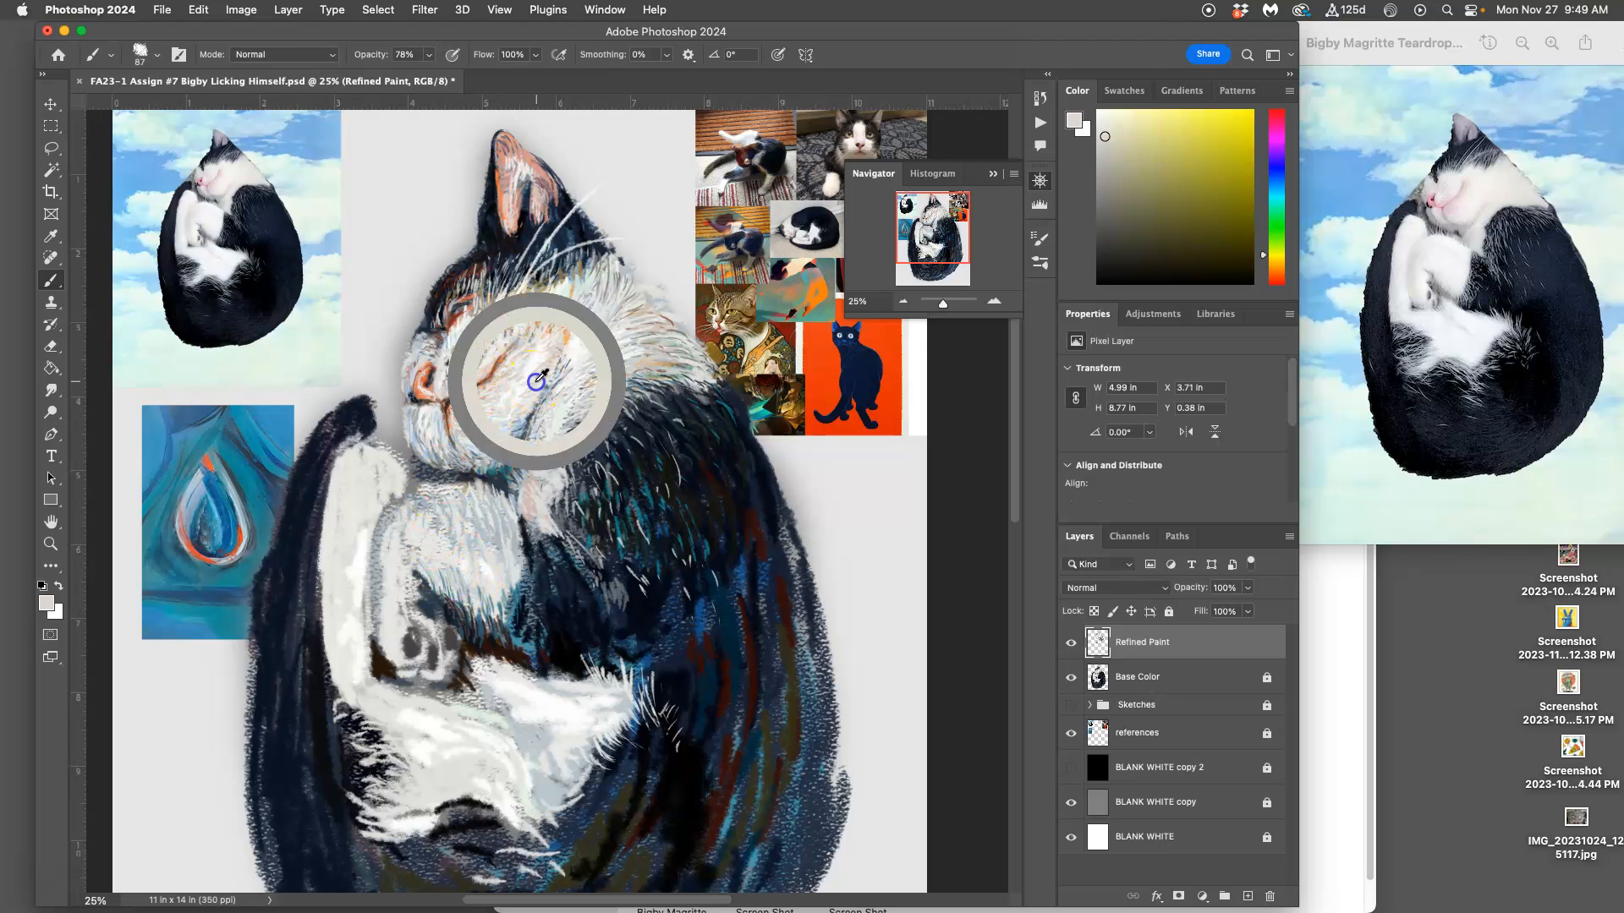
alt+click(462, 409)
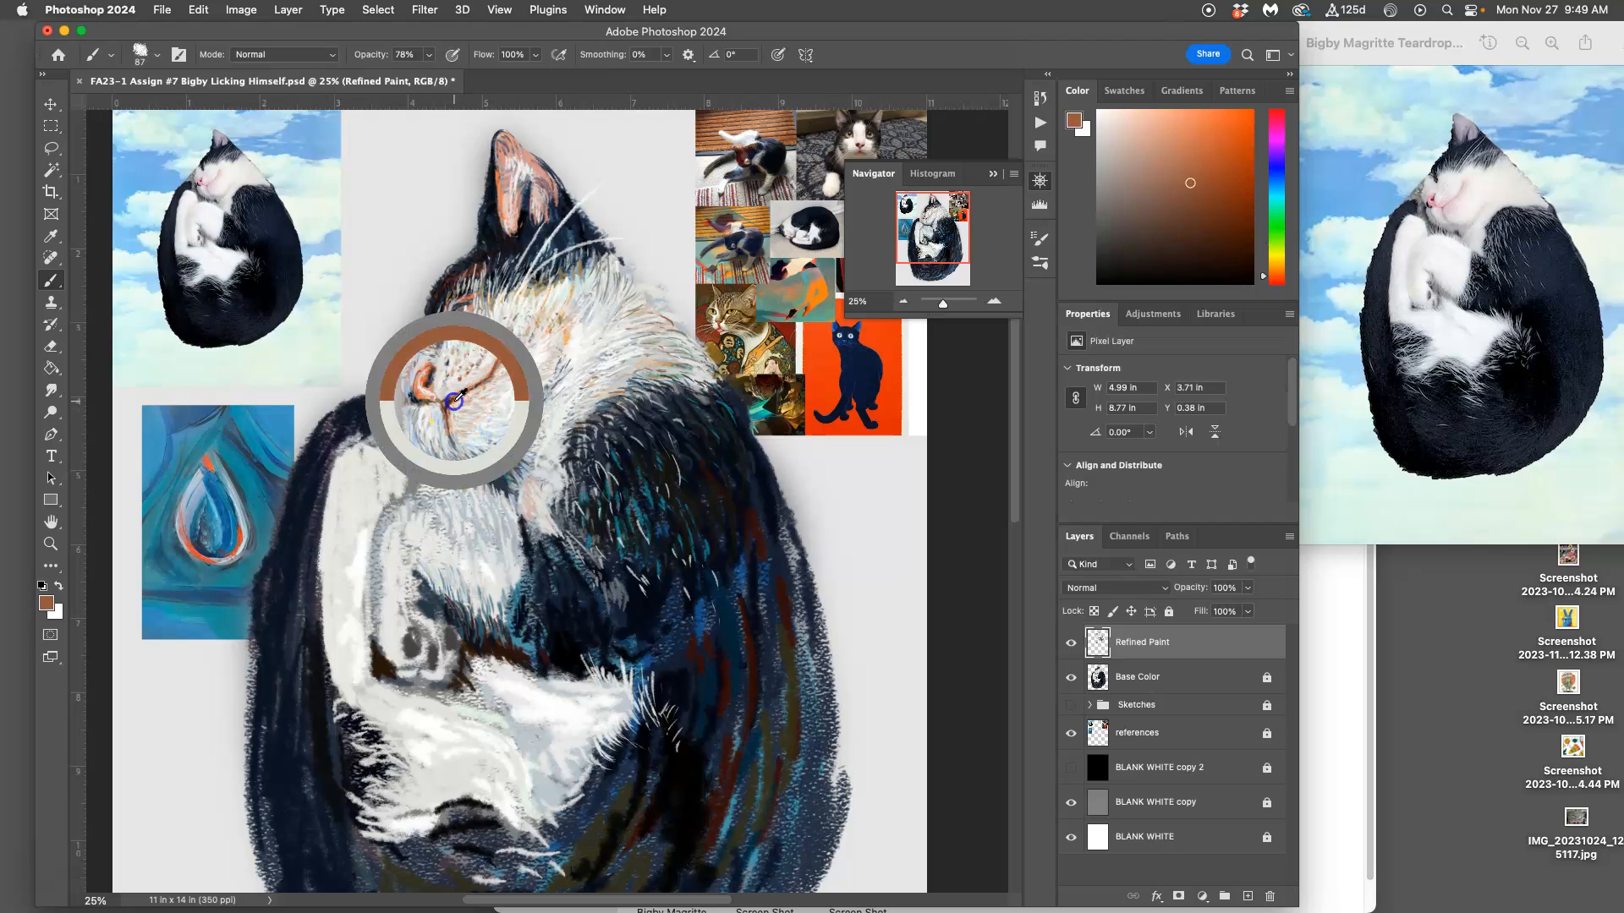